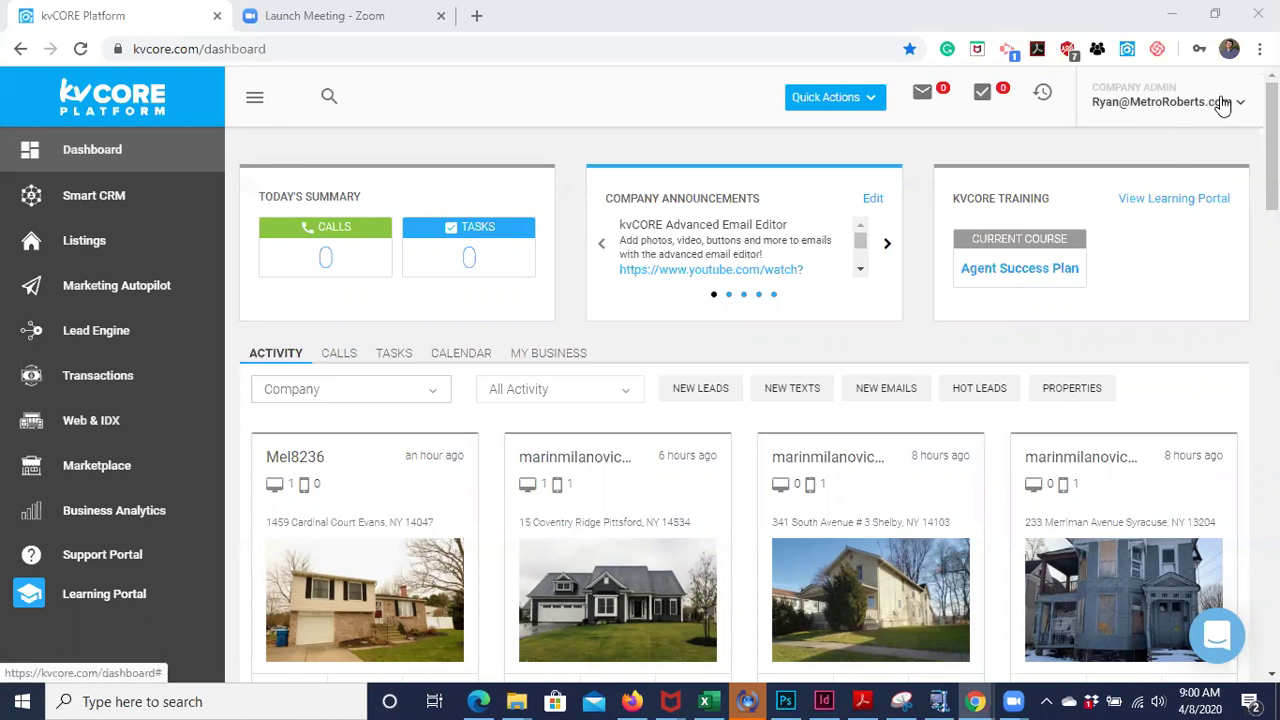
- Open the agent's Metro Roberts home-search website from the account menu in a new tab
{"action": "left_click", "coordinate": [1185, 110]}
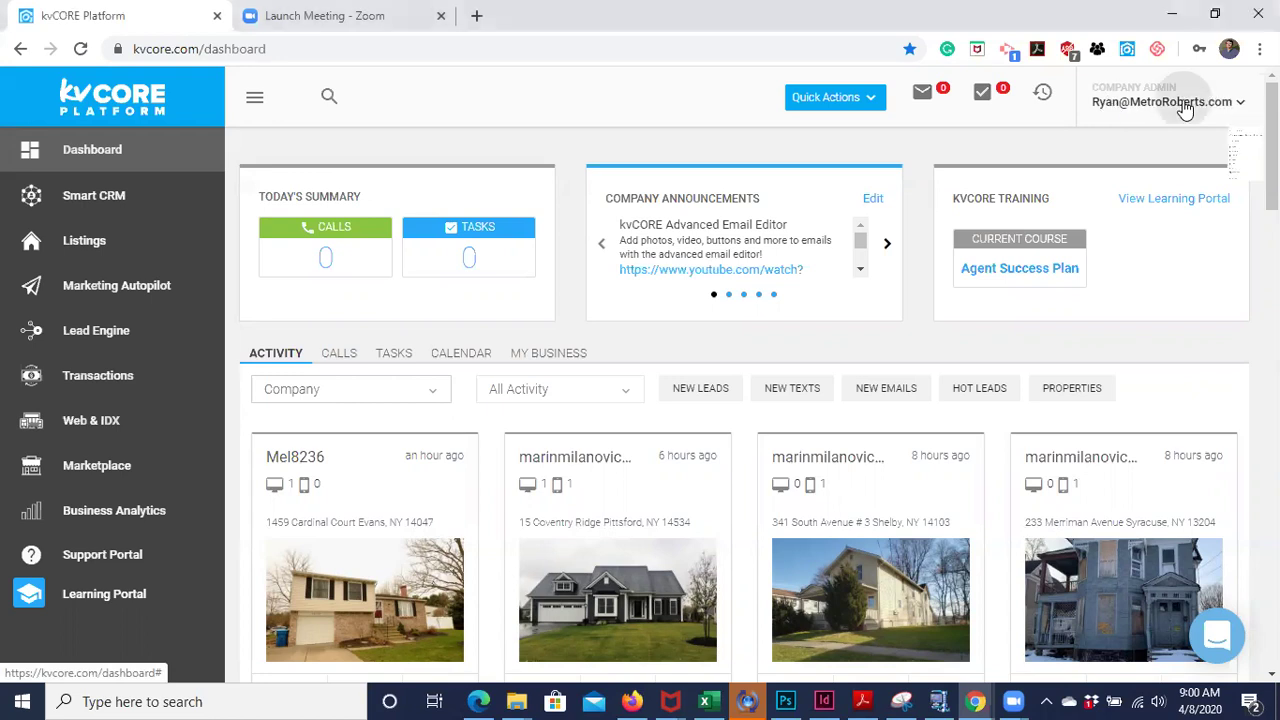
{"action": "left_click", "coordinate": [1185, 110]}
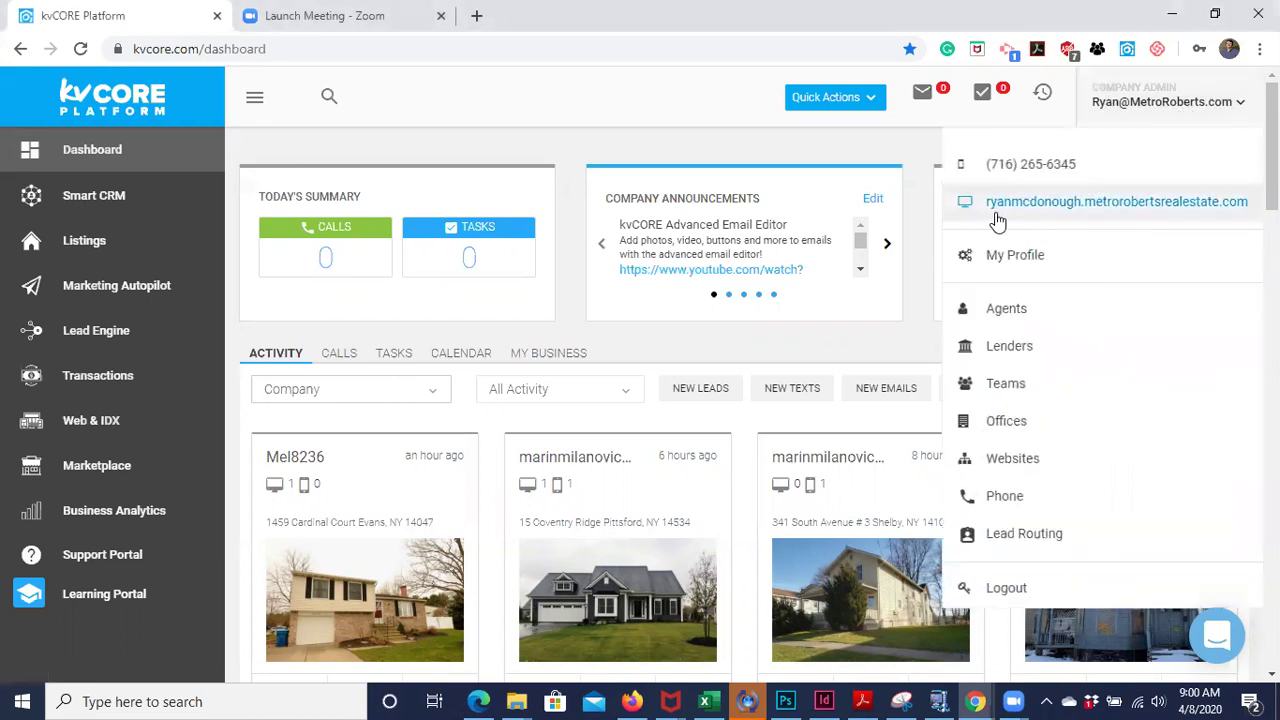
{"action": "left_click", "coordinate": [1163, 206]}
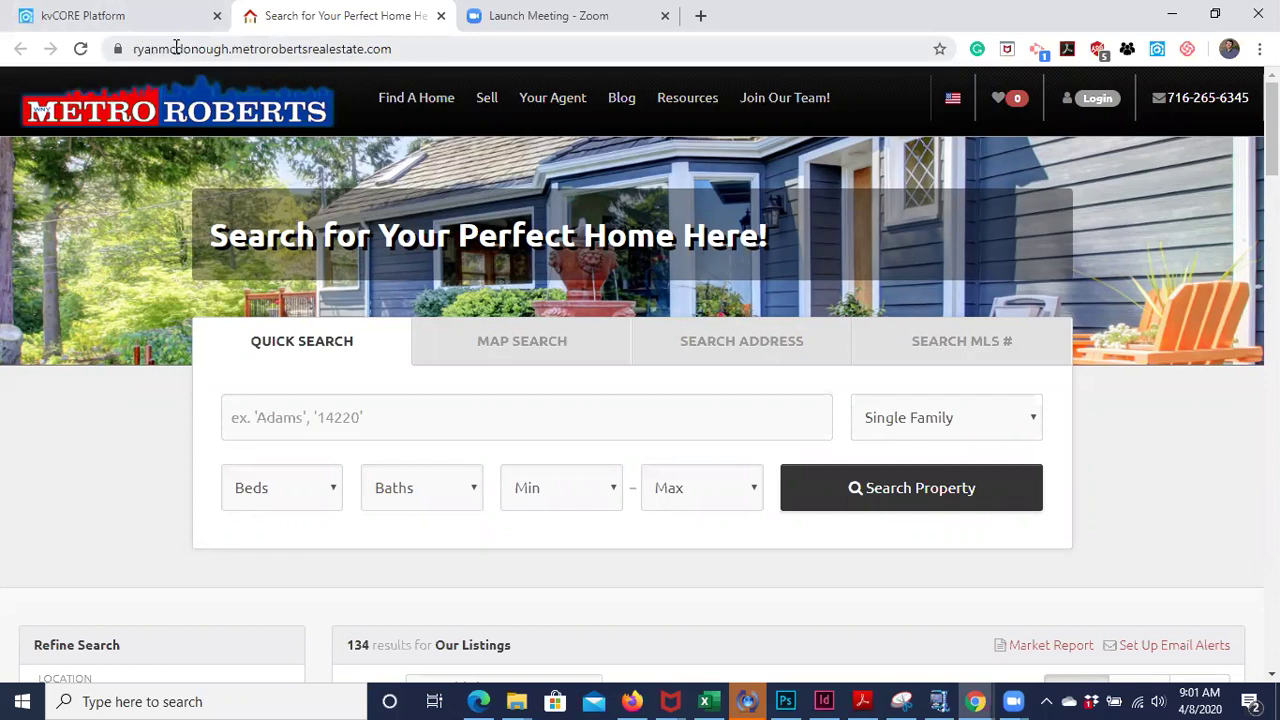
{"action": "left_click", "coordinate": [115, 21]}
{"action": "left_click", "coordinate": [297, 16]}
- Return to the kvCORE dashboard tab and browse the activity feed's property-view and text lead cards
{"action": "left_click", "coordinate": [60, 18]}
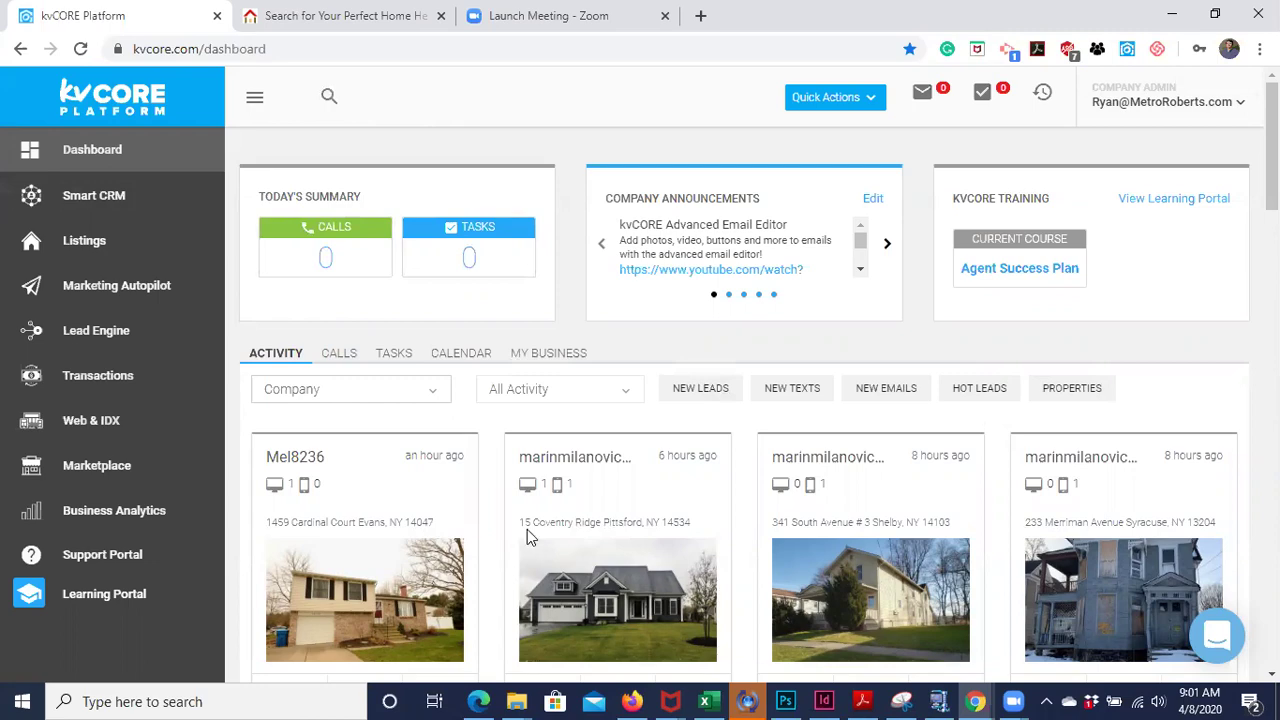
{"action": "scroll", "coordinate": [491, 602], "scroll_direction": "down", "scroll_amount": 1}
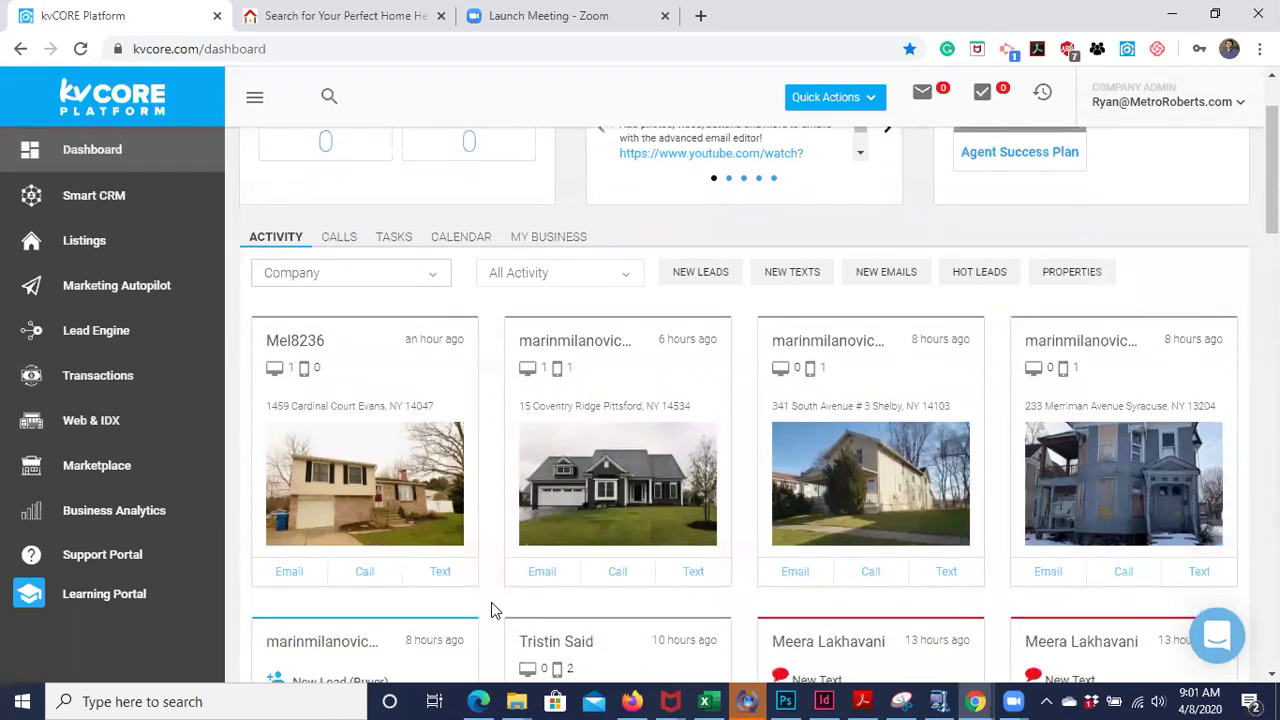
{"action": "scroll", "coordinate": [491, 602], "scroll_direction": "down", "scroll_amount": 8}
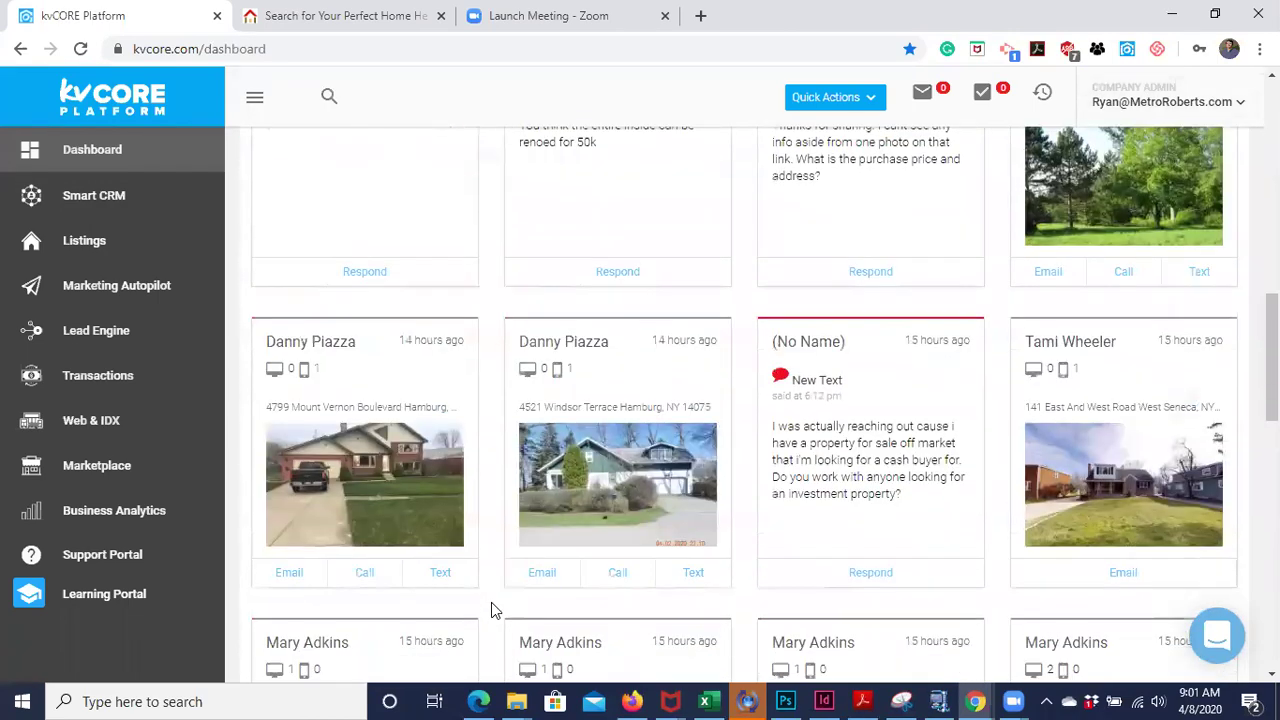
{"action": "scroll", "coordinate": [491, 602], "scroll_direction": "down", "scroll_amount": 1}
{"action": "scroll", "coordinate": [491, 602], "scroll_direction": "up", "scroll_amount": 5}
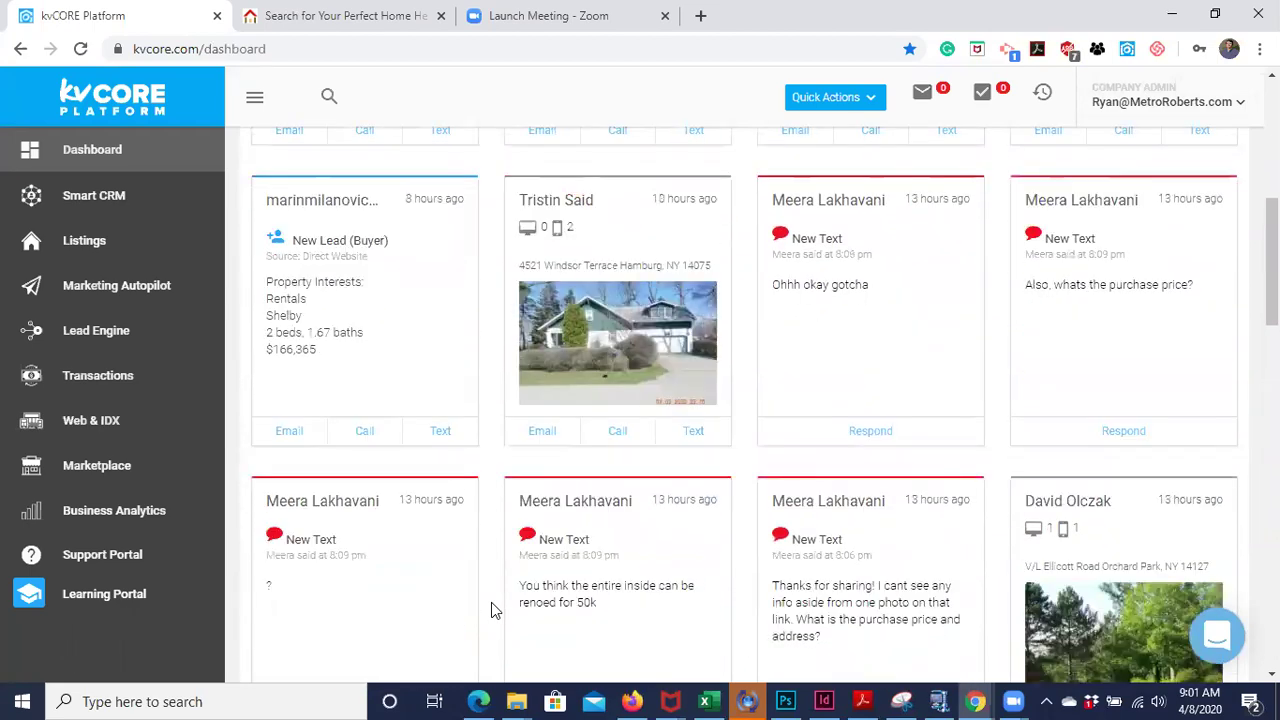
{"action": "scroll", "coordinate": [491, 602], "scroll_direction": "up", "scroll_amount": 5}
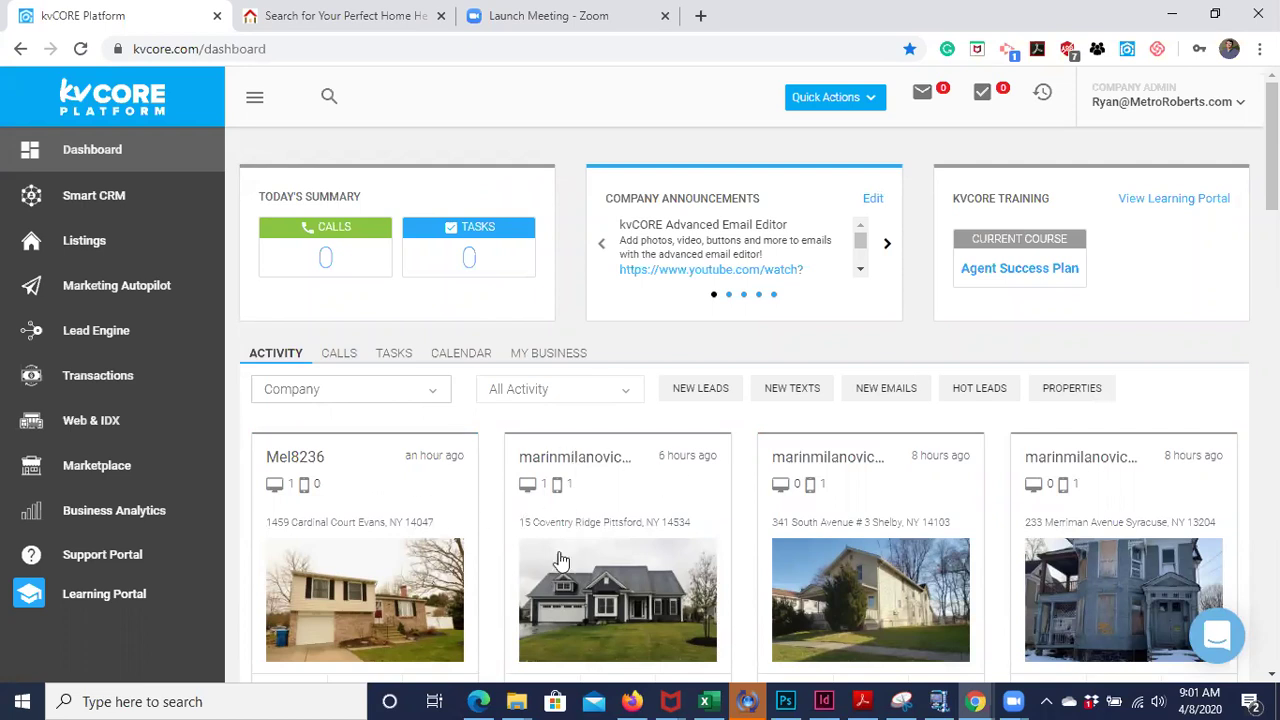
{"action": "mouse_move", "coordinate": [549, 607]}
{"action": "scroll", "coordinate": [490, 630], "scroll_direction": "down", "scroll_amount": 1}
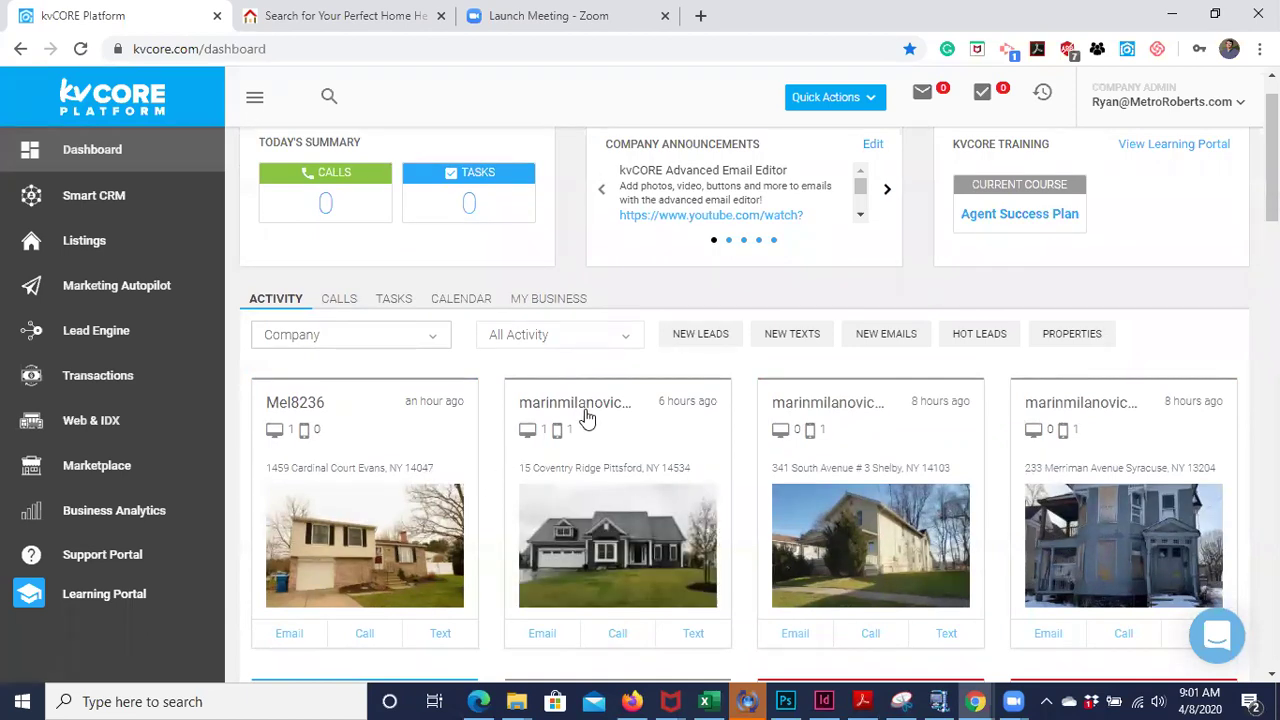
{"action": "scroll", "coordinate": [495, 518], "scroll_direction": "down", "scroll_amount": 1}
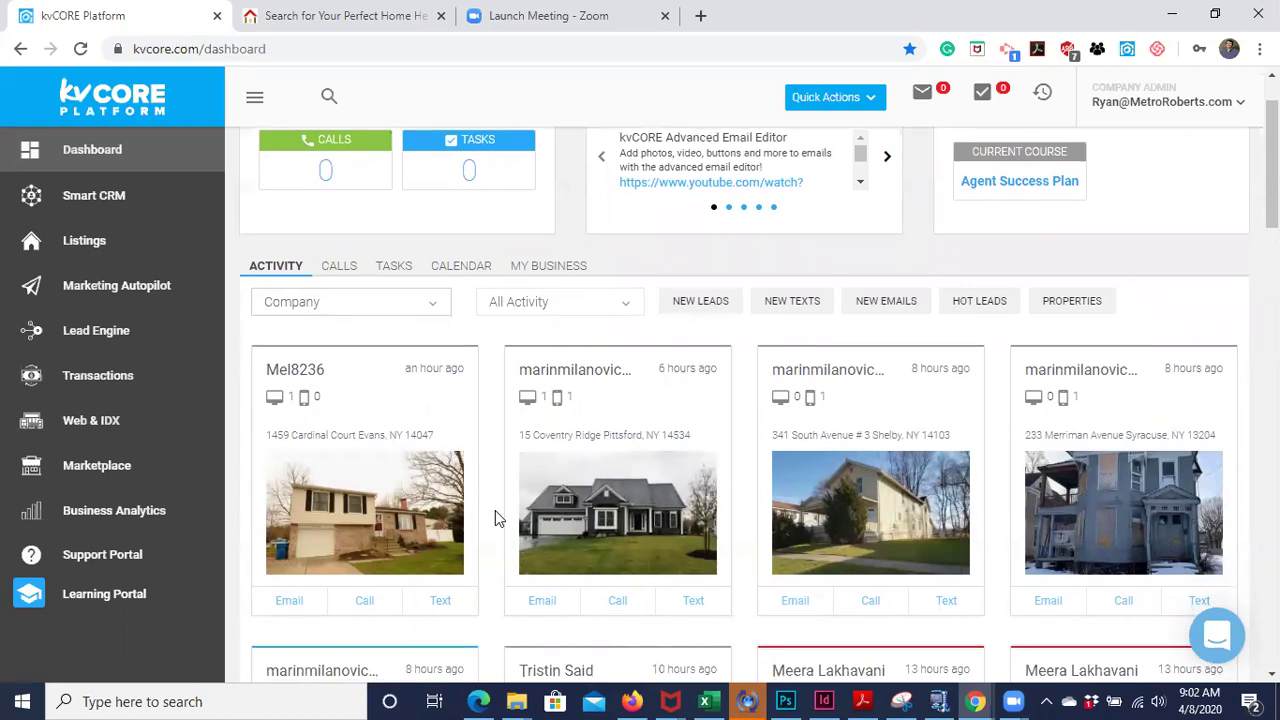
{"action": "scroll", "coordinate": [495, 518], "scroll_direction": "down", "scroll_amount": 5}
{"action": "scroll", "coordinate": [495, 510], "scroll_direction": "down", "scroll_amount": 4}
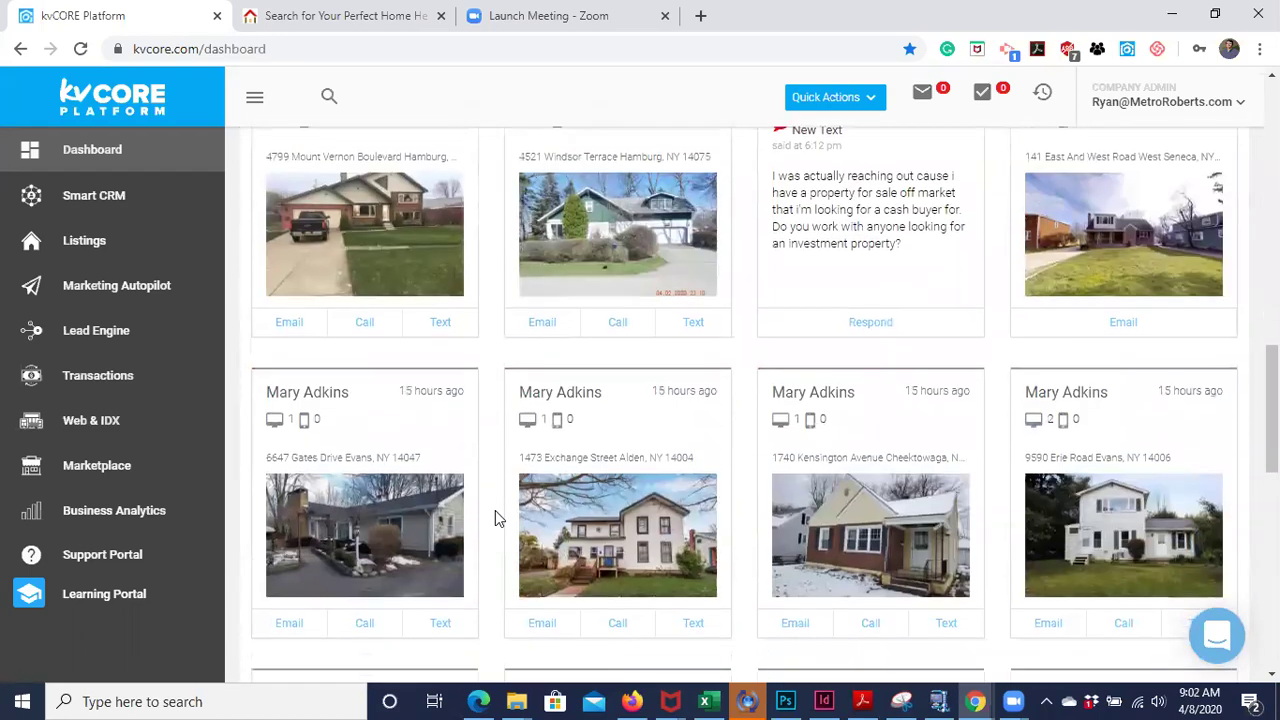
{"action": "scroll", "coordinate": [523, 406], "scroll_direction": "down", "scroll_amount": 1}
{"action": "scroll", "coordinate": [527, 396], "scroll_direction": "down", "scroll_amount": 4}
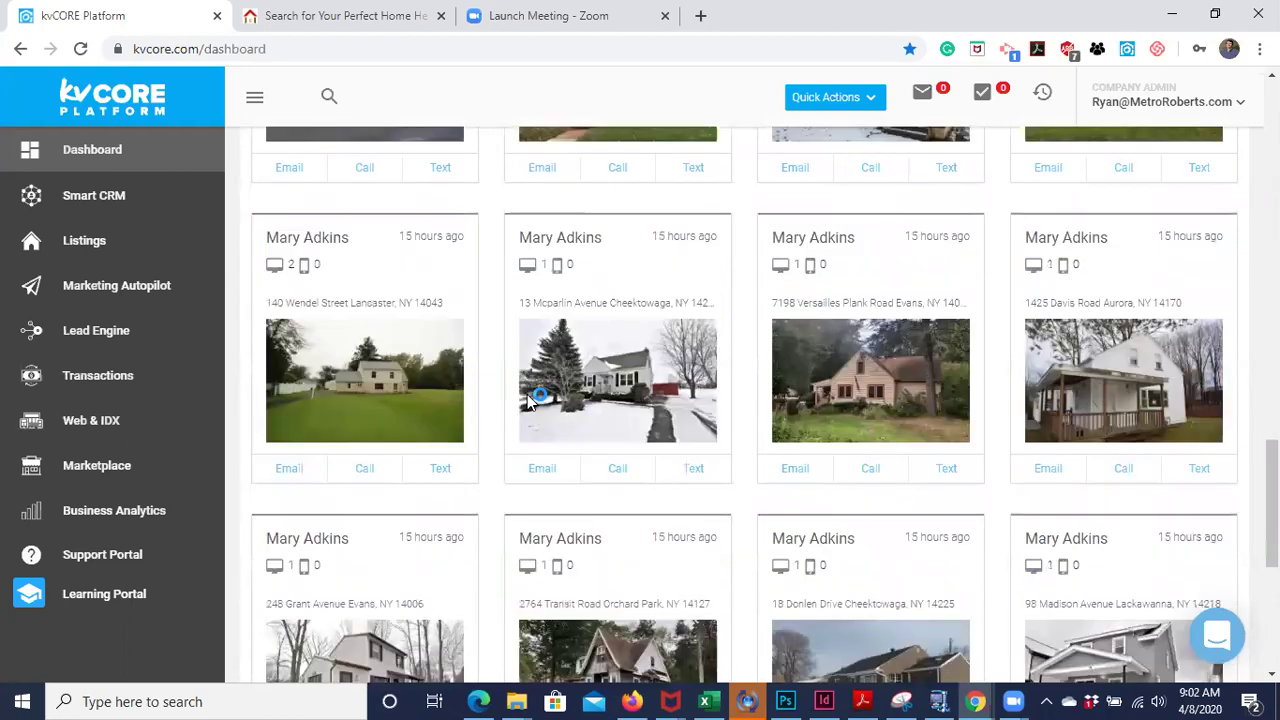
{"action": "scroll", "coordinate": [527, 396], "scroll_direction": "down", "scroll_amount": 2}
{"action": "scroll", "coordinate": [476, 565], "scroll_direction": "down", "scroll_amount": 3}
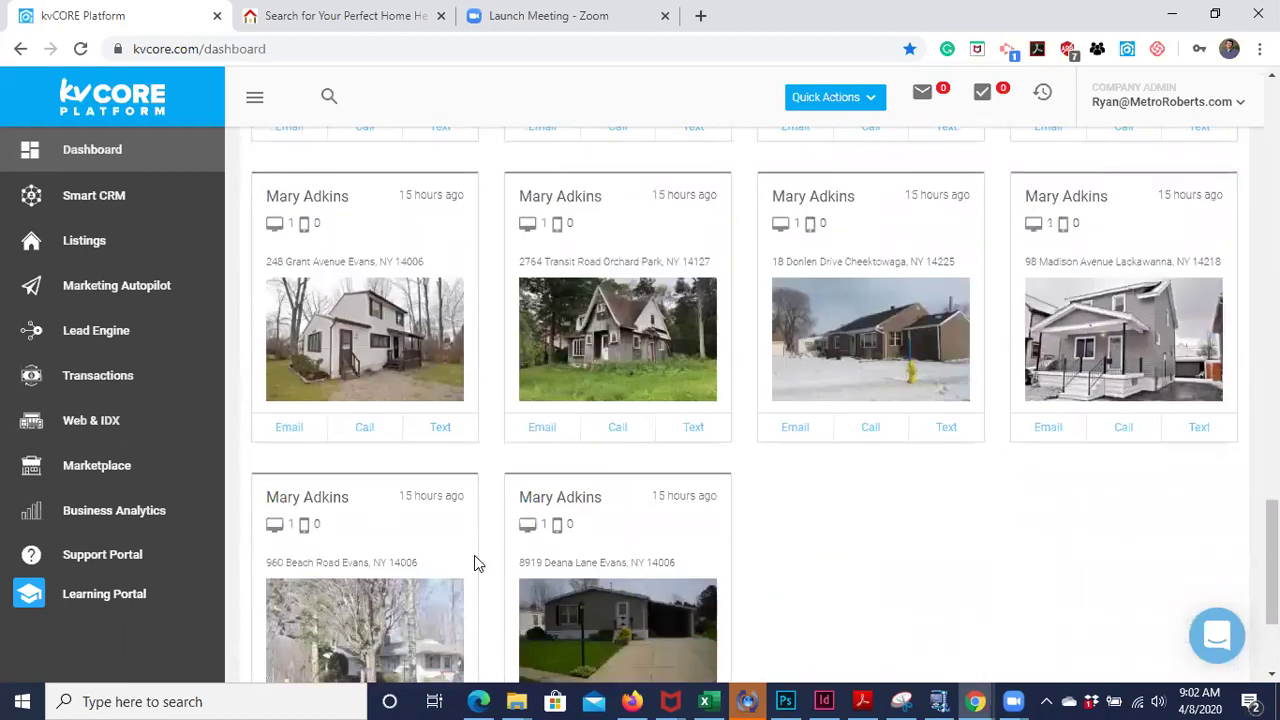
{"action": "scroll", "coordinate": [620, 636], "scroll_direction": "down", "scroll_amount": 7}
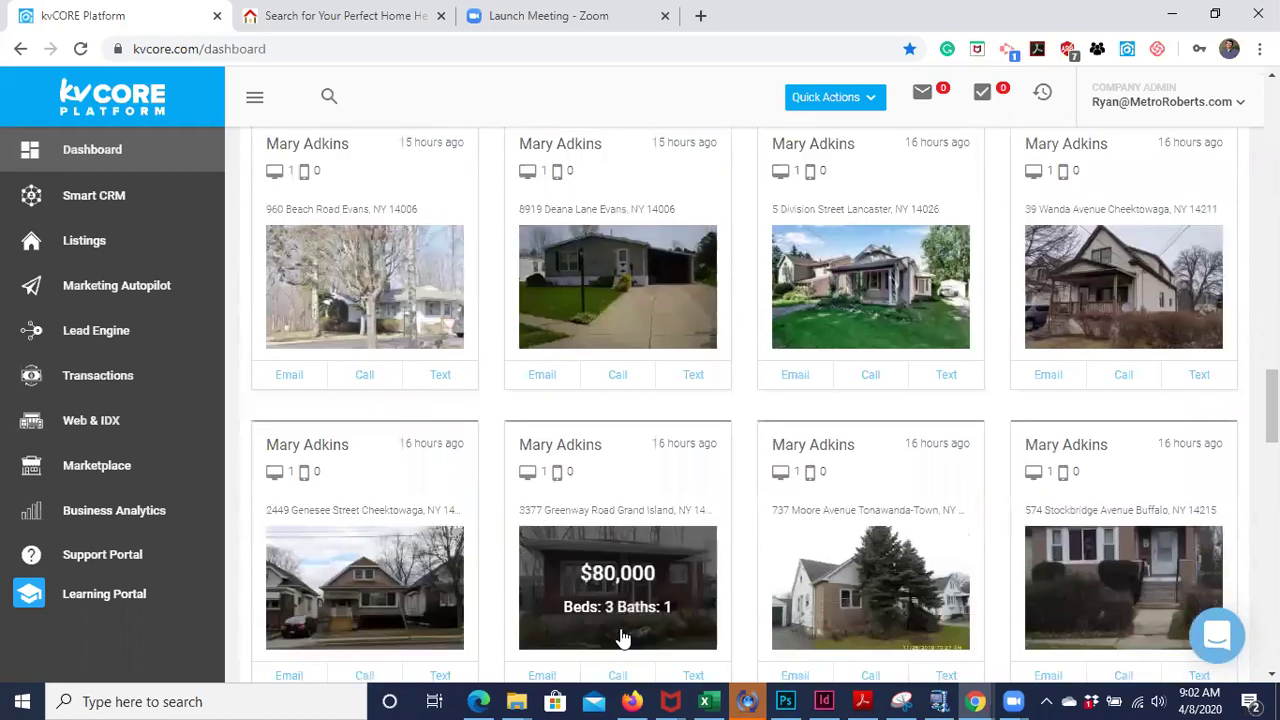
{"action": "scroll", "coordinate": [620, 636], "scroll_direction": "down", "scroll_amount": 2}
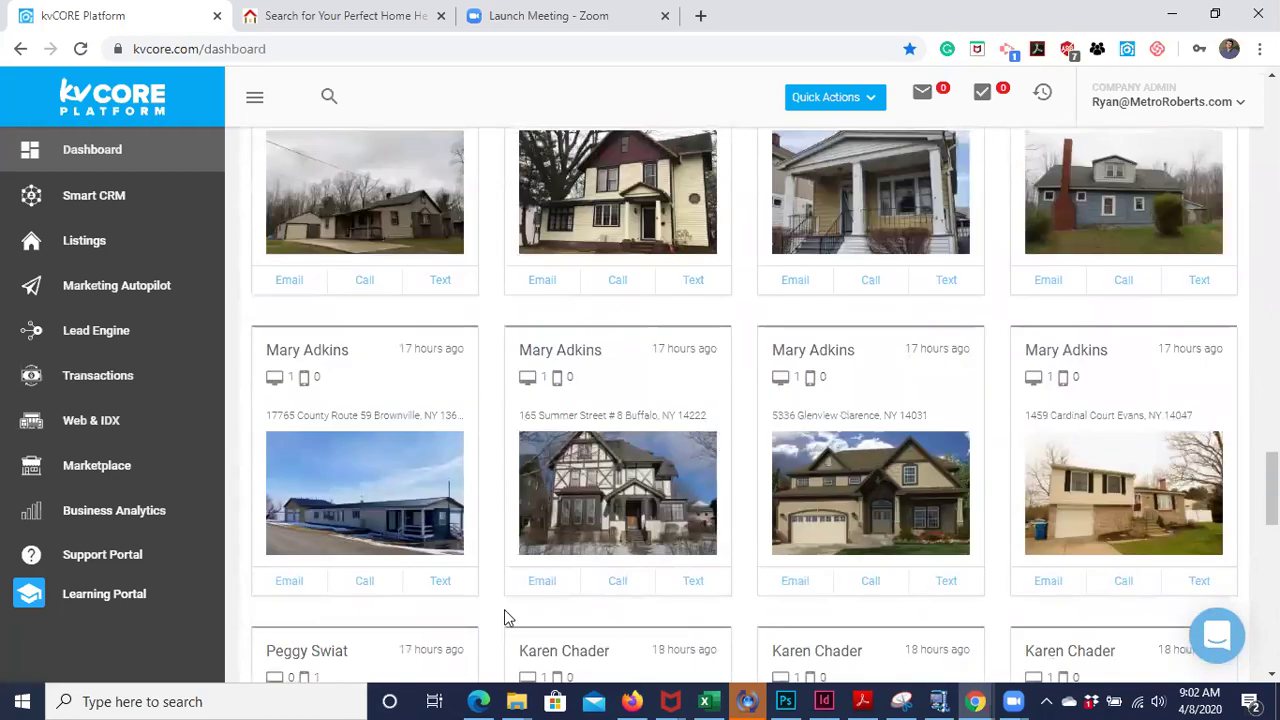
{"action": "scroll", "coordinate": [490, 616], "scroll_direction": "down", "scroll_amount": 1}
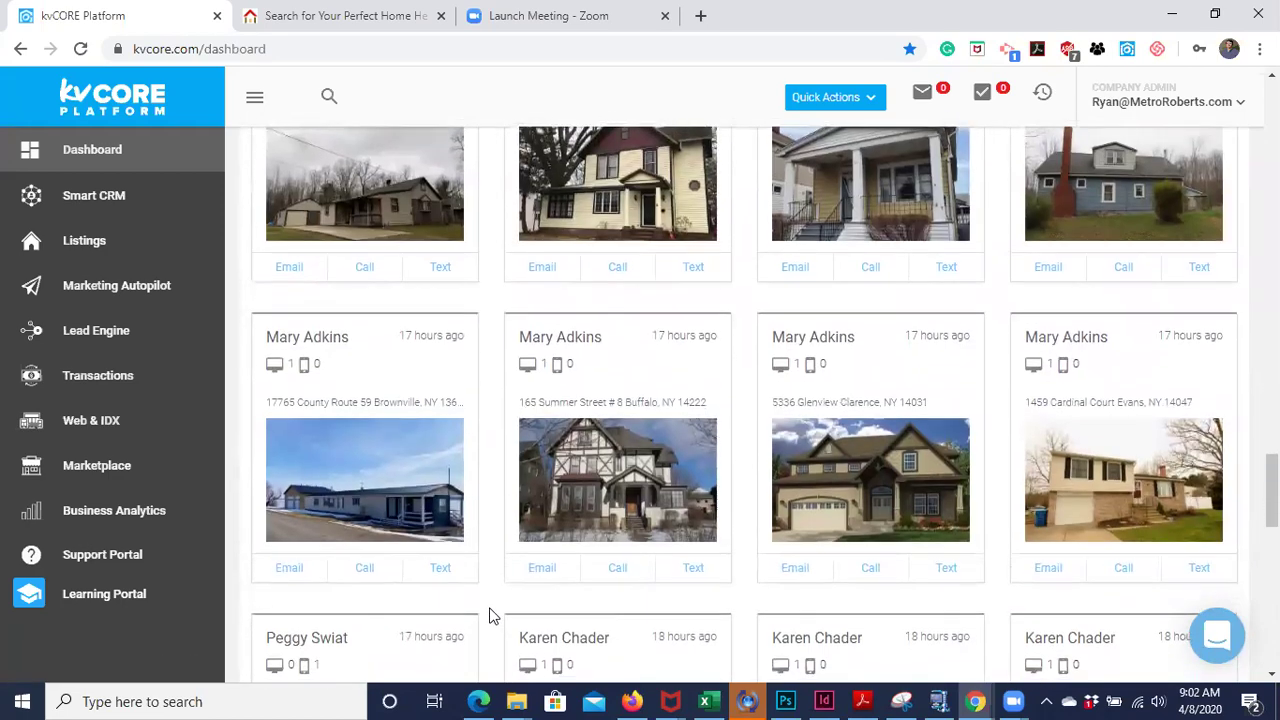
{"action": "scroll", "coordinate": [491, 614], "scroll_direction": "down", "scroll_amount": 5}
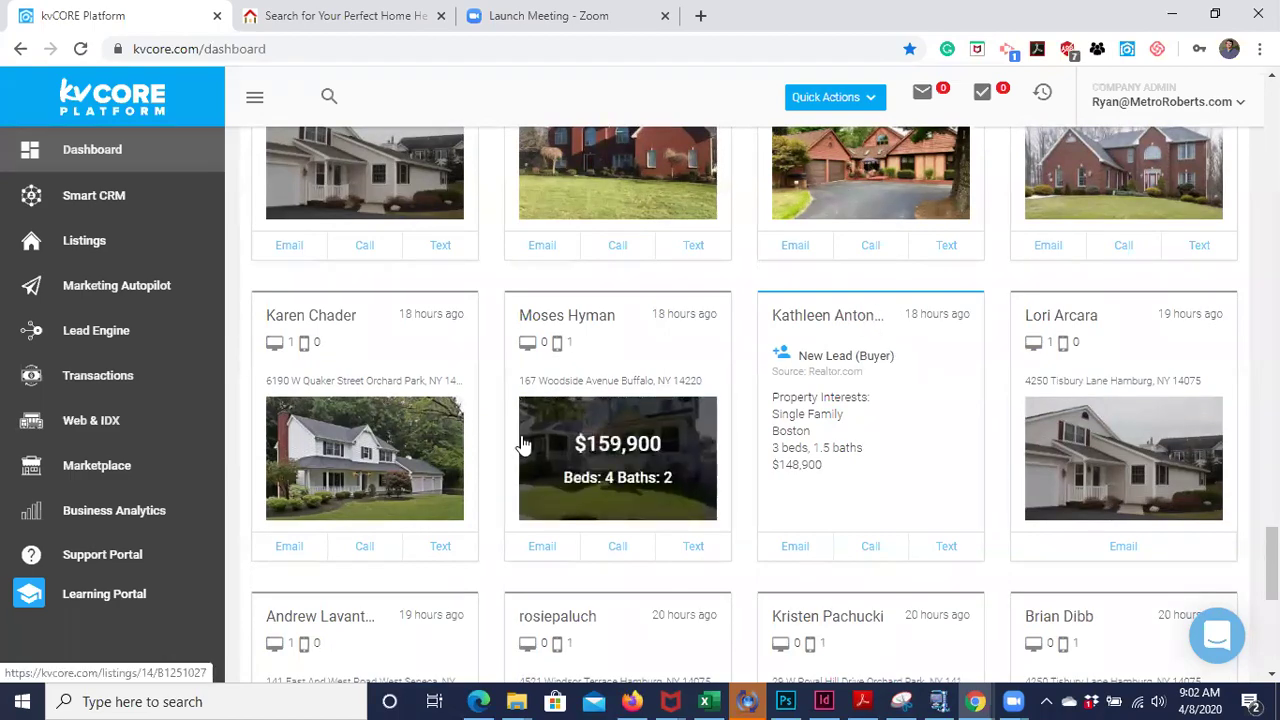
{"action": "scroll", "coordinate": [485, 471], "scroll_direction": "down", "scroll_amount": 5}
{"action": "scroll", "coordinate": [485, 471], "scroll_direction": "up", "scroll_amount": 10}
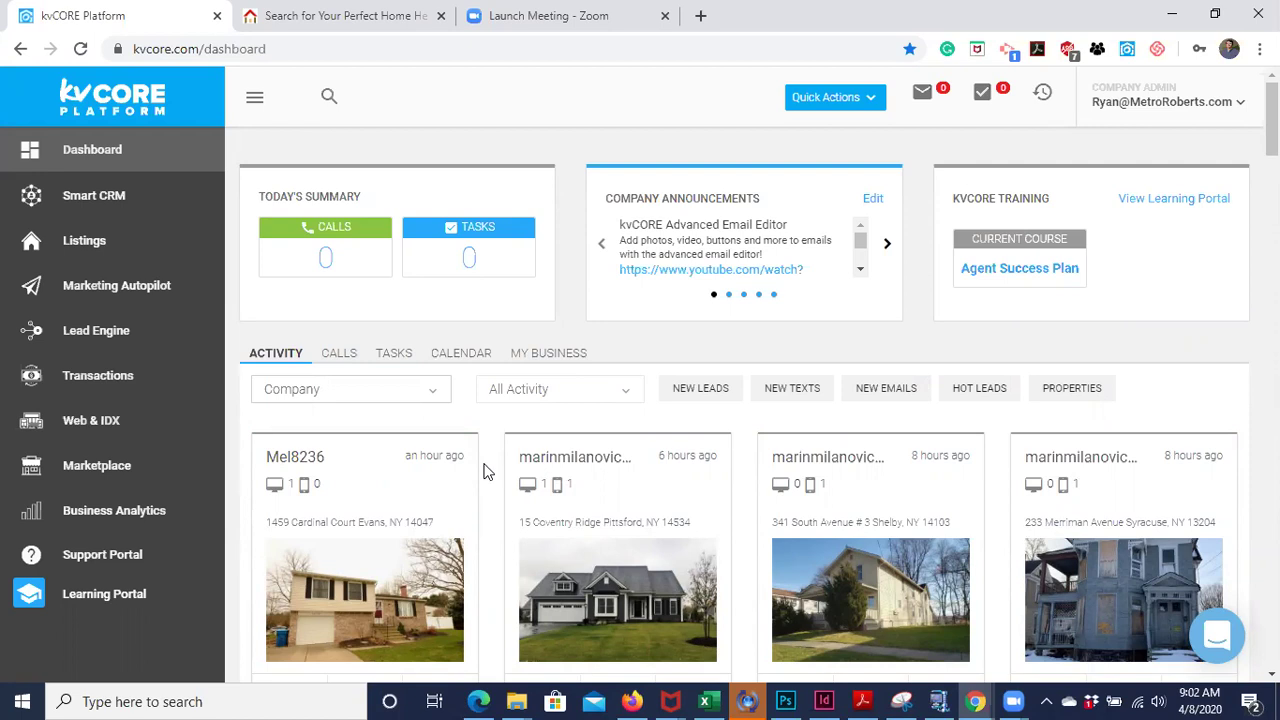
- Filter the activity feed by New Leads, New Texts, Hot Leads, then Property Views
{"action": "left_click", "coordinate": [711, 396]}
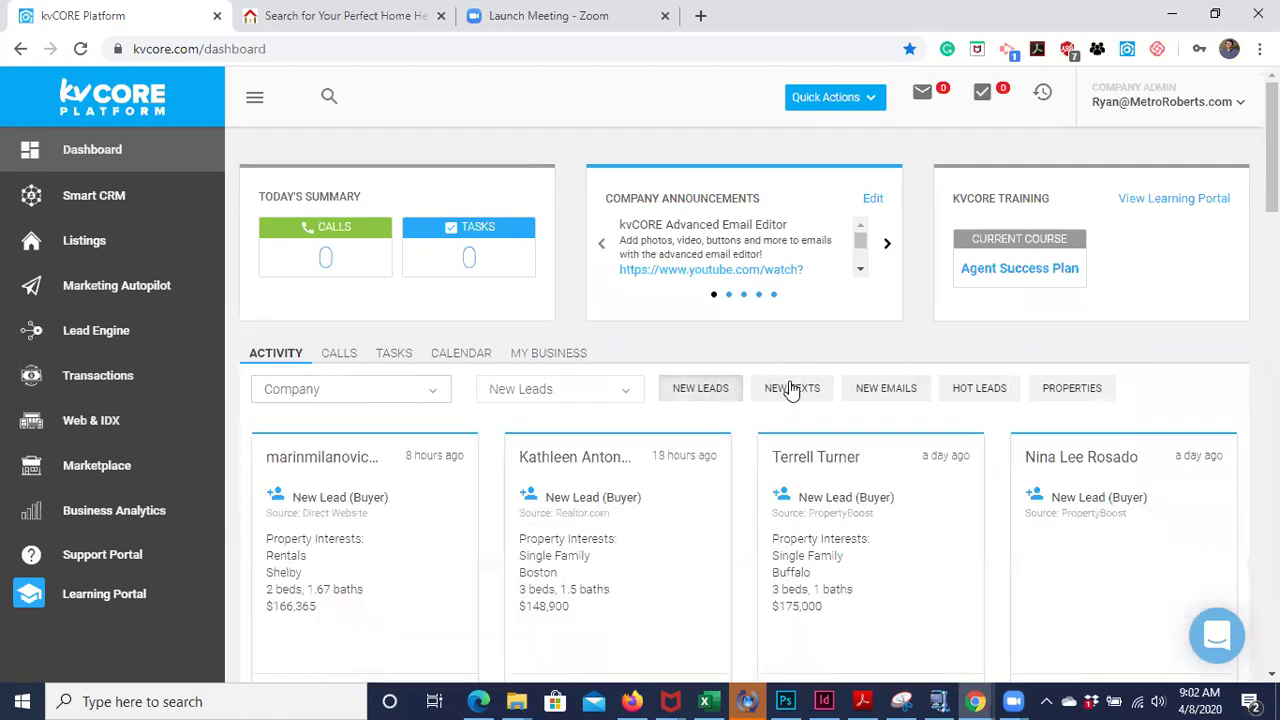
{"action": "left_click", "coordinate": [787, 392]}
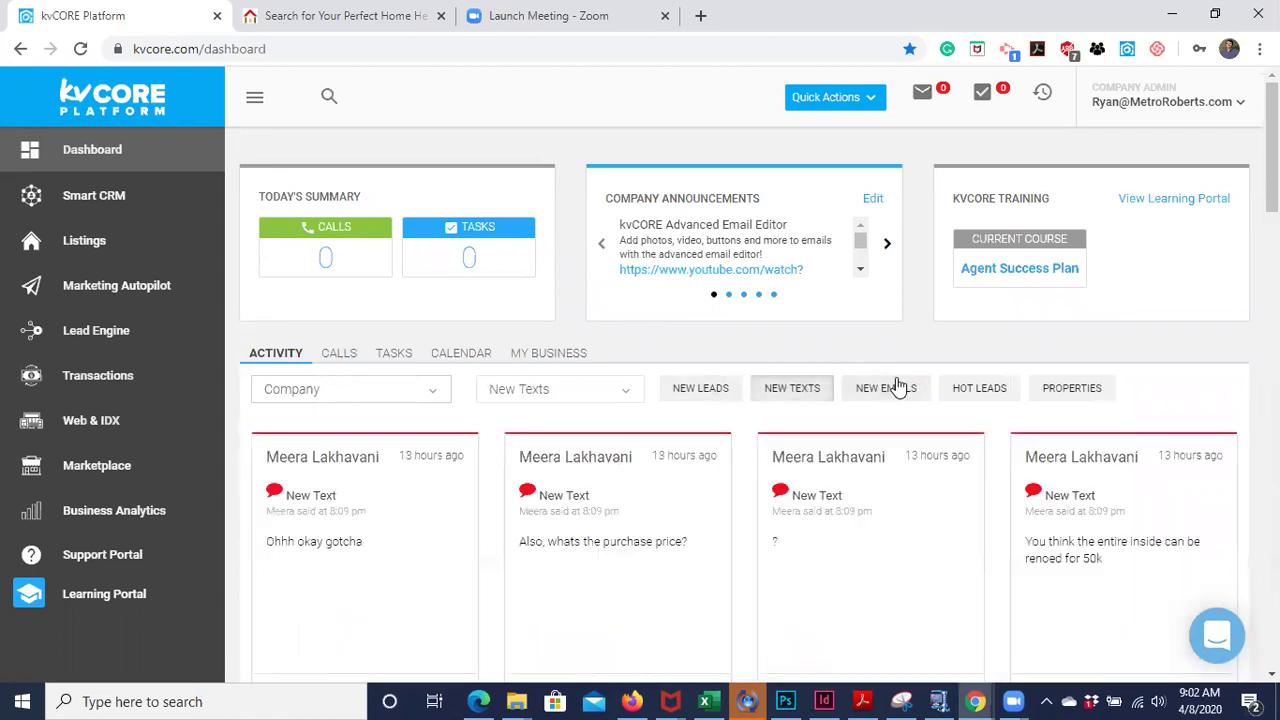
{"action": "left_click", "coordinate": [990, 400]}
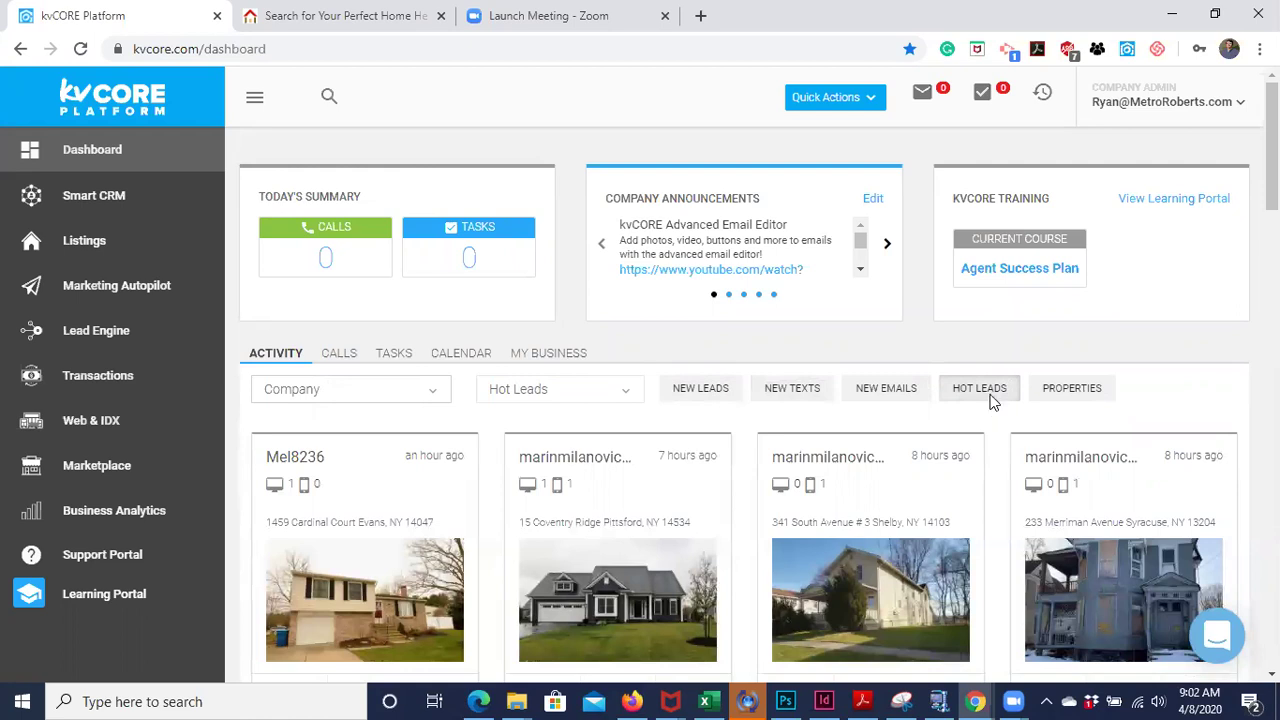
{"action": "scroll", "coordinate": [814, 512], "scroll_direction": "down", "scroll_amount": 3}
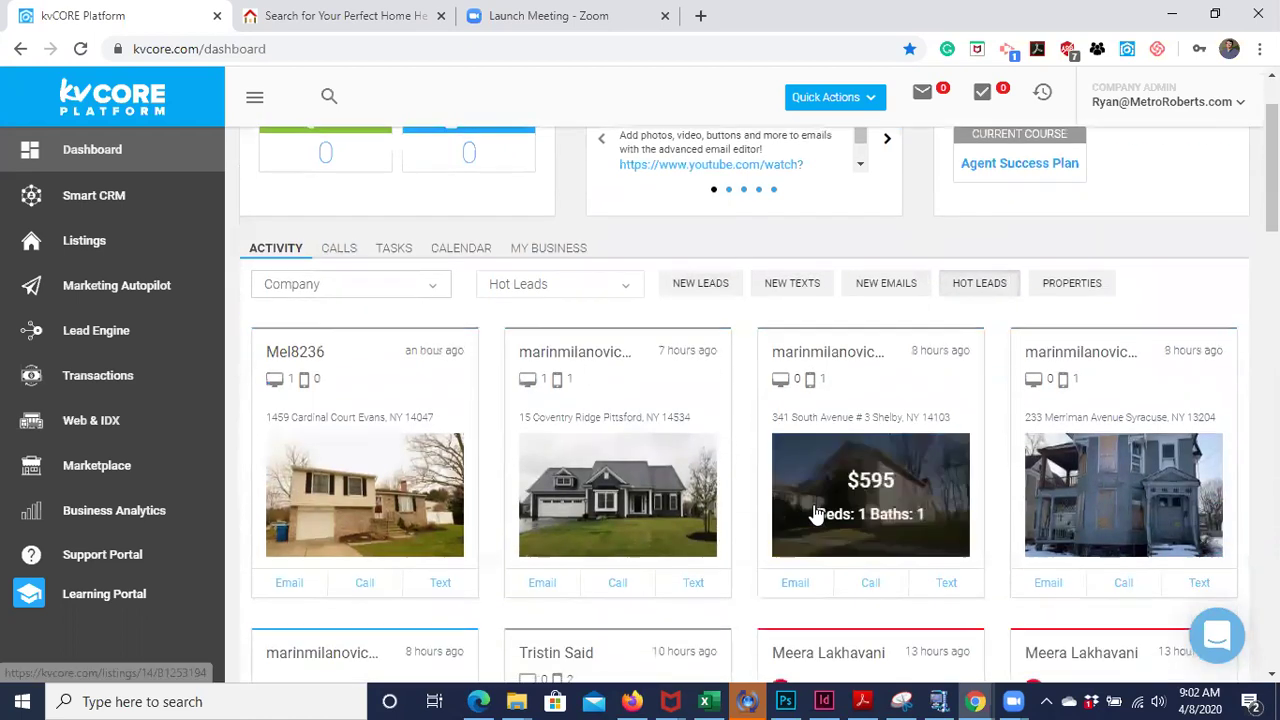
{"action": "scroll", "coordinate": [814, 512], "scroll_direction": "up", "scroll_amount": 3}
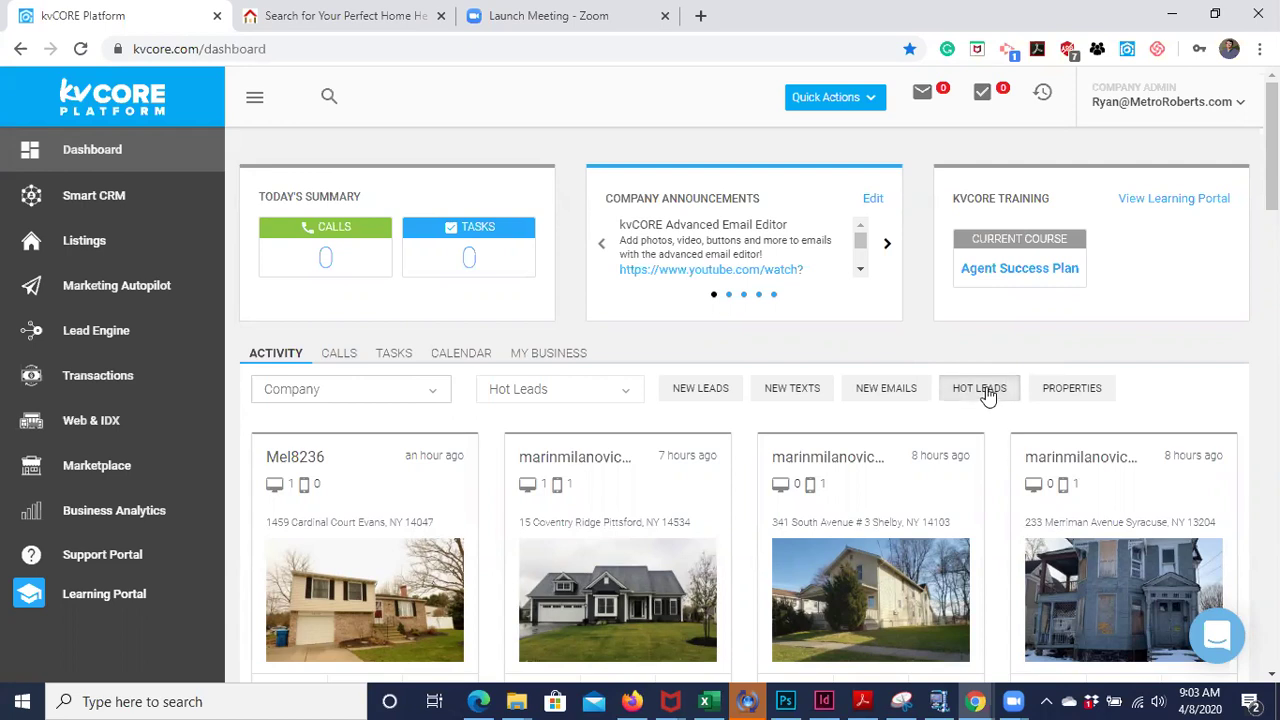
{"action": "left_click", "coordinate": [1073, 395]}
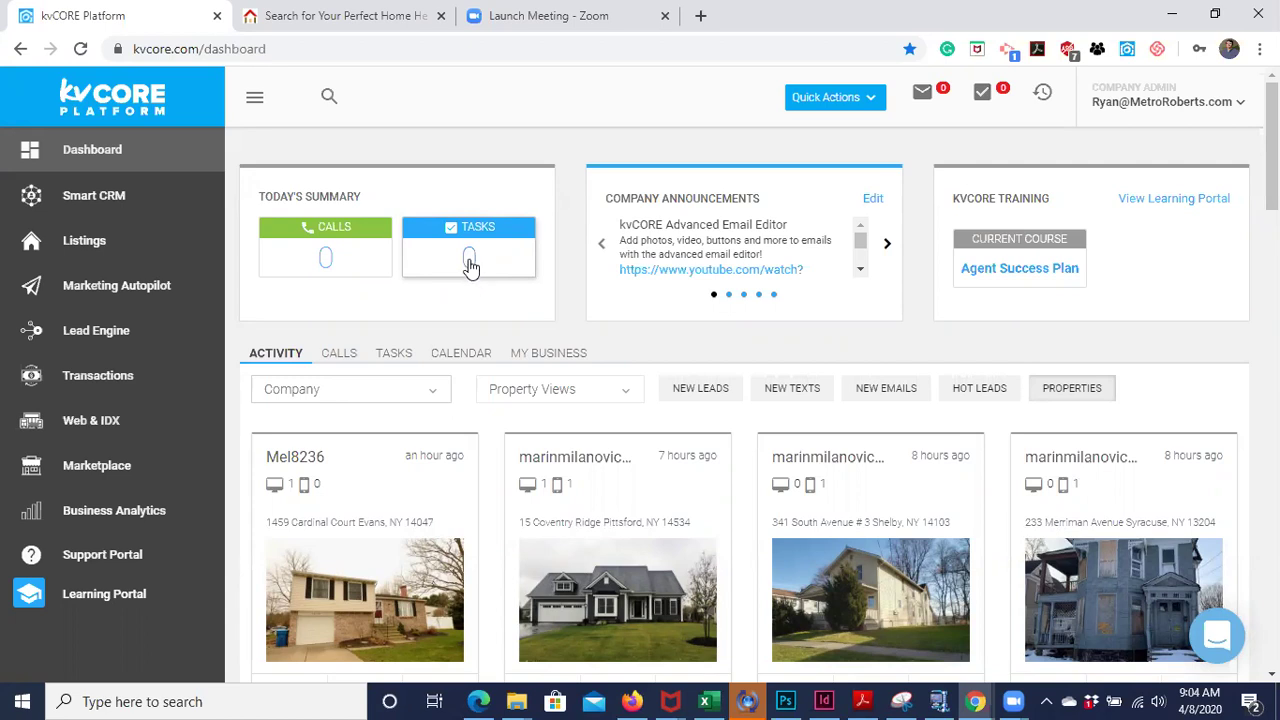
- Show the Tasks section from Today's Summary: 0 past due, 0 due today, 0 upcoming
{"action": "left_click", "coordinate": [469, 264]}
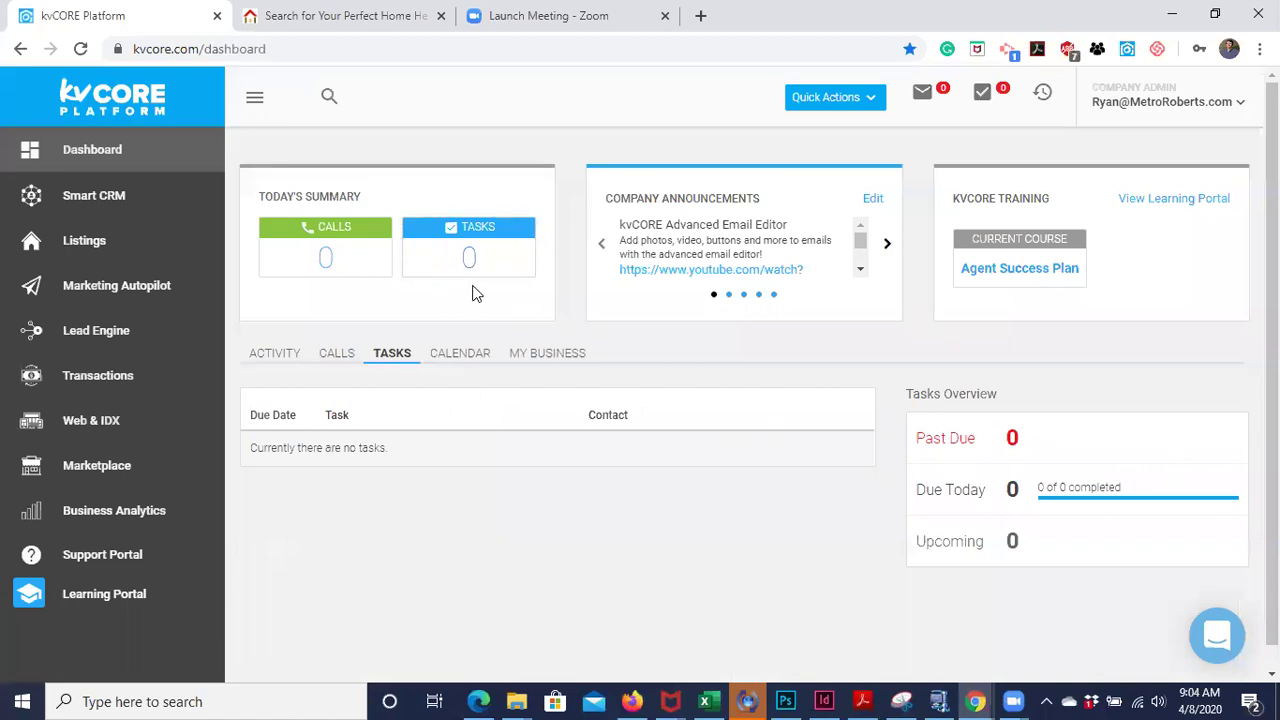
{"action": "scroll", "coordinate": [509, 360], "scroll_direction": "down", "scroll_amount": 1}
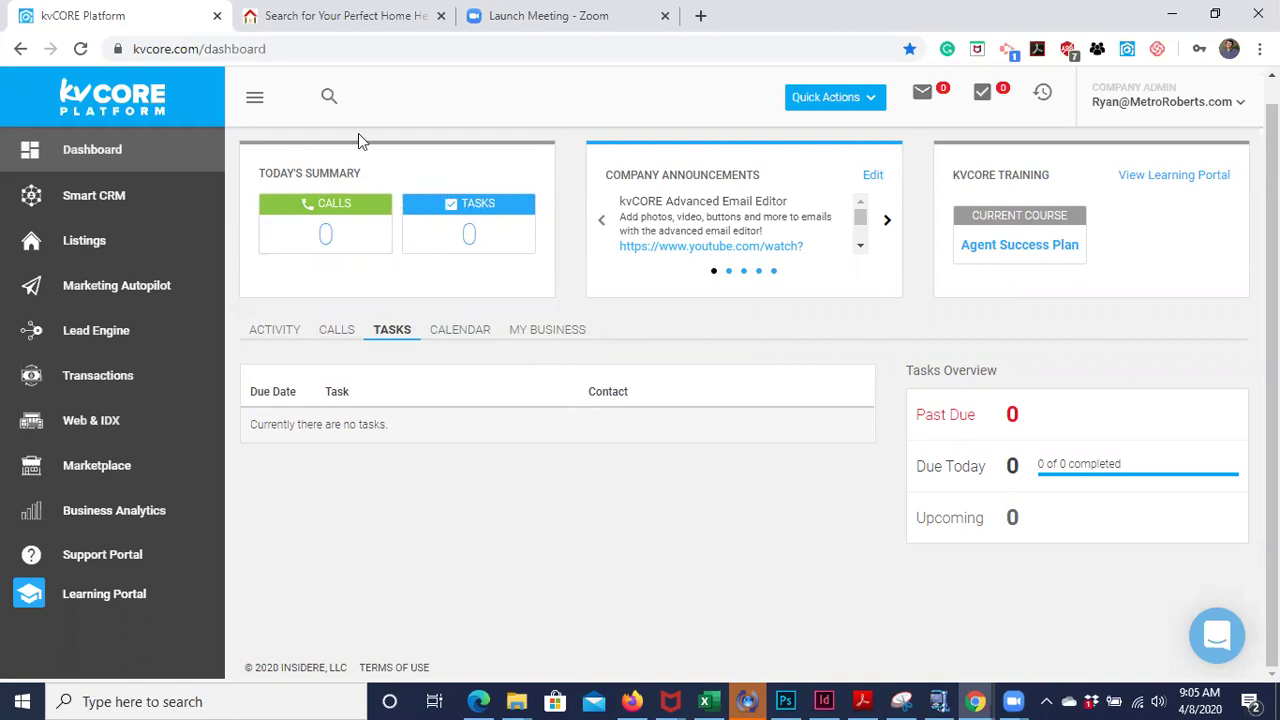
- Go to Smart CRM and scroll through the seven leads by status, rating and activity
{"action": "left_click", "coordinate": [115, 212]}
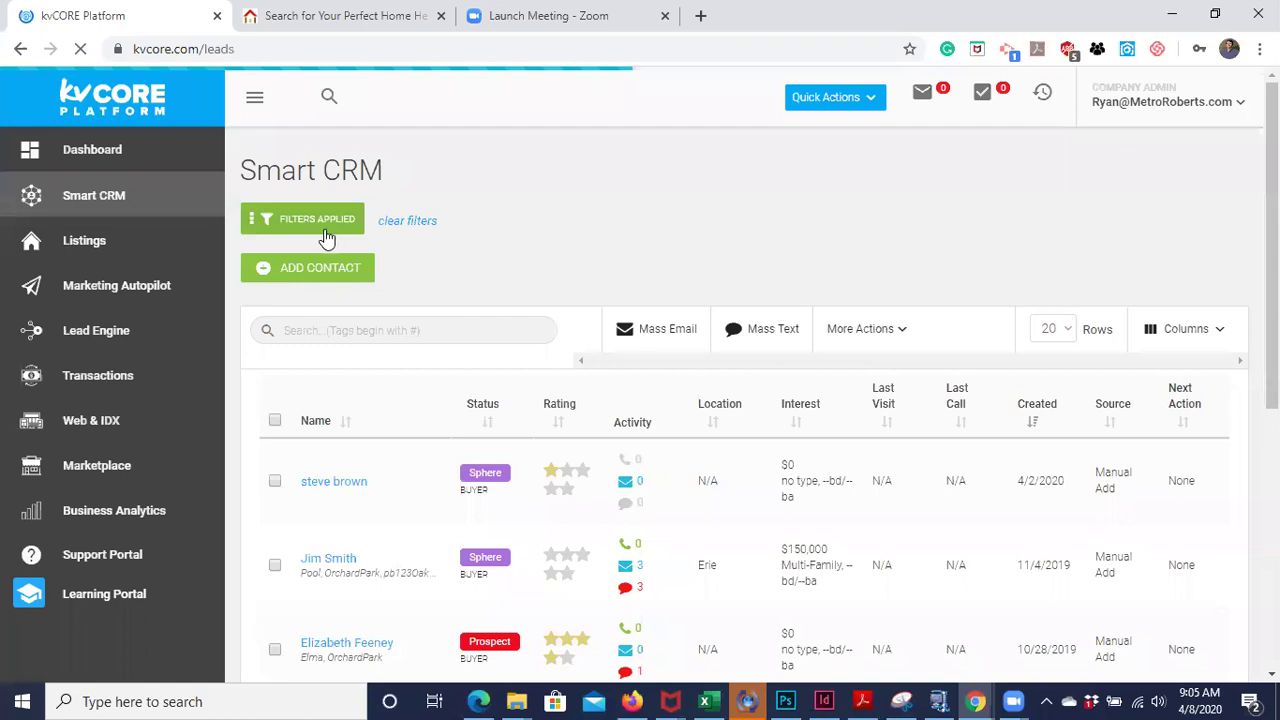
{"action": "scroll", "coordinate": [329, 240], "scroll_direction": "down", "scroll_amount": 5}
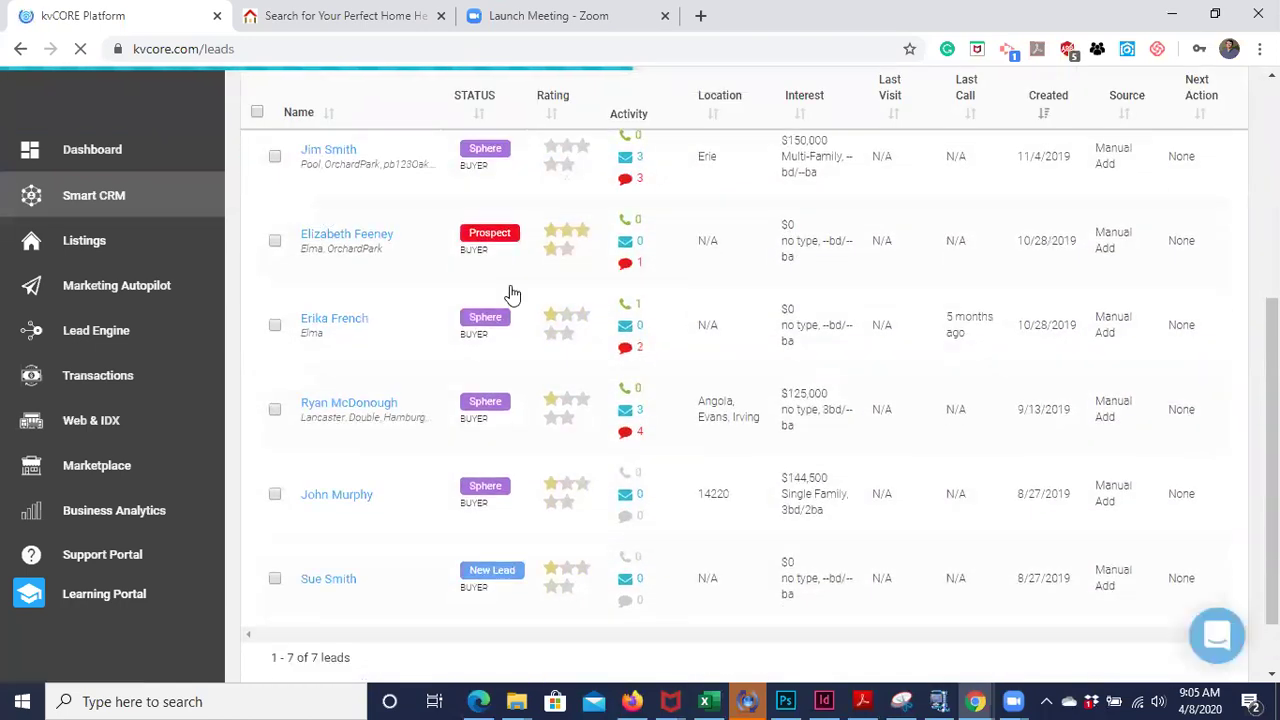
{"action": "scroll", "coordinate": [511, 294], "scroll_direction": "up", "scroll_amount": 2}
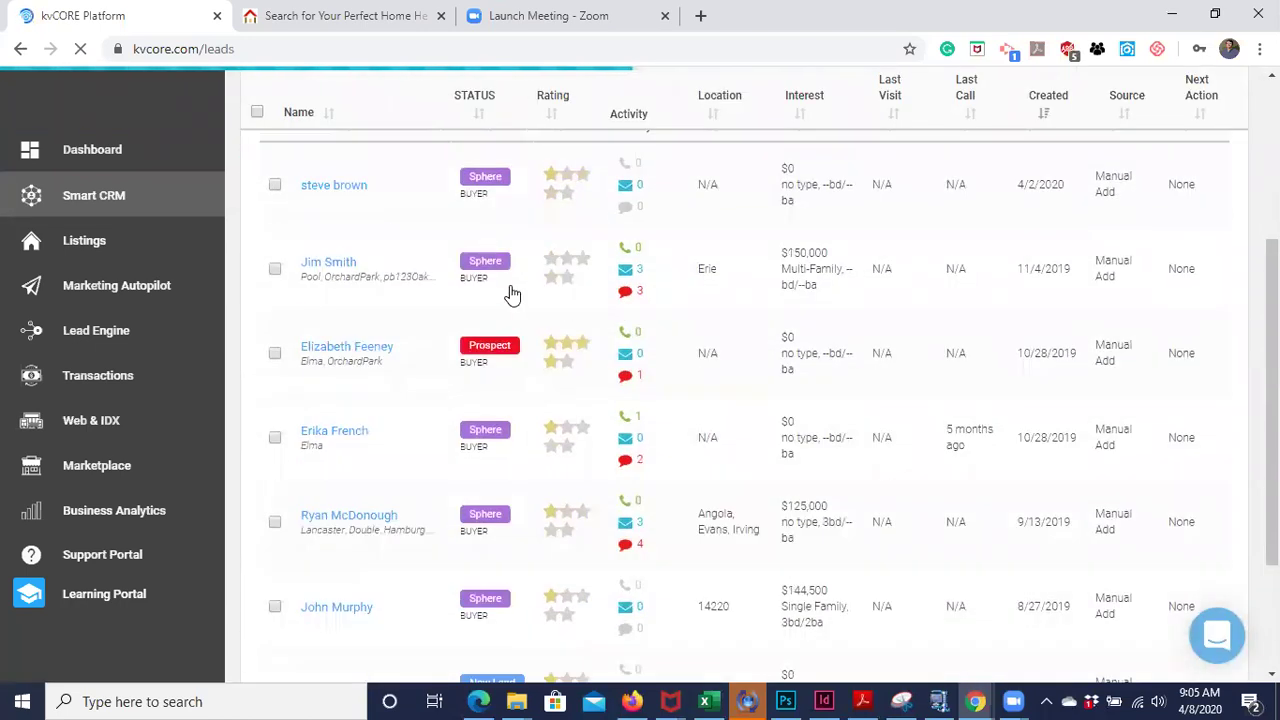
{"action": "scroll", "coordinate": [511, 294], "scroll_direction": "up", "scroll_amount": 1}
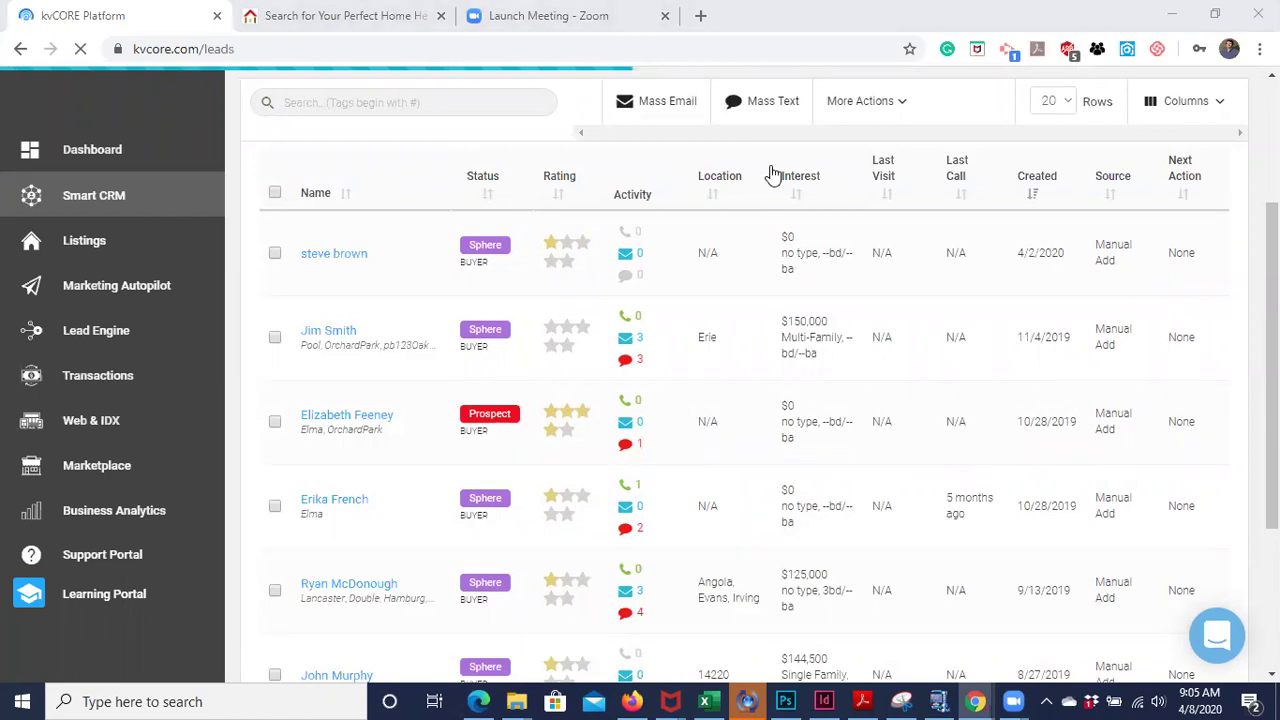
{"action": "scroll", "coordinate": [770, 174], "scroll_direction": "up", "scroll_amount": 3}
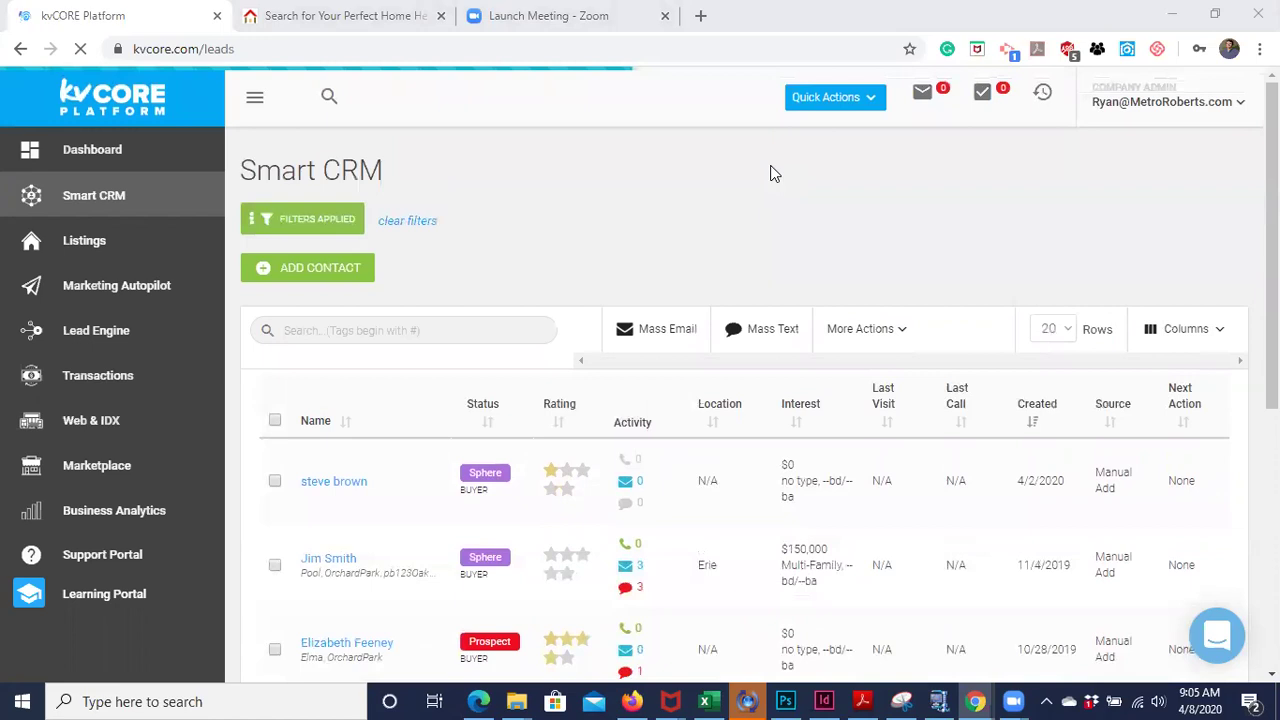
{"action": "scroll", "coordinate": [334, 294], "scroll_direction": "down", "scroll_amount": 1}
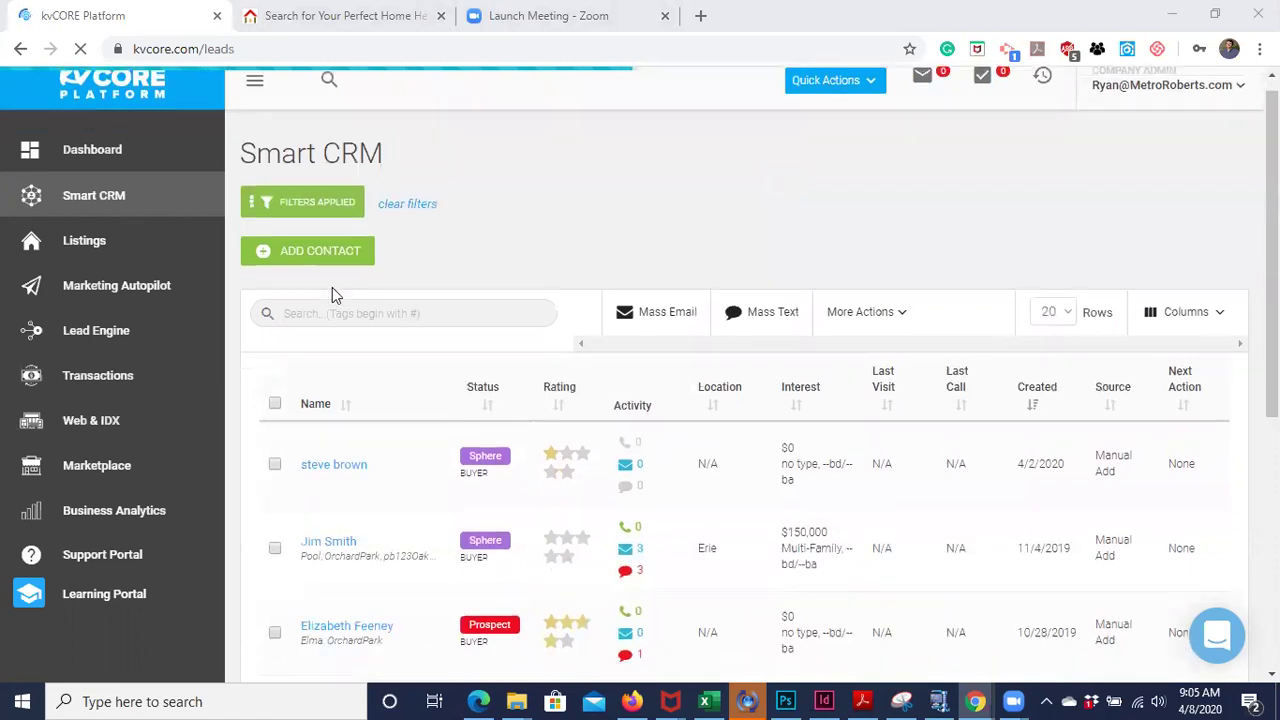
{"action": "scroll", "coordinate": [332, 294], "scroll_direction": "down", "scroll_amount": 2}
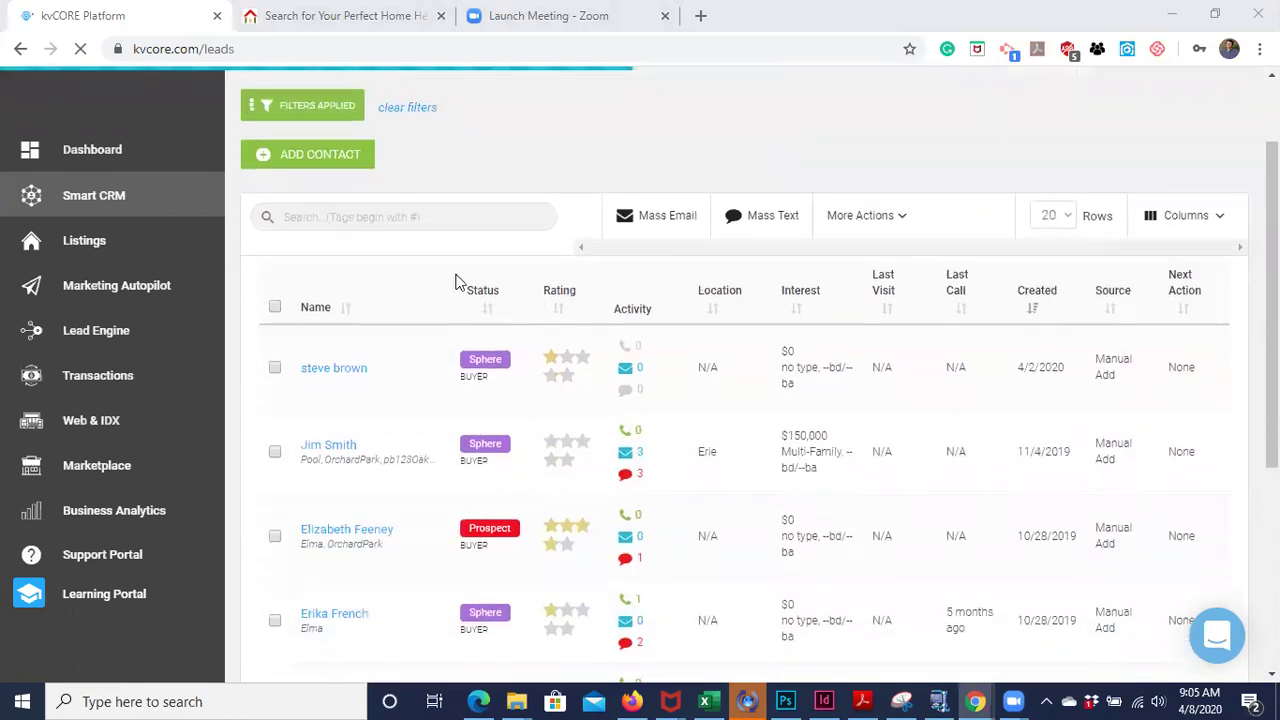
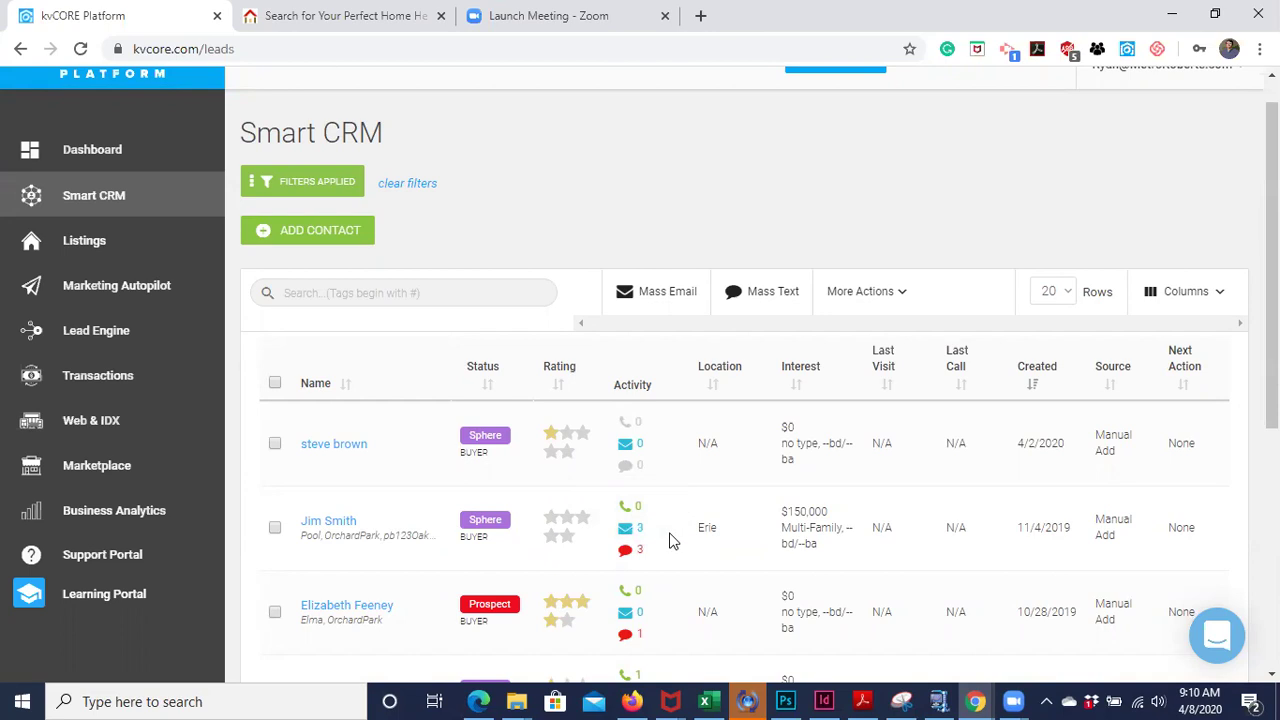
- Review which columns the leads table can display, then close the column list
{"action": "scroll", "coordinate": [672, 518], "scroll_direction": "down", "scroll_amount": 1}
{"action": "scroll", "coordinate": [672, 518], "scroll_direction": "down", "scroll_amount": 3}
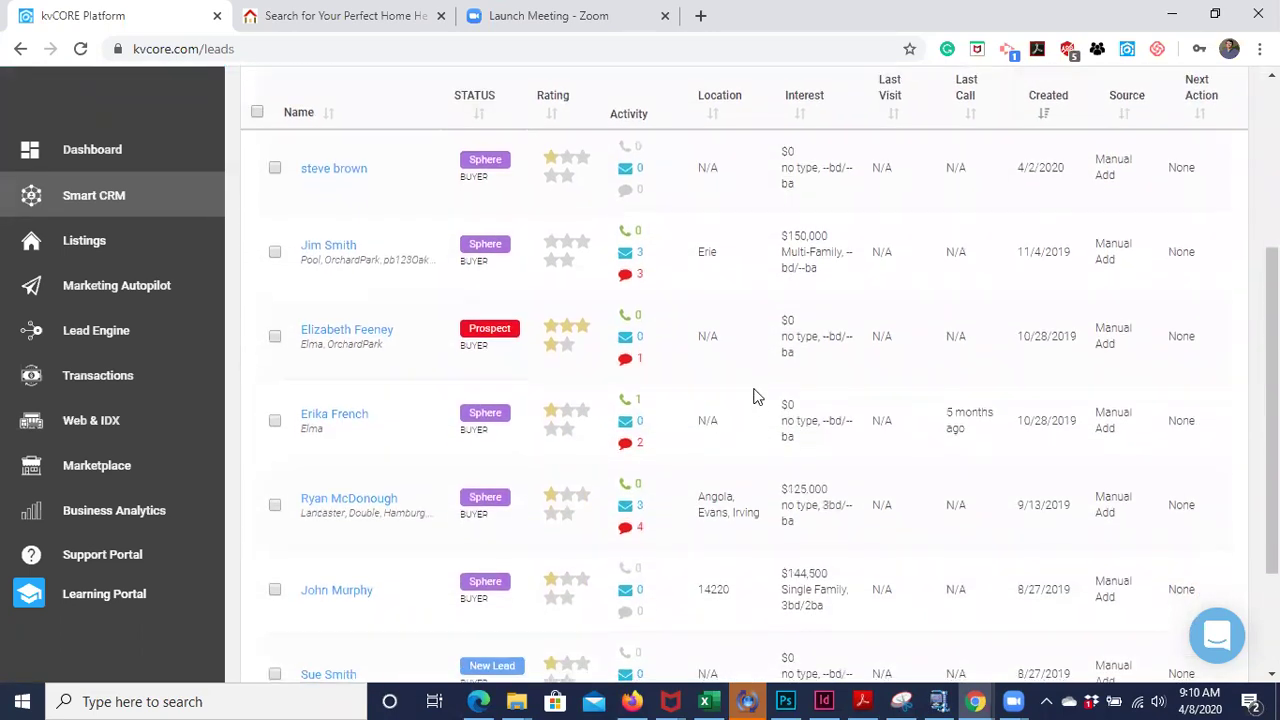
{"action": "mouse_move", "coordinate": [648, 260]}
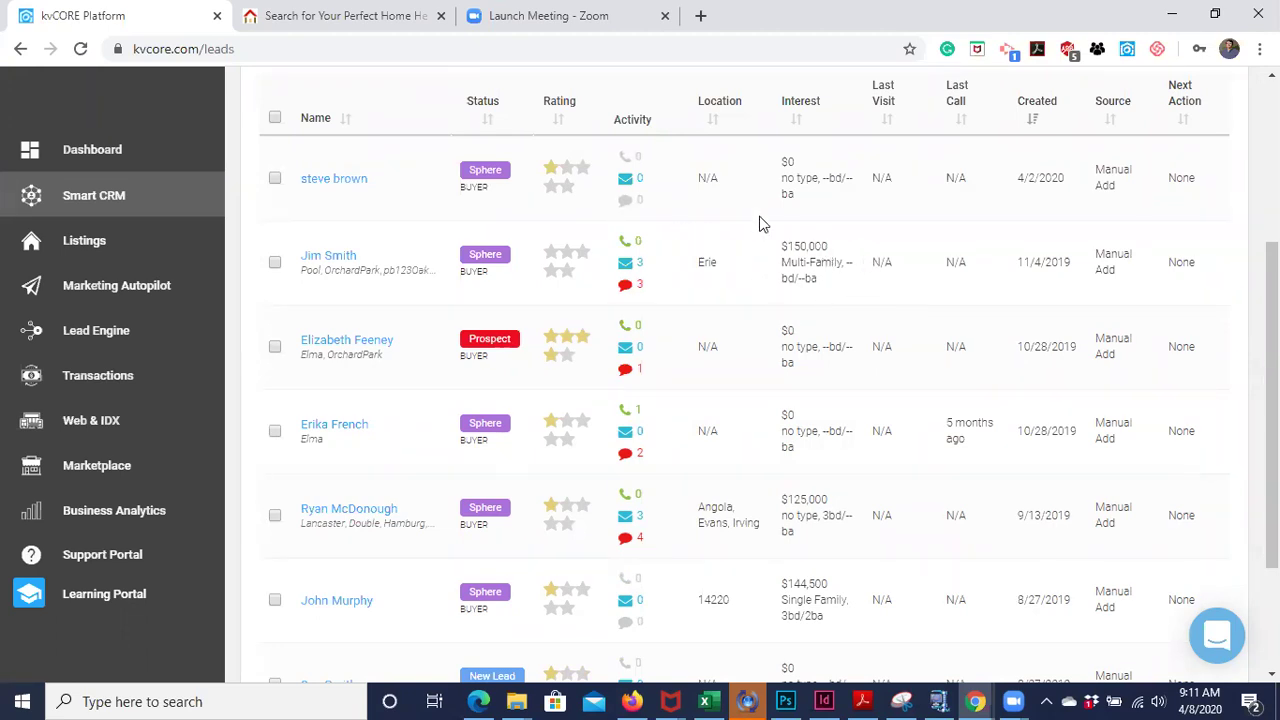
{"action": "scroll", "coordinate": [840, 282], "scroll_direction": "down", "scroll_amount": 1}
{"action": "scroll", "coordinate": [1020, 289], "scroll_direction": "up", "scroll_amount": 1}
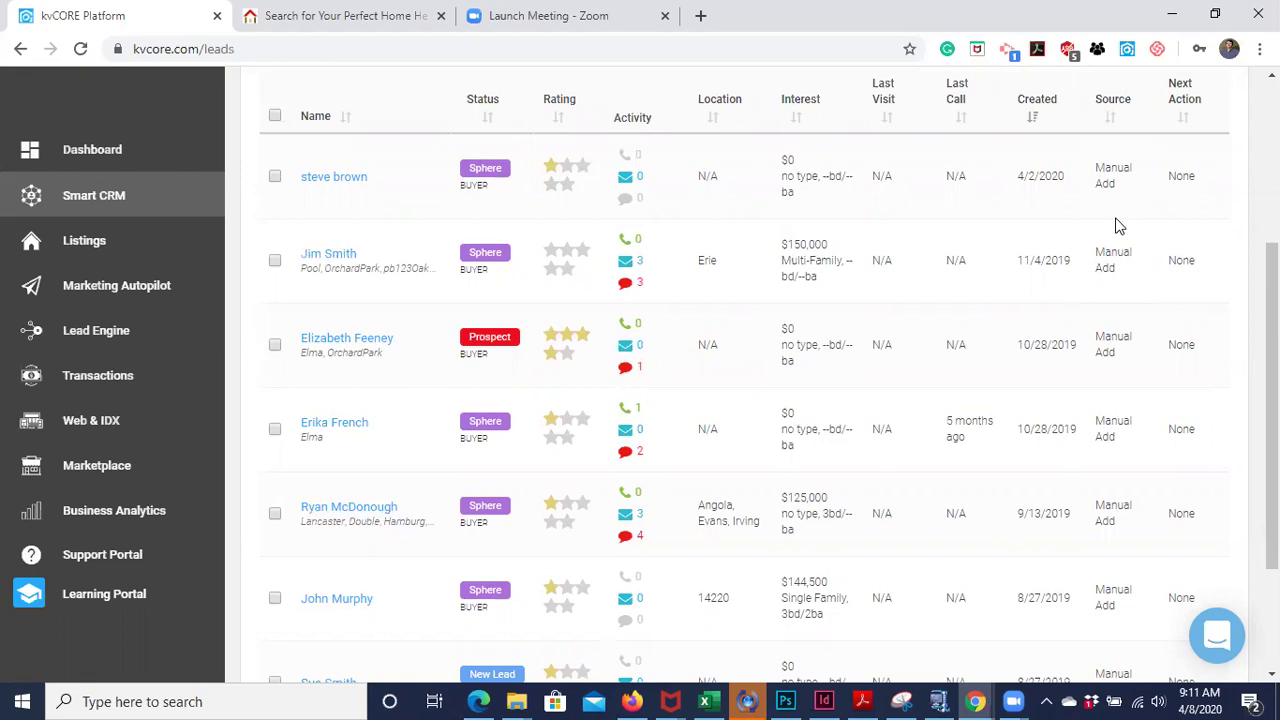
{"action": "scroll", "coordinate": [1118, 226], "scroll_direction": "up", "scroll_amount": 1}
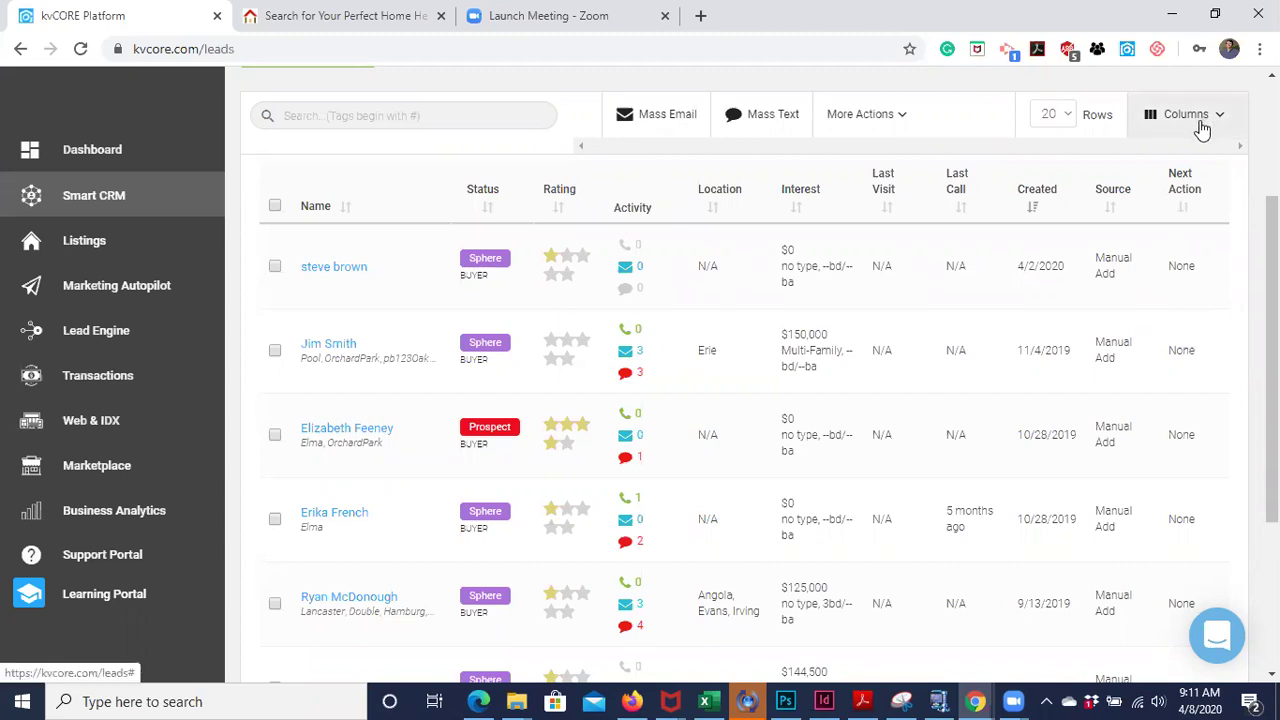
{"action": "left_click", "coordinate": [1190, 118]}
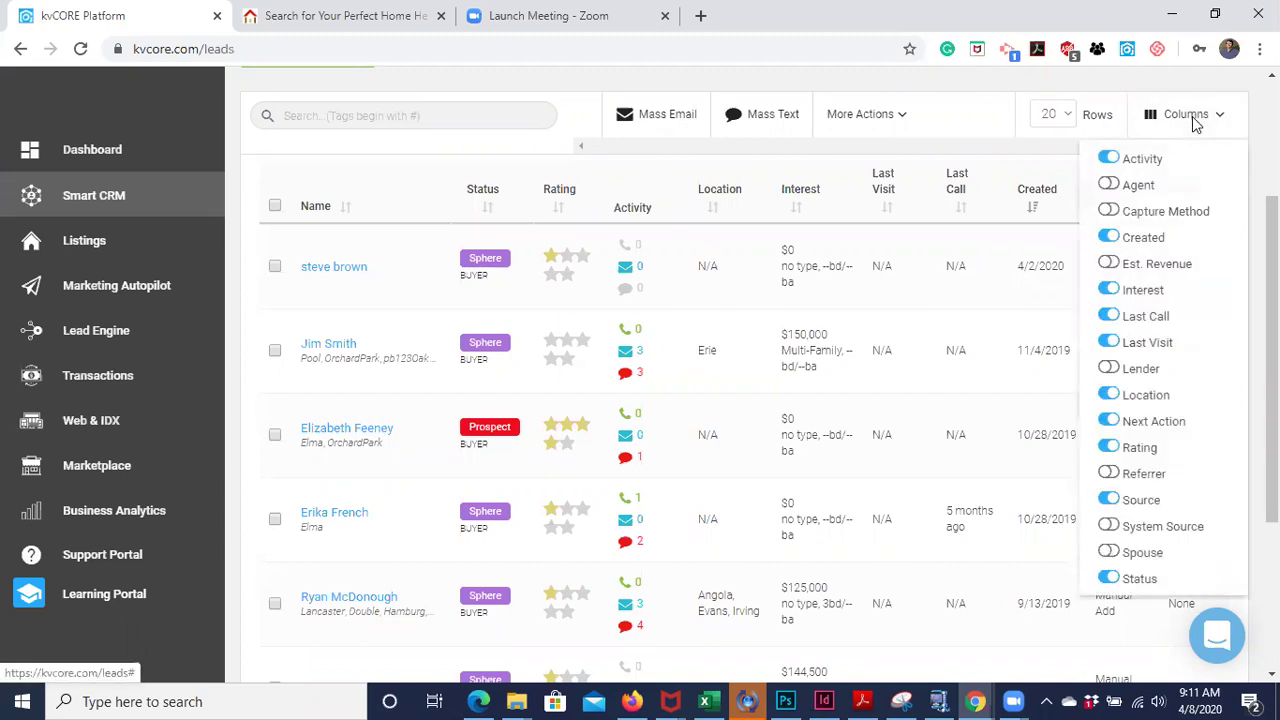
{"action": "scroll", "coordinate": [1163, 200], "scroll_direction": "down", "scroll_amount": 1}
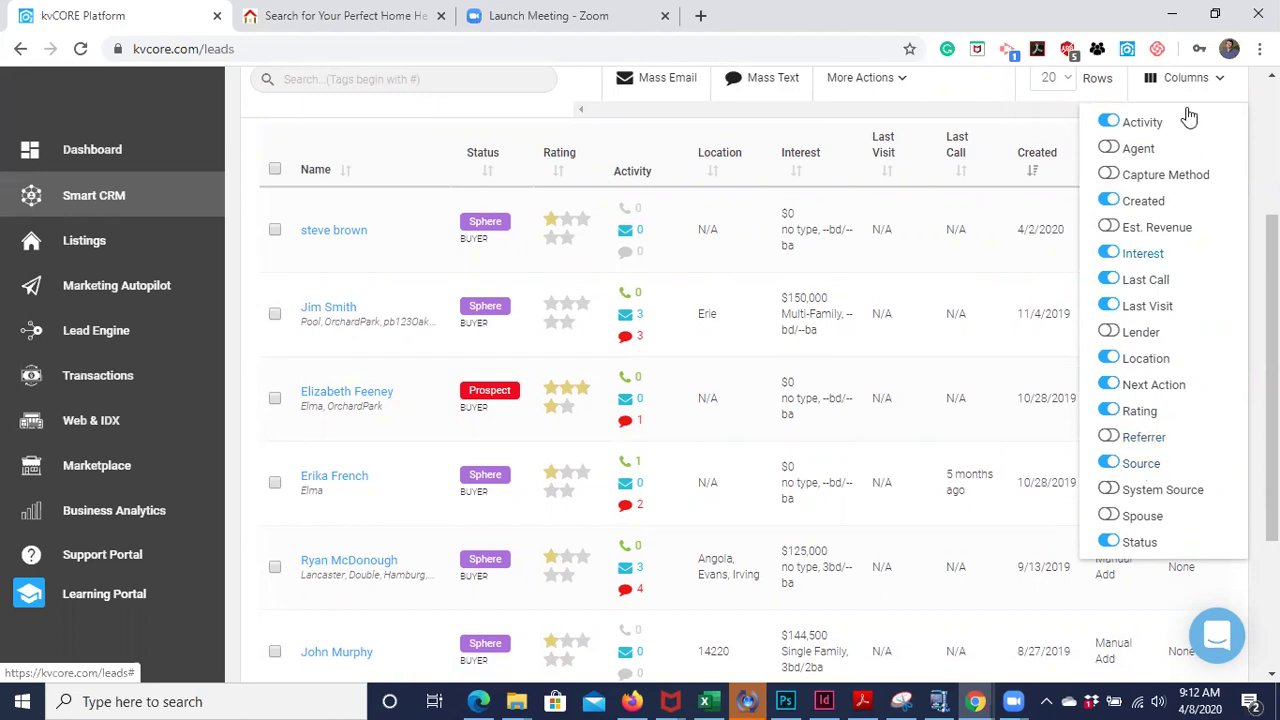
{"action": "left_click", "coordinate": [1192, 88]}
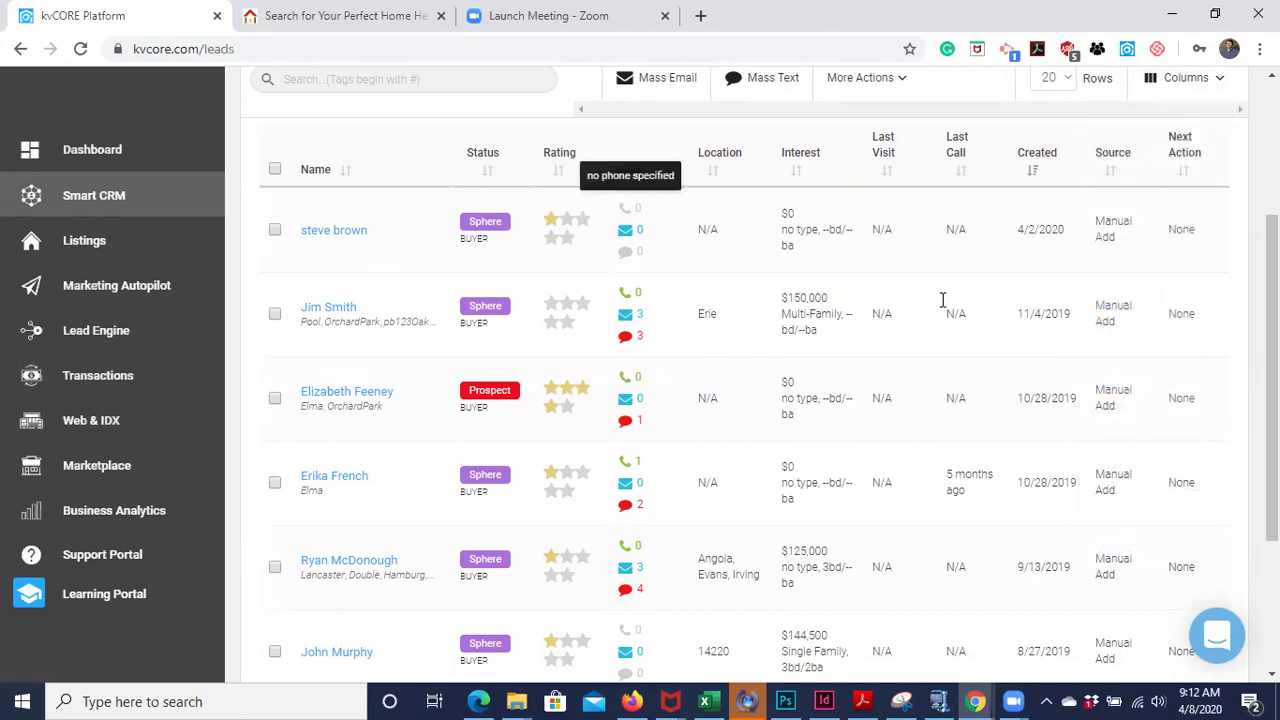
{"action": "scroll", "coordinate": [920, 272], "scroll_direction": "up", "scroll_amount": 1}
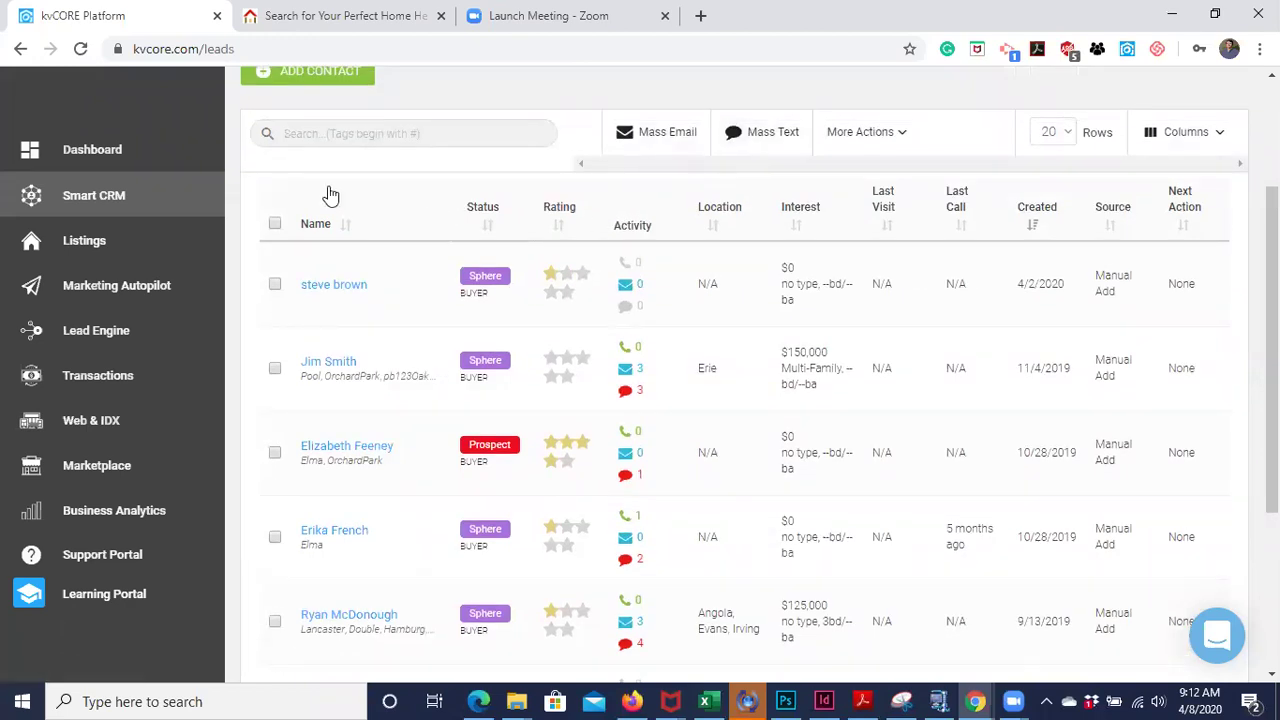
- Start an email to a selected lead, then discard the unsaved draft
{"action": "left_click", "coordinate": [274, 284]}
{"action": "left_click", "coordinate": [644, 150]}
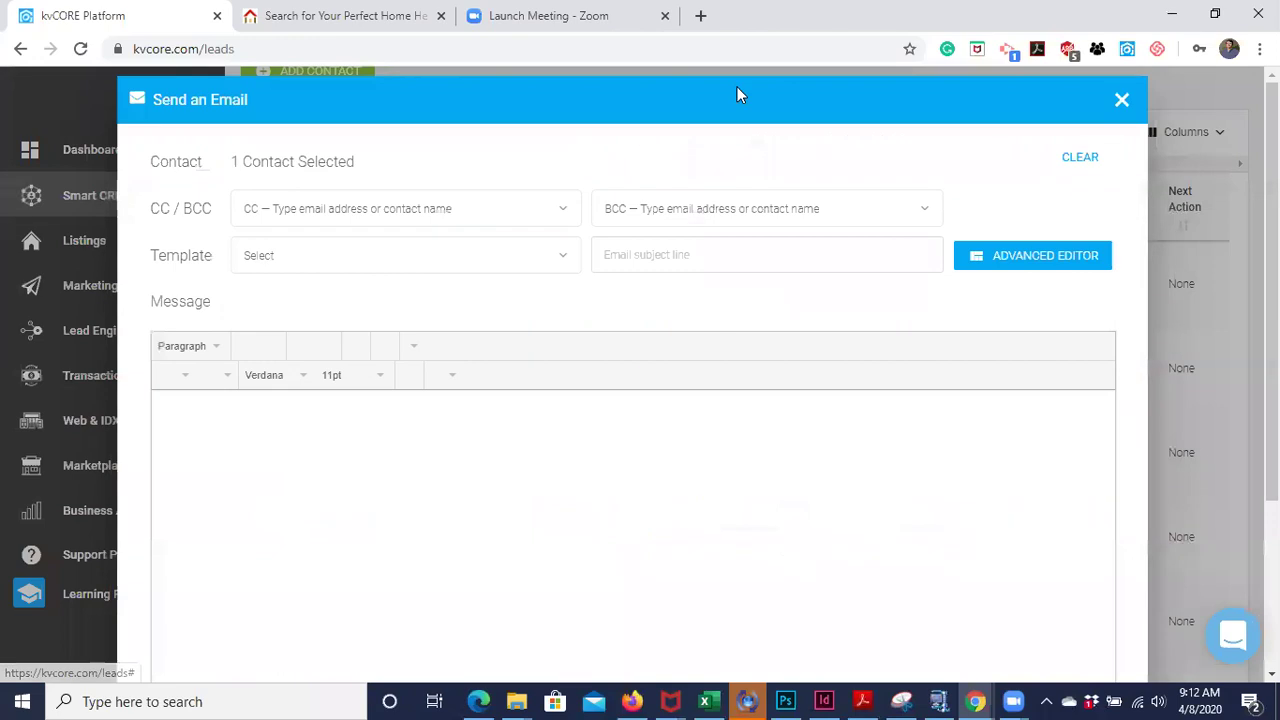
{"action": "left_click", "coordinate": [1119, 102]}
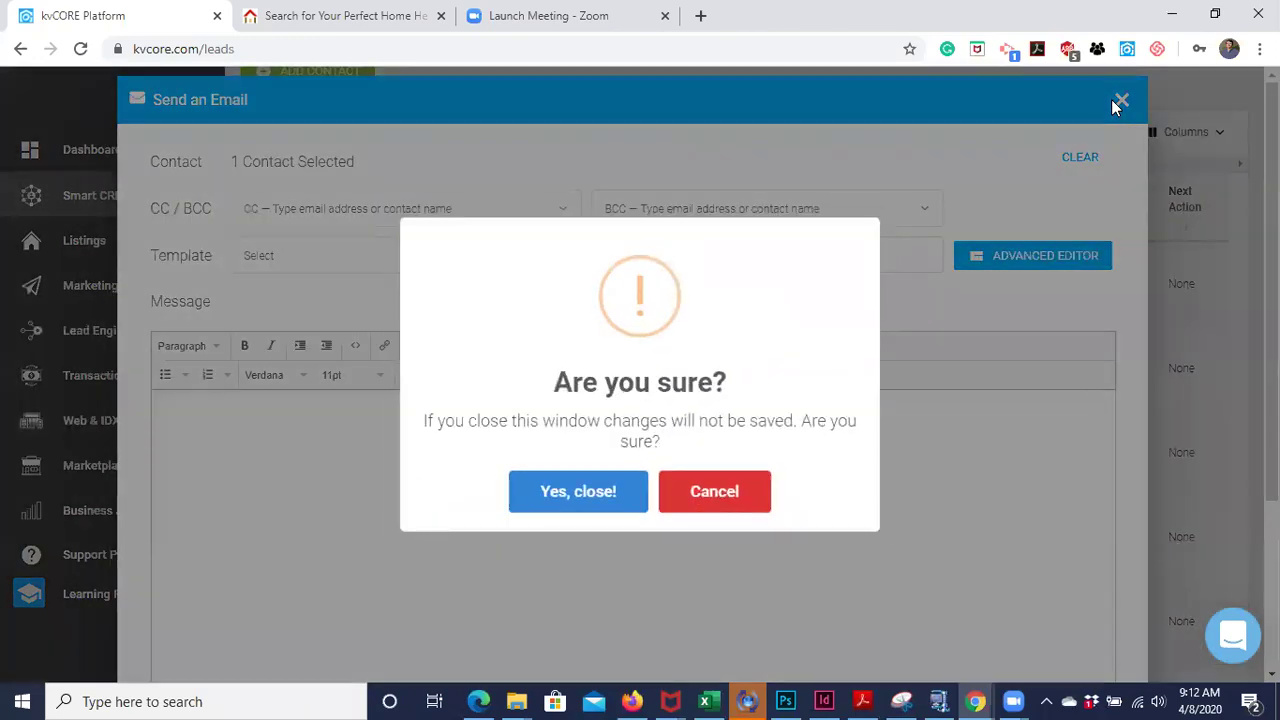
{"action": "left_click", "coordinate": [586, 508]}
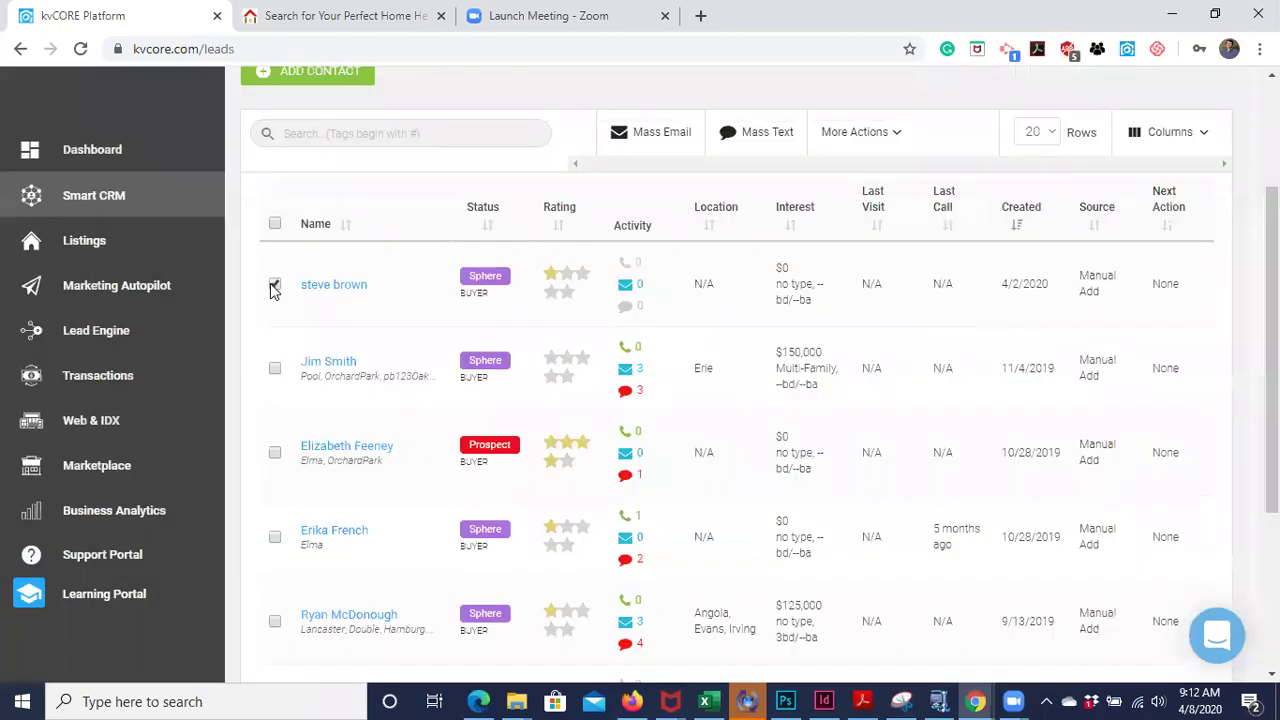
{"action": "scroll", "coordinate": [418, 381], "scroll_direction": "down", "scroll_amount": 3}
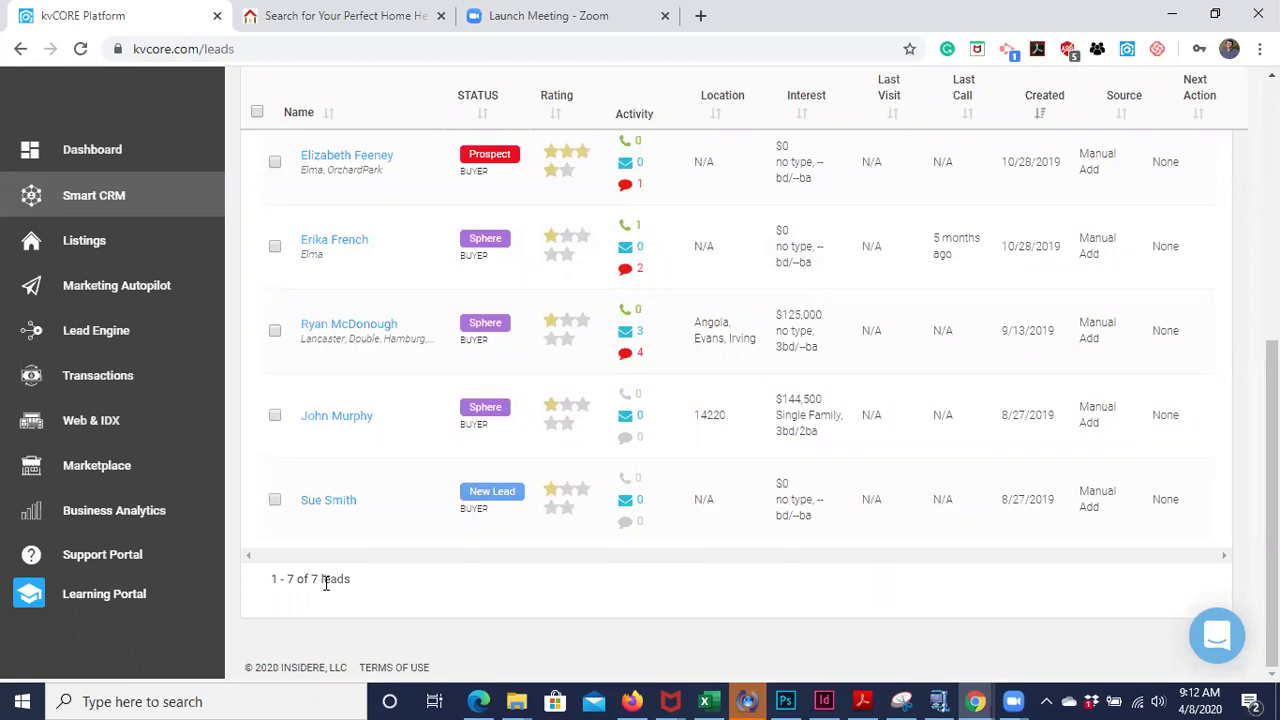
{"action": "scroll", "coordinate": [325, 584], "scroll_direction": "up", "scroll_amount": 2}
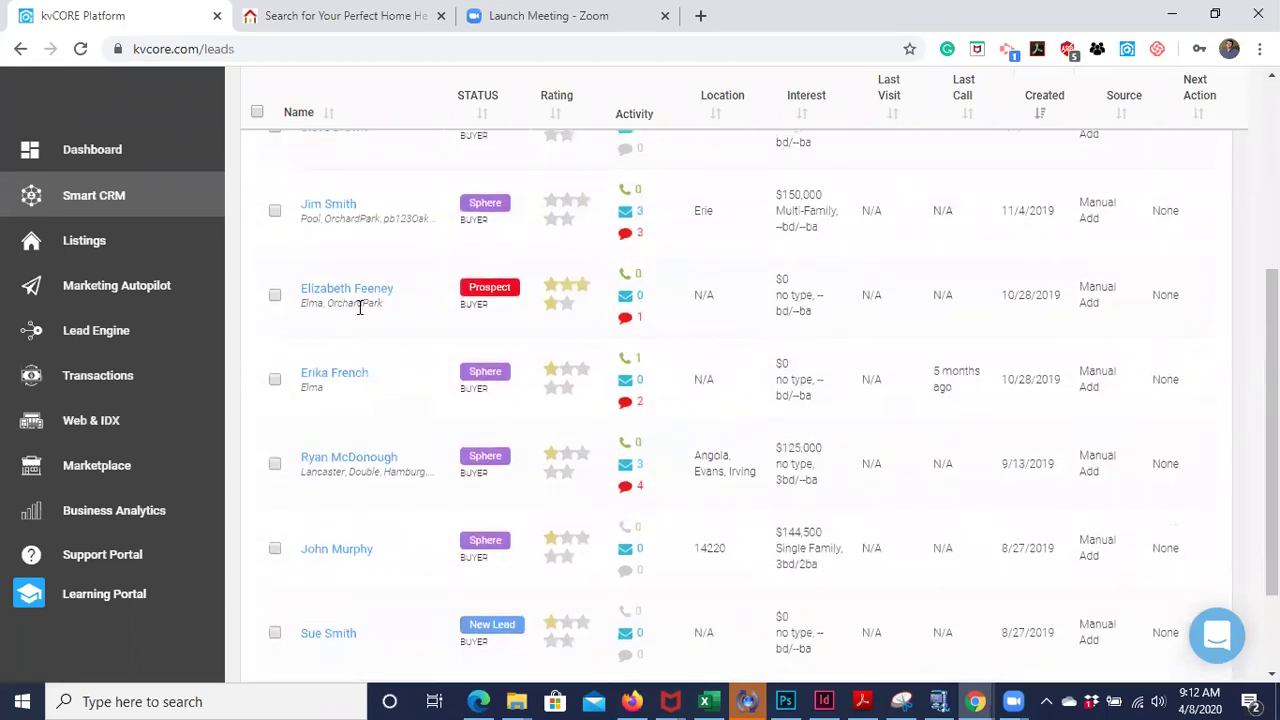
{"action": "scroll", "coordinate": [369, 275], "scroll_direction": "up", "scroll_amount": 1}
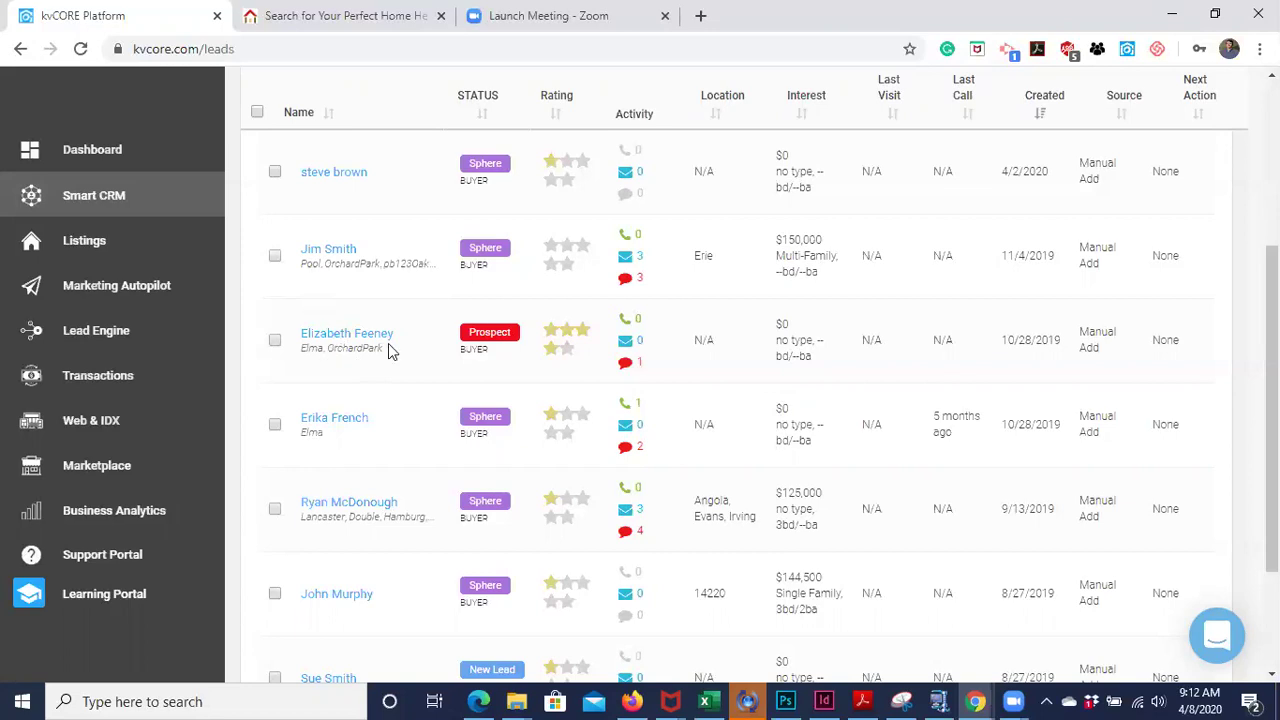
{"action": "scroll", "coordinate": [390, 350], "scroll_direction": "up", "scroll_amount": 2}
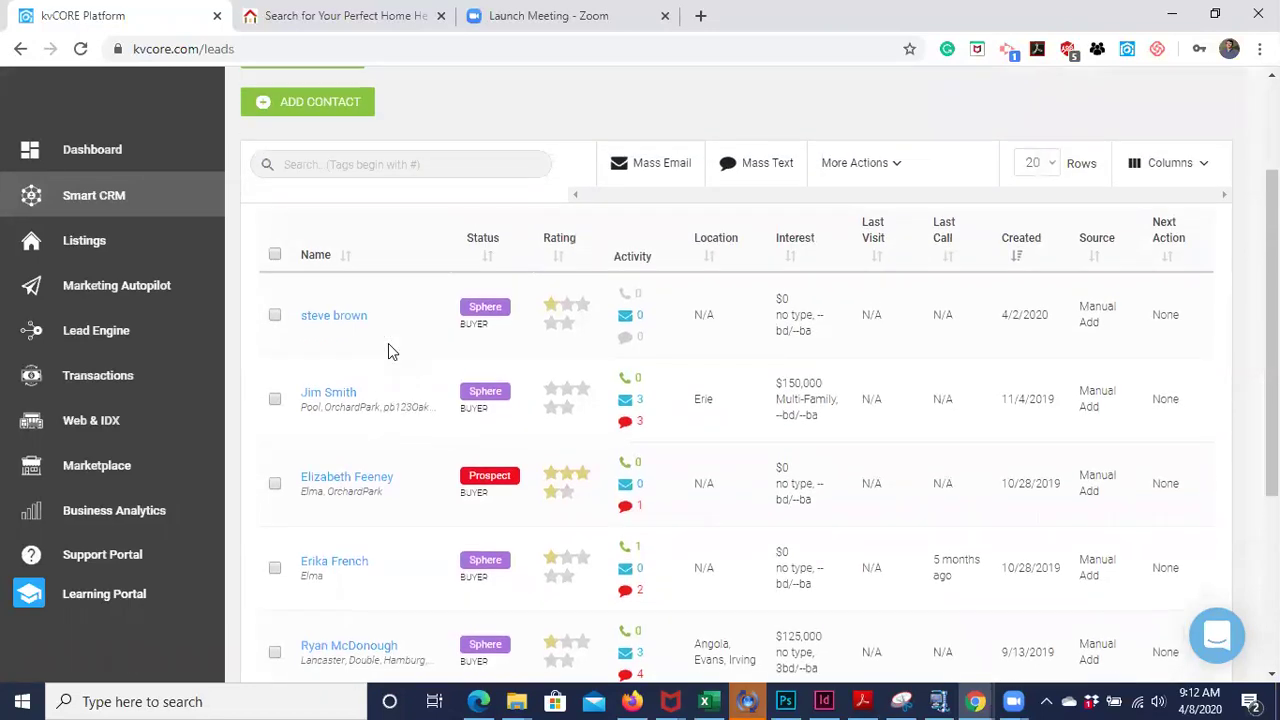
{"action": "scroll", "coordinate": [390, 350], "scroll_direction": "down", "scroll_amount": 3}
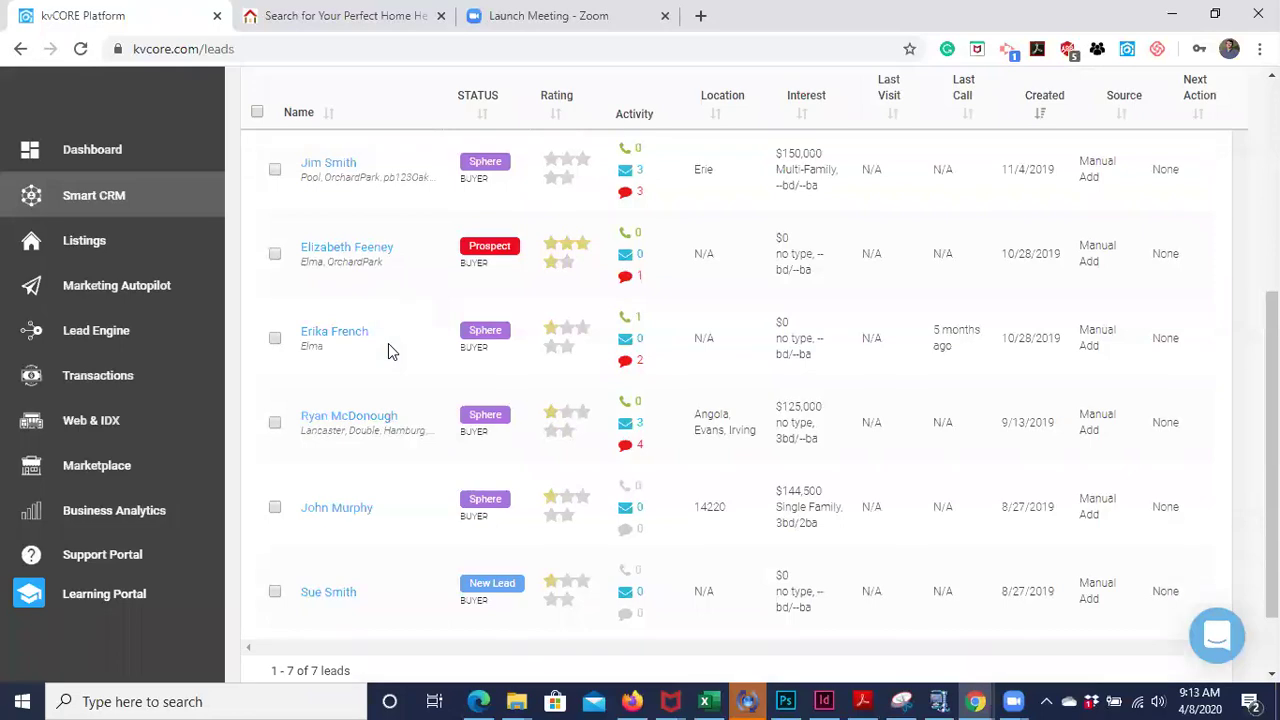
{"action": "scroll", "coordinate": [388, 345], "scroll_direction": "up", "scroll_amount": 5}
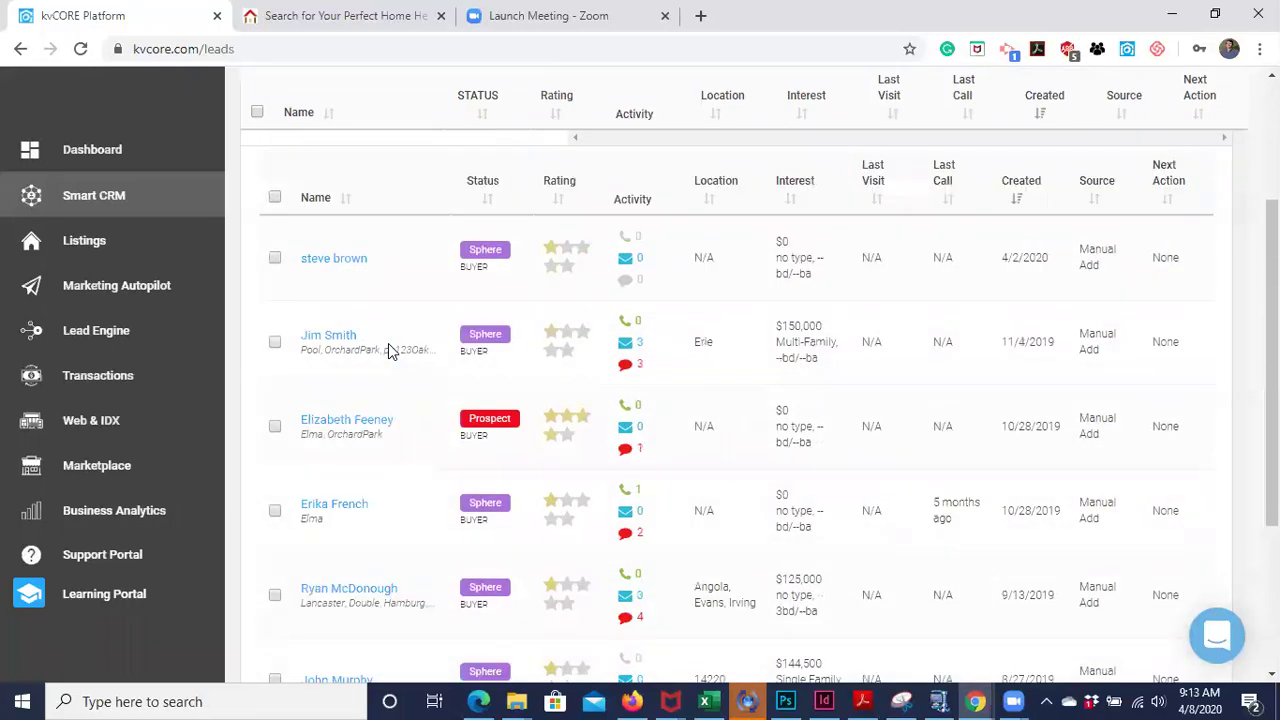
- Search the leads by the #pool tag and select all results
{"action": "left_click", "coordinate": [325, 272]}
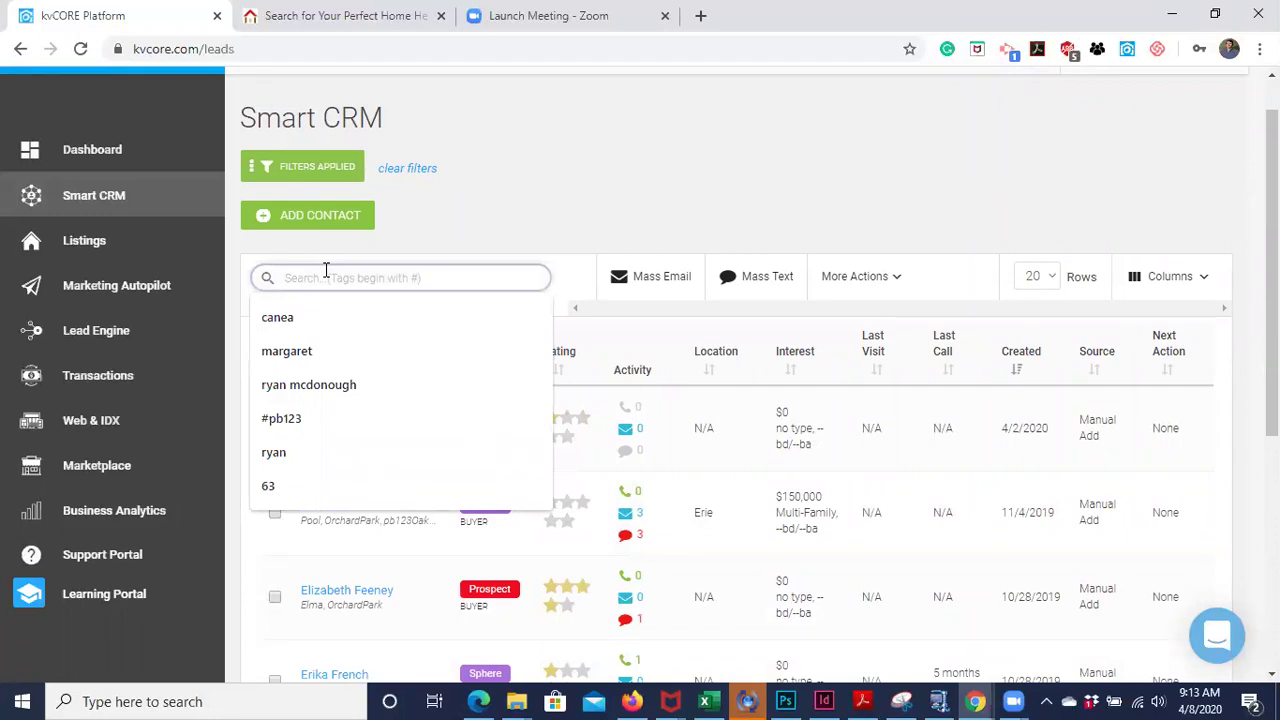
{"action": "type", "text": "#pool"}
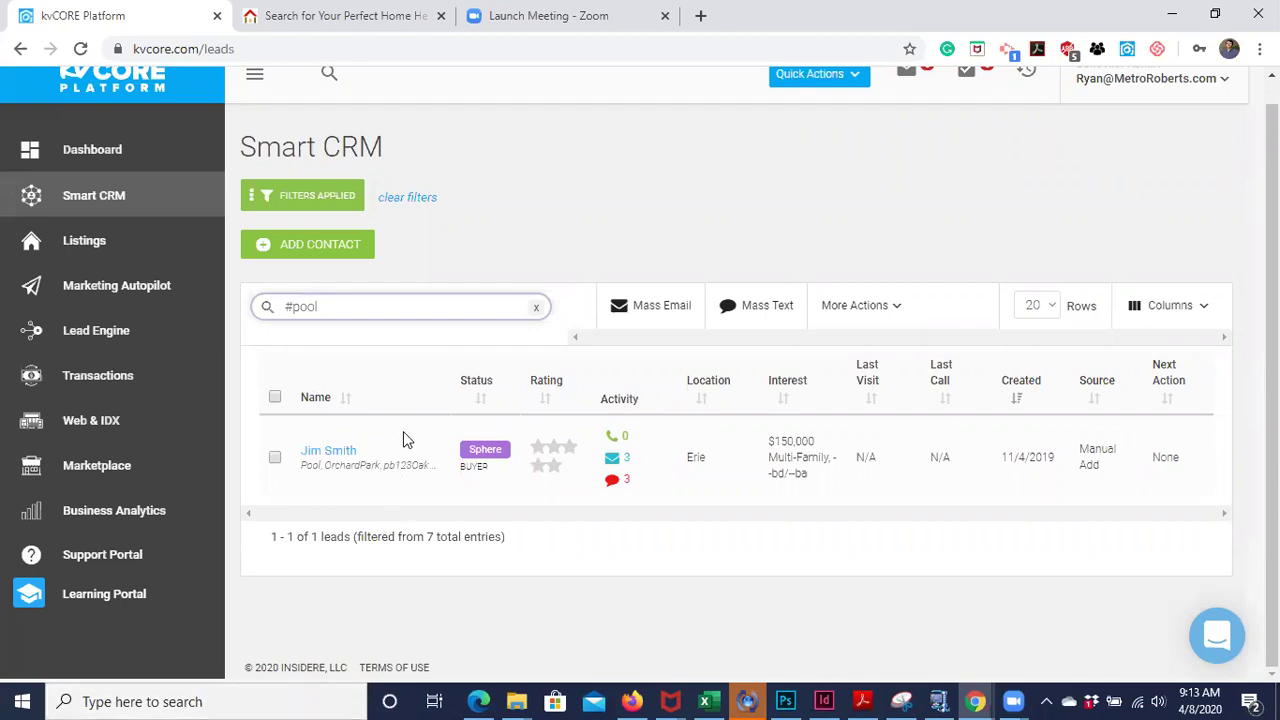
{"action": "left_click", "coordinate": [275, 398]}
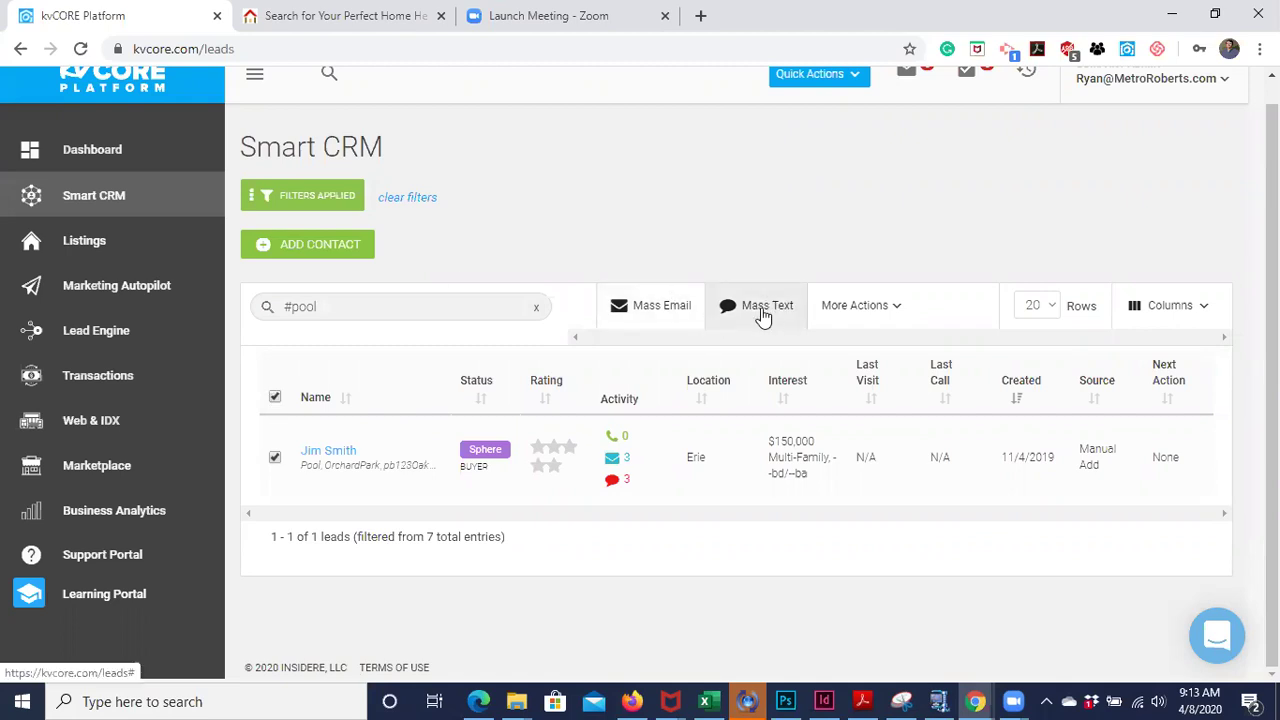
- Start a text and an email to the #pool lead, discard both, and clear the search
{"action": "left_click", "coordinate": [763, 313]}
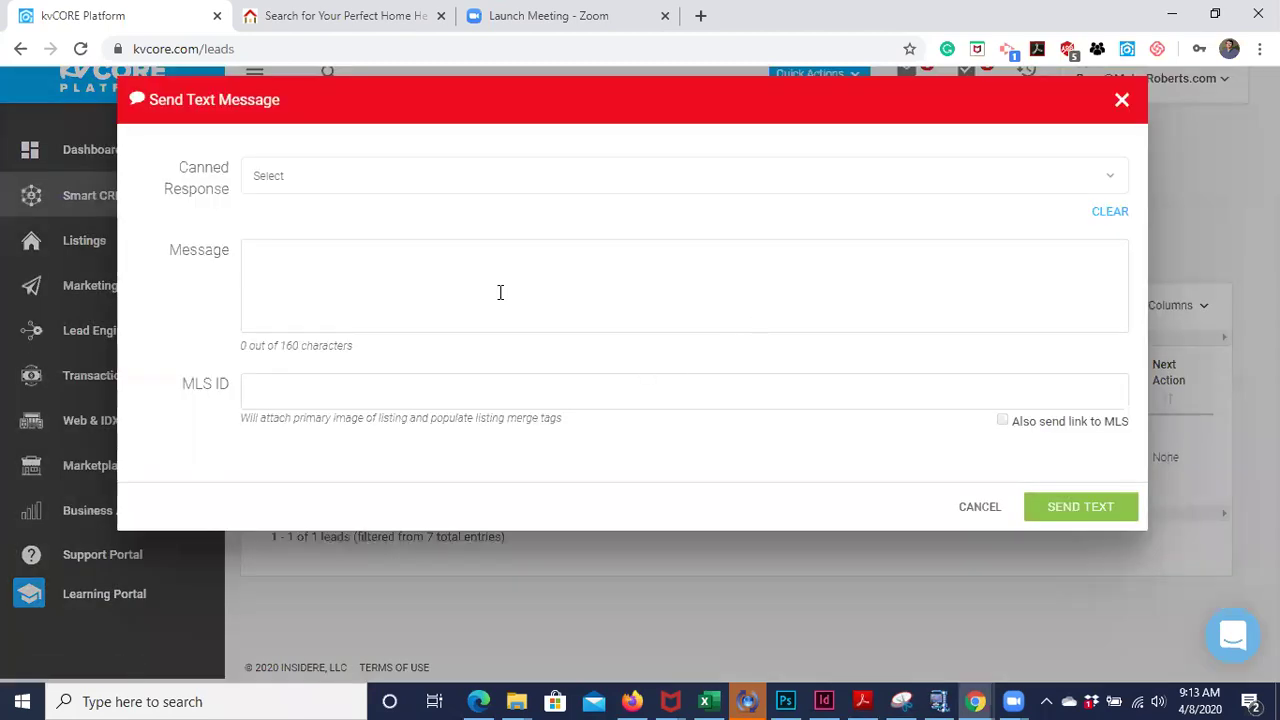
{"action": "left_click", "coordinate": [1121, 101]}
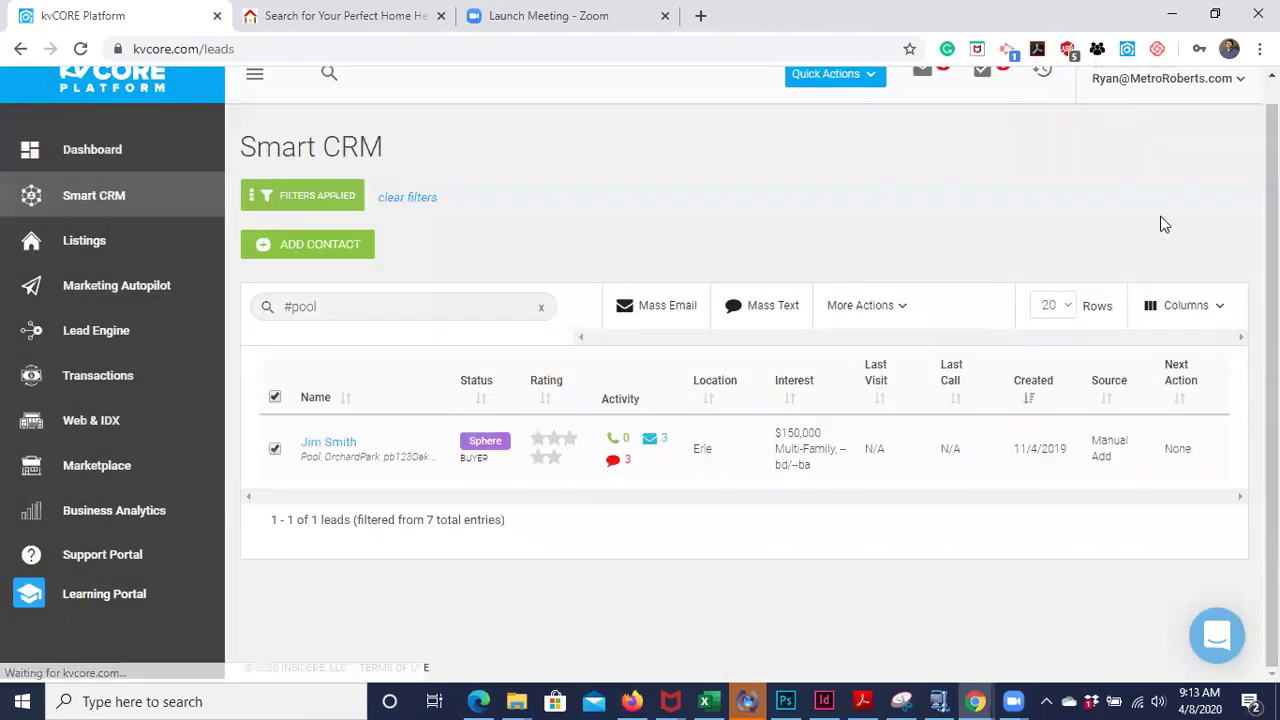
{"action": "left_click", "coordinate": [646, 312]}
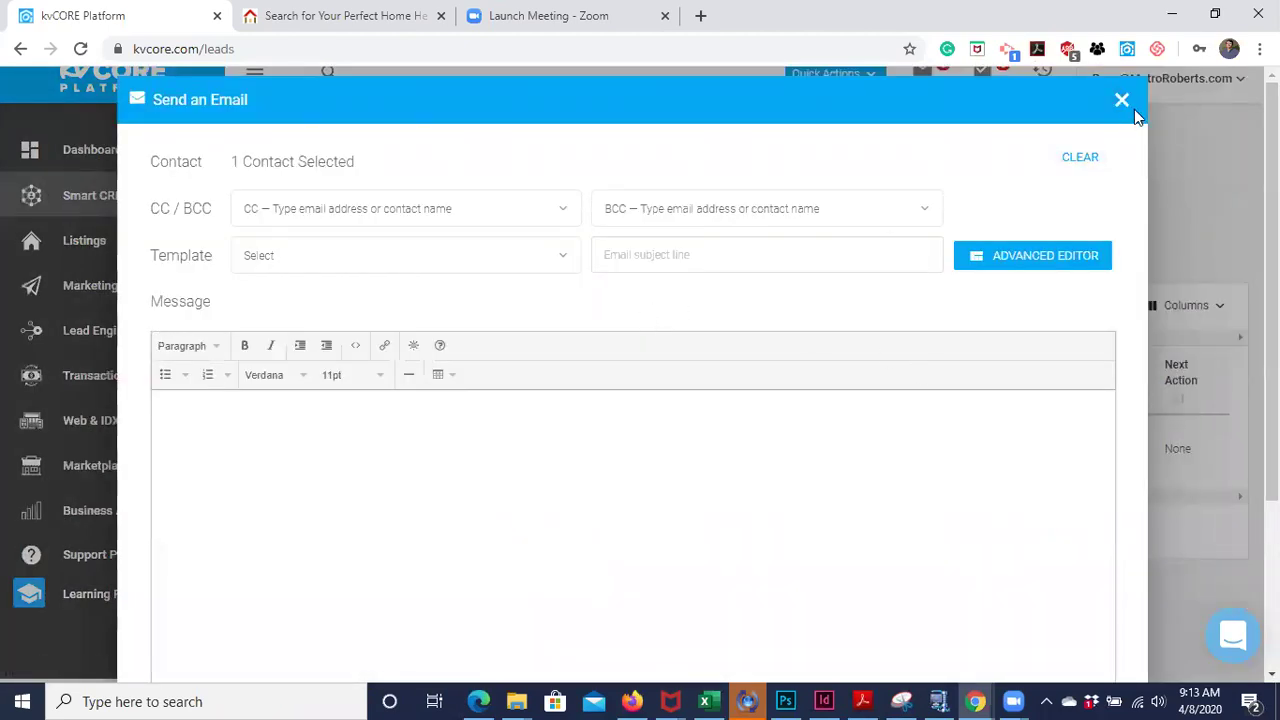
{"action": "left_click", "coordinate": [1121, 100]}
{"action": "left_click", "coordinate": [567, 489]}
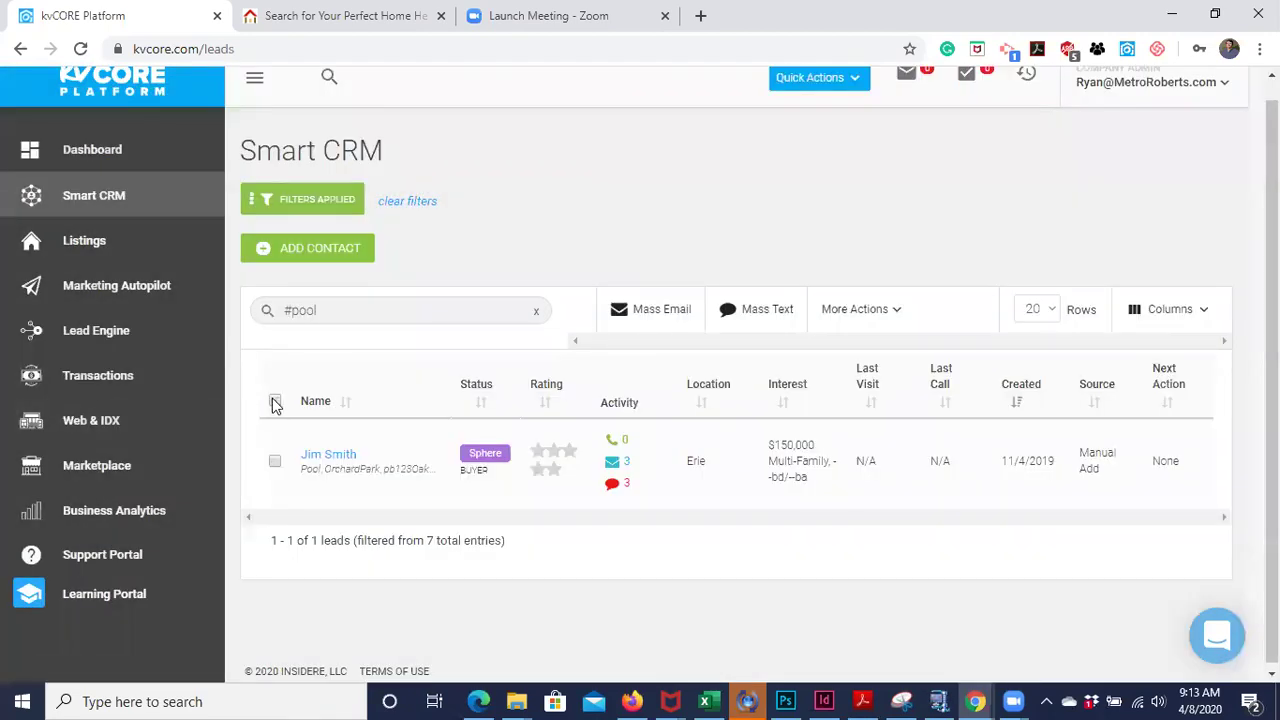
{"action": "left_click", "coordinate": [536, 311]}
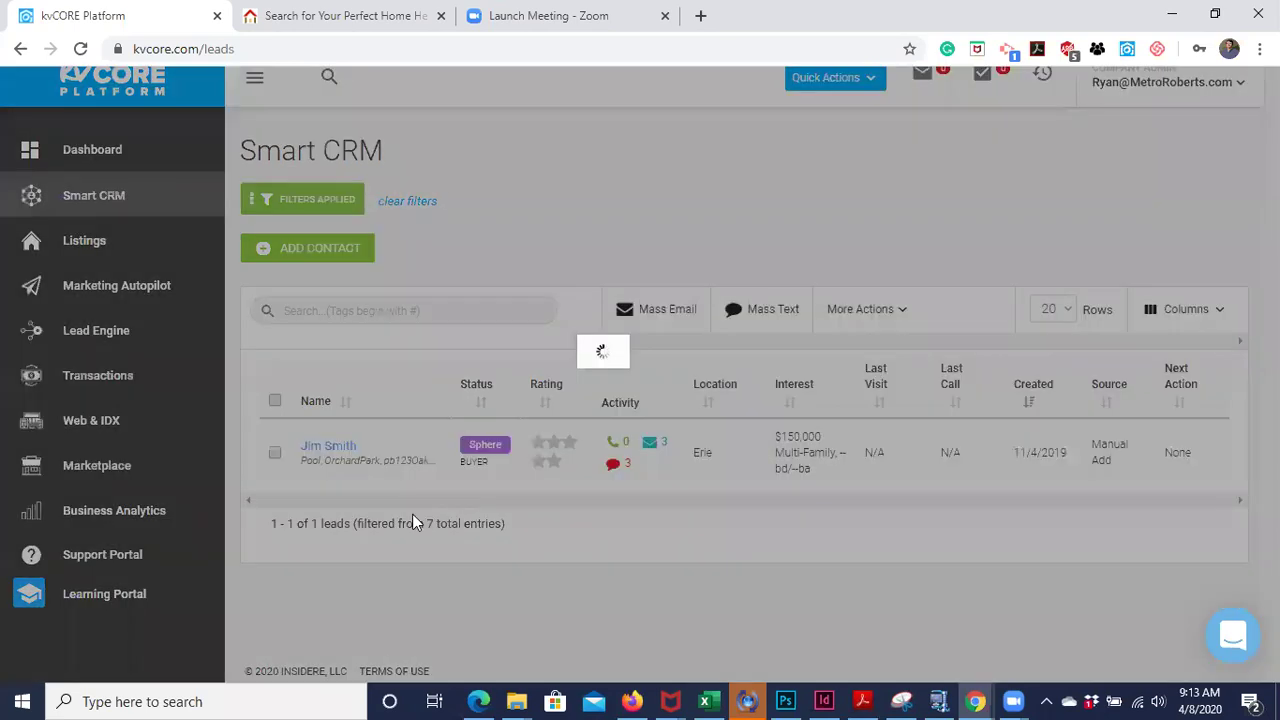
- Filter leads to Sphere status, then select and deselect the five results
{"action": "scroll", "coordinate": [408, 357], "scroll_direction": "down", "scroll_amount": 1}
{"action": "scroll", "coordinate": [403, 234], "scroll_direction": "up", "scroll_amount": 2}
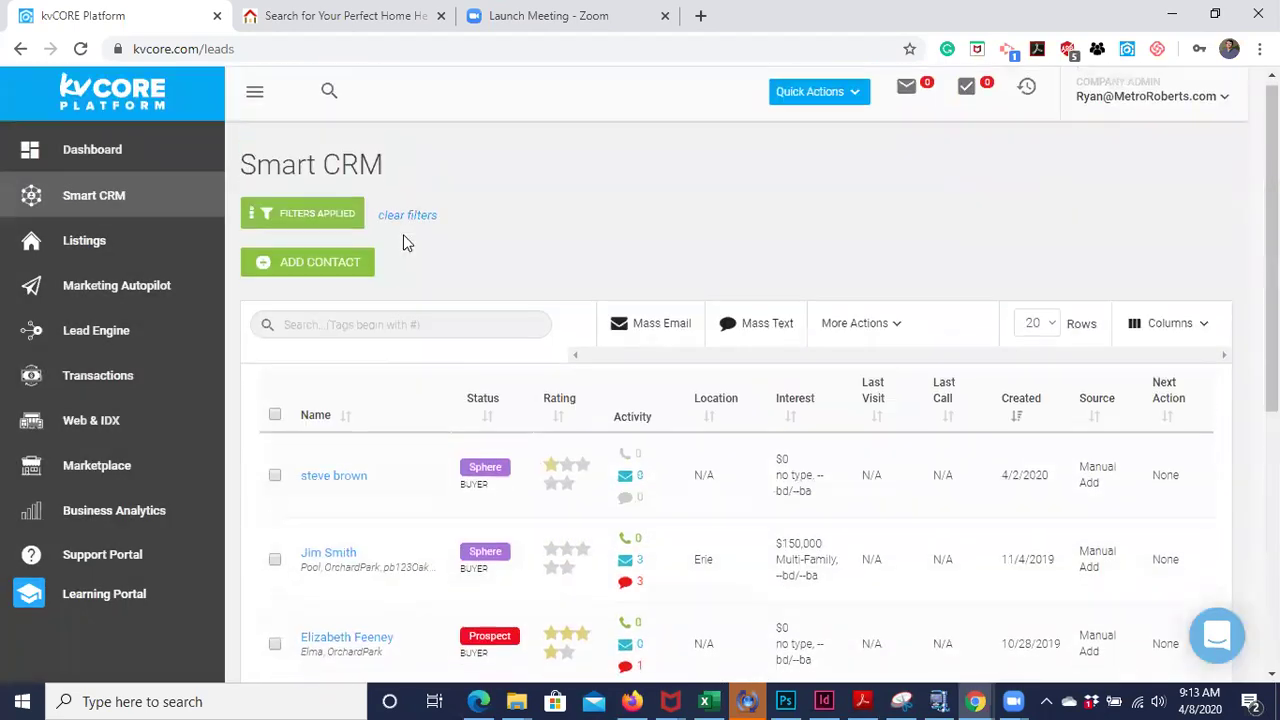
{"action": "left_click", "coordinate": [276, 226]}
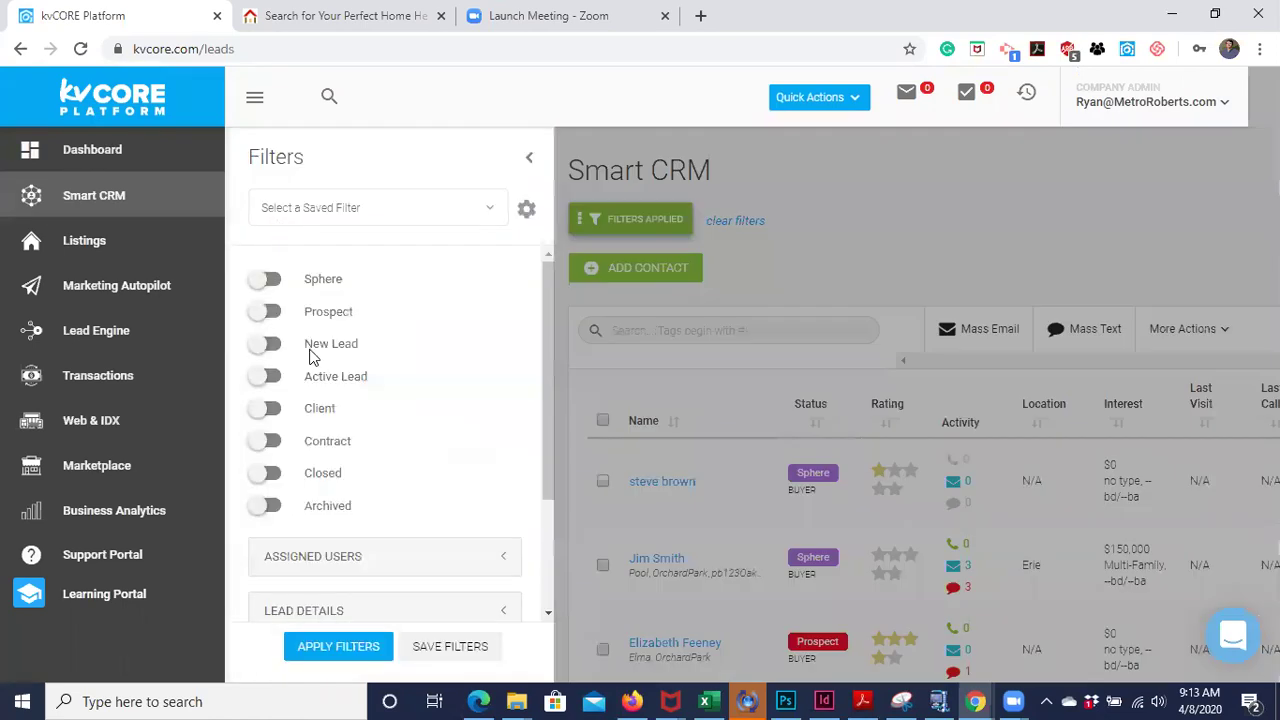
{"action": "left_click", "coordinate": [264, 282]}
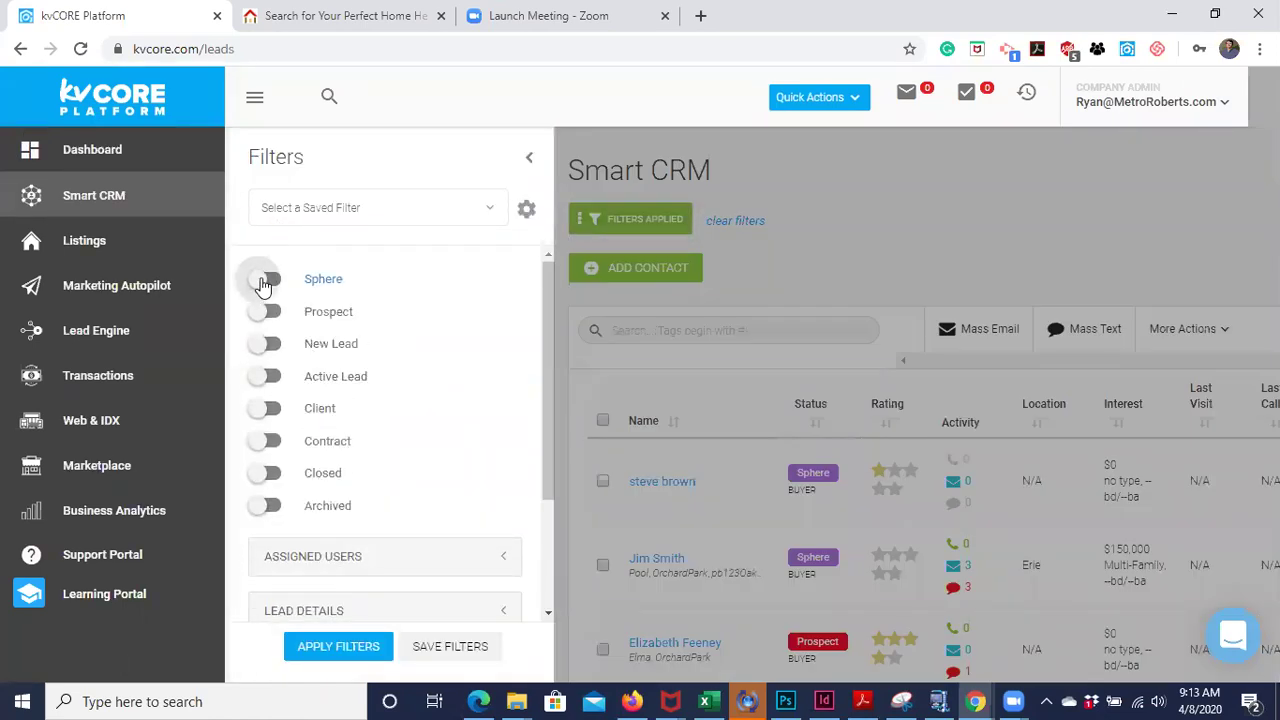
{"action": "left_click", "coordinate": [330, 647]}
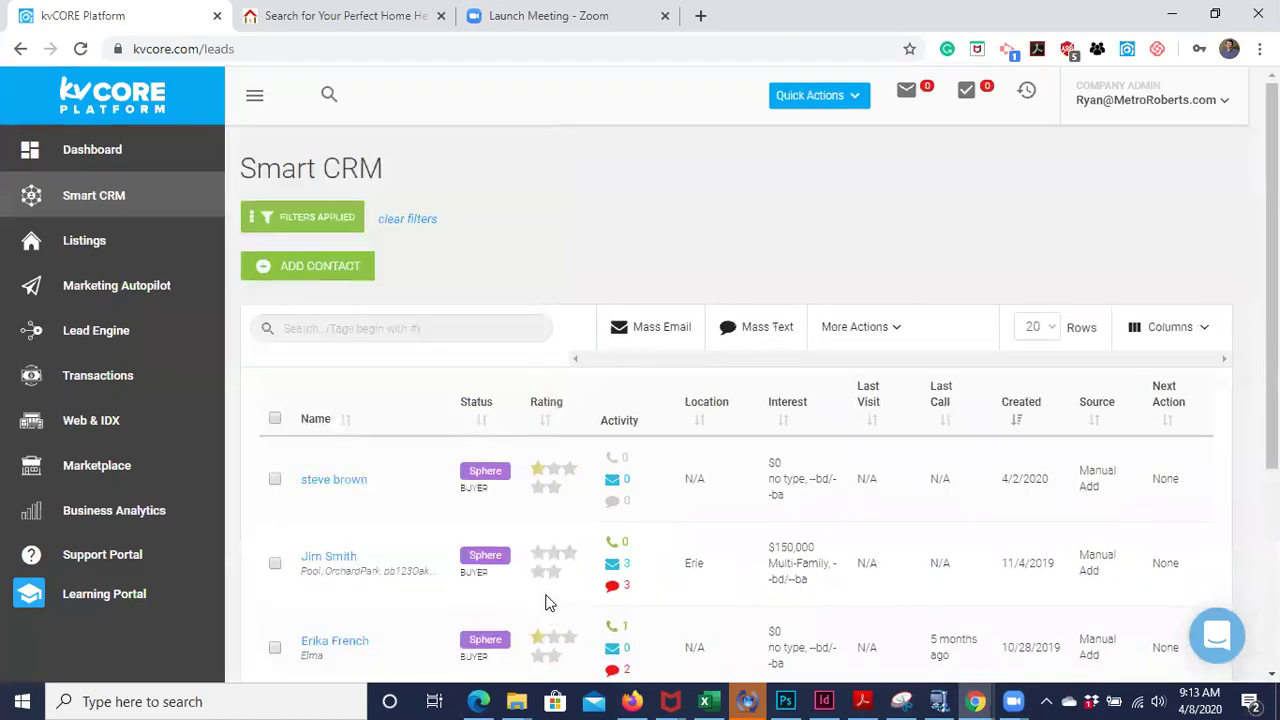
{"action": "scroll", "coordinate": [550, 600], "scroll_direction": "down", "scroll_amount": 3}
{"action": "scroll", "coordinate": [545, 603], "scroll_direction": "up", "scroll_amount": 3}
{"action": "left_click", "coordinate": [274, 402]}
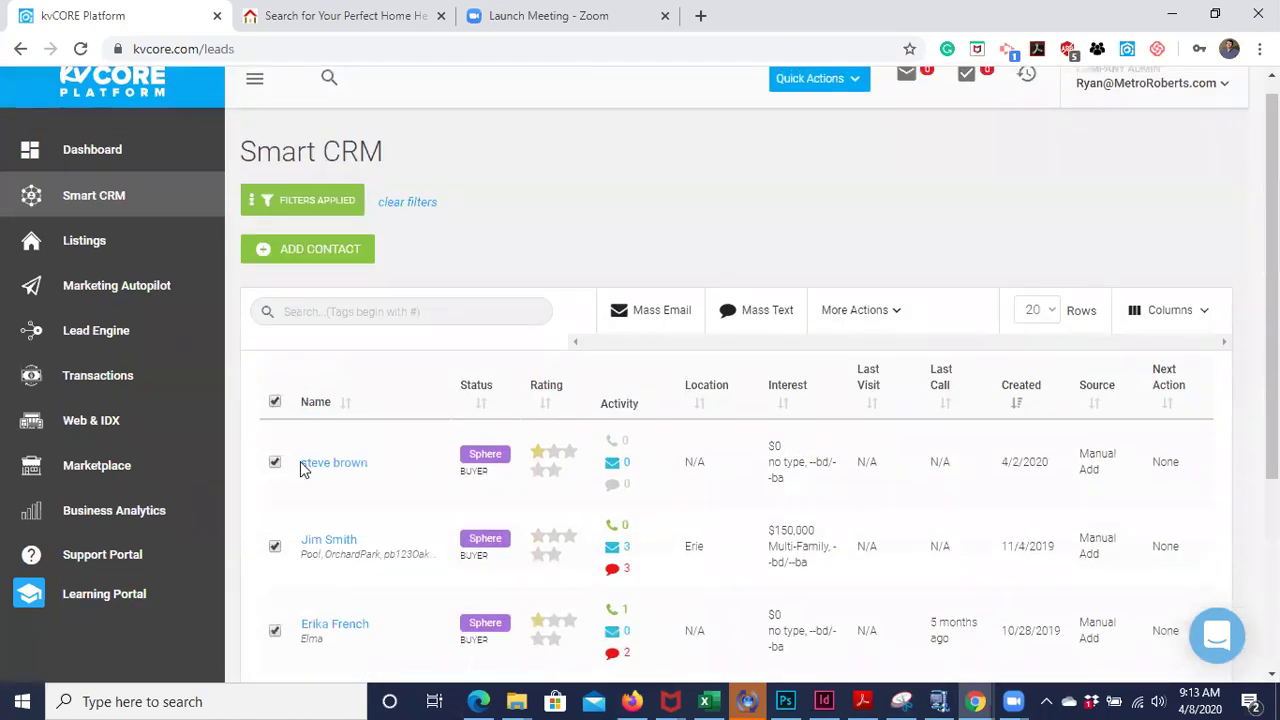
{"action": "scroll", "coordinate": [300, 461], "scroll_direction": "down", "scroll_amount": 3}
{"action": "scroll", "coordinate": [300, 461], "scroll_direction": "up", "scroll_amount": 3}
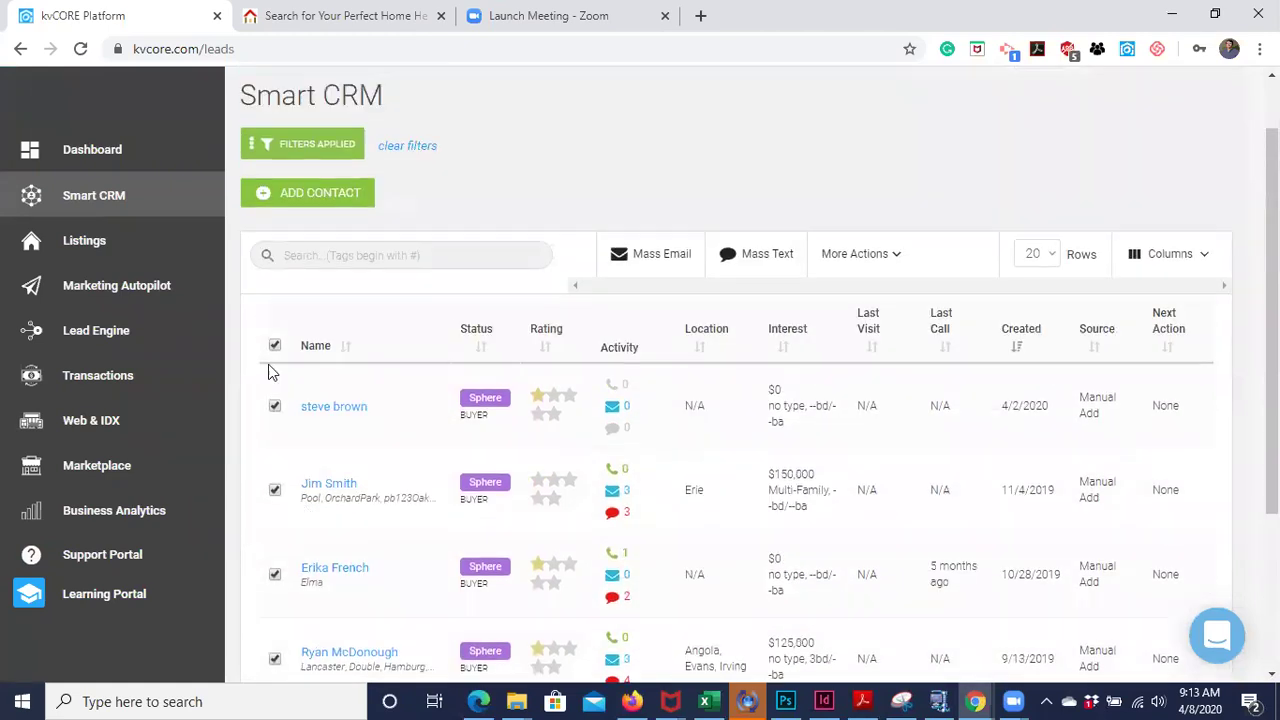
{"action": "left_click", "coordinate": [277, 347]}
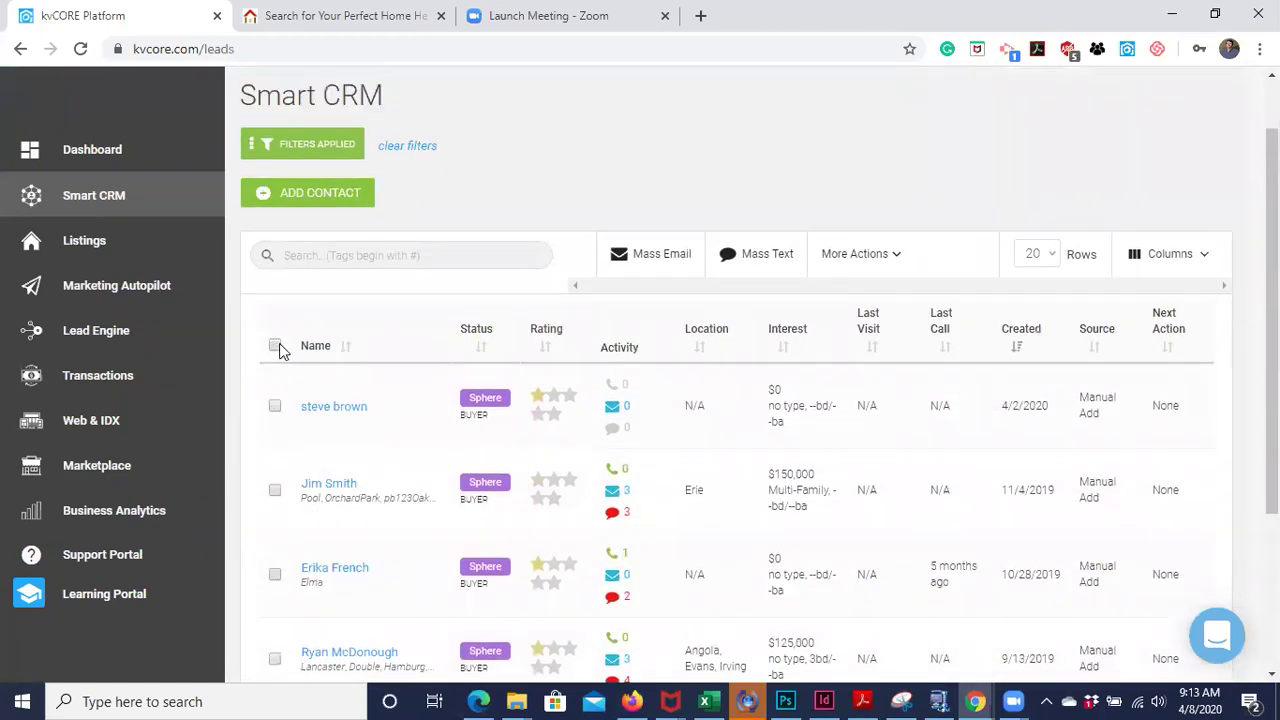
- Apply a Buyer lead type filter from the Lead Details options
{"action": "left_click", "coordinate": [336, 144]}
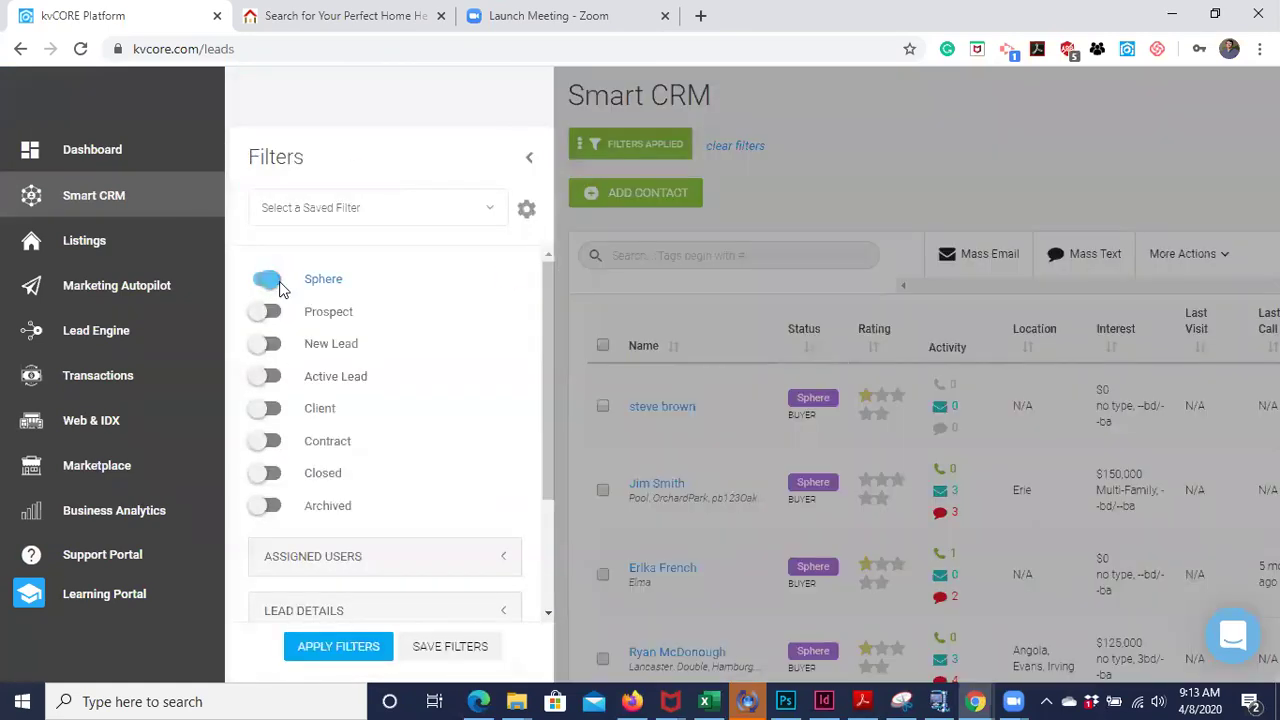
{"action": "scroll", "coordinate": [340, 372], "scroll_direction": "down", "scroll_amount": 2}
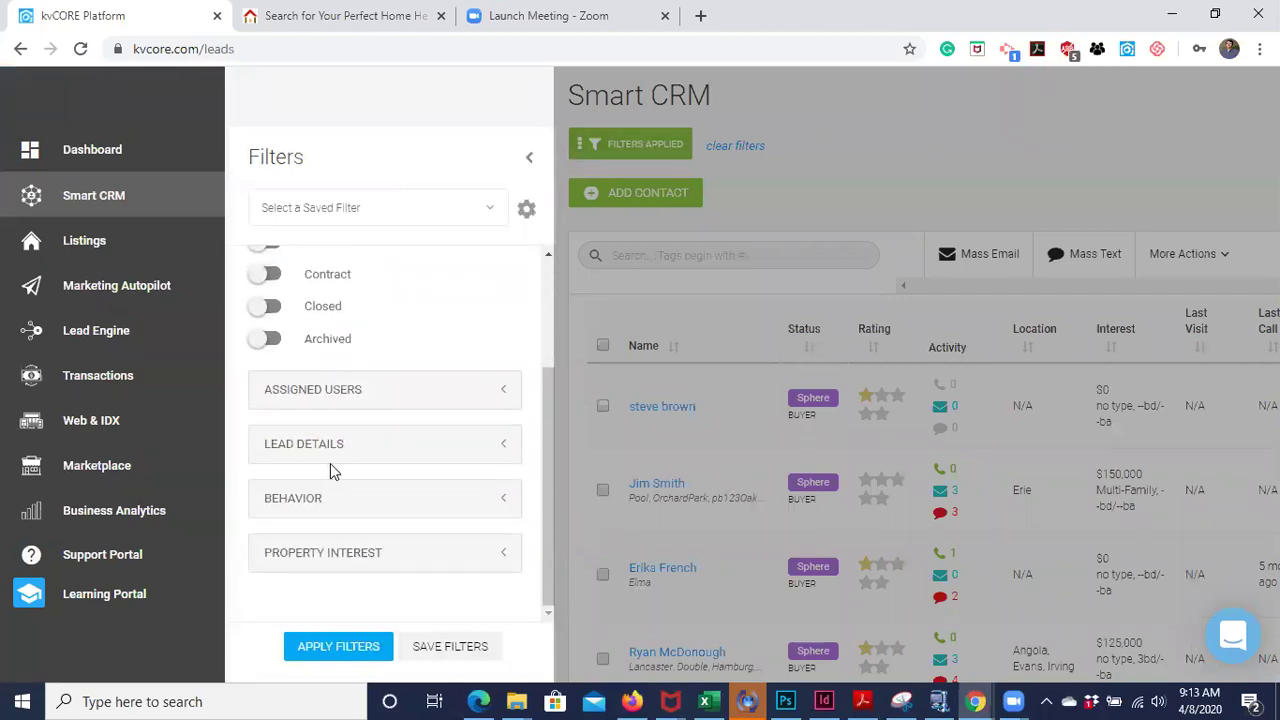
{"action": "left_click", "coordinate": [504, 452]}
{"action": "scroll", "coordinate": [434, 480], "scroll_direction": "down", "scroll_amount": 1}
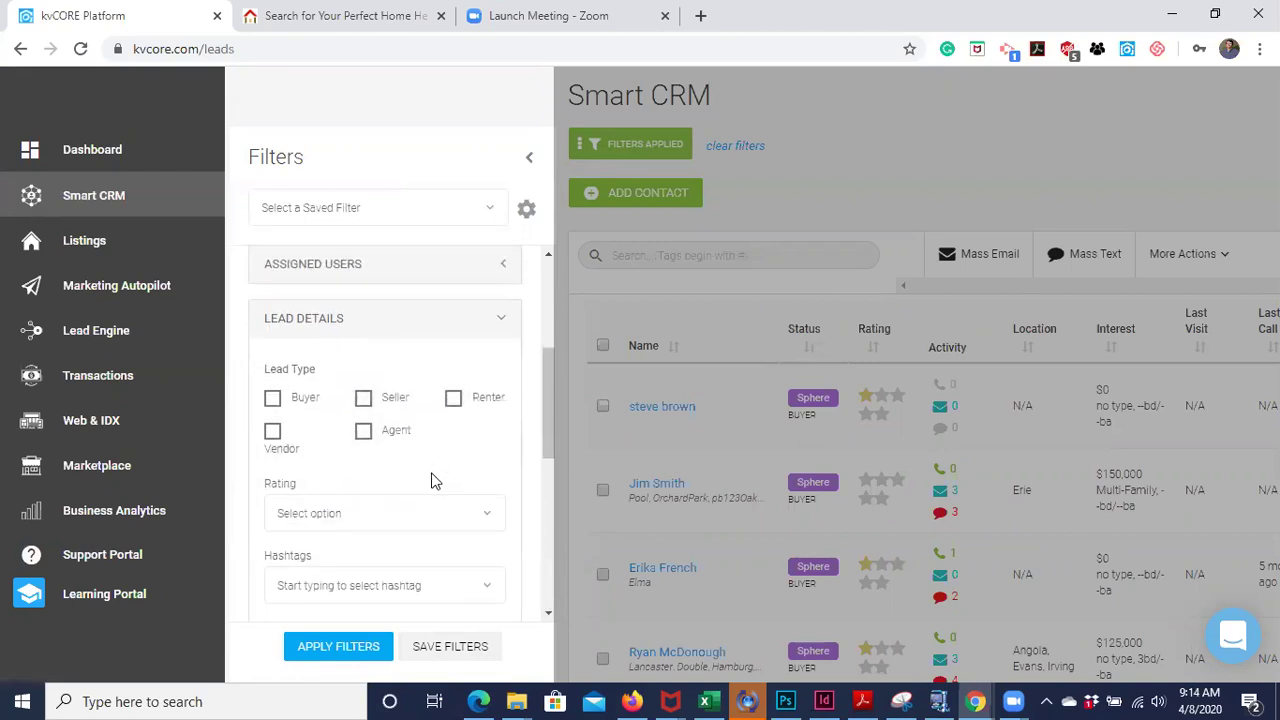
{"action": "left_click", "coordinate": [272, 398]}
{"action": "left_click", "coordinate": [331, 646]}
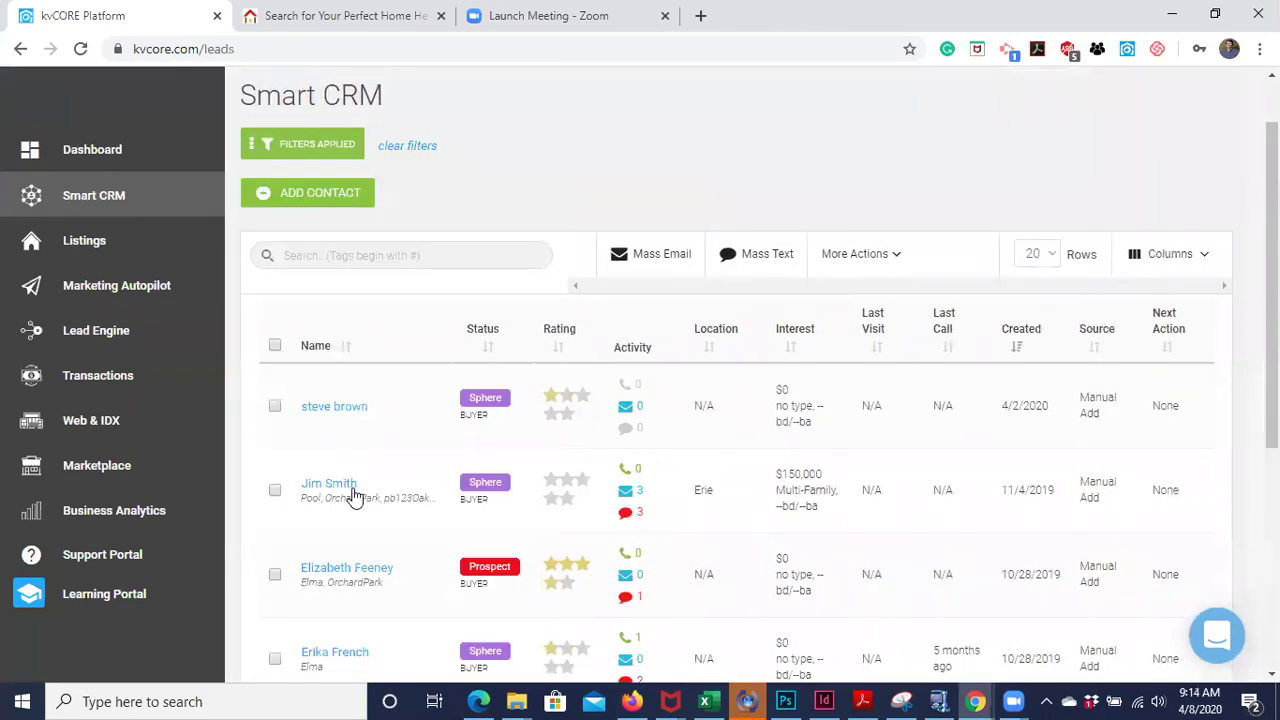
{"action": "scroll", "coordinate": [352, 491], "scroll_direction": "down", "scroll_amount": 6}
{"action": "scroll", "coordinate": [352, 491], "scroll_direction": "up", "scroll_amount": 7}
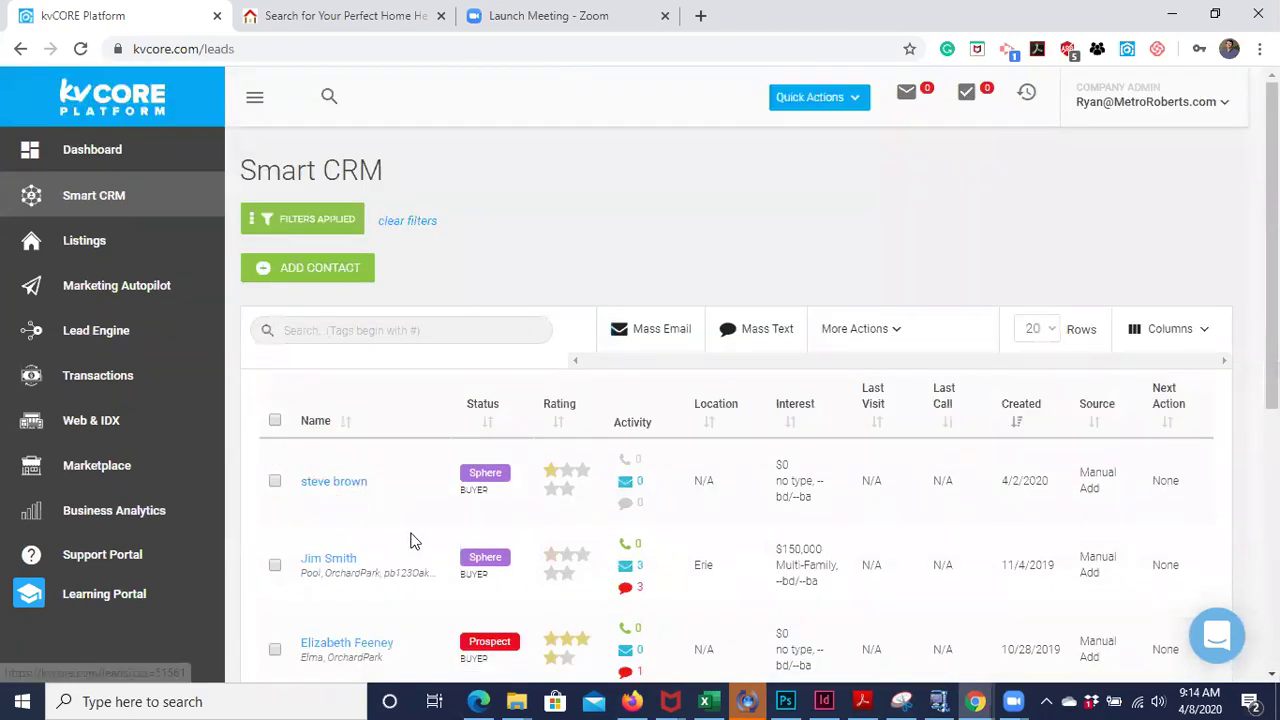
{"action": "scroll", "coordinate": [405, 544], "scroll_direction": "down", "scroll_amount": 3}
{"action": "scroll", "coordinate": [403, 543], "scroll_direction": "up", "scroll_amount": 4}
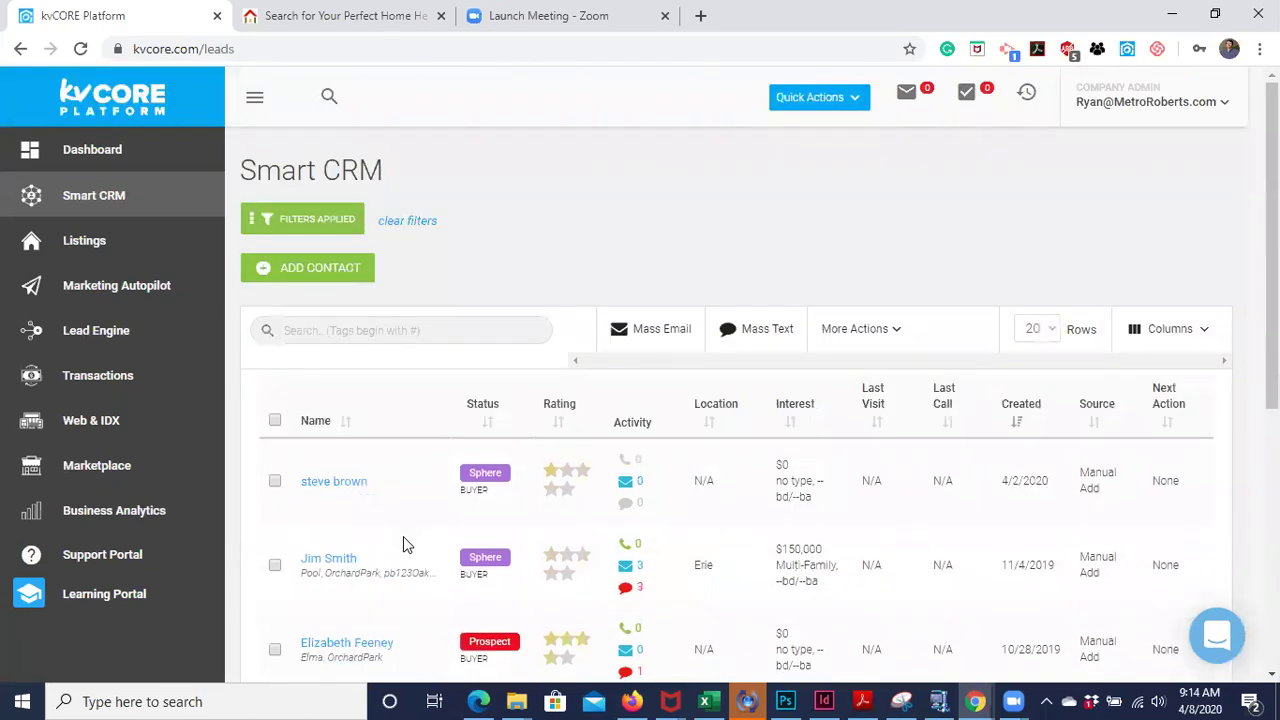
- Reopen the filters and remove the Buyer lead type filter
{"action": "left_click", "coordinate": [286, 217]}
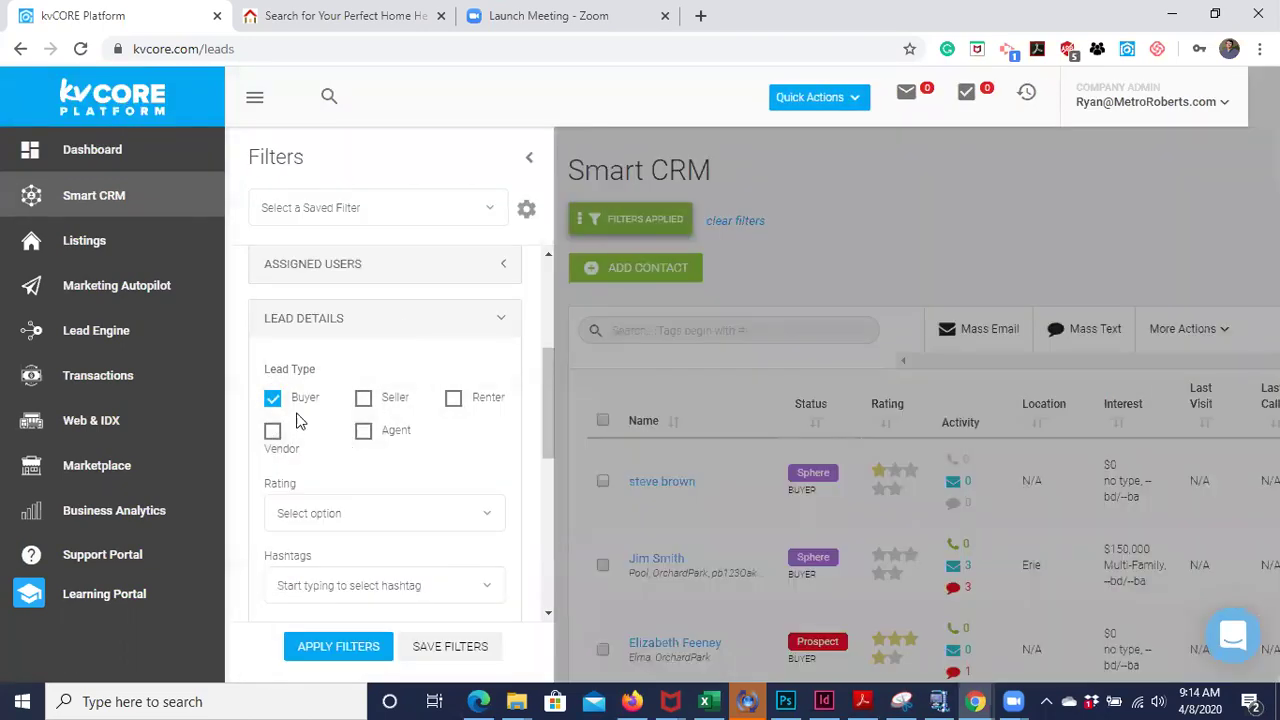
{"action": "left_click", "coordinate": [272, 398]}
{"action": "scroll", "coordinate": [330, 445], "scroll_direction": "down", "scroll_amount": 1}
{"action": "scroll", "coordinate": [334, 456], "scroll_direction": "down", "scroll_amount": 5}
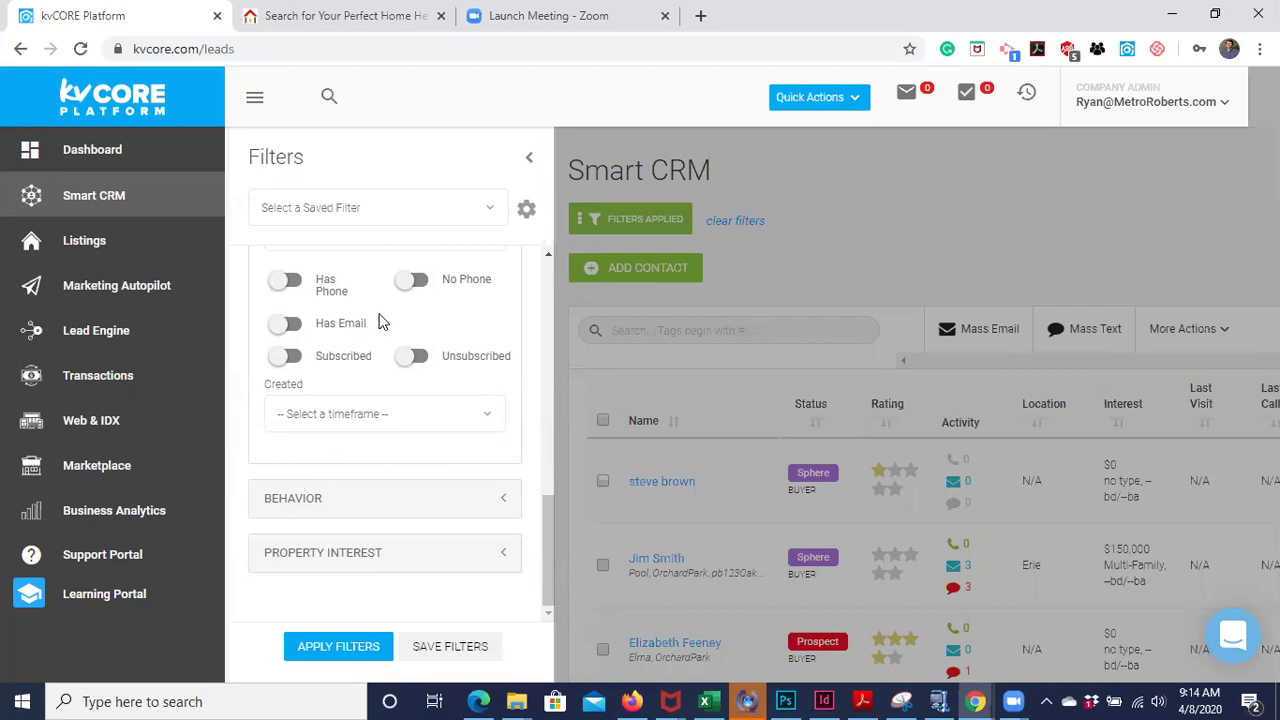
{"action": "scroll", "coordinate": [382, 323], "scroll_direction": "up", "scroll_amount": 1}
{"action": "scroll", "coordinate": [343, 342], "scroll_direction": "down", "scroll_amount": 1}
- Expand Behavior, toggle Saved a Property on and off, and scroll to the Last Time toggles
{"action": "left_click", "coordinate": [505, 502]}
{"action": "scroll", "coordinate": [443, 480], "scroll_direction": "up", "scroll_amount": 3}
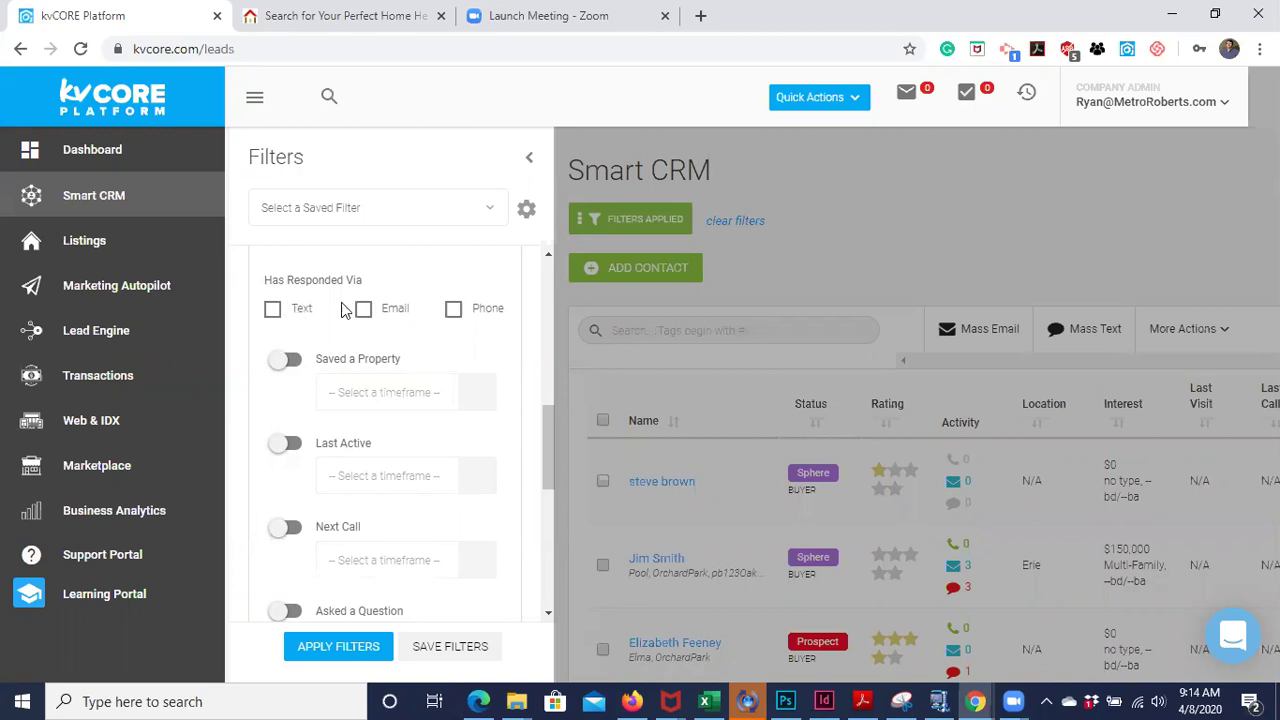
{"action": "left_click", "coordinate": [283, 361]}
{"action": "left_click", "coordinate": [290, 362]}
{"action": "scroll", "coordinate": [340, 450], "scroll_direction": "down", "scroll_amount": 1}
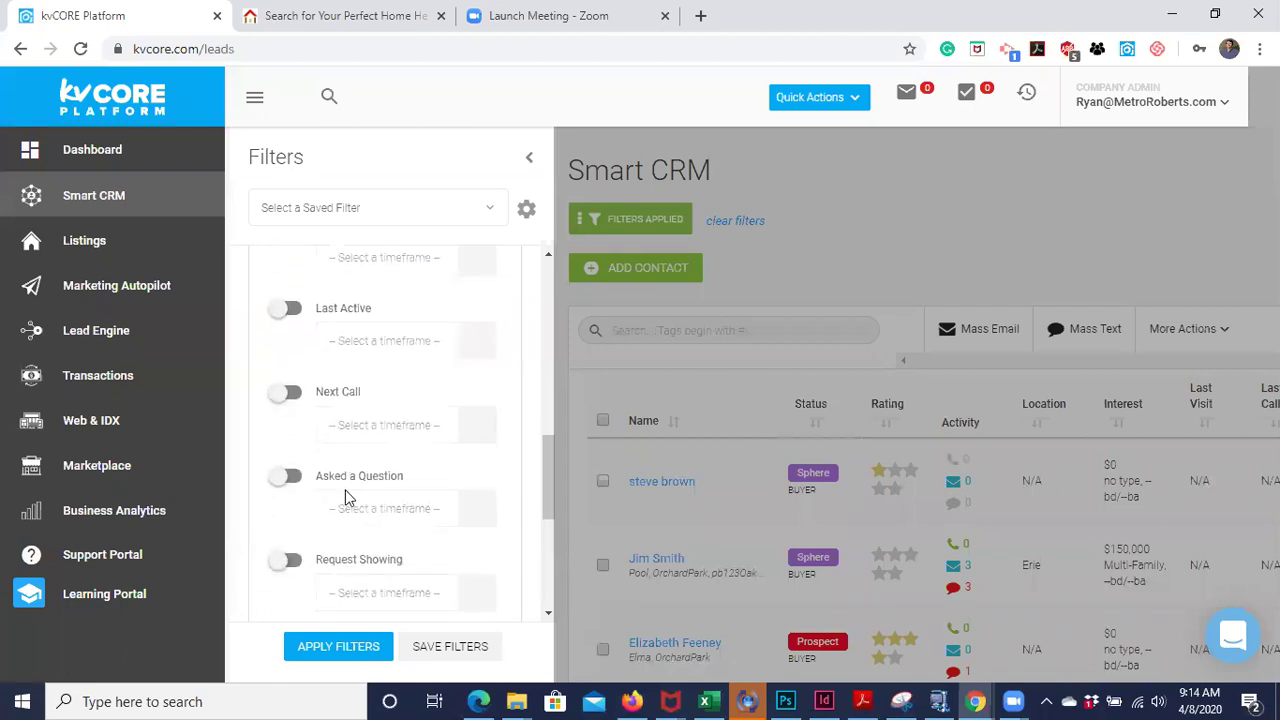
{"action": "scroll", "coordinate": [290, 517], "scroll_direction": "down", "scroll_amount": 1}
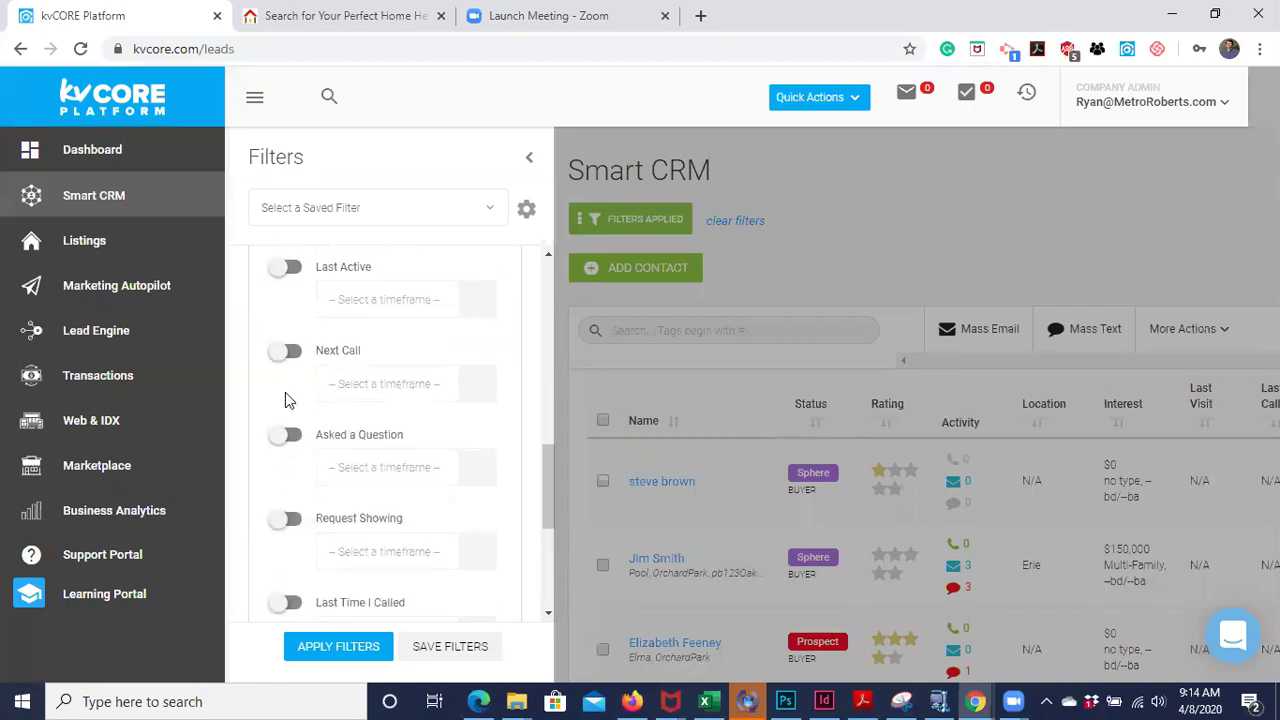
{"action": "scroll", "coordinate": [329, 463], "scroll_direction": "down", "scroll_amount": 2}
{"action": "scroll", "coordinate": [386, 527], "scroll_direction": "down", "scroll_amount": 2}
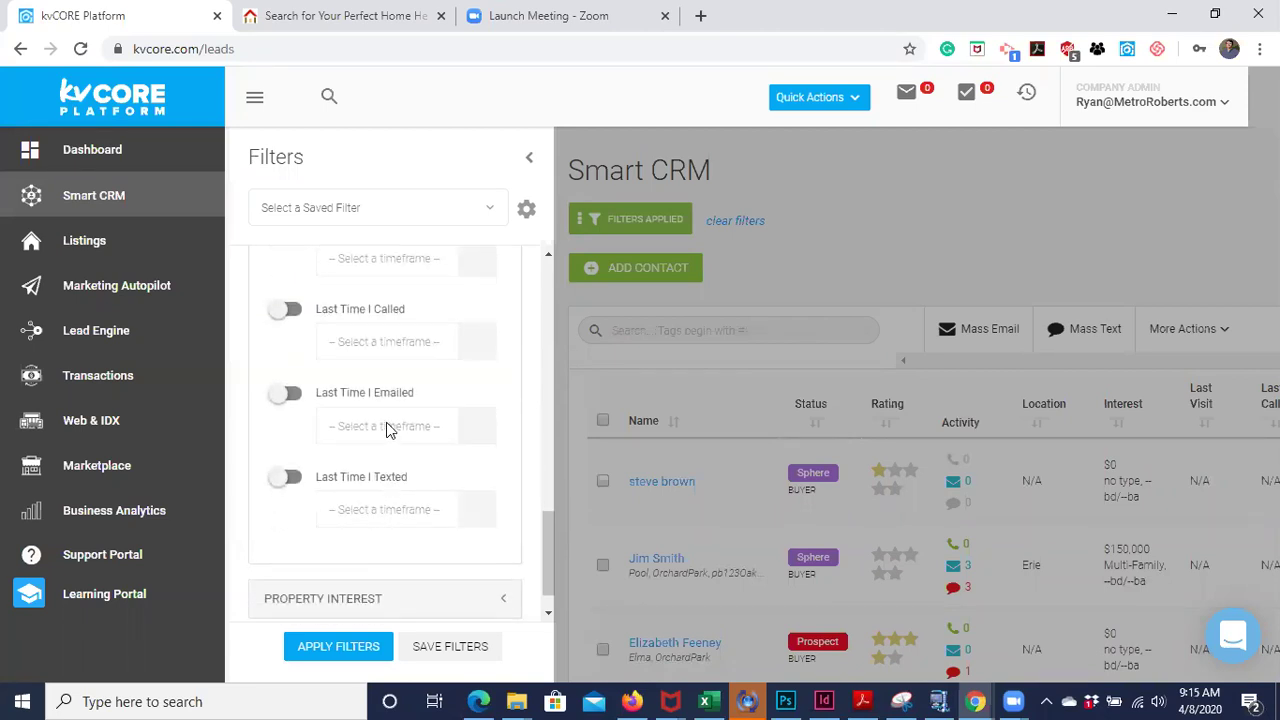
{"action": "scroll", "coordinate": [390, 428], "scroll_direction": "down", "scroll_amount": 1}
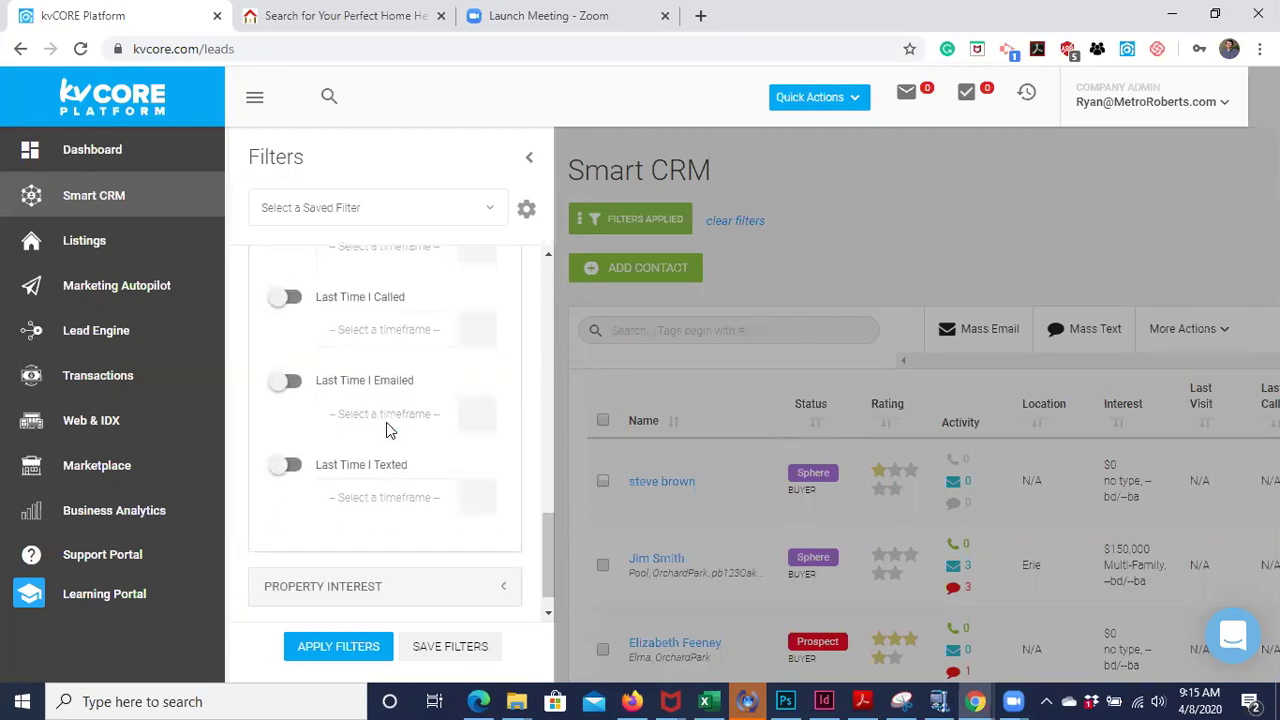
- Filter leads to those last emailed and last texted within Last Month
{"action": "left_click", "coordinate": [275, 380]}
{"action": "left_click", "coordinate": [283, 458]}
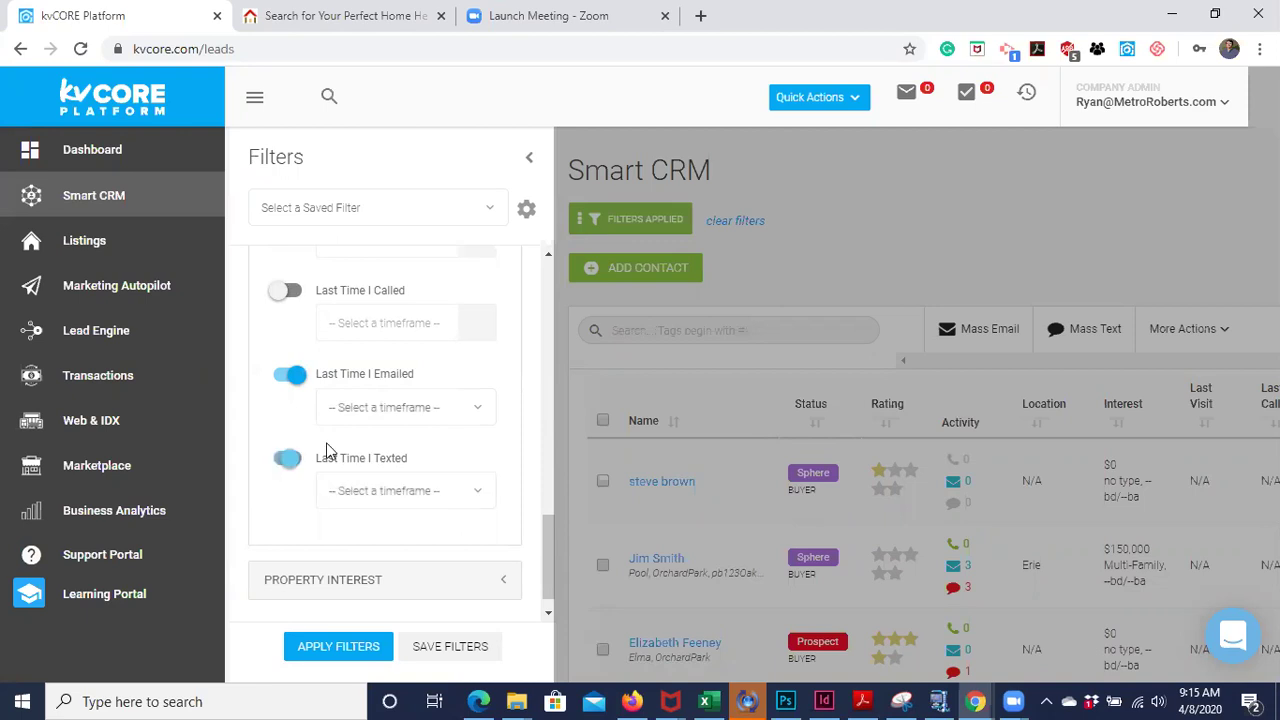
{"action": "left_click", "coordinate": [448, 410]}
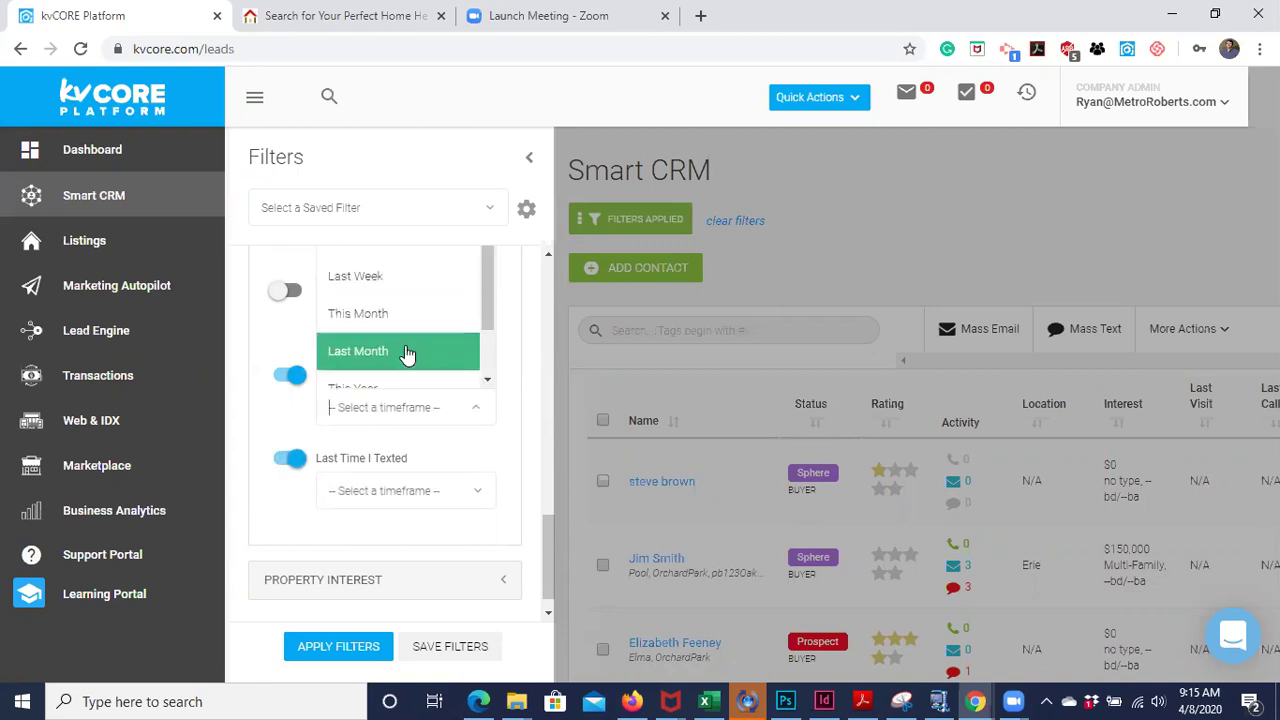
{"action": "left_click", "coordinate": [407, 353]}
{"action": "left_click", "coordinate": [432, 490]}
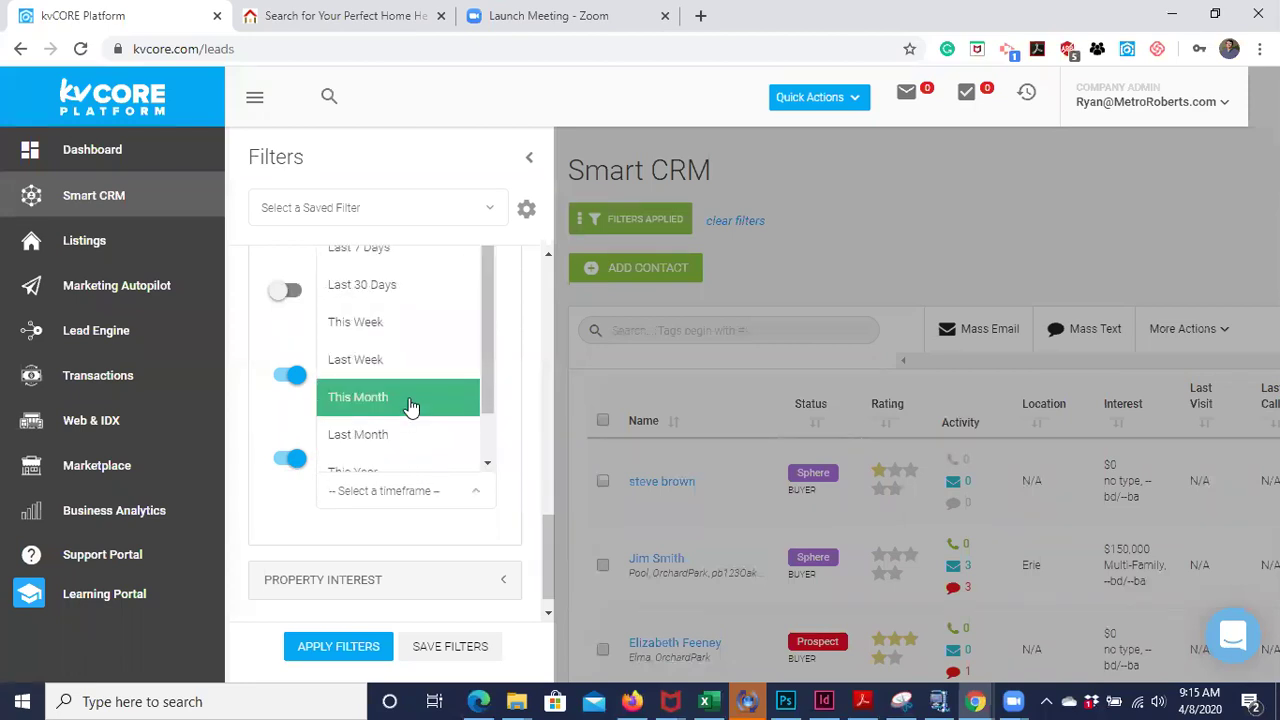
{"action": "left_click", "coordinate": [410, 434]}
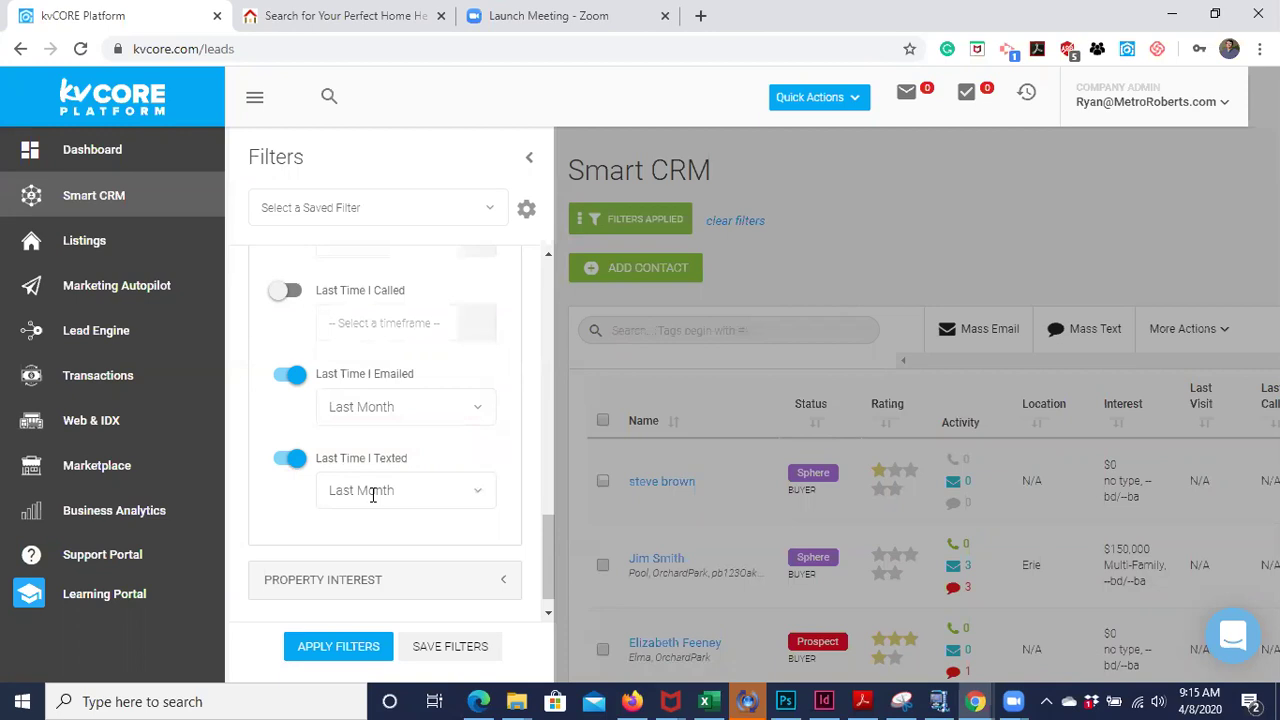
{"action": "left_click", "coordinate": [352, 650]}
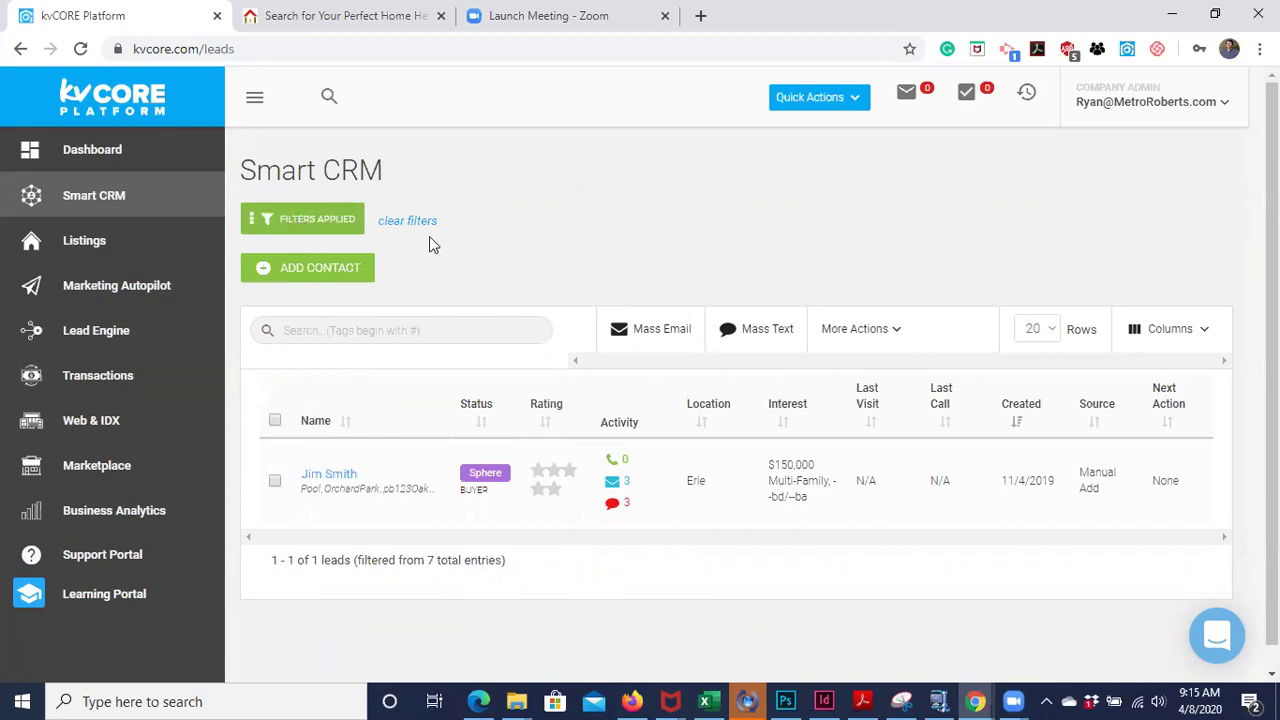
- Turn off the Last Time I Emailed and Texted filters and close the panel
{"action": "left_click", "coordinate": [317, 234]}
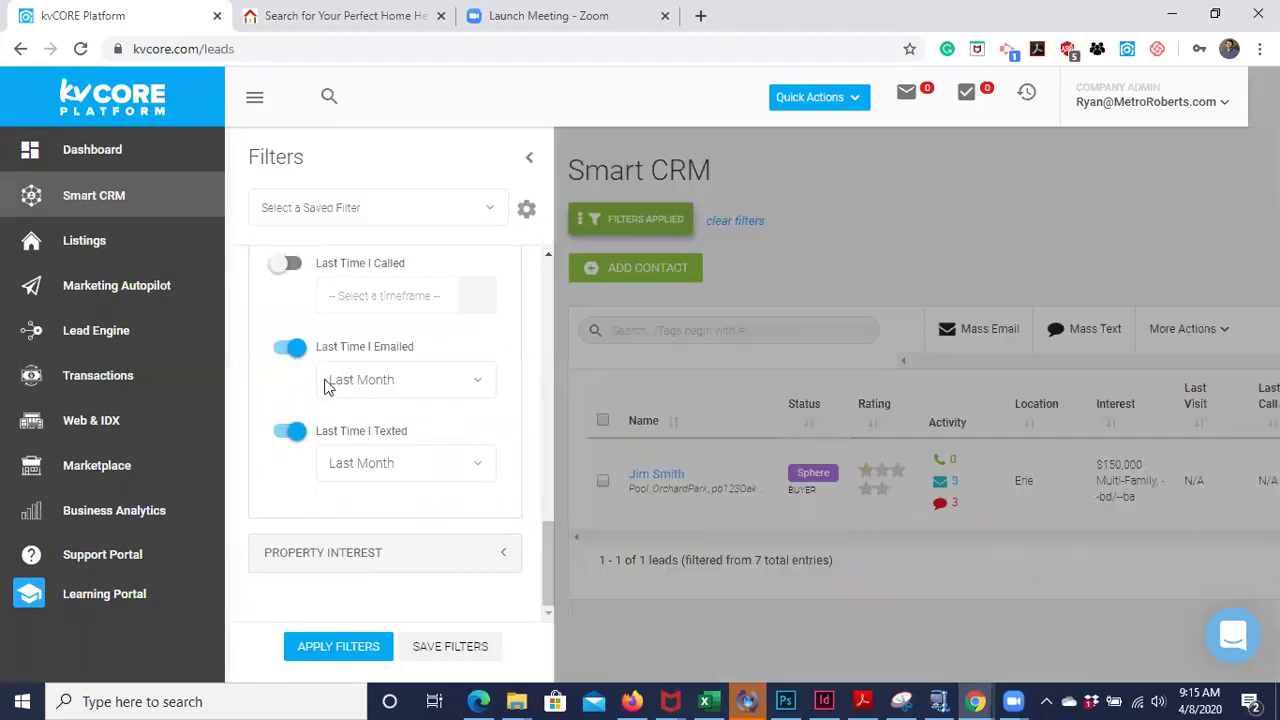
{"action": "left_click", "coordinate": [293, 436]}
{"action": "left_click", "coordinate": [290, 350]}
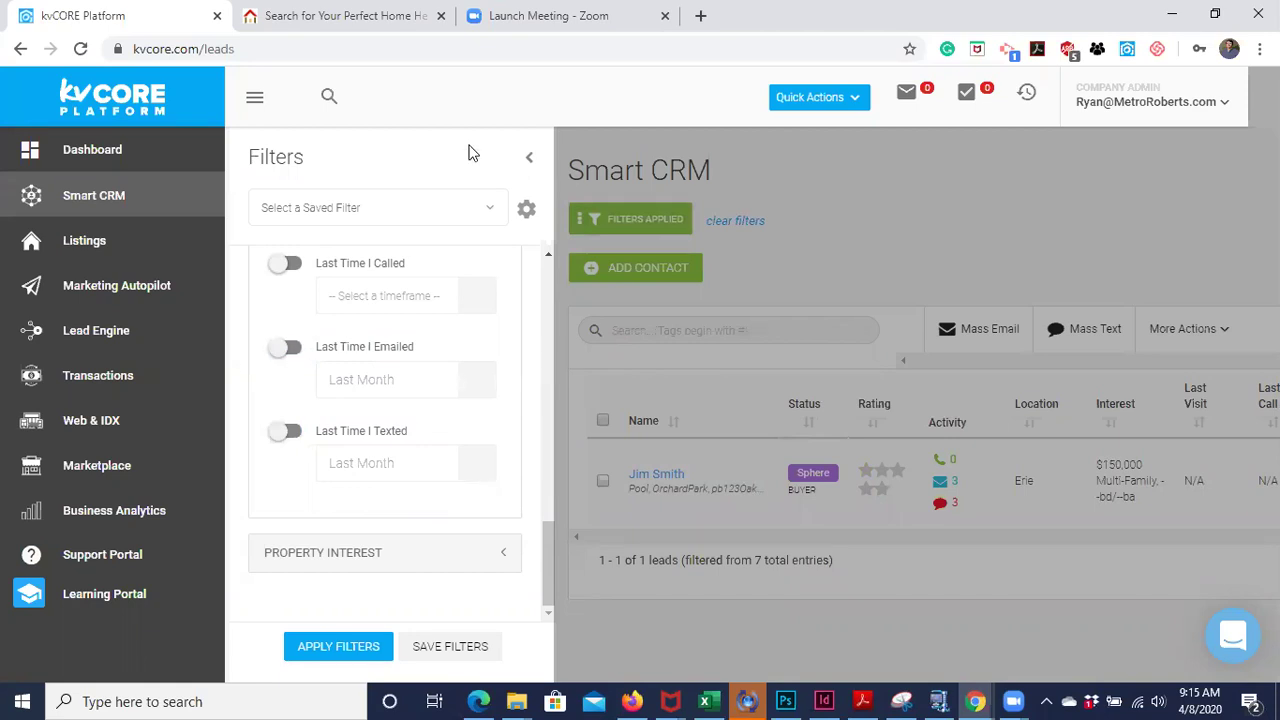
{"action": "left_click", "coordinate": [533, 157]}
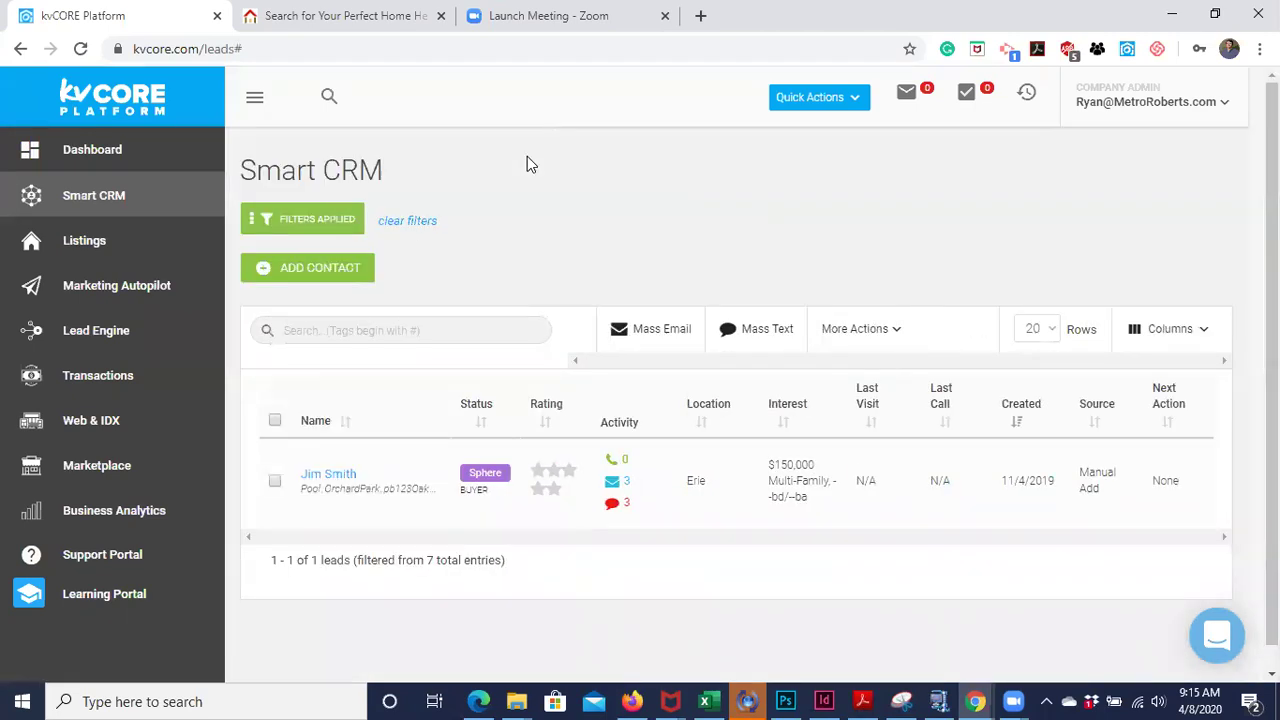
- Open the filtered lead's profile to view its tags, summary and activity timeline
{"action": "left_click", "coordinate": [454, 330]}
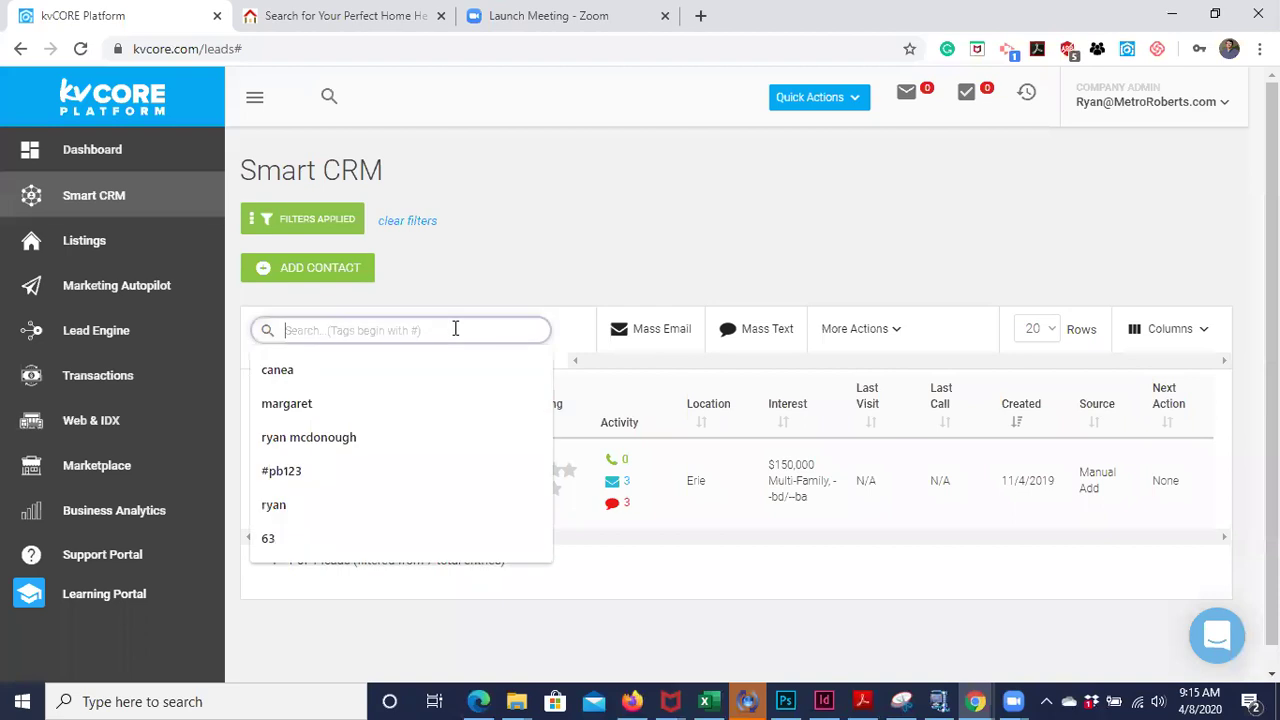
{"action": "left_click", "coordinate": [548, 258]}
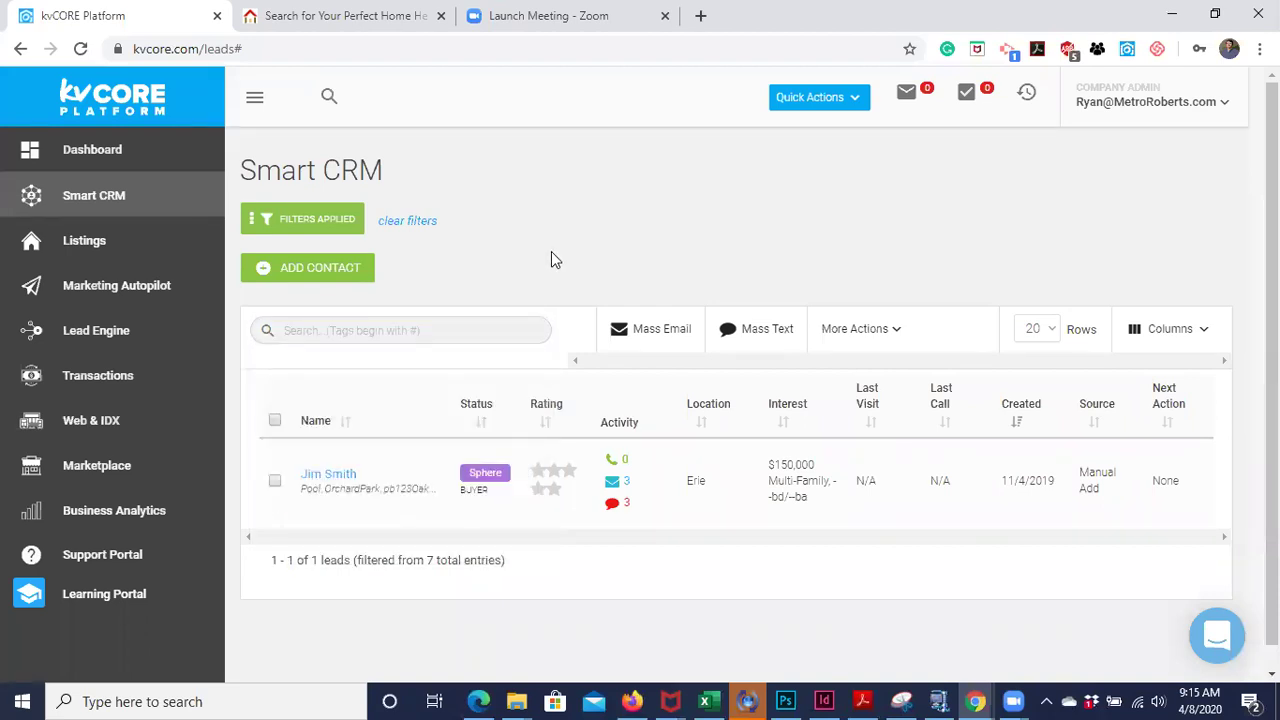
{"action": "left_click", "coordinate": [331, 476]}
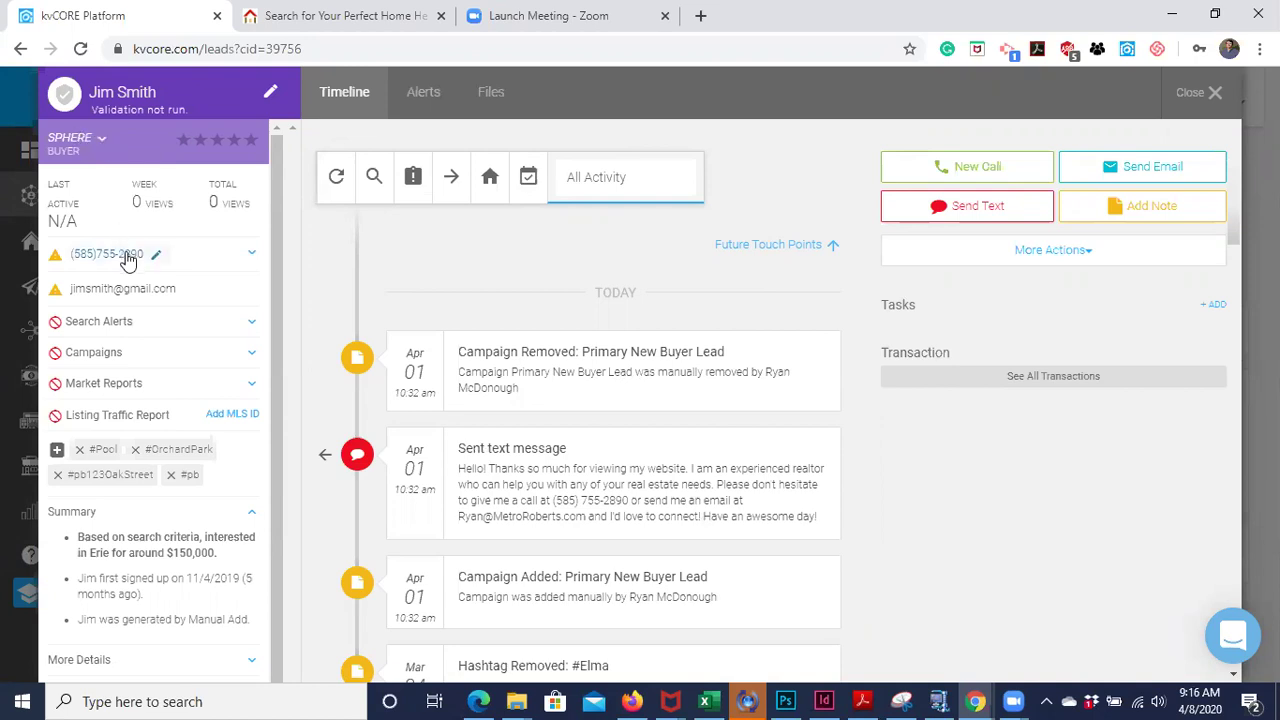
{"action": "scroll", "coordinate": [127, 252], "scroll_direction": "down", "scroll_amount": 1}
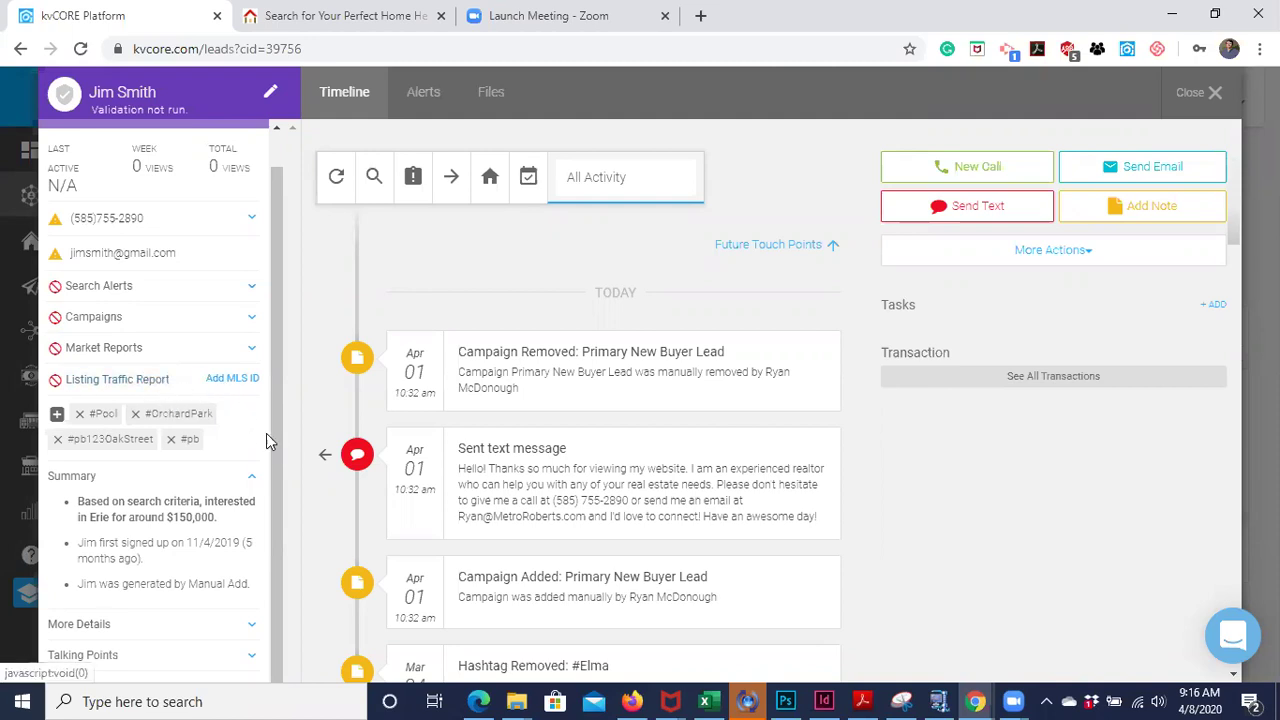
{"action": "left_click_drag", "start_coordinate": [278, 450], "coordinate": [273, 450]}
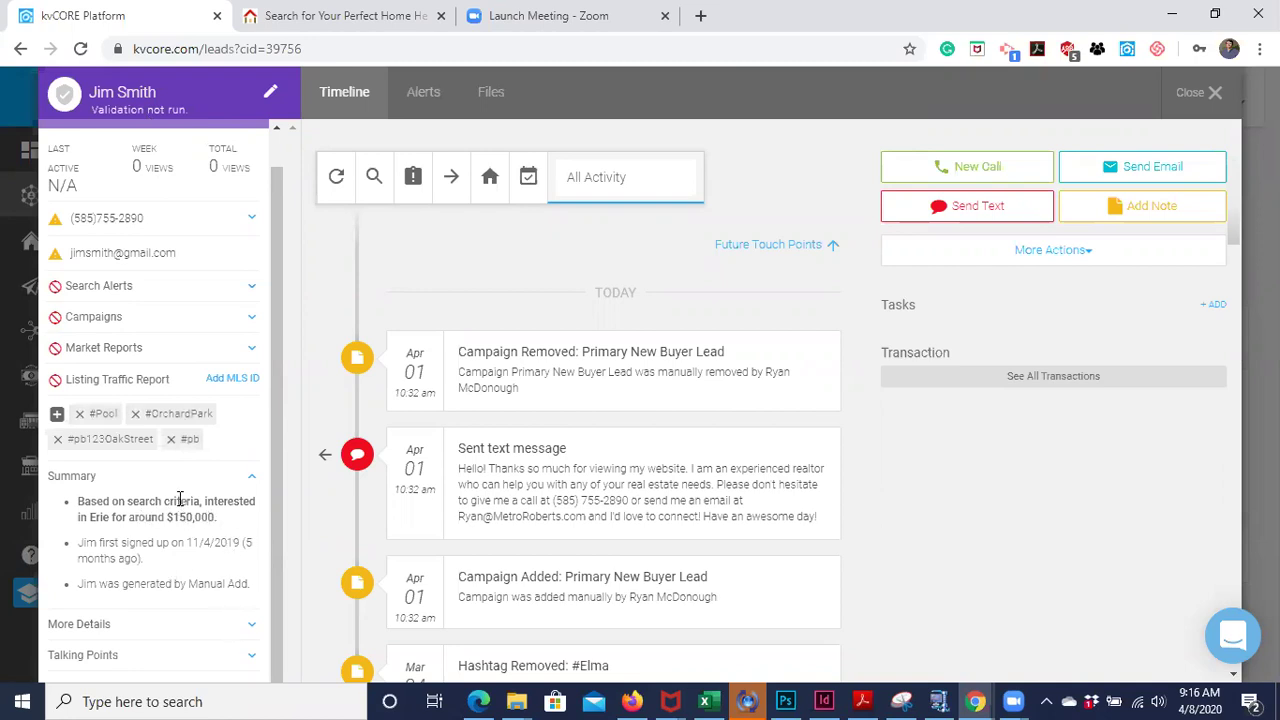
- Expand More Details and scroll through source, birthday, spouse, title and website fields
{"action": "left_click", "coordinate": [245, 626]}
{"action": "scroll", "coordinate": [249, 585], "scroll_direction": "down", "scroll_amount": 5}
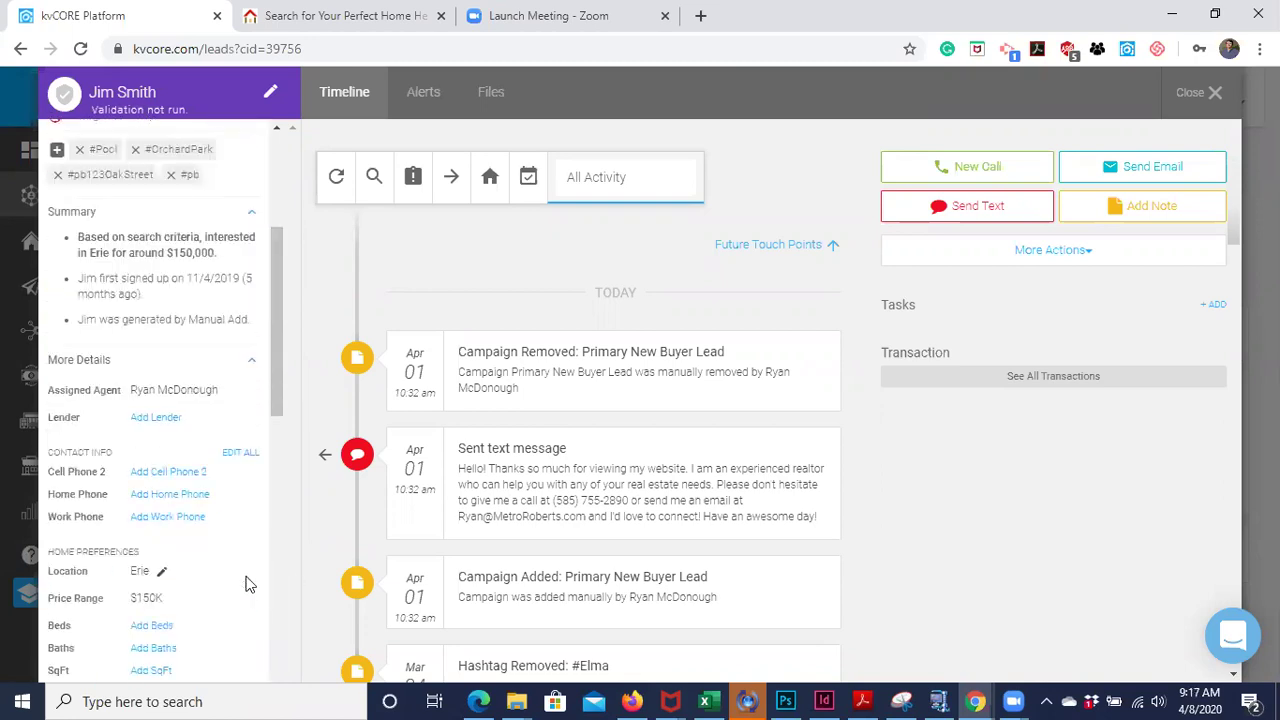
{"action": "scroll", "coordinate": [178, 510], "scroll_direction": "down", "scroll_amount": 3}
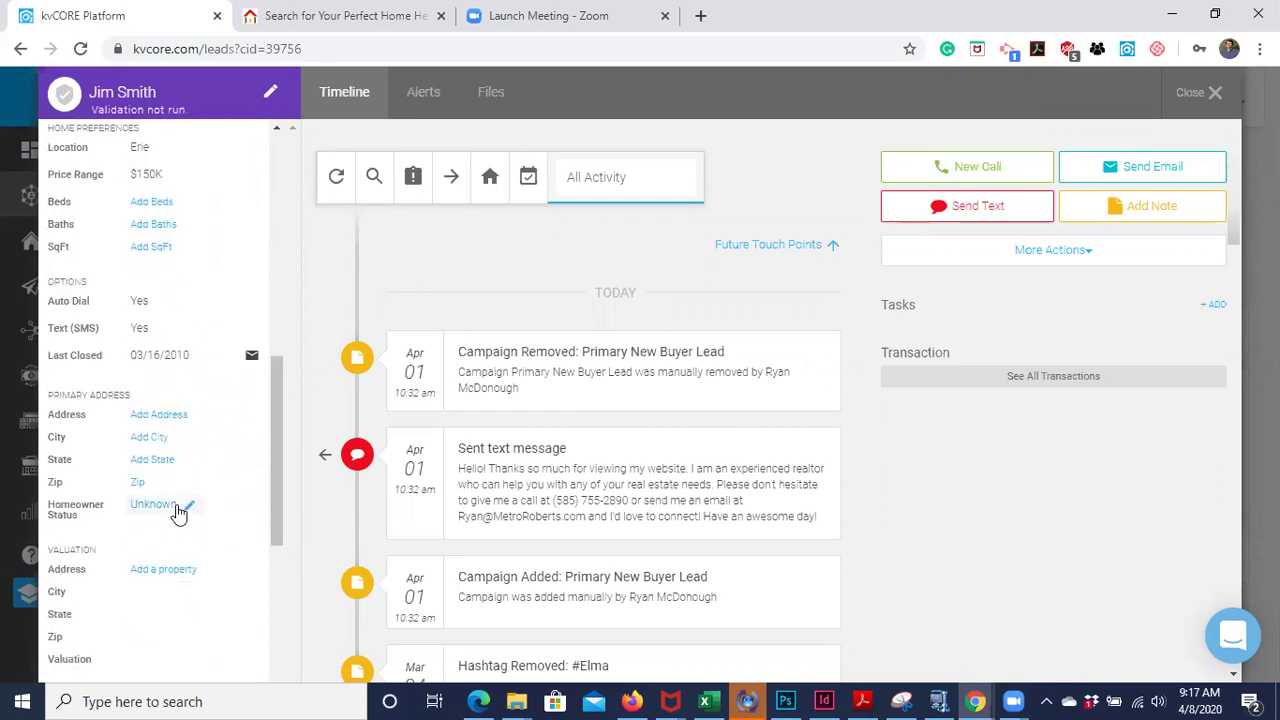
{"action": "scroll", "coordinate": [178, 512], "scroll_direction": "down", "scroll_amount": 4}
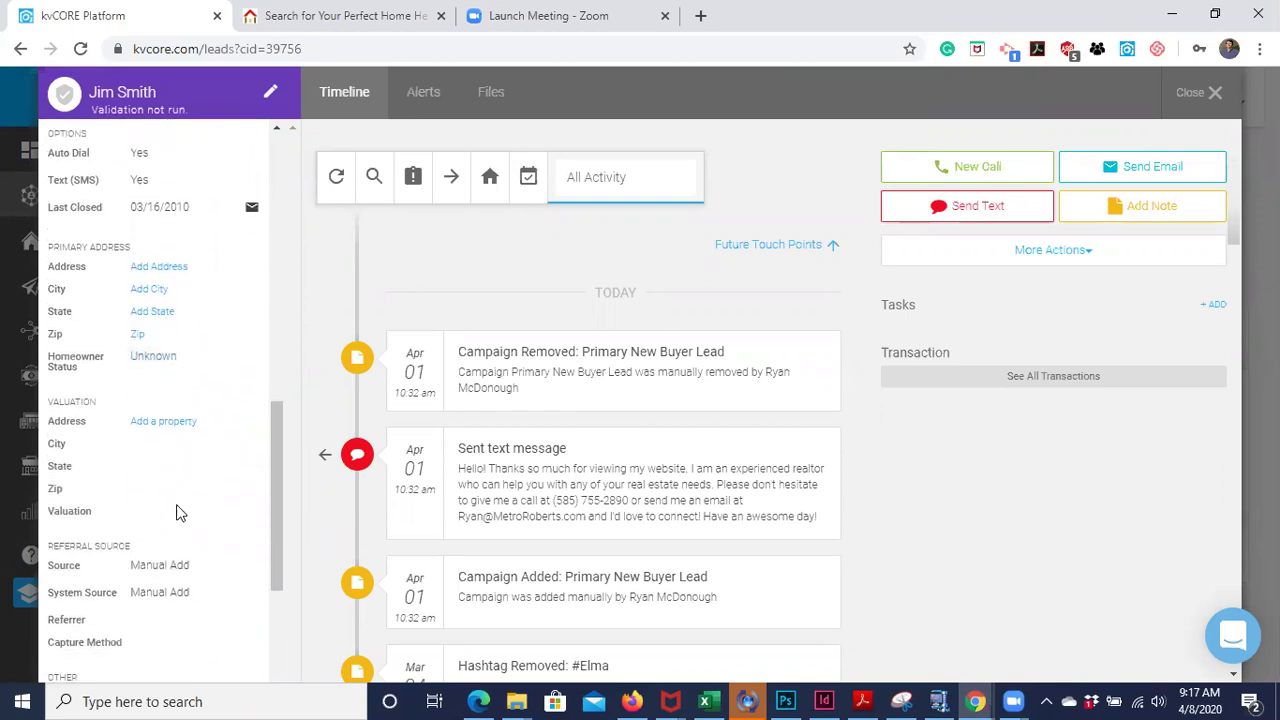
{"action": "scroll", "coordinate": [176, 512], "scroll_direction": "down", "scroll_amount": 4}
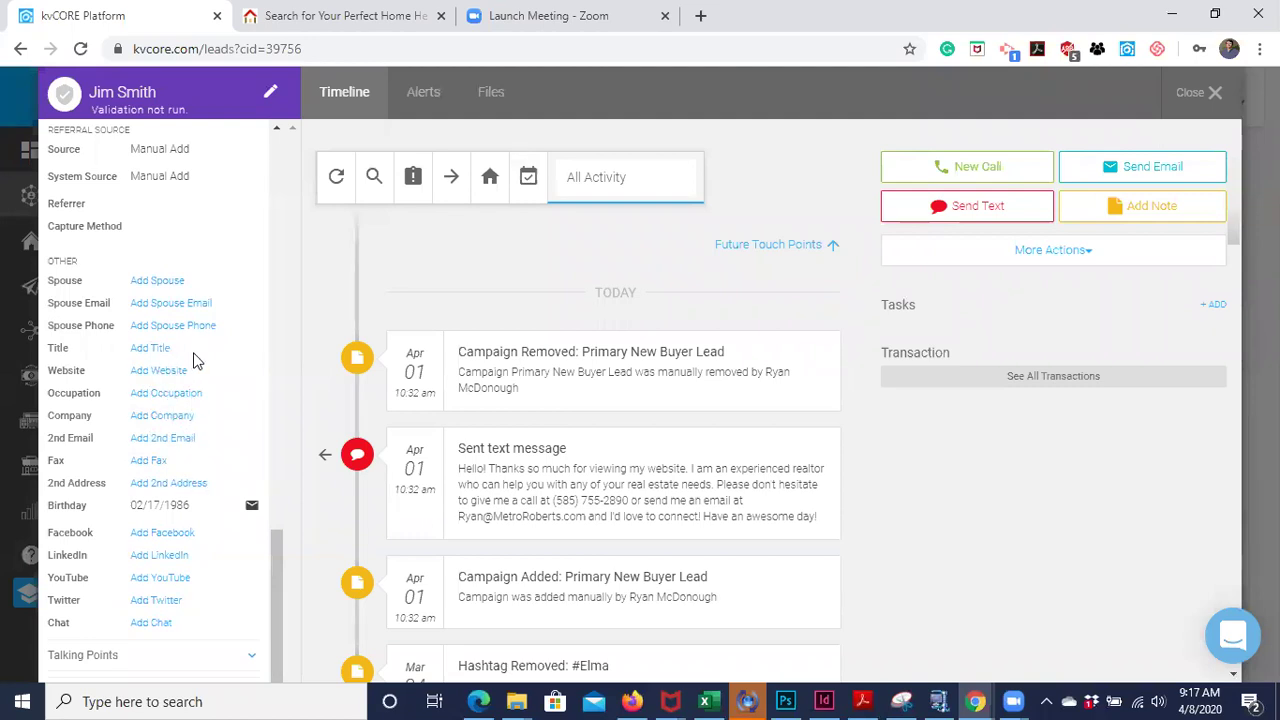
{"action": "scroll", "coordinate": [196, 361], "scroll_direction": "up", "scroll_amount": 2}
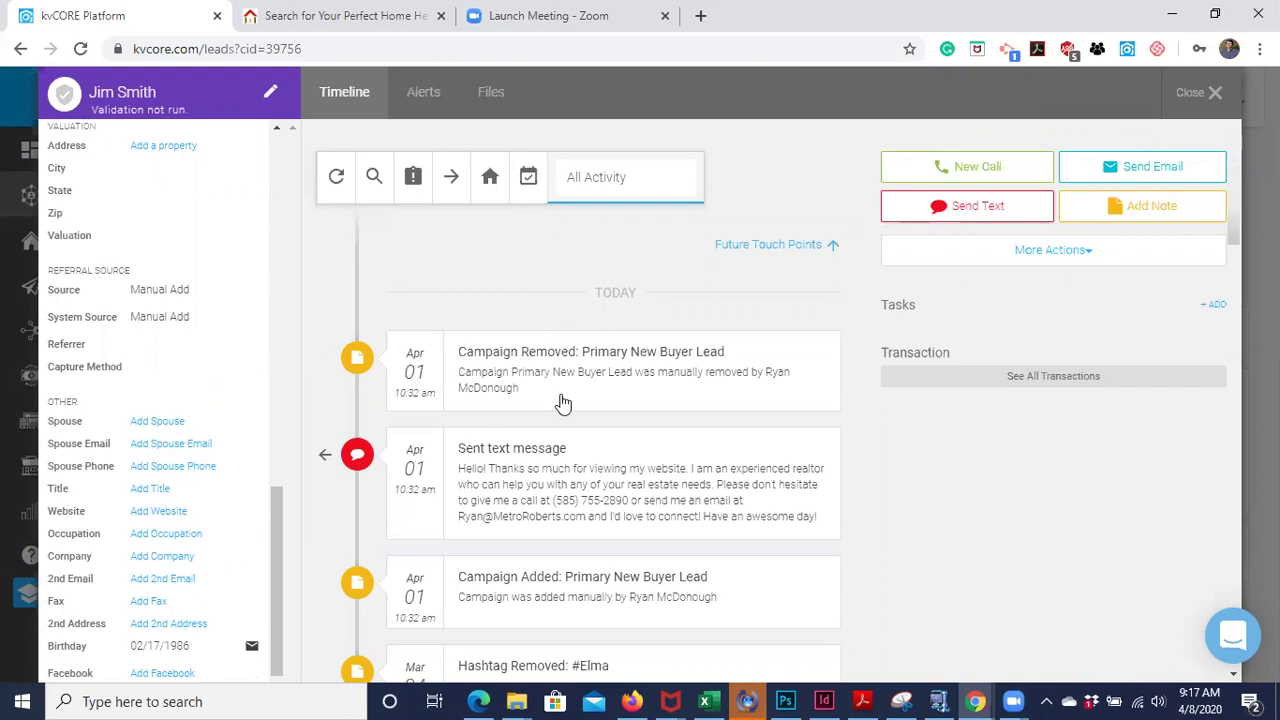
{"action": "scroll", "coordinate": [562, 395], "scroll_direction": "down", "scroll_amount": 3}
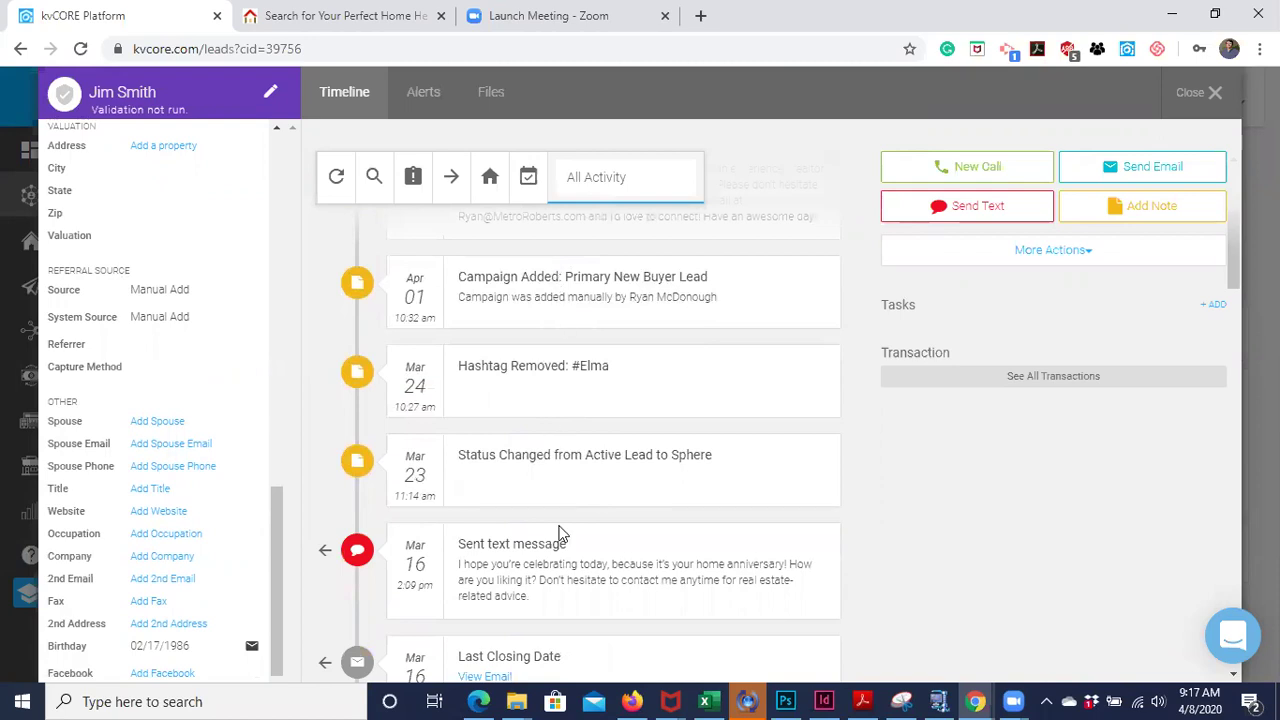
{"action": "scroll", "coordinate": [560, 535], "scroll_direction": "down", "scroll_amount": 4}
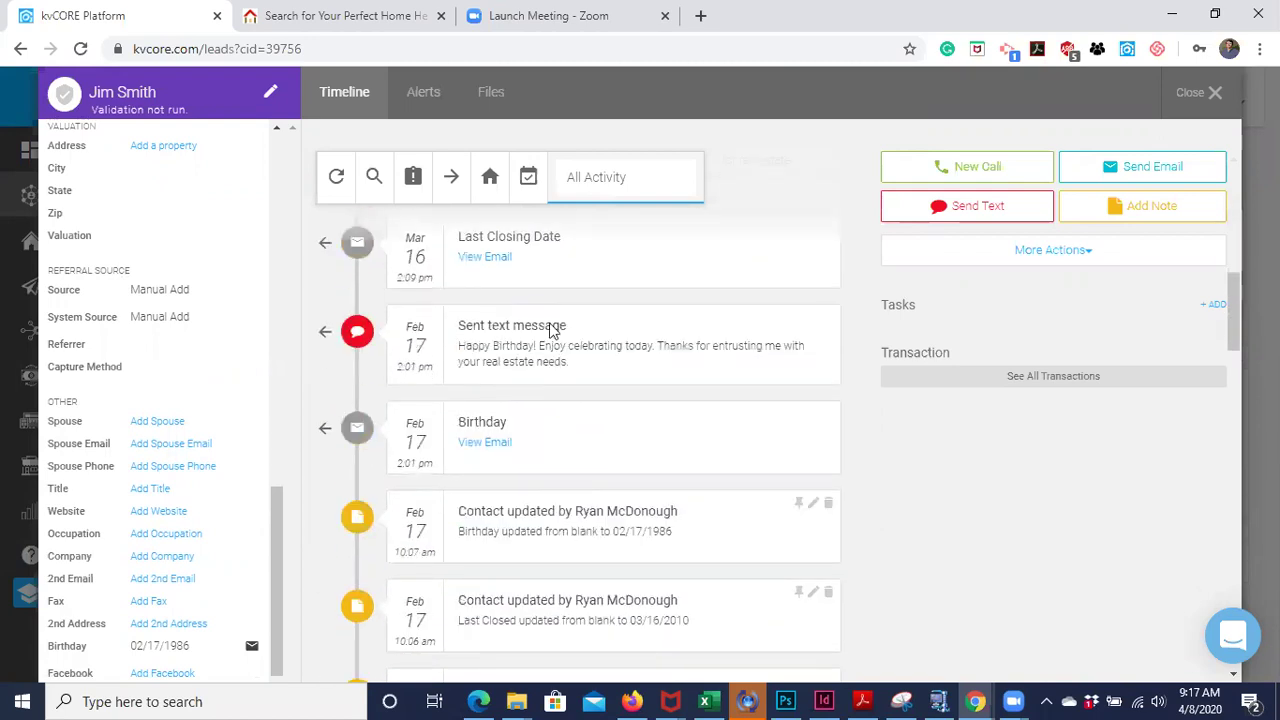
{"action": "scroll", "coordinate": [560, 590], "scroll_direction": "down", "scroll_amount": 3}
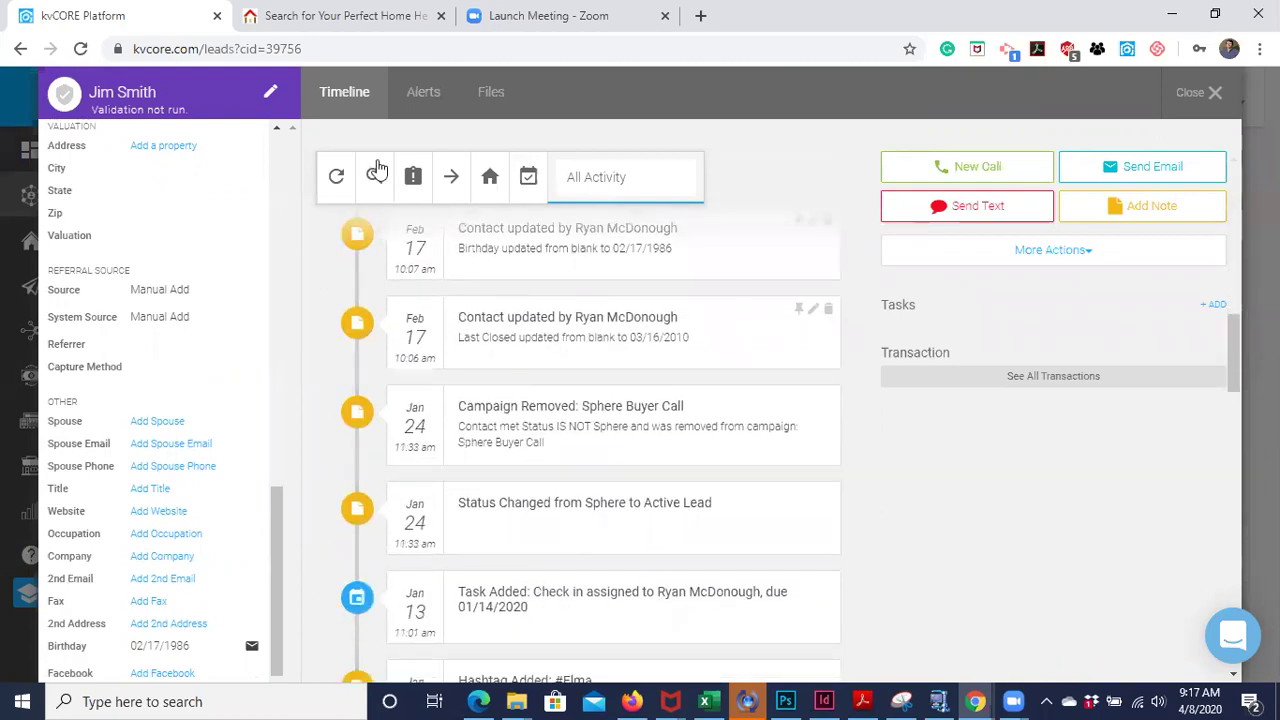
{"action": "scroll", "coordinate": [548, 375], "scroll_direction": "up", "scroll_amount": 5}
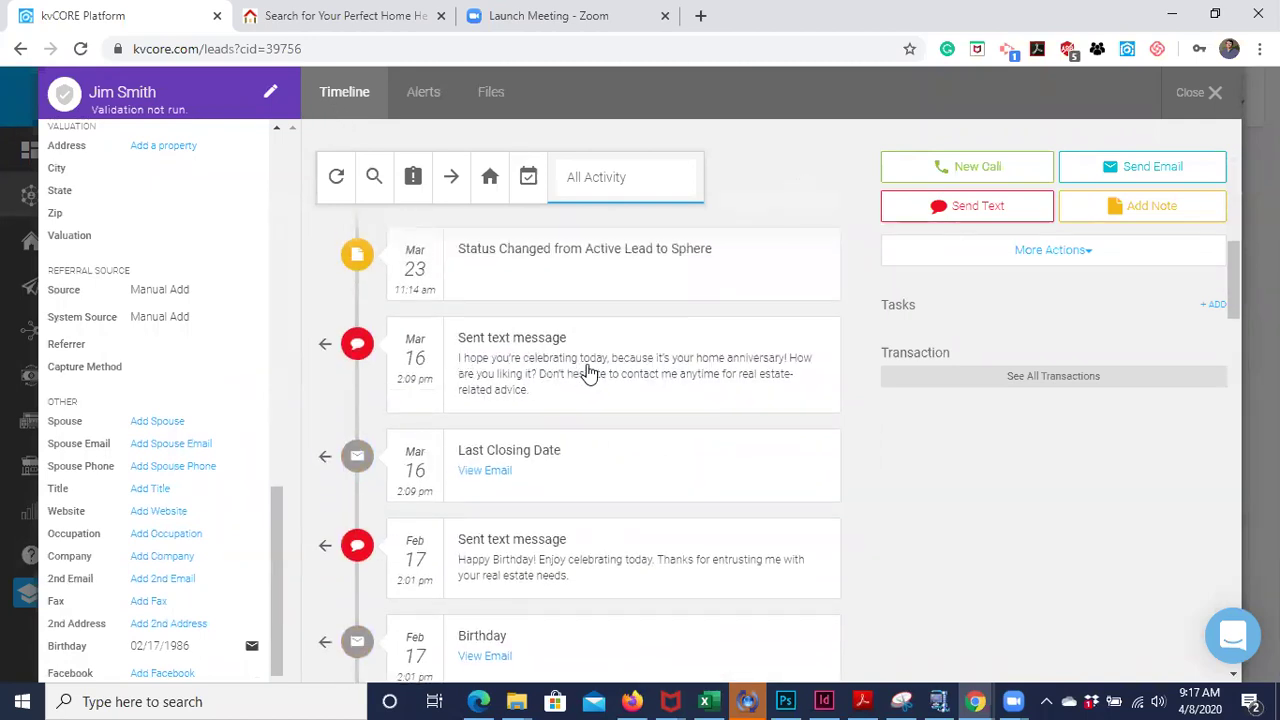
{"action": "scroll", "coordinate": [590, 372], "scroll_direction": "up", "scroll_amount": 1}
{"action": "scroll", "coordinate": [628, 300], "scroll_direction": "up", "scroll_amount": 1}
{"action": "scroll", "coordinate": [628, 300], "scroll_direction": "up", "scroll_amount": 1}
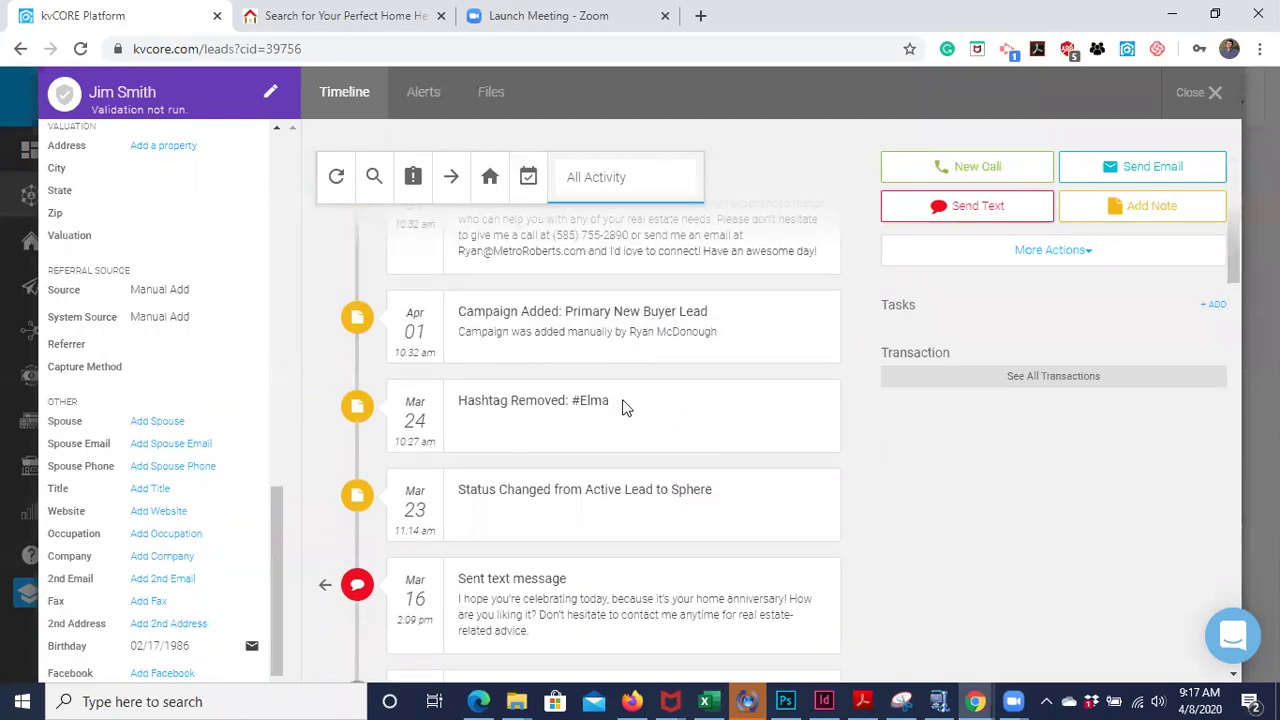
{"action": "scroll", "coordinate": [622, 406], "scroll_direction": "up", "scroll_amount": 2}
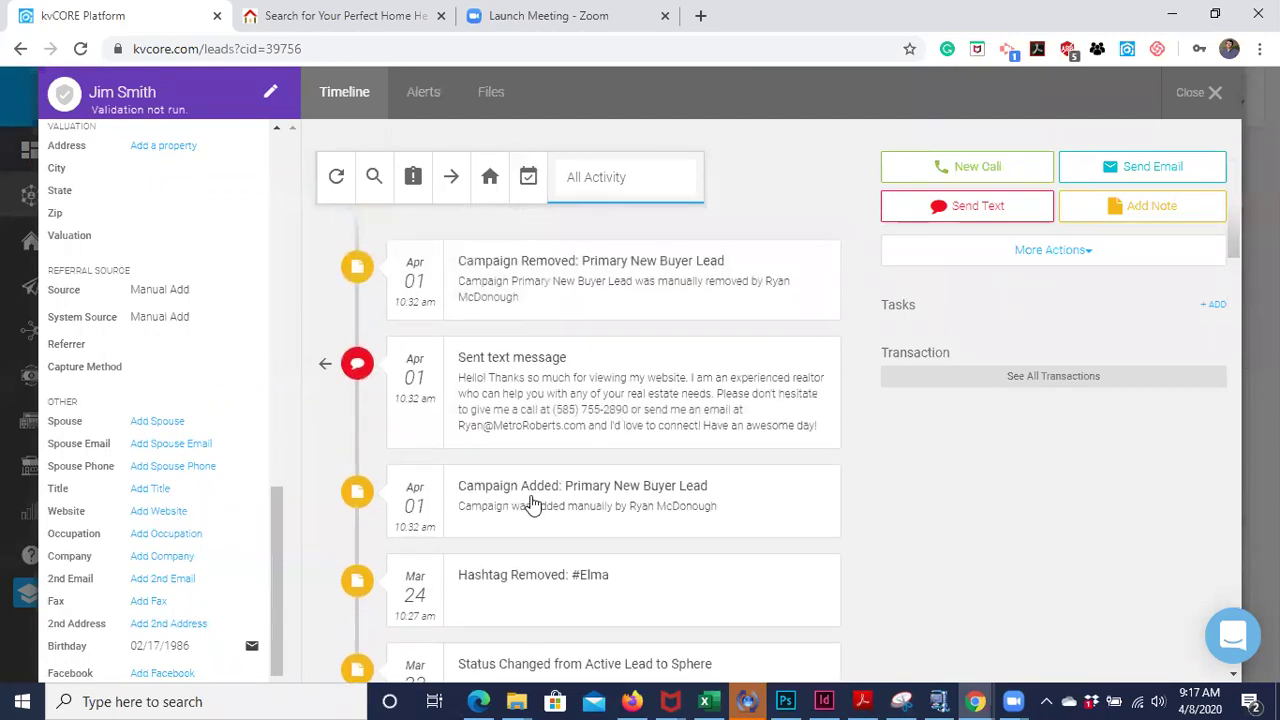
{"action": "scroll", "coordinate": [575, 450], "scroll_direction": "up", "scroll_amount": 1}
{"action": "scroll", "coordinate": [575, 450], "scroll_direction": "down", "scroll_amount": 12}
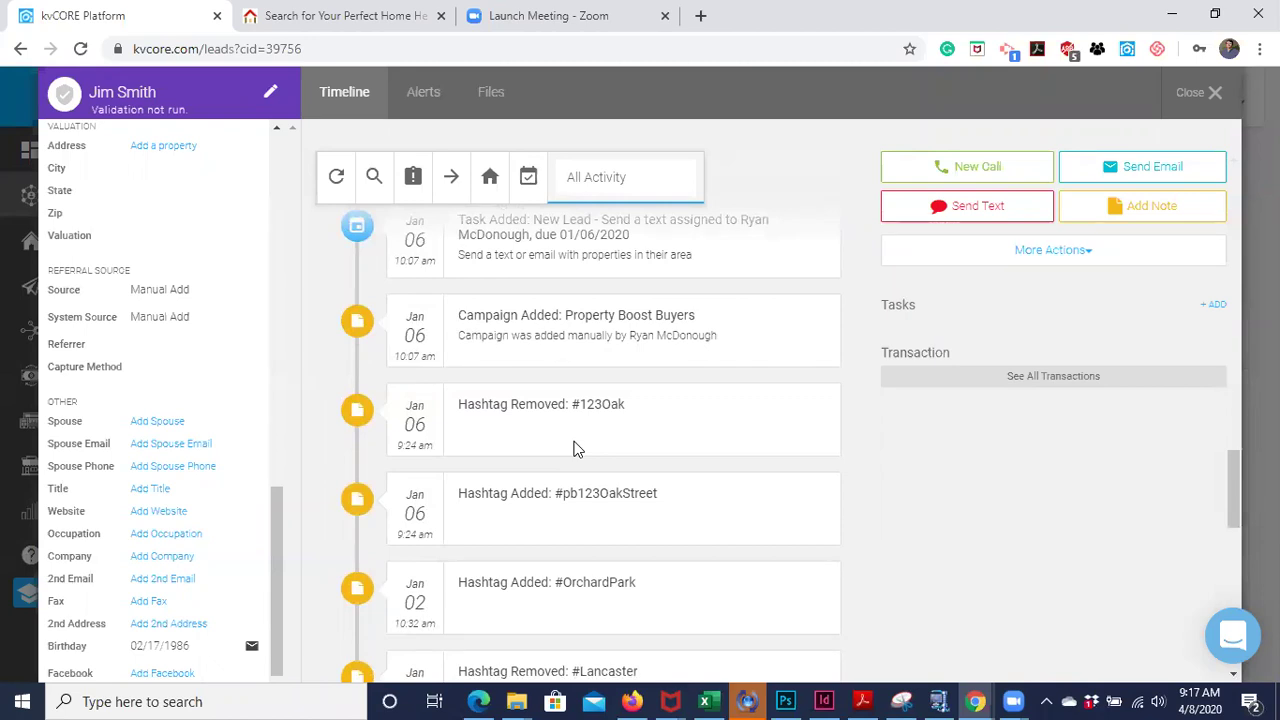
{"action": "scroll", "coordinate": [575, 450], "scroll_direction": "down", "scroll_amount": 4}
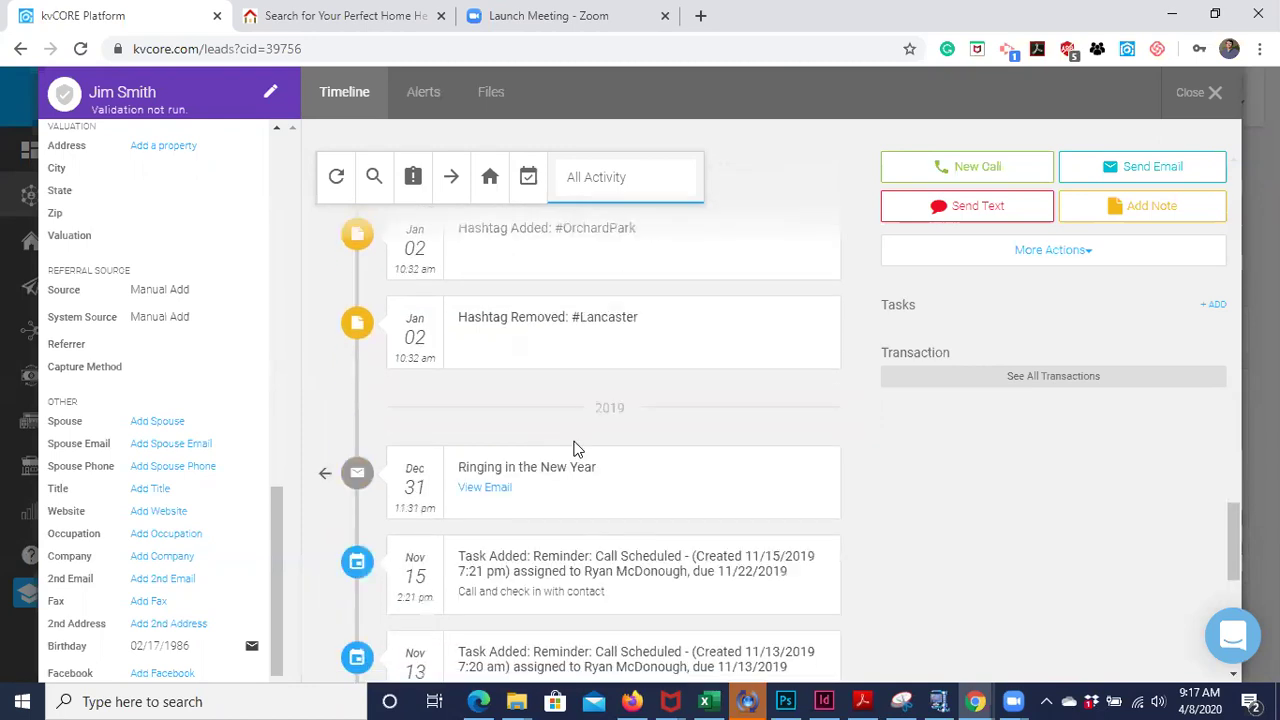
{"action": "scroll", "coordinate": [575, 450], "scroll_direction": "down", "scroll_amount": 1}
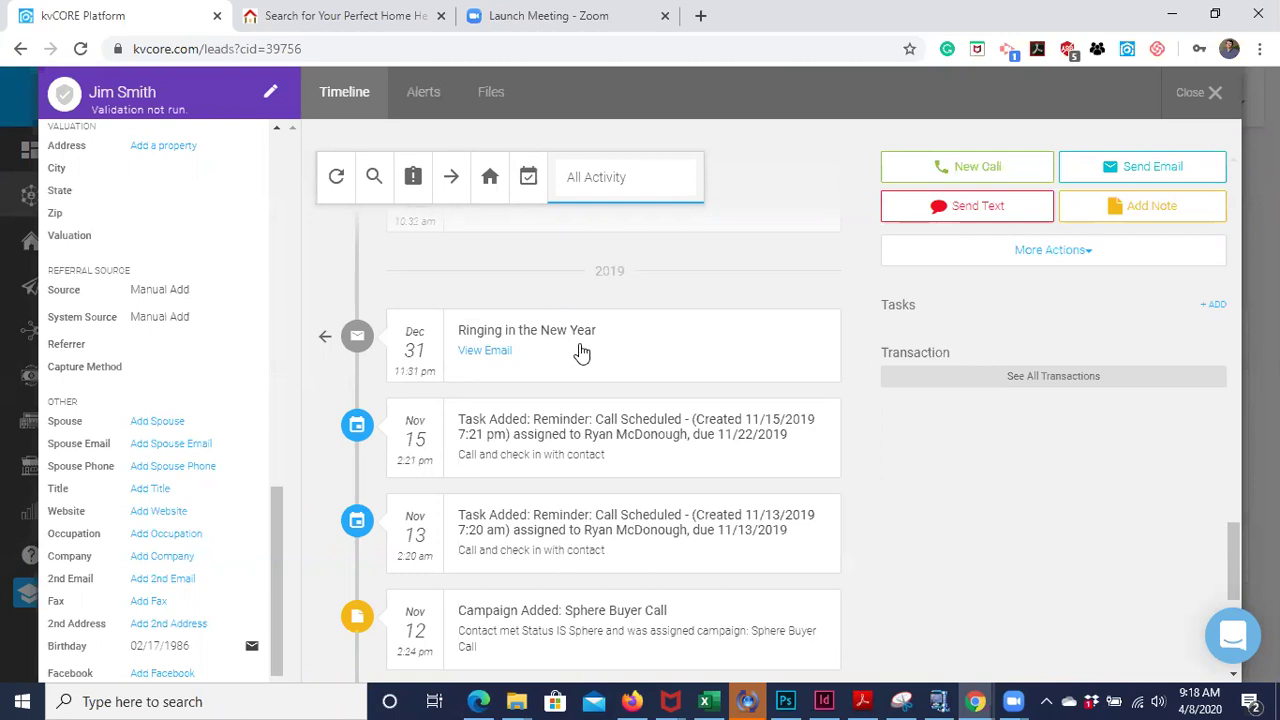
{"action": "scroll", "coordinate": [581, 352], "scroll_direction": "up", "scroll_amount": 15}
{"action": "scroll", "coordinate": [581, 352], "scroll_direction": "up", "scroll_amount": 10}
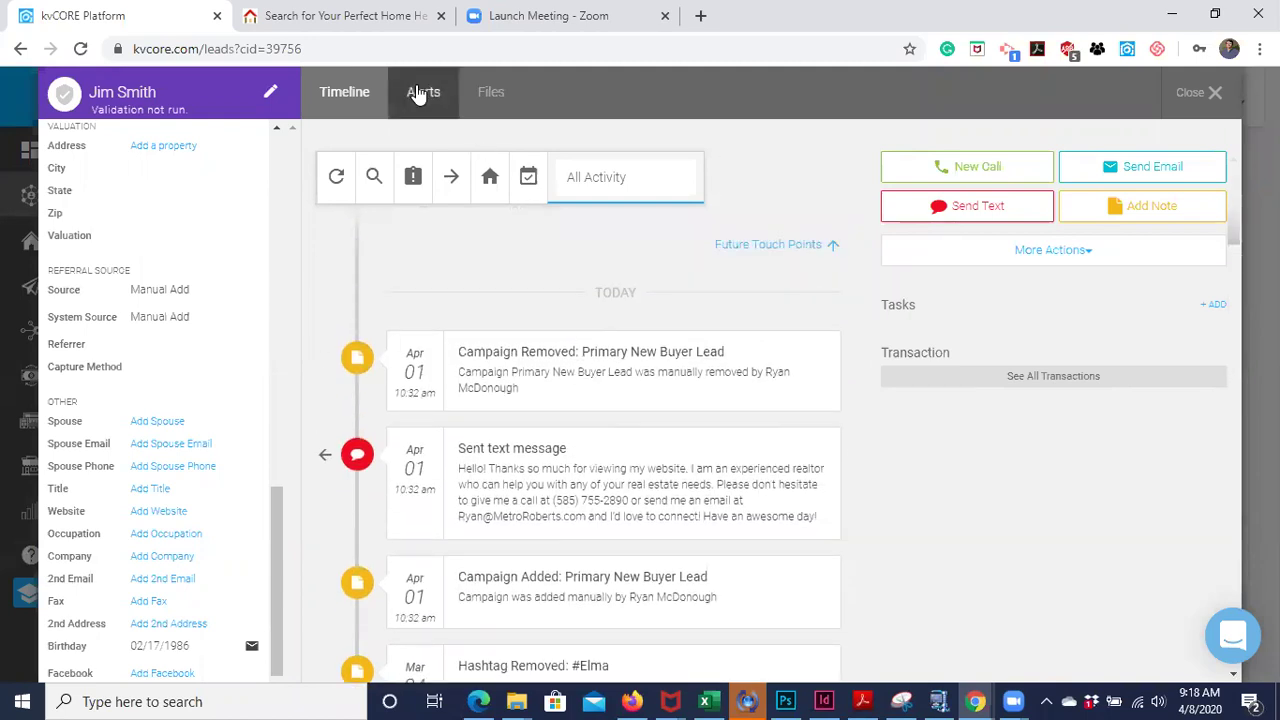
- View Alert 1: inactive, Single Family in Lancaster, 110000–190000, ASAP frequency
{"action": "left_click", "coordinate": [424, 96]}
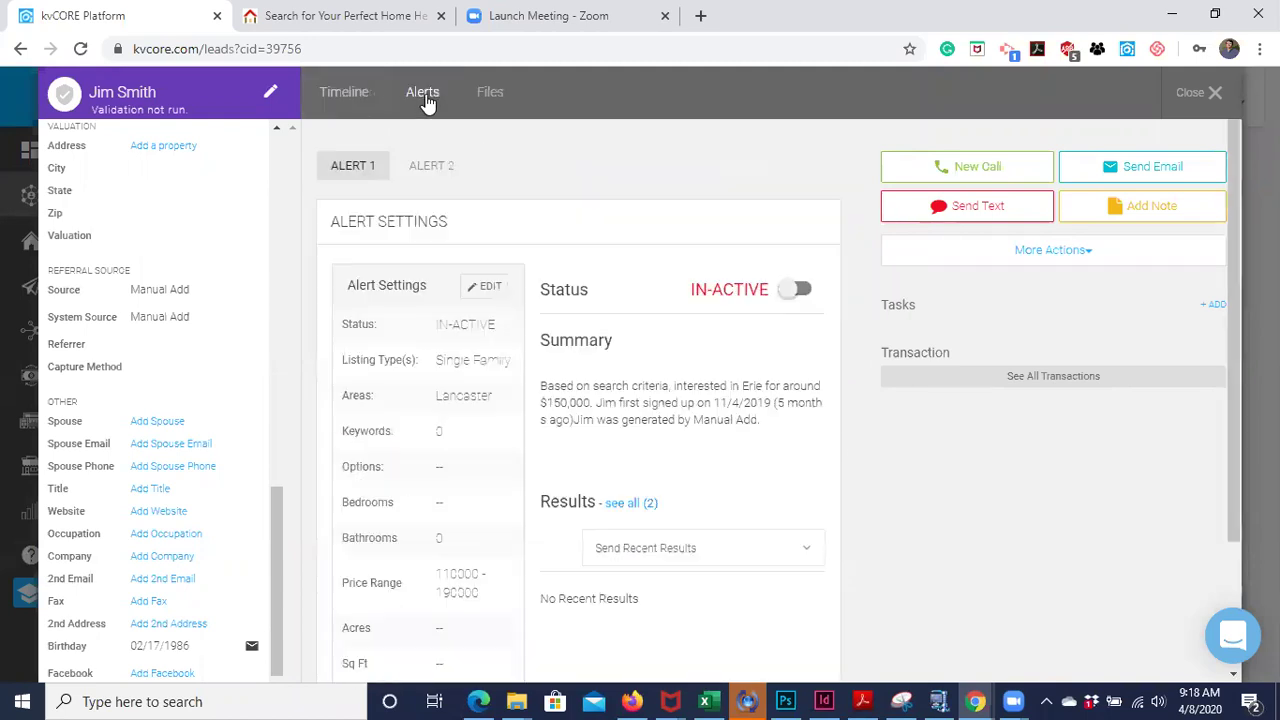
{"action": "scroll", "coordinate": [510, 263], "scroll_direction": "down", "scroll_amount": 2}
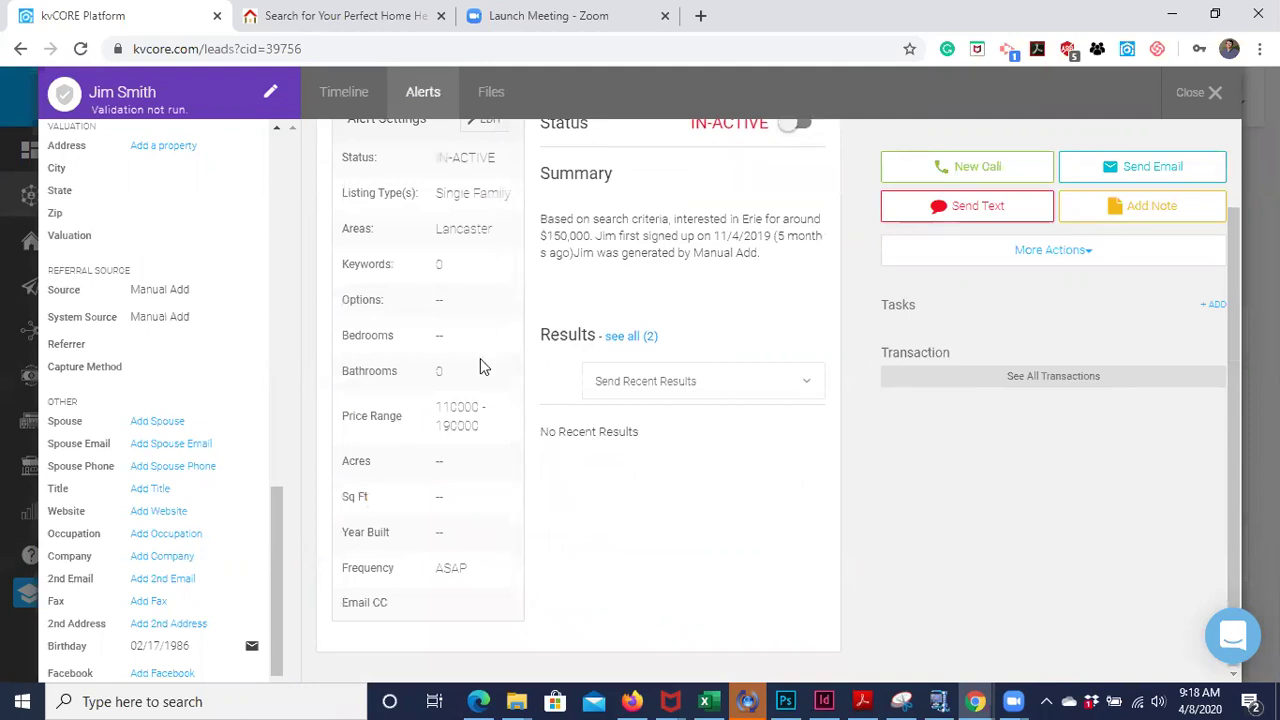
{"action": "scroll", "coordinate": [480, 358], "scroll_direction": "up", "scroll_amount": 2}
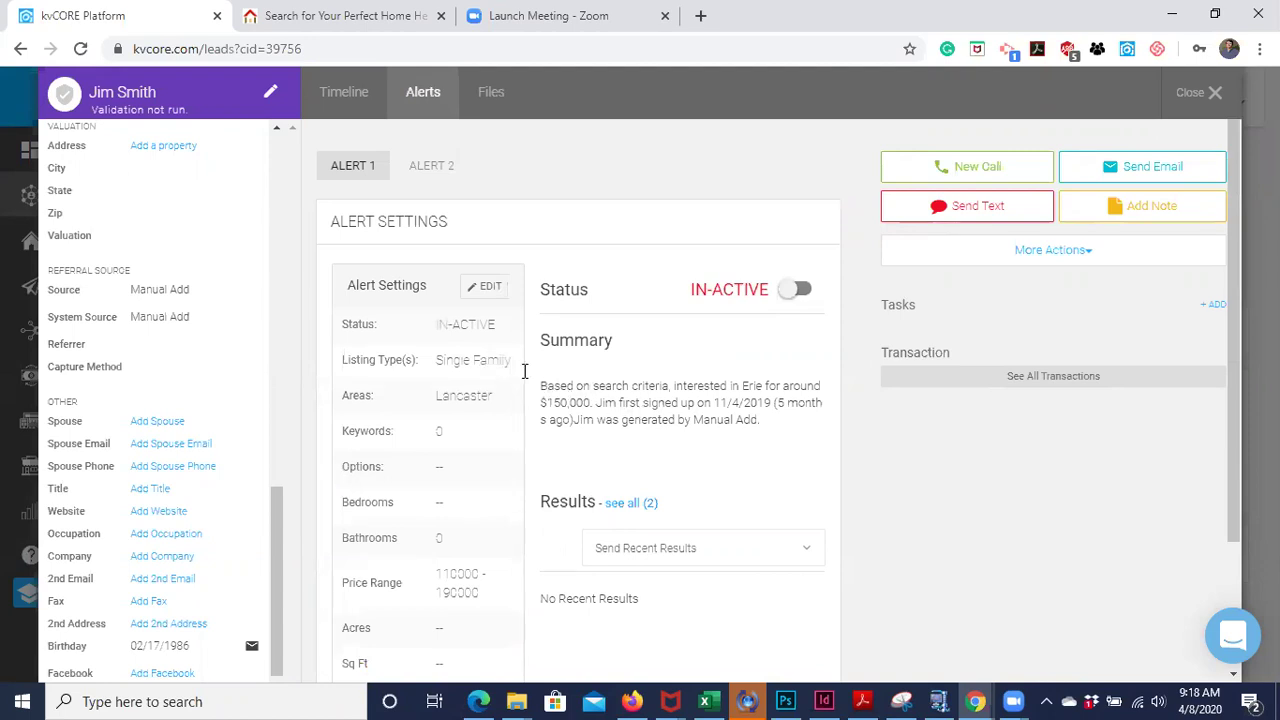
{"action": "scroll", "coordinate": [415, 425], "scroll_direction": "down", "scroll_amount": 3}
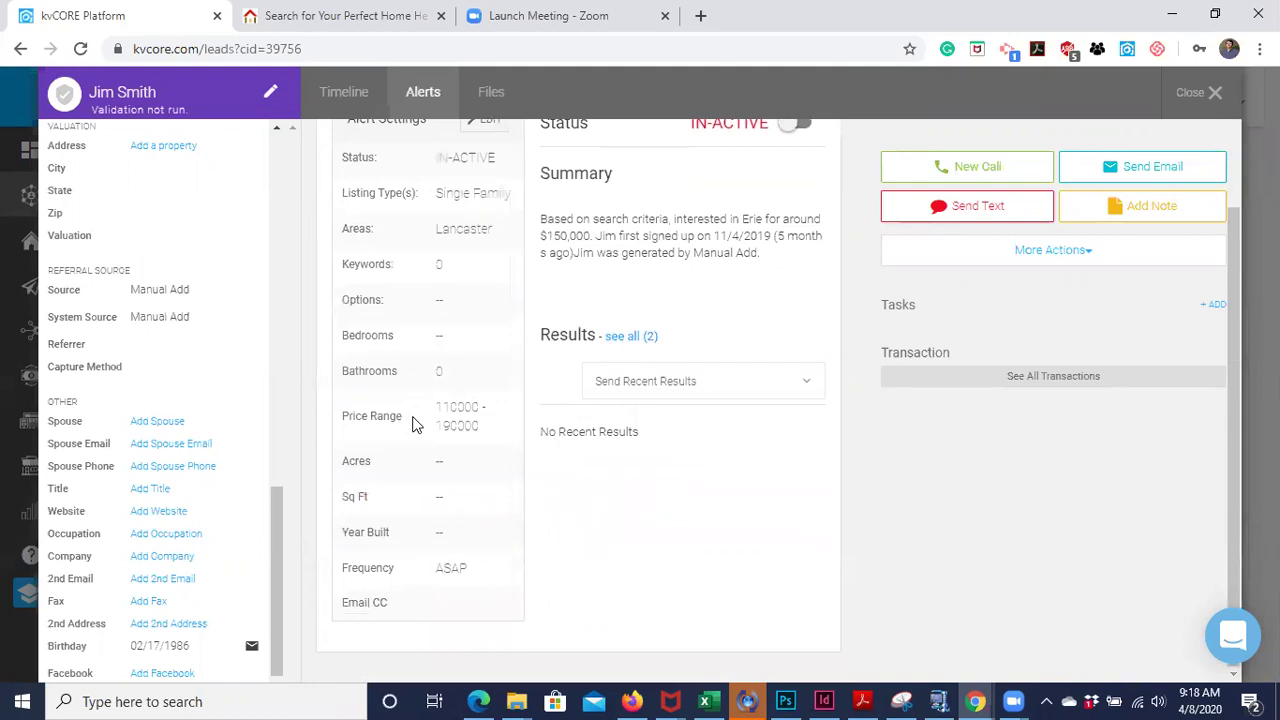
{"action": "scroll", "coordinate": [495, 340], "scroll_direction": "up", "scroll_amount": 3}
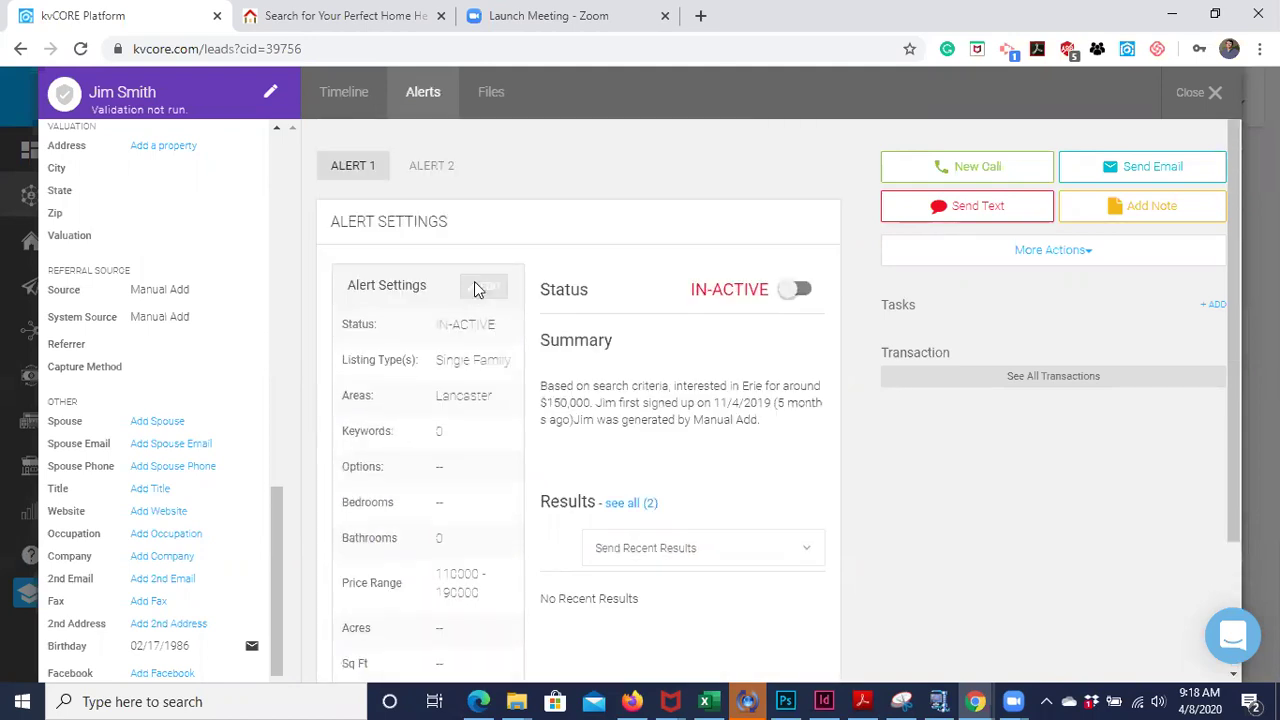
- Edit Alert 1 and save and send it, activating it with two matching results
{"action": "left_click", "coordinate": [477, 286]}
{"action": "scroll", "coordinate": [530, 390], "scroll_direction": "down", "scroll_amount": 4}
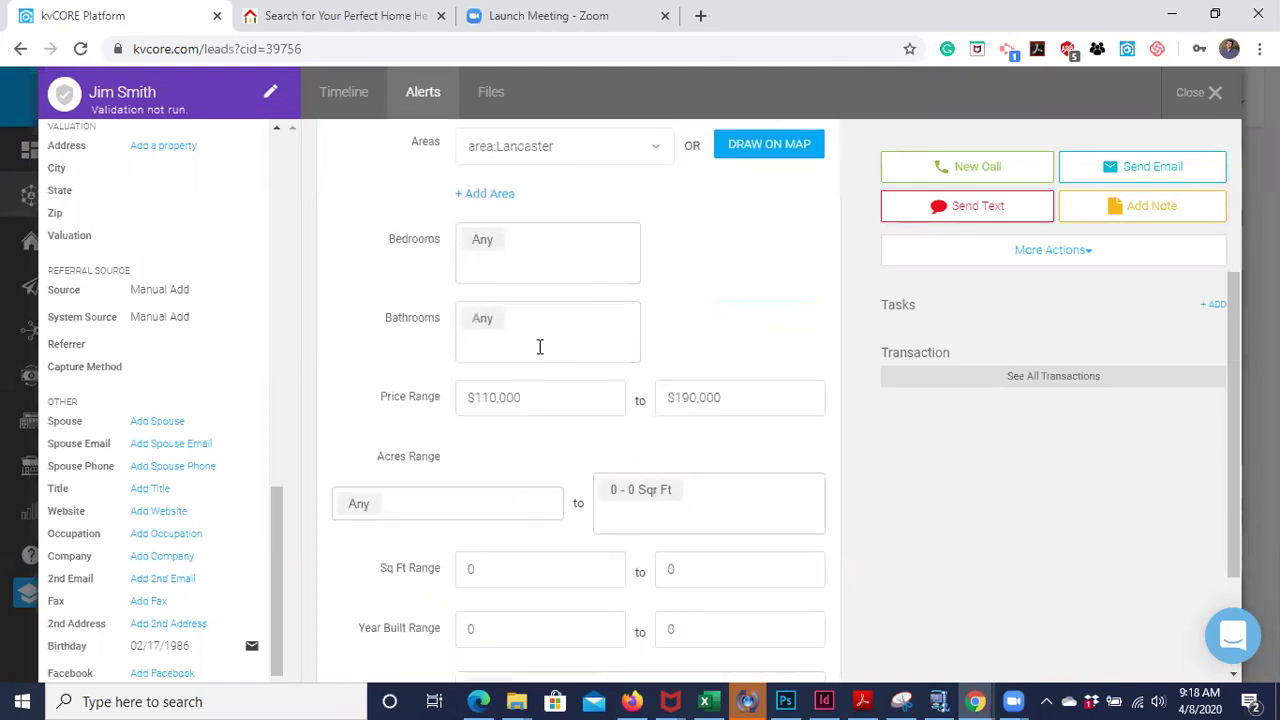
{"action": "scroll", "coordinate": [564, 543], "scroll_direction": "down", "scroll_amount": 3}
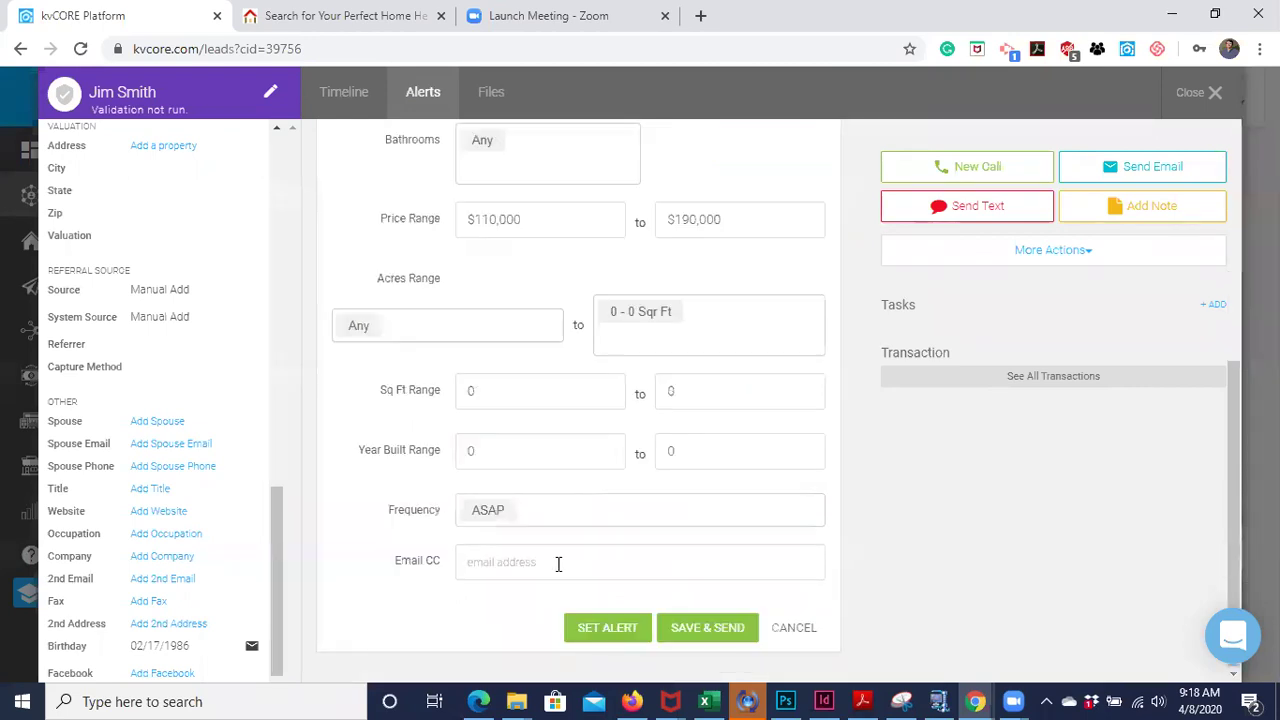
{"action": "left_click", "coordinate": [707, 638]}
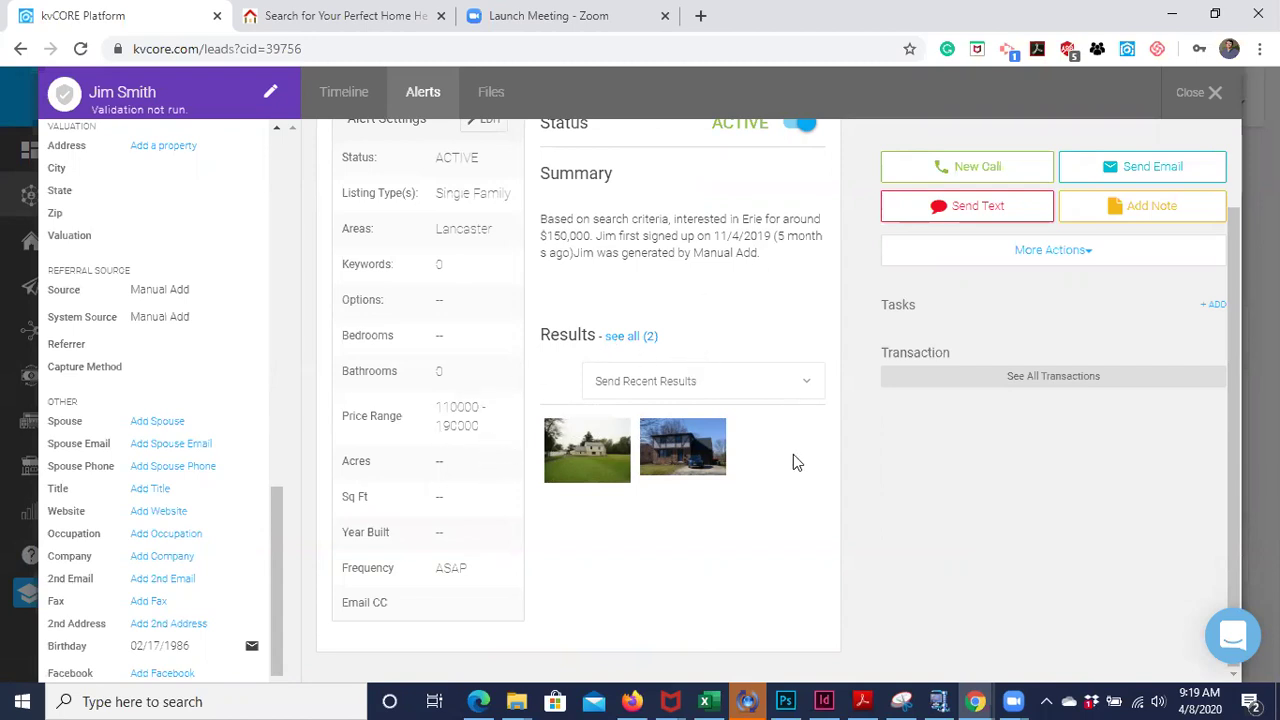
- Set Alert 1's status toggle to IN-ACTIVE
{"action": "scroll", "coordinate": [793, 462], "scroll_direction": "up", "scroll_amount": 1}
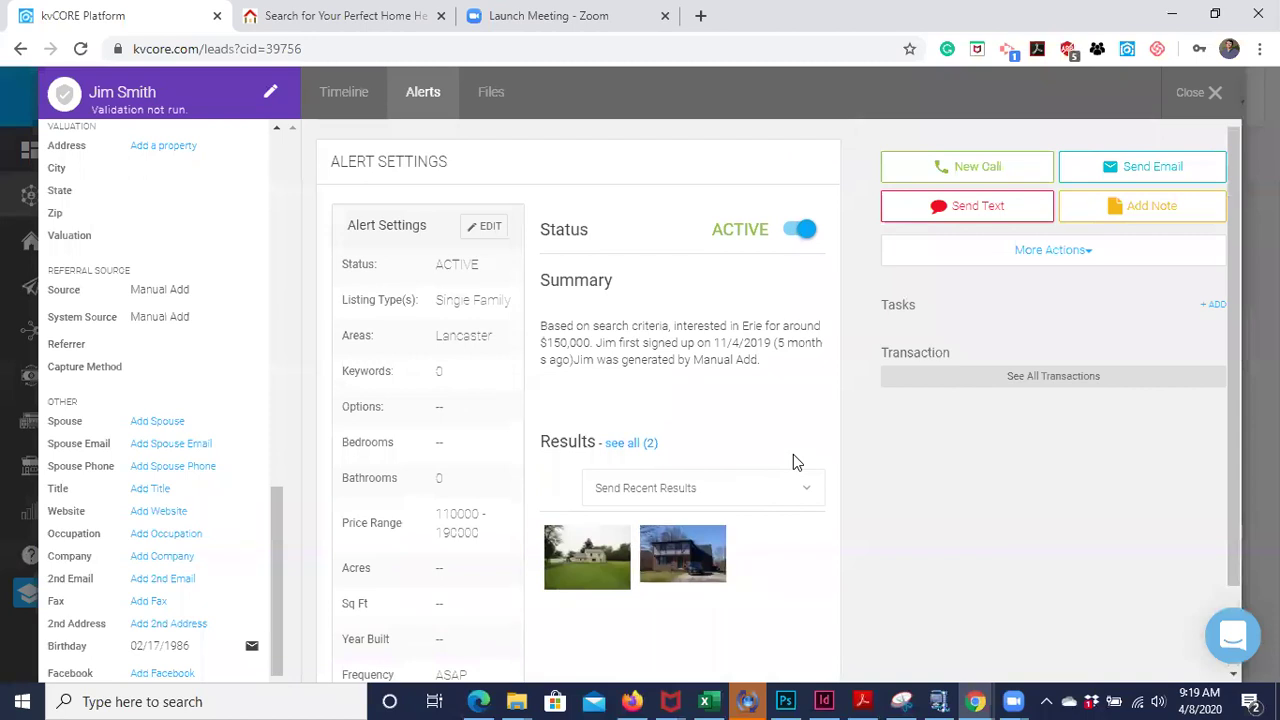
{"action": "left_click", "coordinate": [806, 231]}
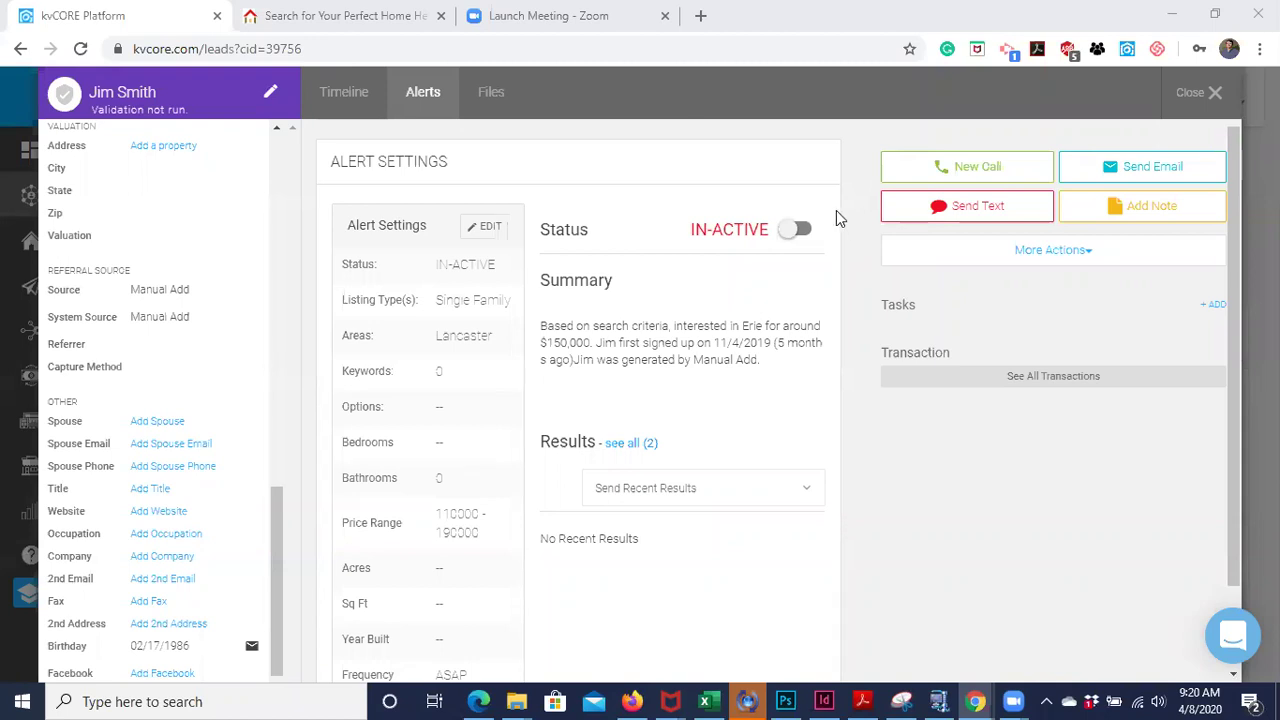
{"action": "left_click", "coordinate": [350, 16]}
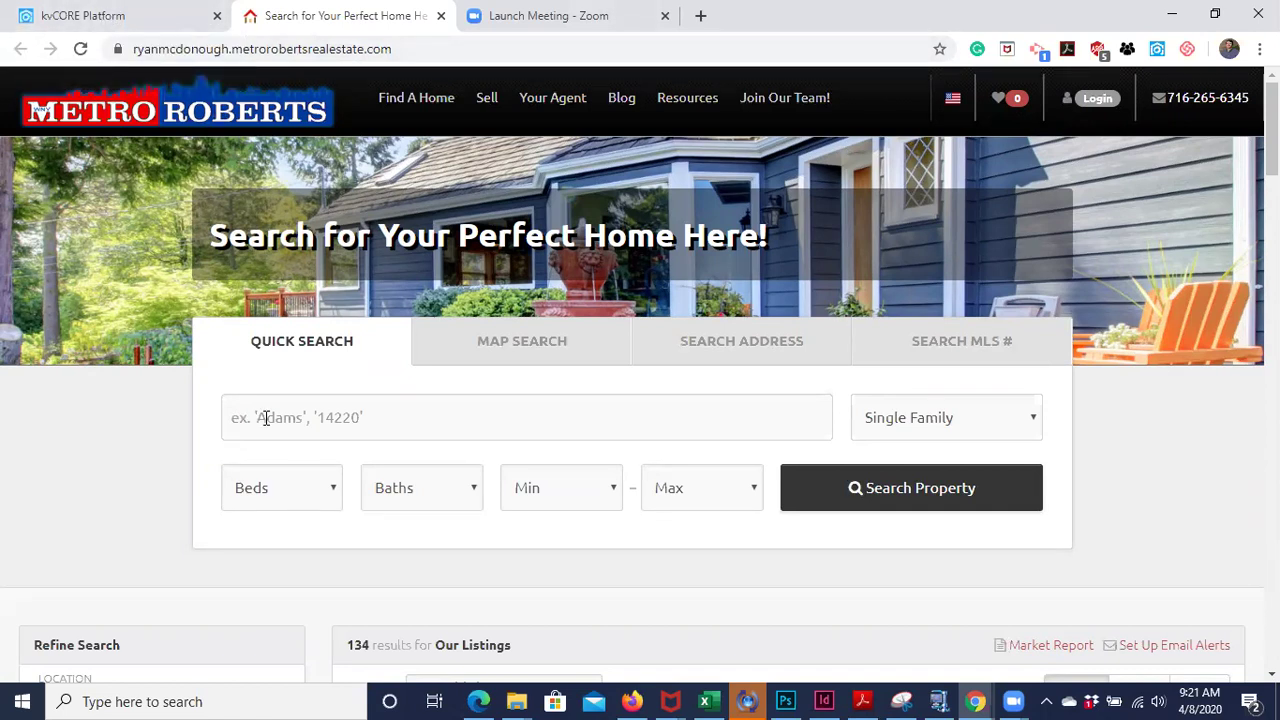
{"action": "left_click", "coordinate": [112, 25]}
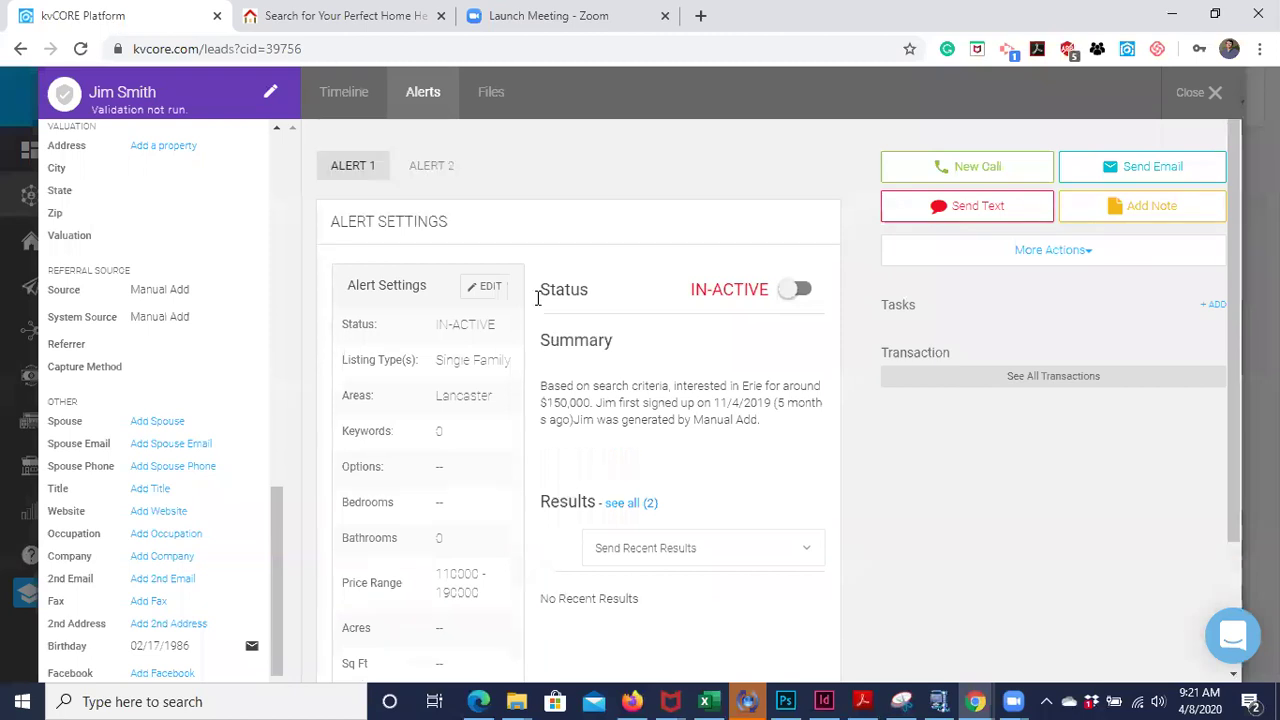
{"action": "left_click_drag", "start_coordinate": [278, 563], "coordinate": [287, 180]}
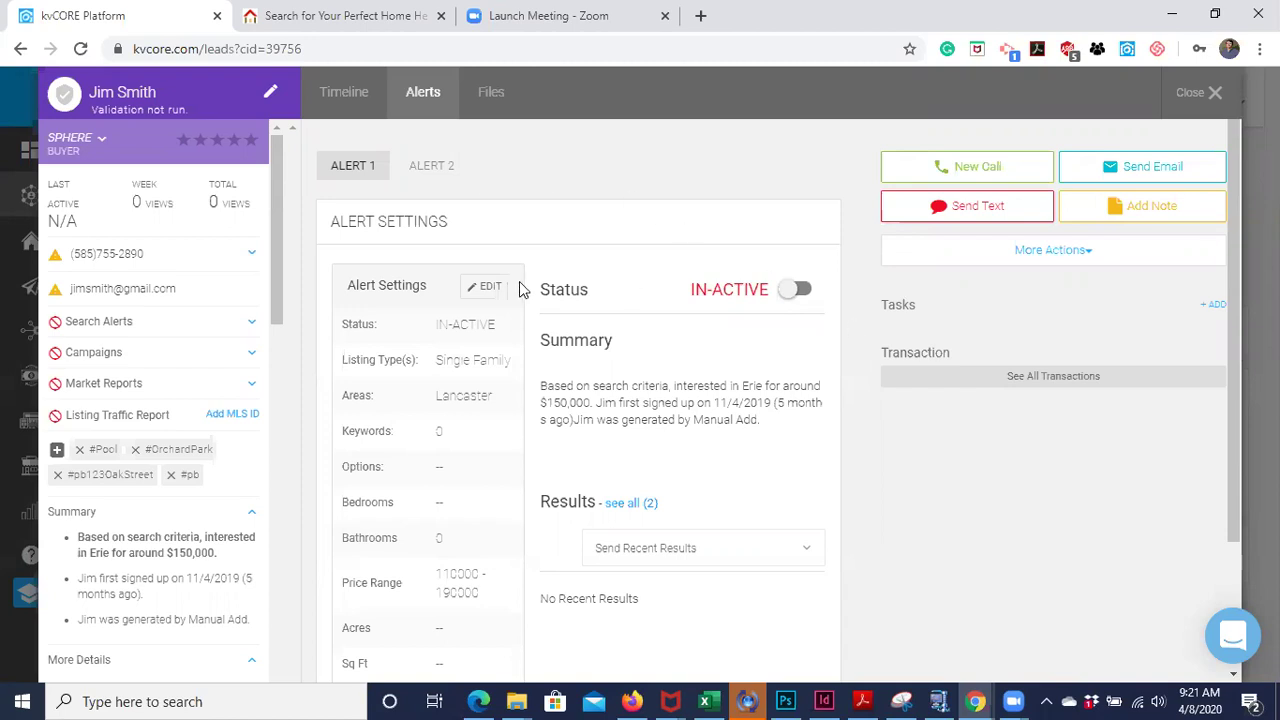
- Close the lead's window to return to the Smart CRM leads list
{"action": "scroll", "coordinate": [485, 300], "scroll_direction": "down", "scroll_amount": 1}
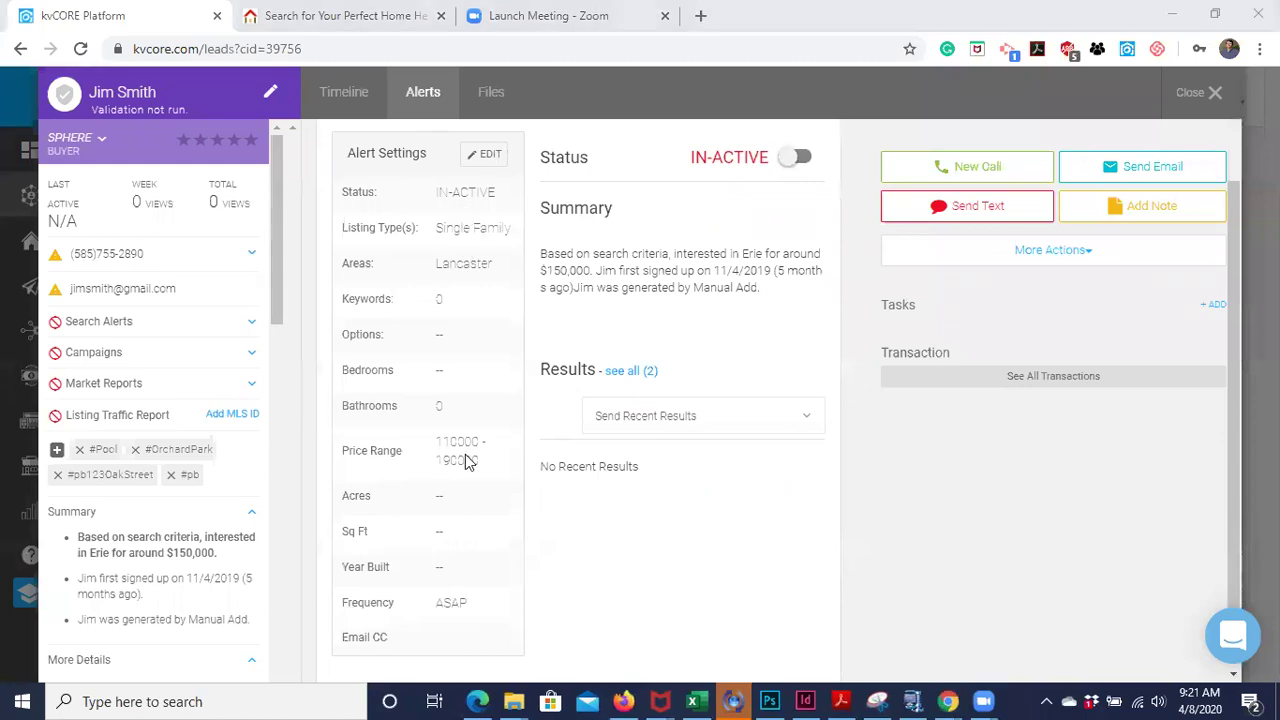
{"action": "scroll", "coordinate": [465, 456], "scroll_direction": "down", "scroll_amount": 1}
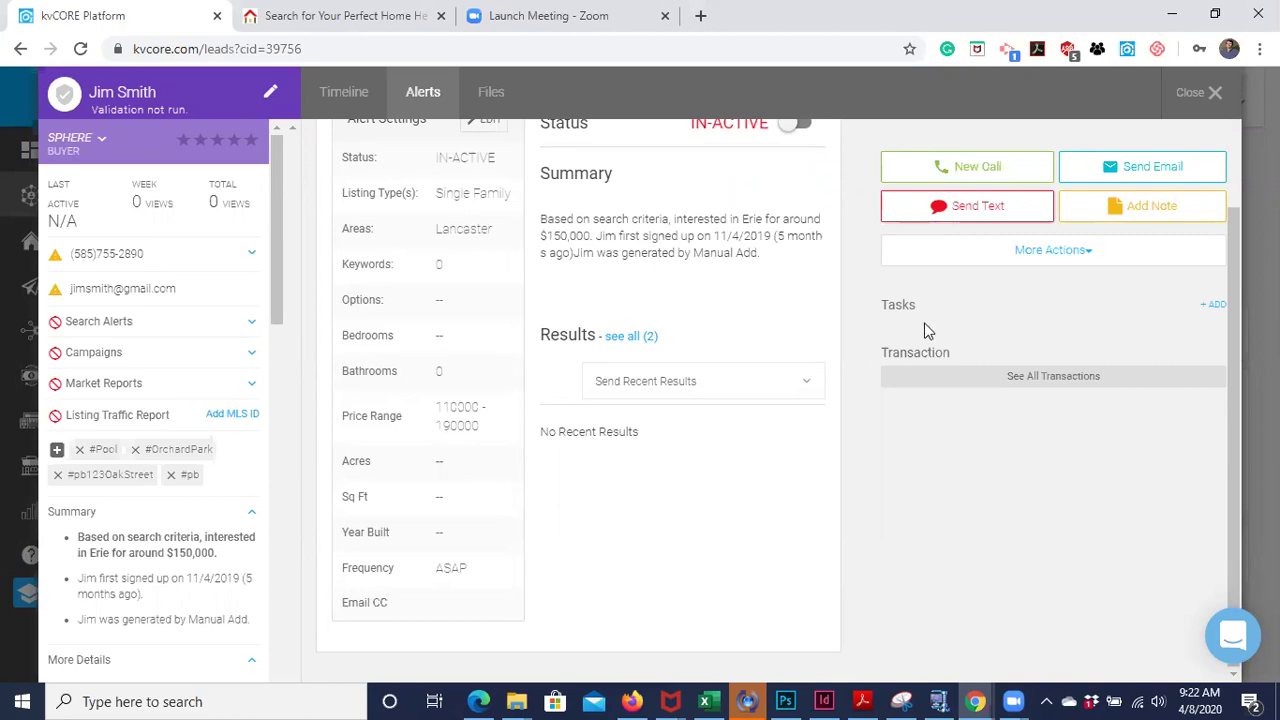
{"action": "left_click", "coordinate": [1205, 92]}
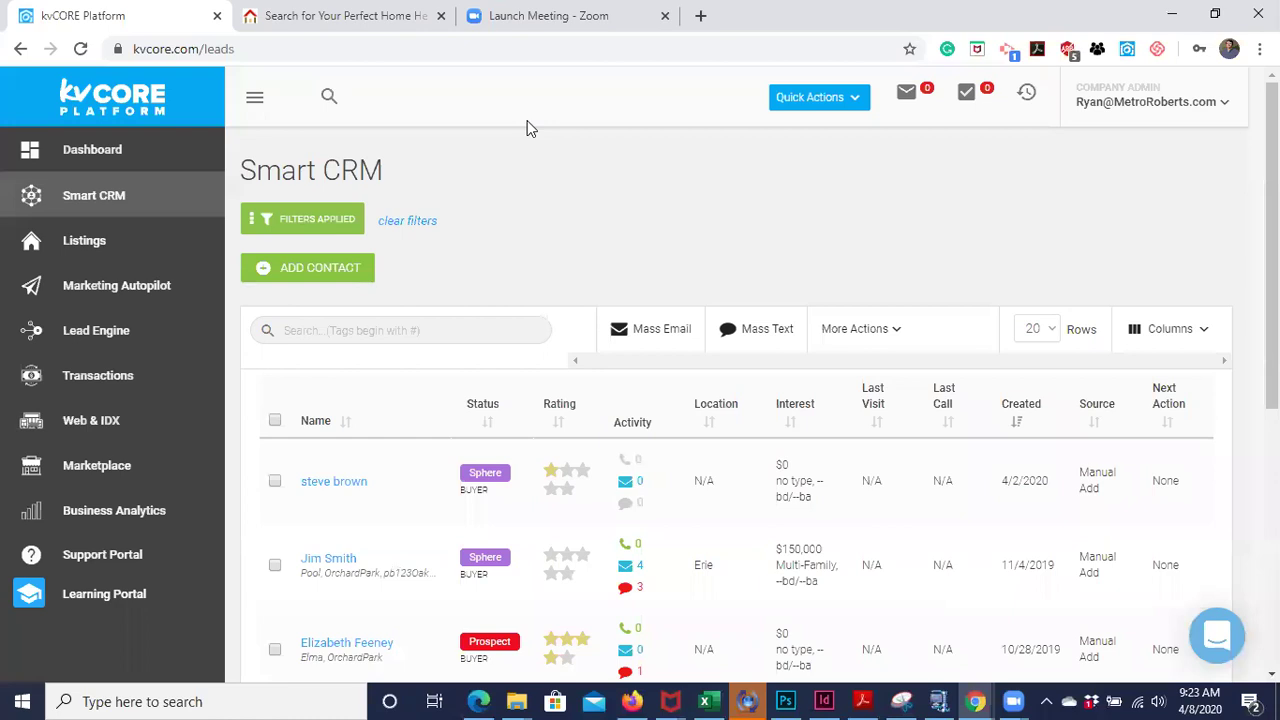
- Go to Listings and clear the filters to show all 10,000 MLS listings
{"action": "left_click", "coordinate": [90, 242]}
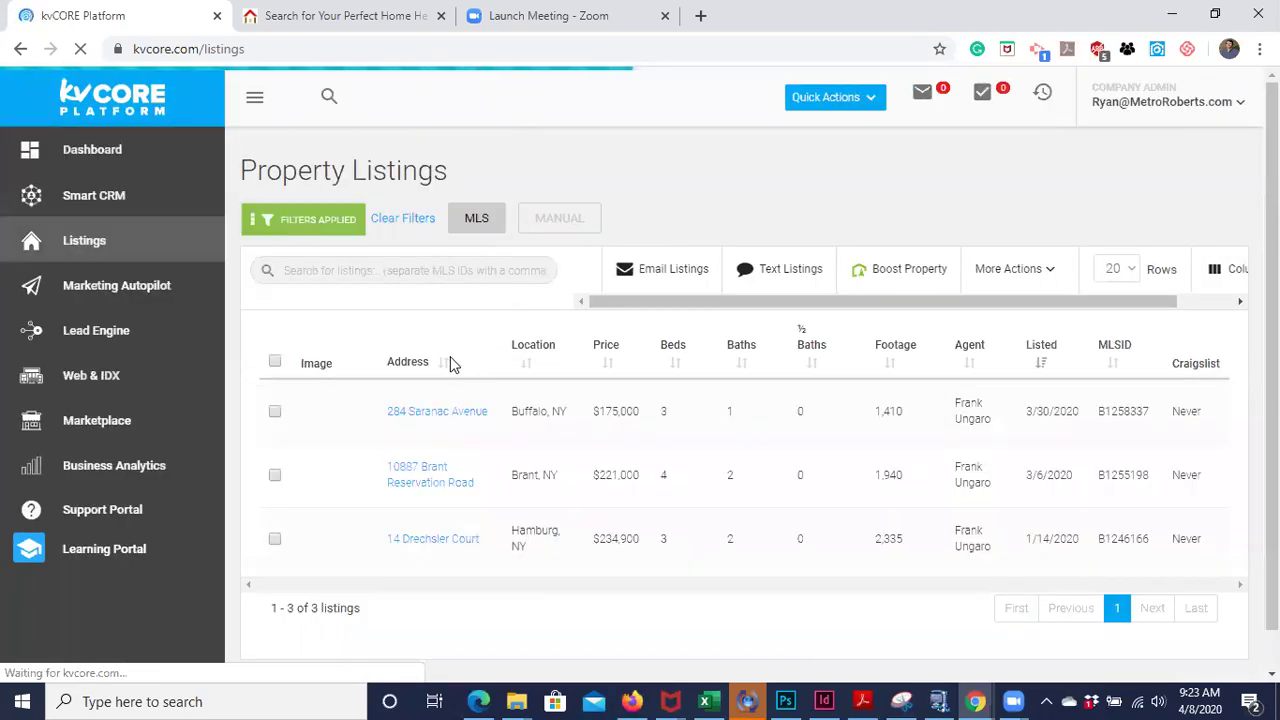
{"action": "left_click", "coordinate": [405, 222]}
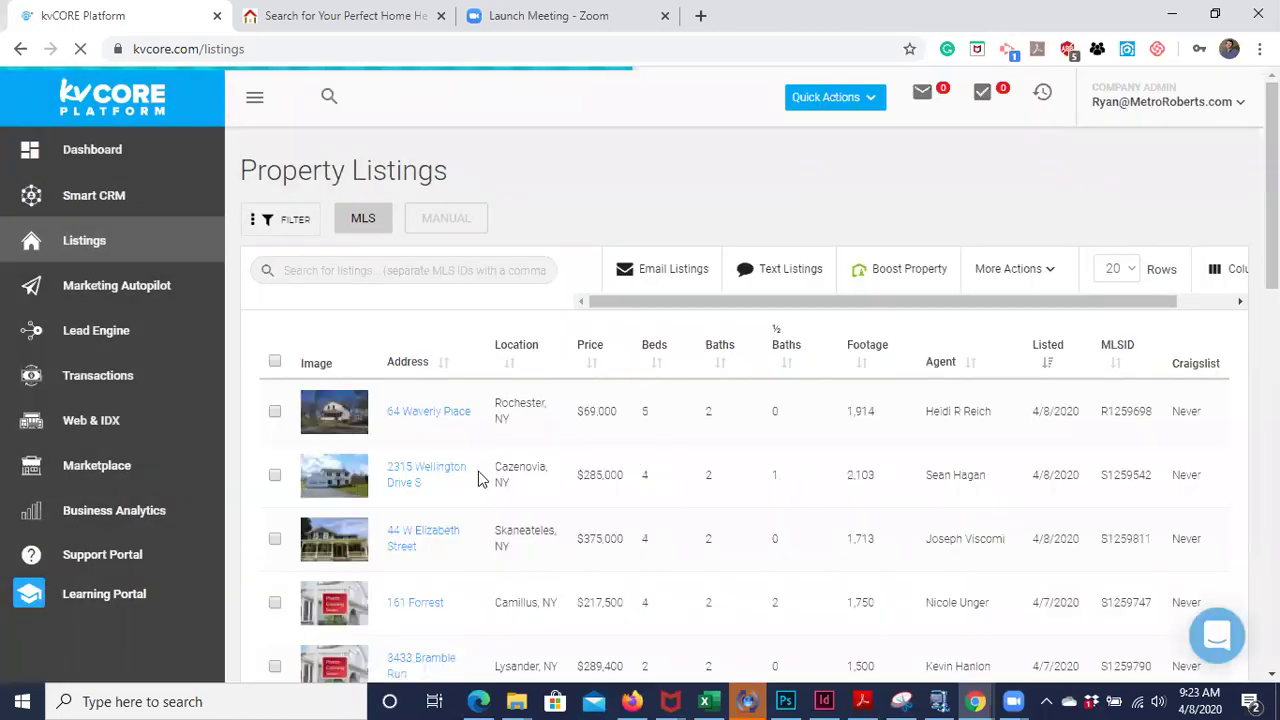
{"action": "scroll", "coordinate": [478, 479], "scroll_direction": "down", "scroll_amount": 11}
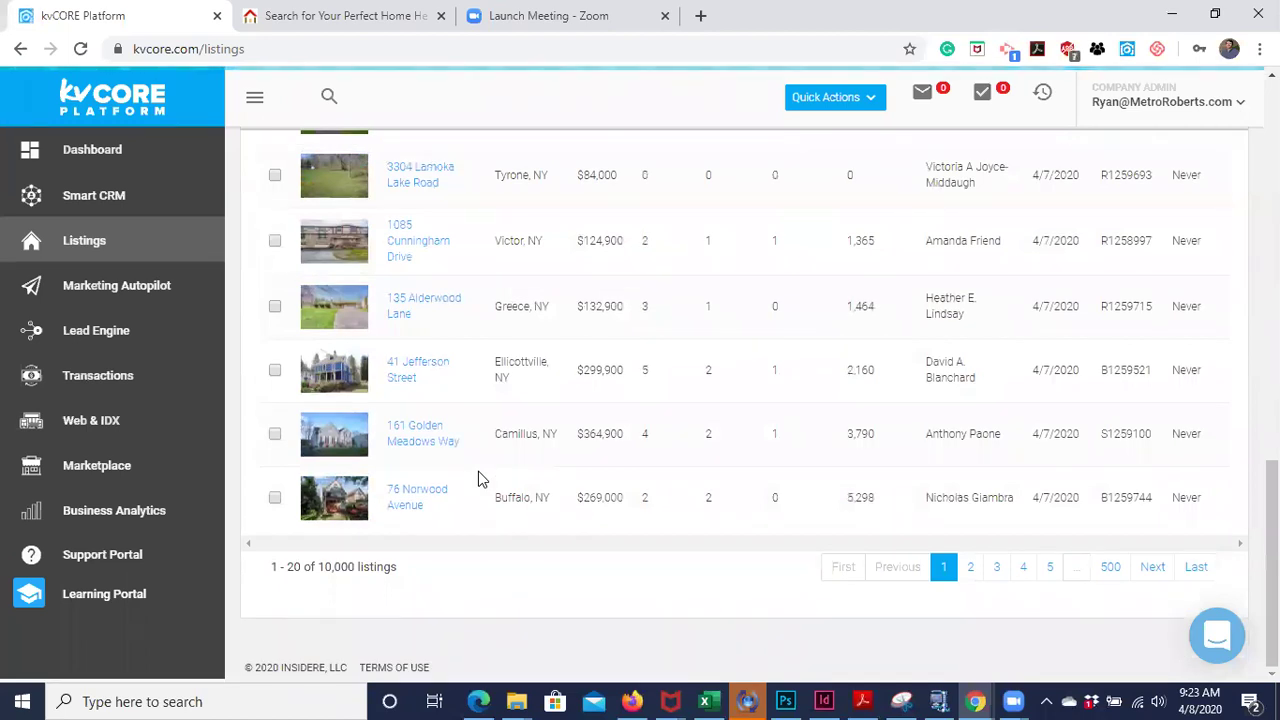
{"action": "scroll", "coordinate": [478, 471], "scroll_direction": "up", "scroll_amount": 10}
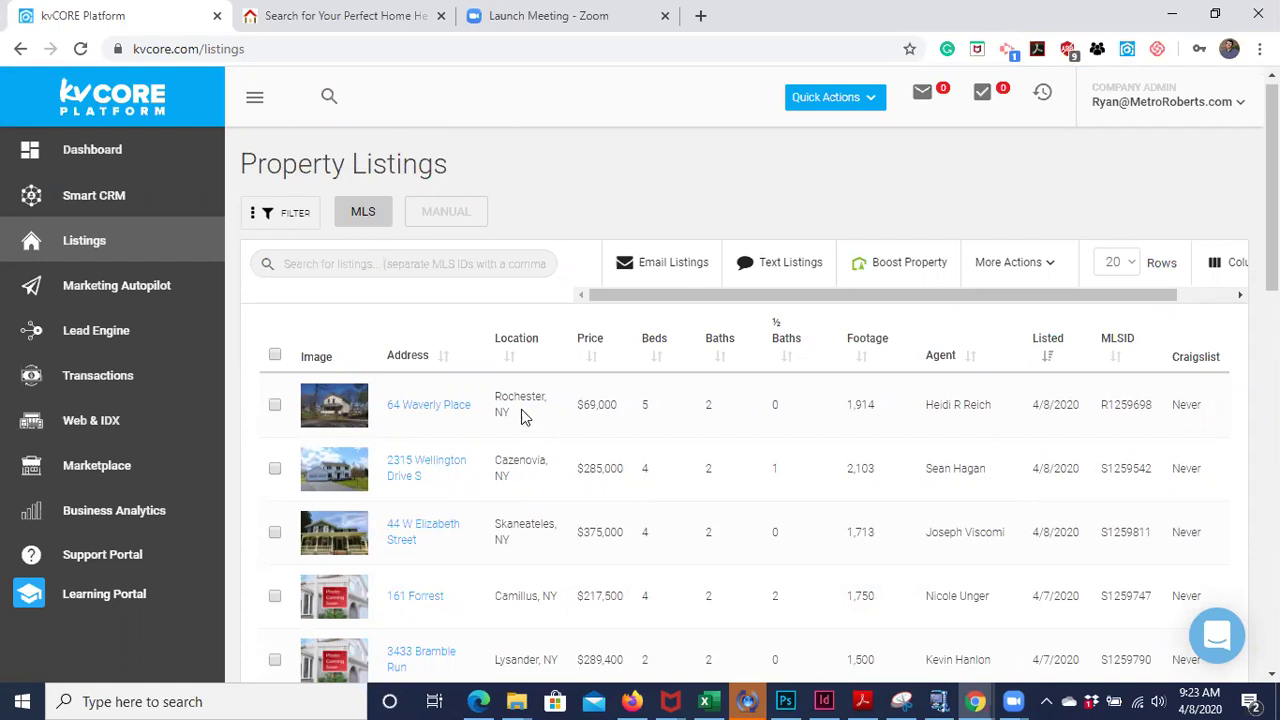
{"action": "scroll", "coordinate": [549, 503], "scroll_direction": "down", "scroll_amount": 4}
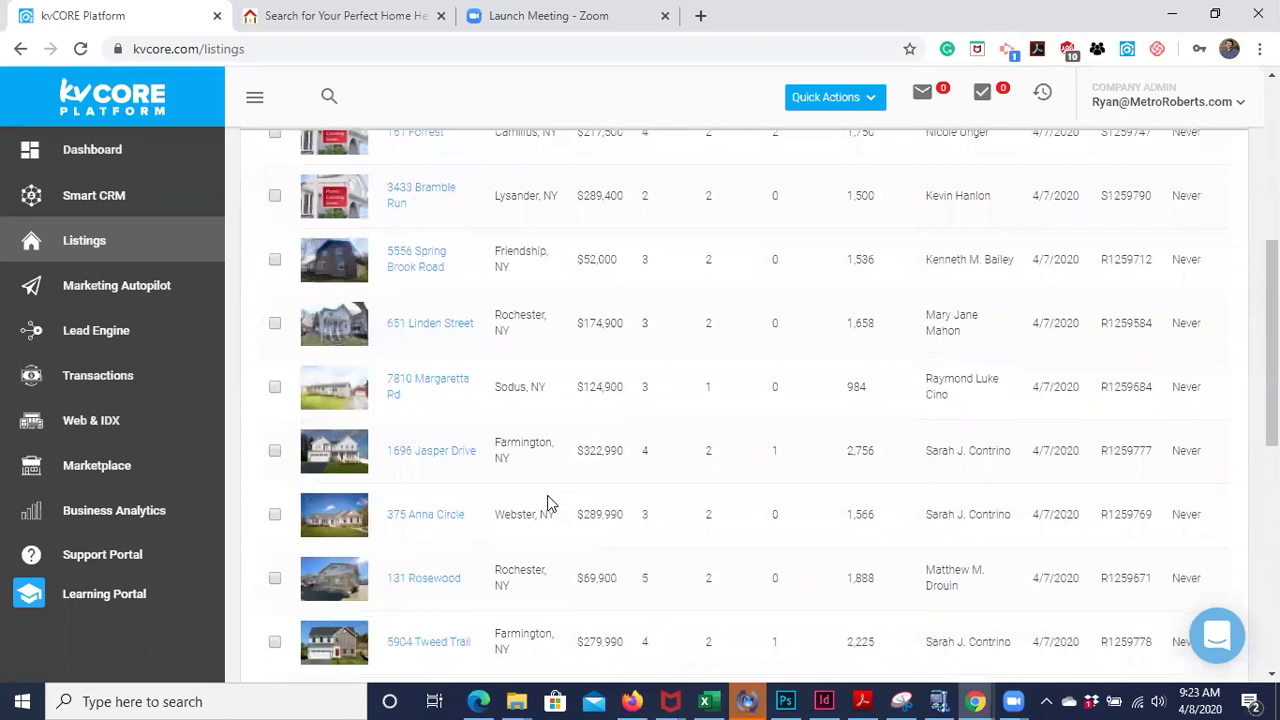
{"action": "scroll", "coordinate": [548, 503], "scroll_direction": "up", "scroll_amount": 5}
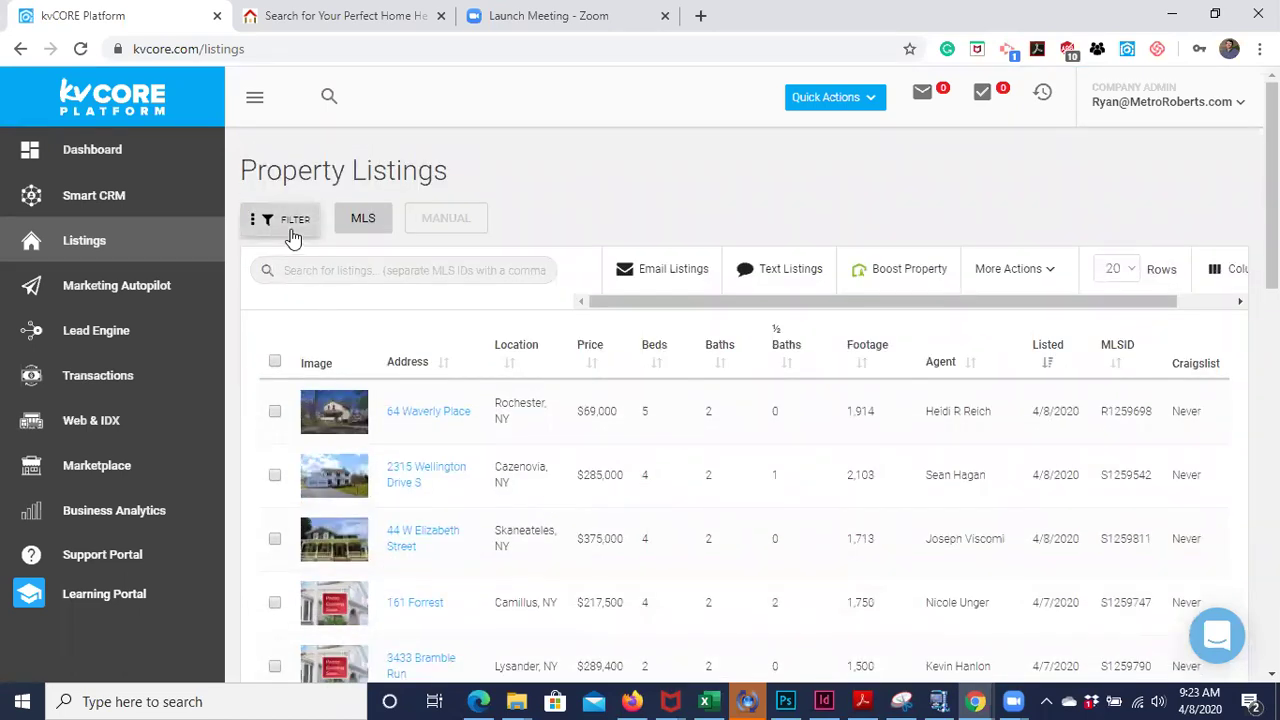
{"action": "left_click", "coordinate": [292, 236]}
{"action": "scroll", "coordinate": [375, 331], "scroll_direction": "down", "scroll_amount": 1}
{"action": "scroll", "coordinate": [374, 331], "scroll_direction": "up", "scroll_amount": 1}
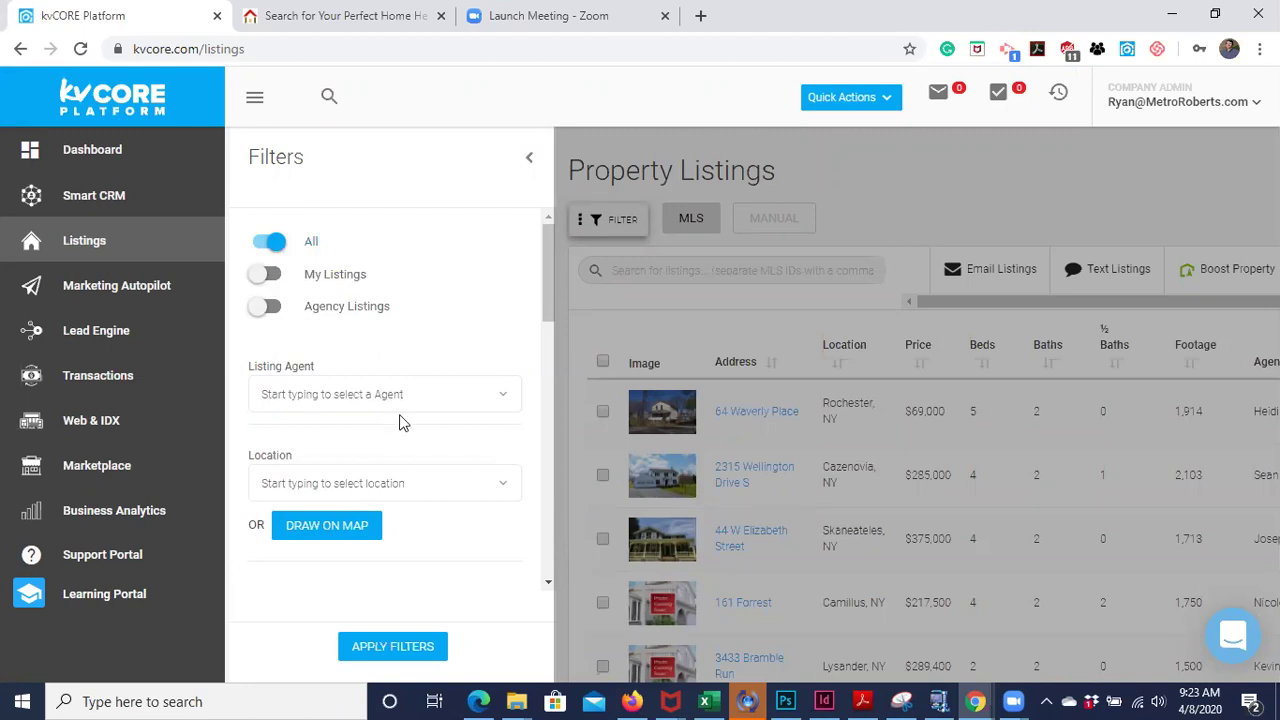
{"action": "scroll", "coordinate": [400, 420], "scroll_direction": "down", "scroll_amount": 1}
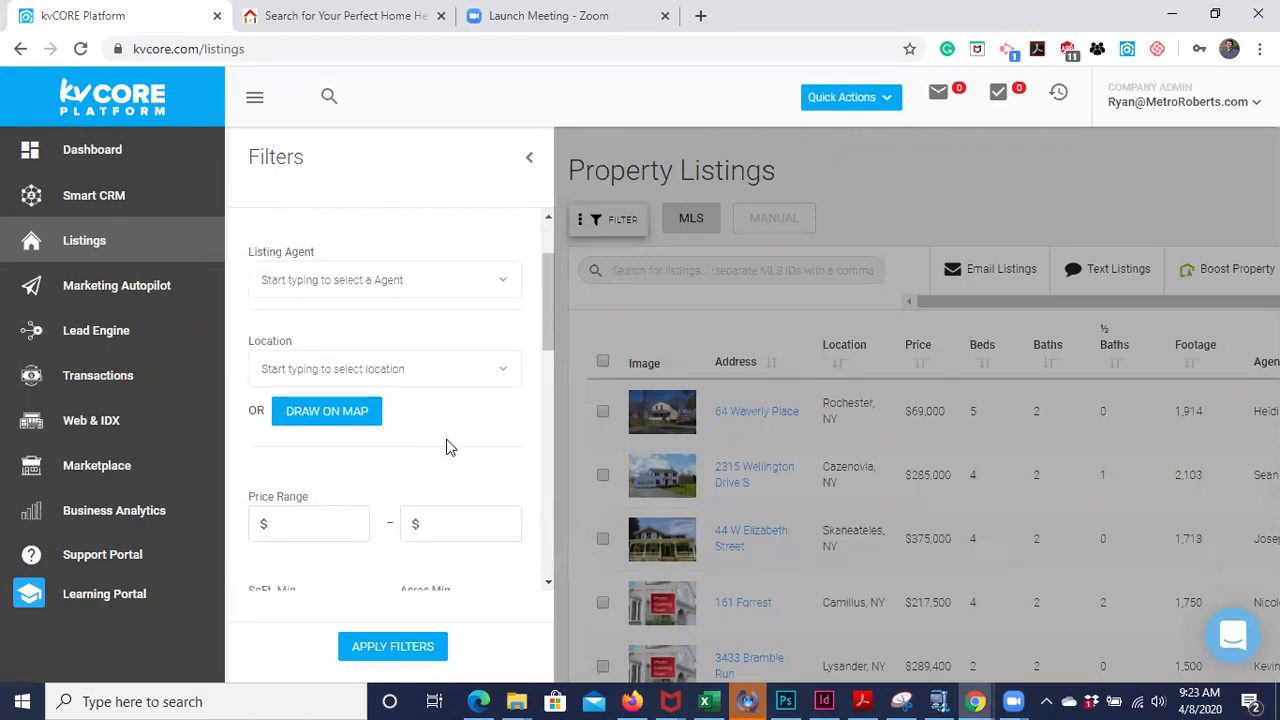
{"action": "scroll", "coordinate": [448, 447], "scroll_direction": "down", "scroll_amount": 1}
{"action": "scroll", "coordinate": [448, 447], "scroll_direction": "up", "scroll_amount": 2}
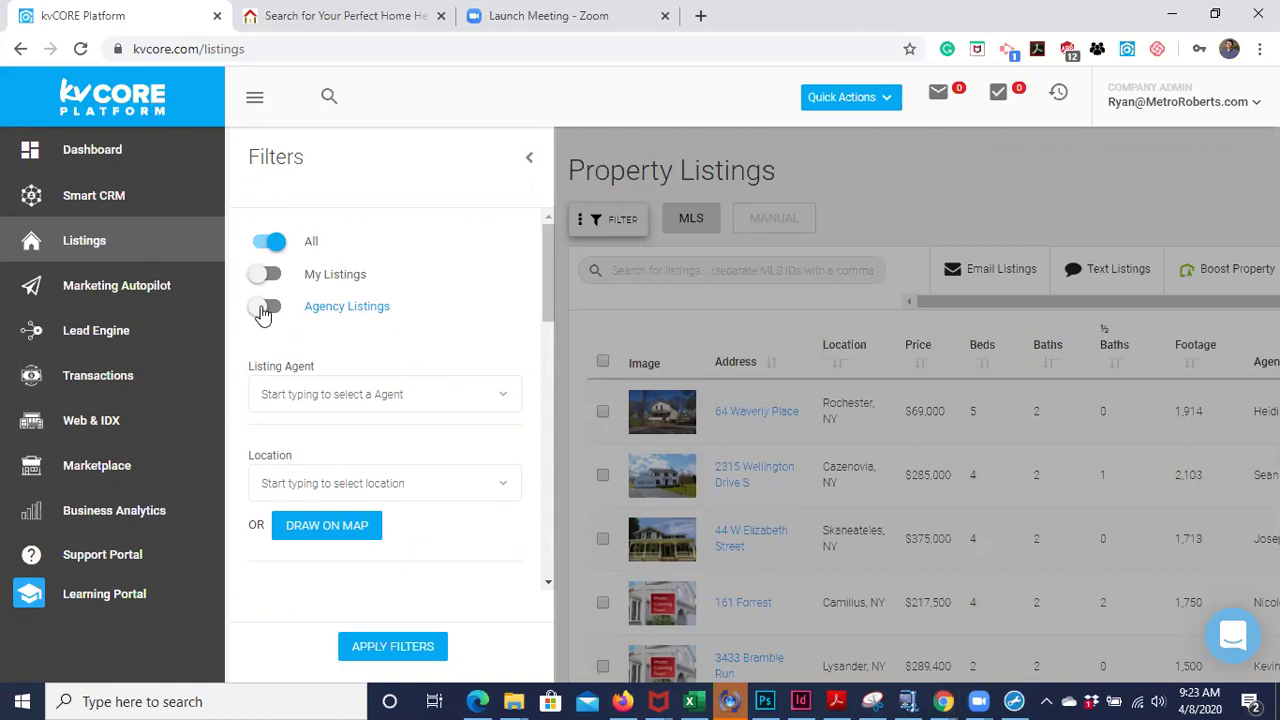
{"action": "left_click", "coordinate": [265, 308]}
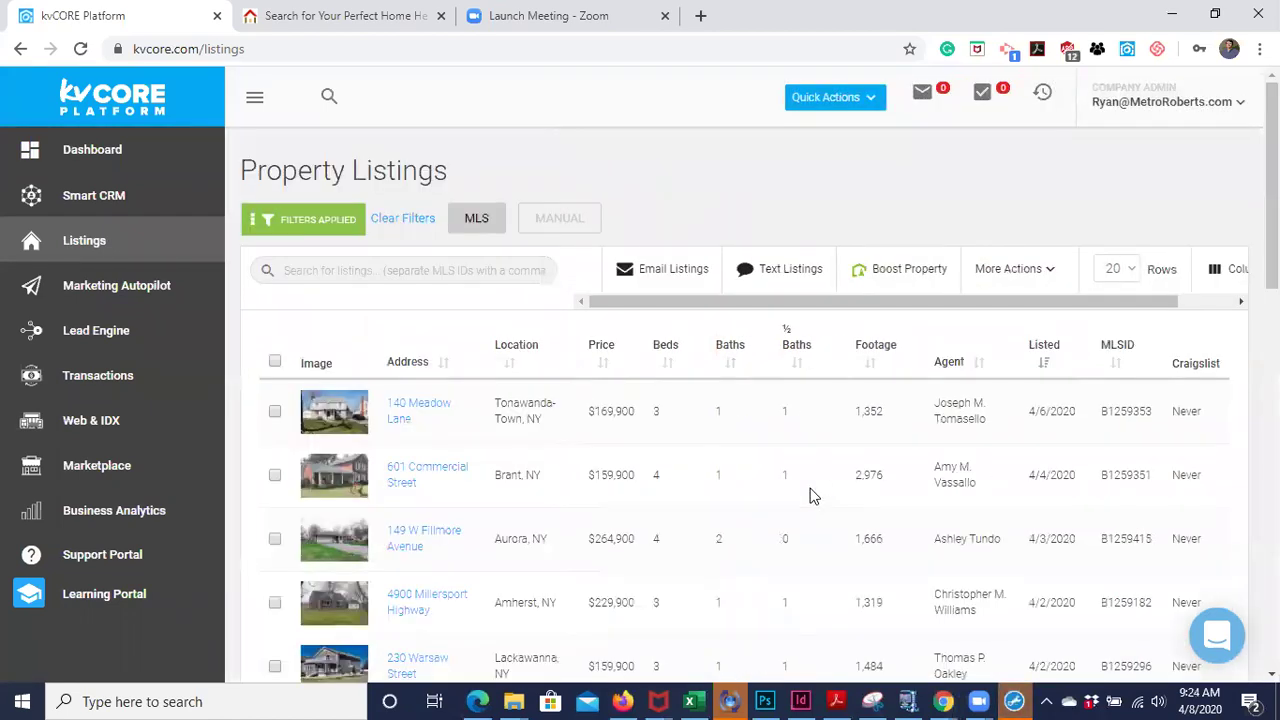
{"action": "scroll", "coordinate": [812, 495], "scroll_direction": "down", "scroll_amount": 3}
{"action": "scroll", "coordinate": [812, 495], "scroll_direction": "down", "scroll_amount": 7}
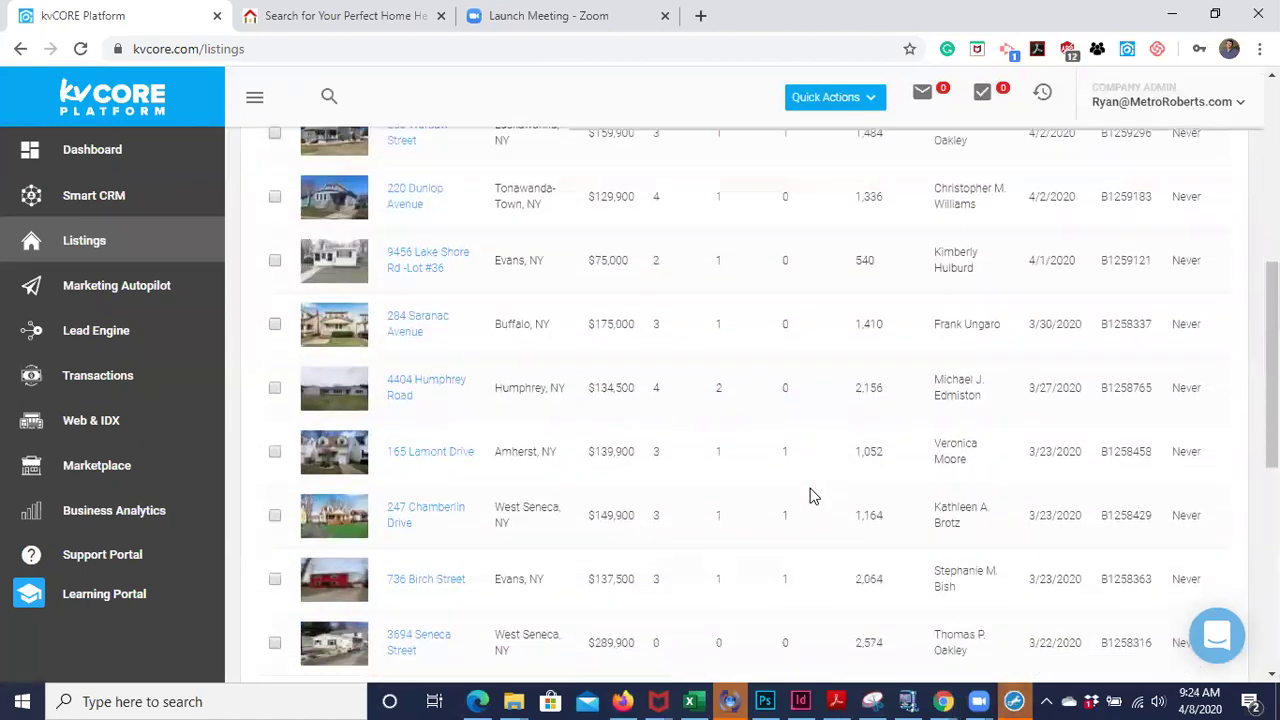
{"action": "scroll", "coordinate": [812, 495], "scroll_direction": "up", "scroll_amount": 10}
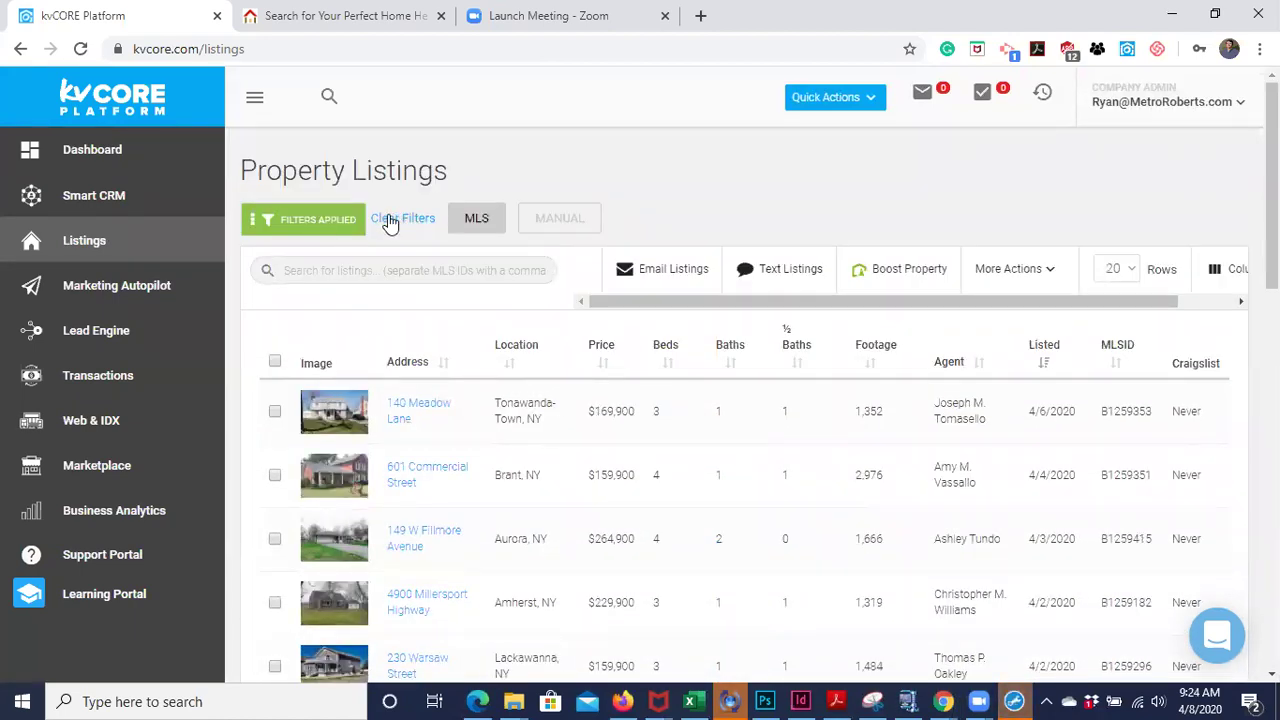
- Clear the agency-only filter and reopen the filters to try limiting listings to My Listings
{"action": "left_click", "coordinate": [390, 220]}
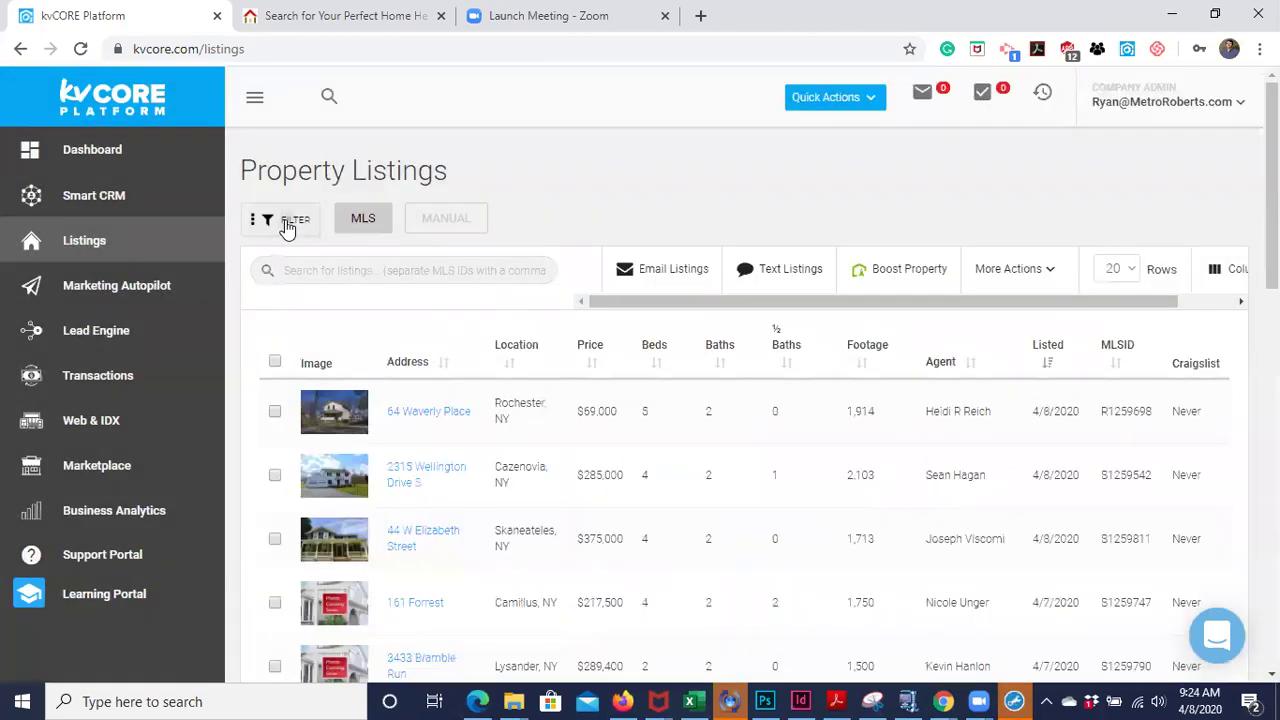
{"action": "left_click", "coordinate": [287, 222]}
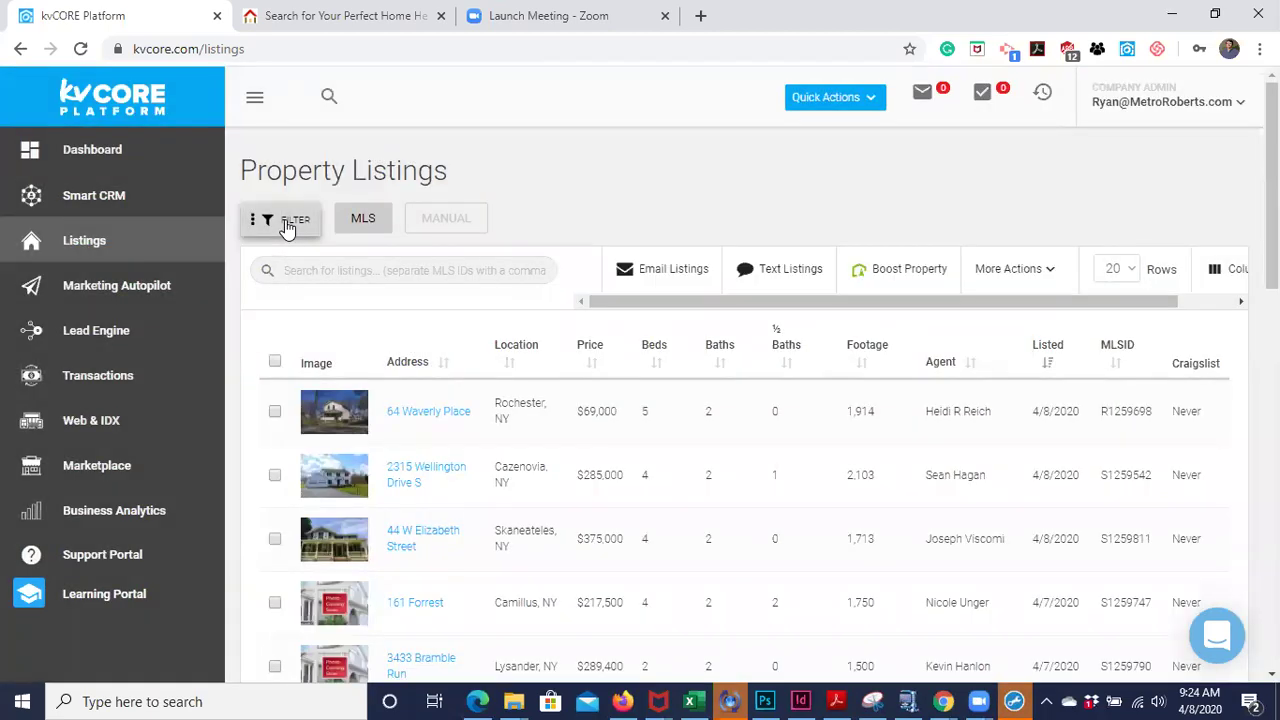
{"action": "left_click", "coordinate": [286, 222]}
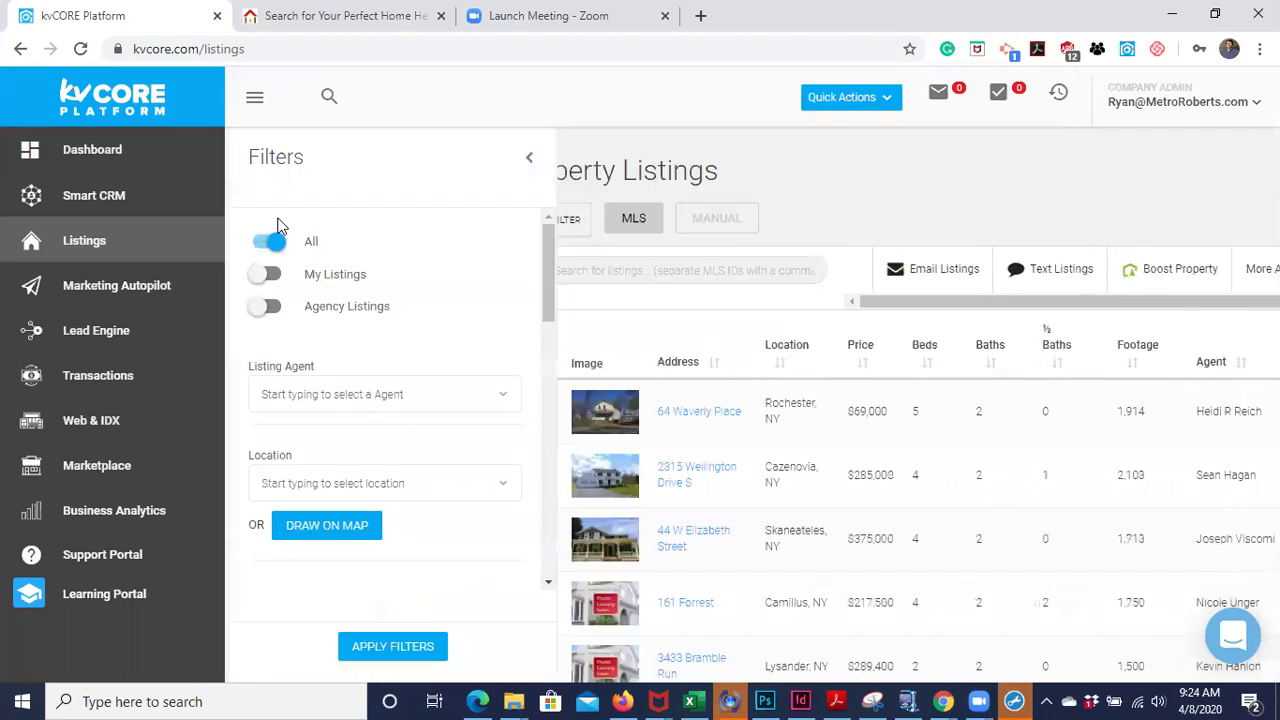
{"action": "left_click", "coordinate": [266, 275]}
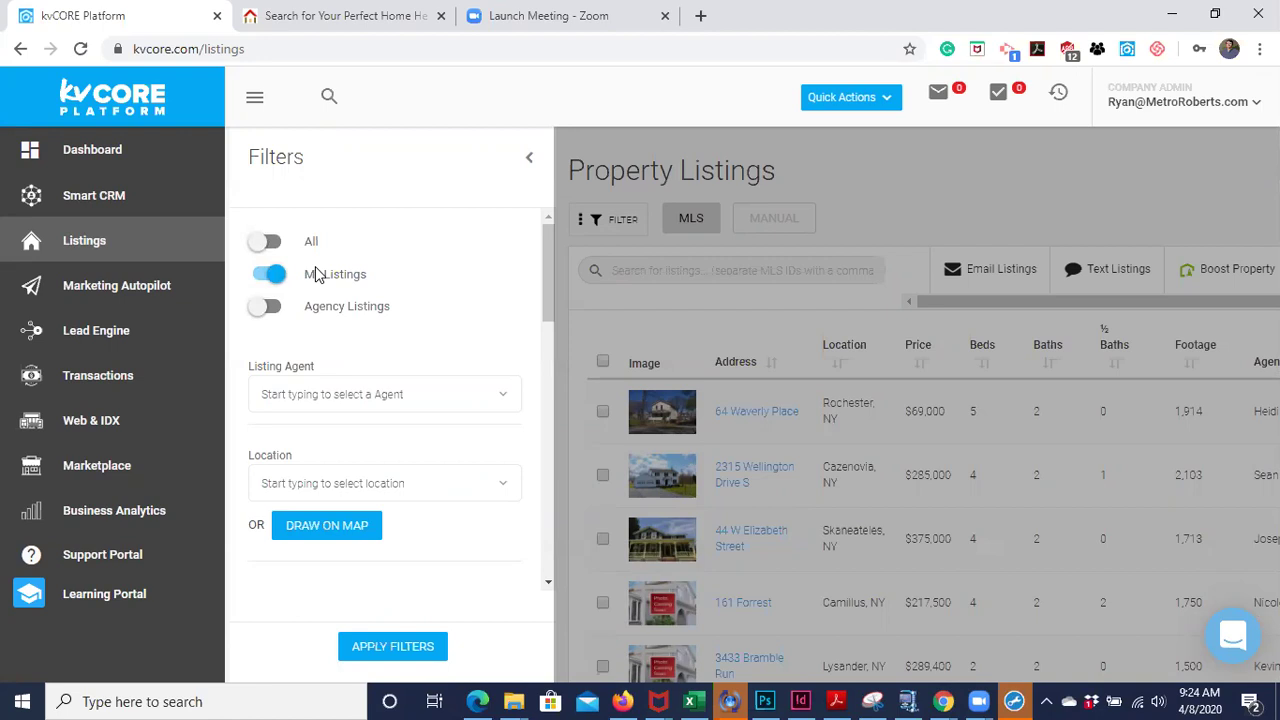
- Switch the filter to Agency Listings and apply it, showing 244 listings over 13 pages
{"action": "left_click", "coordinate": [262, 241]}
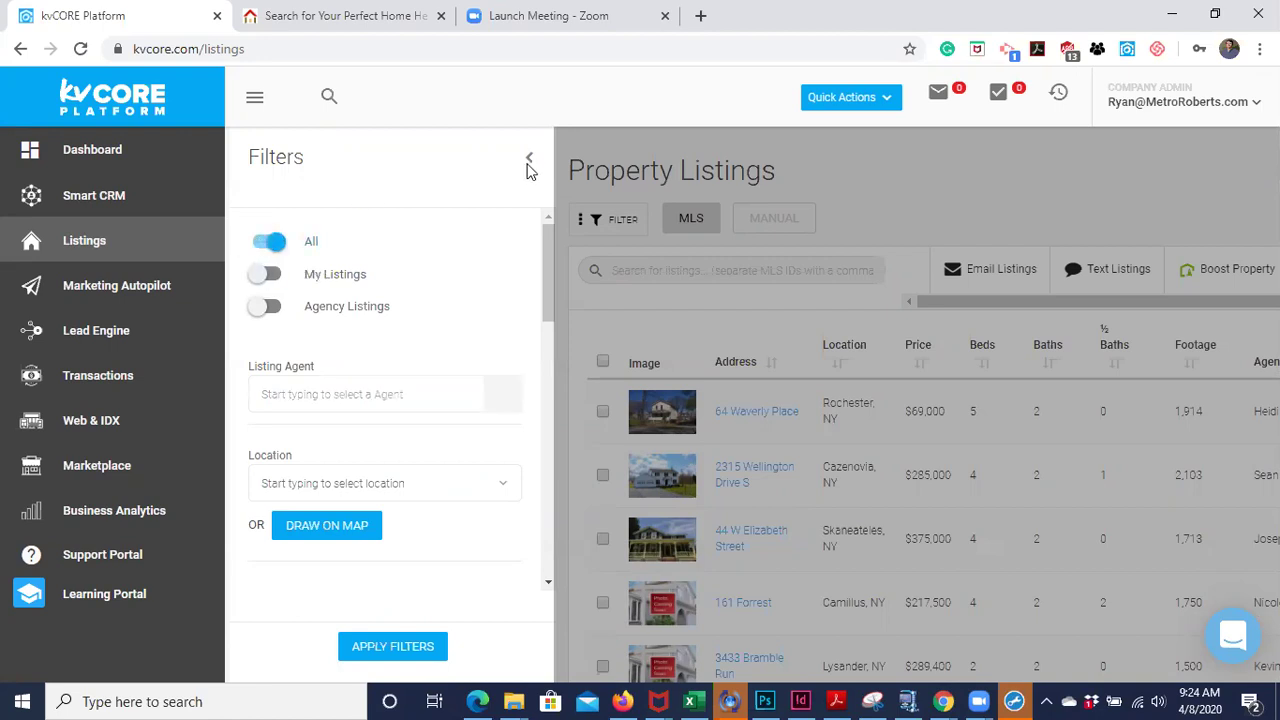
{"action": "left_click", "coordinate": [266, 306]}
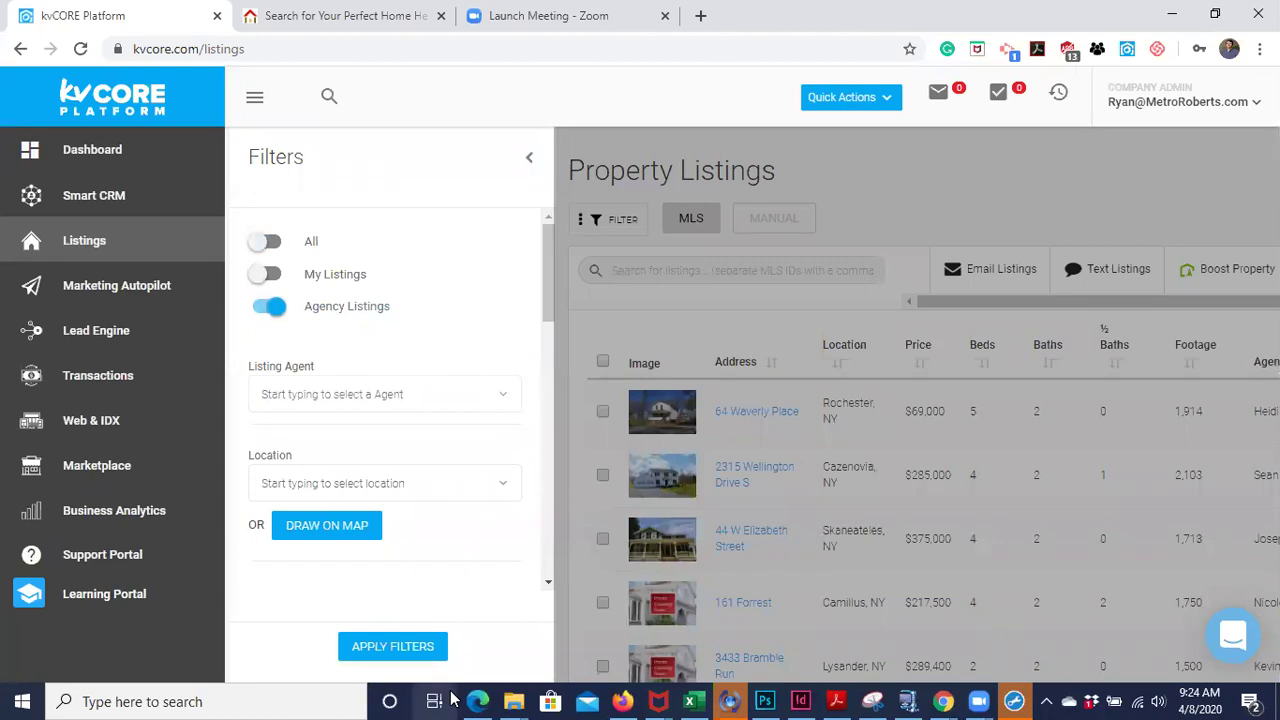
{"action": "left_click", "coordinate": [395, 652]}
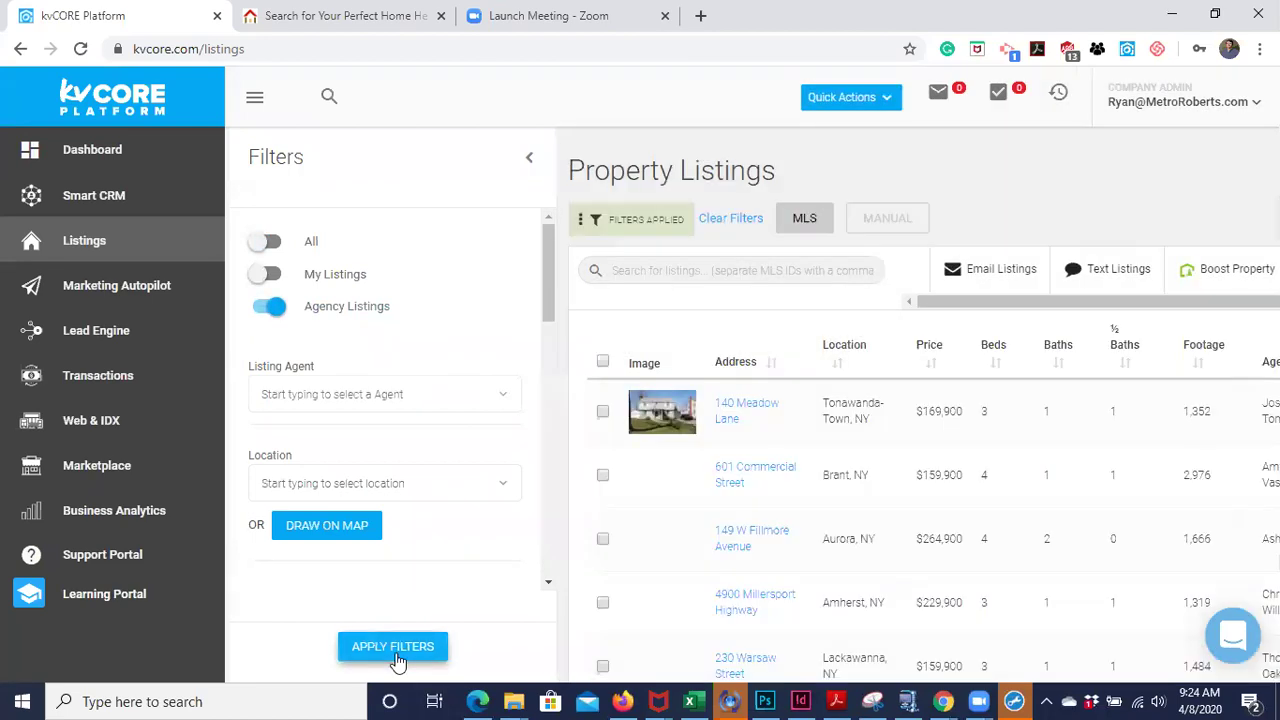
{"action": "scroll", "coordinate": [723, 534], "scroll_direction": "down", "scroll_amount": 3}
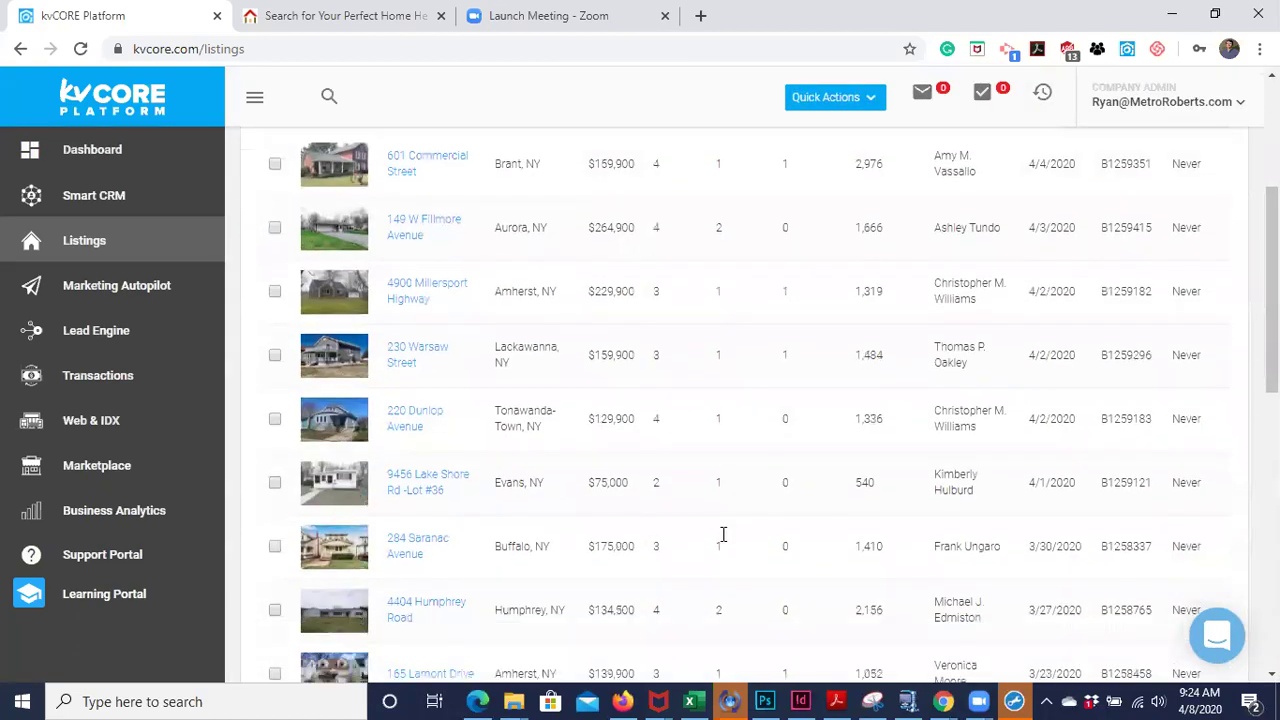
{"action": "scroll", "coordinate": [723, 534], "scroll_direction": "down", "scroll_amount": 8}
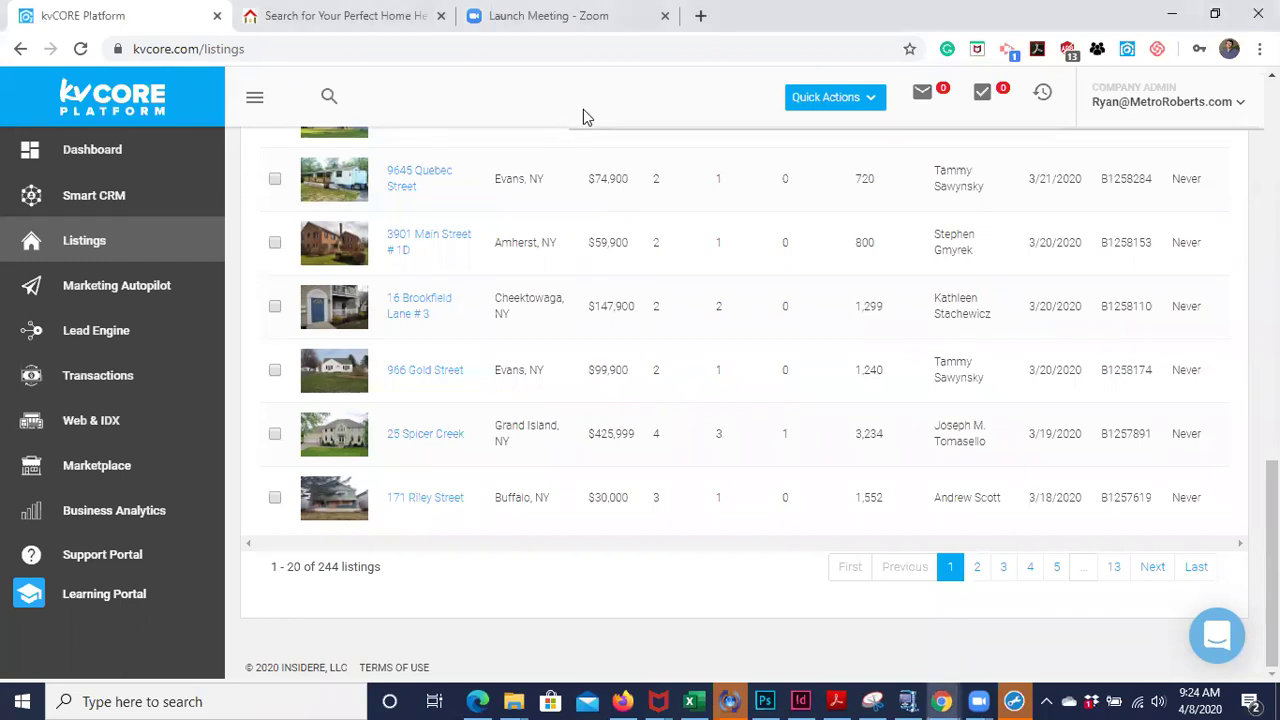
{"action": "scroll", "coordinate": [618, 305], "scroll_direction": "up", "scroll_amount": 4}
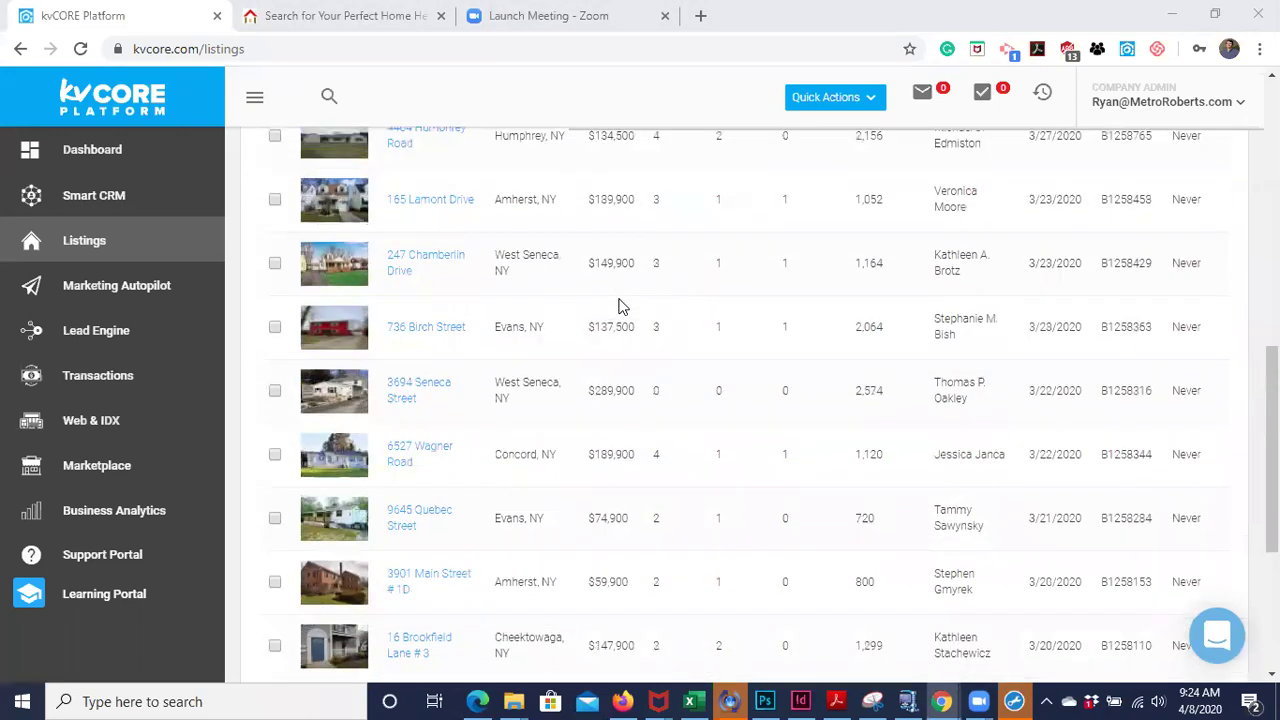
{"action": "scroll", "coordinate": [618, 305], "scroll_direction": "up", "scroll_amount": 7}
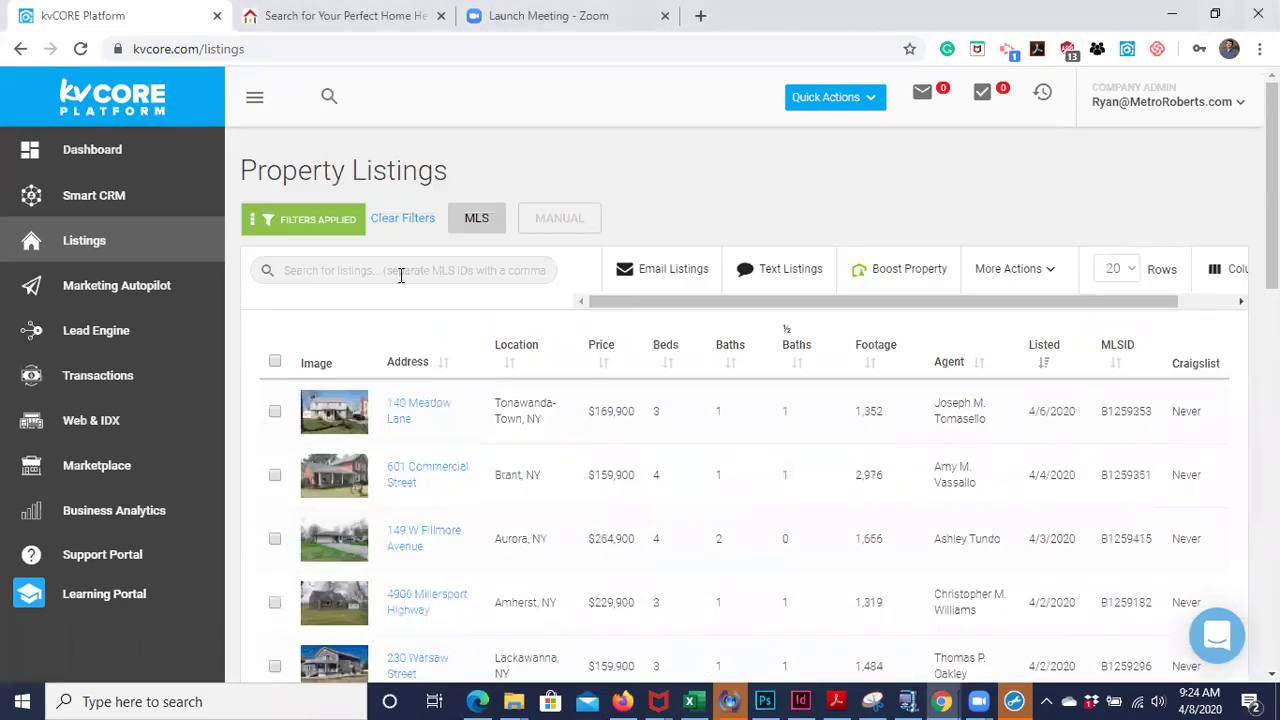
{"action": "left_click", "coordinate": [400, 272]}
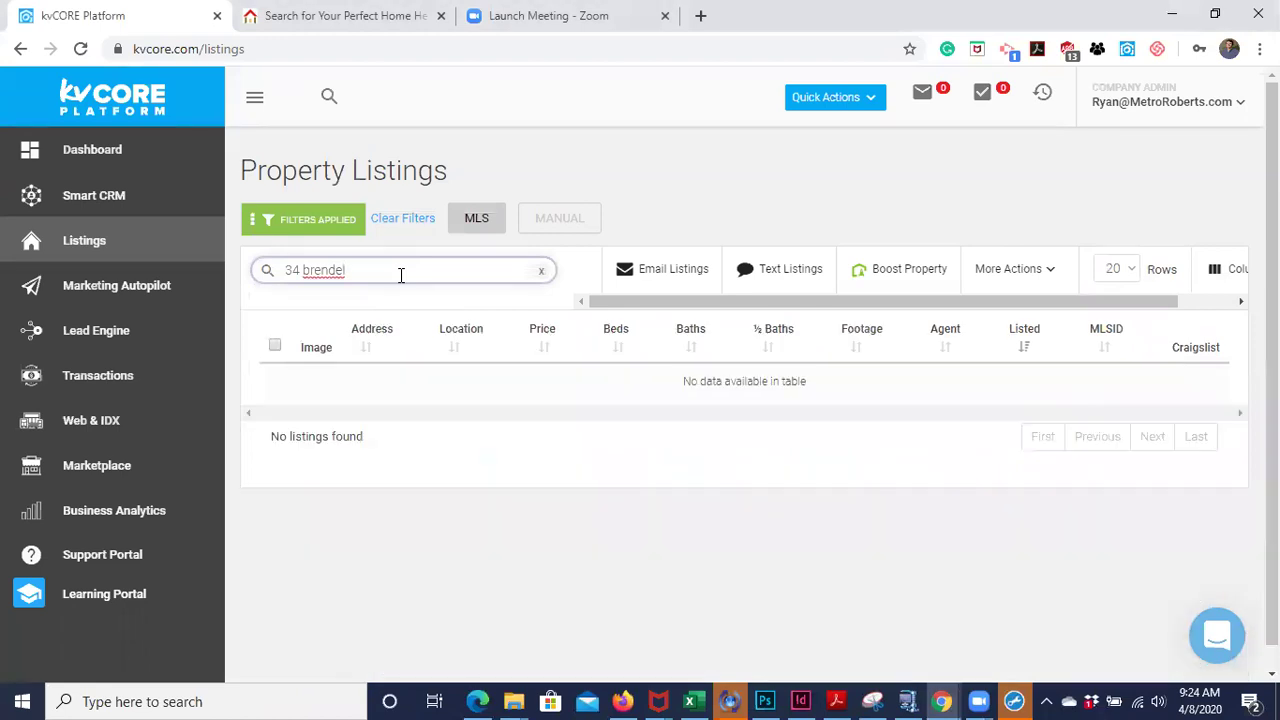
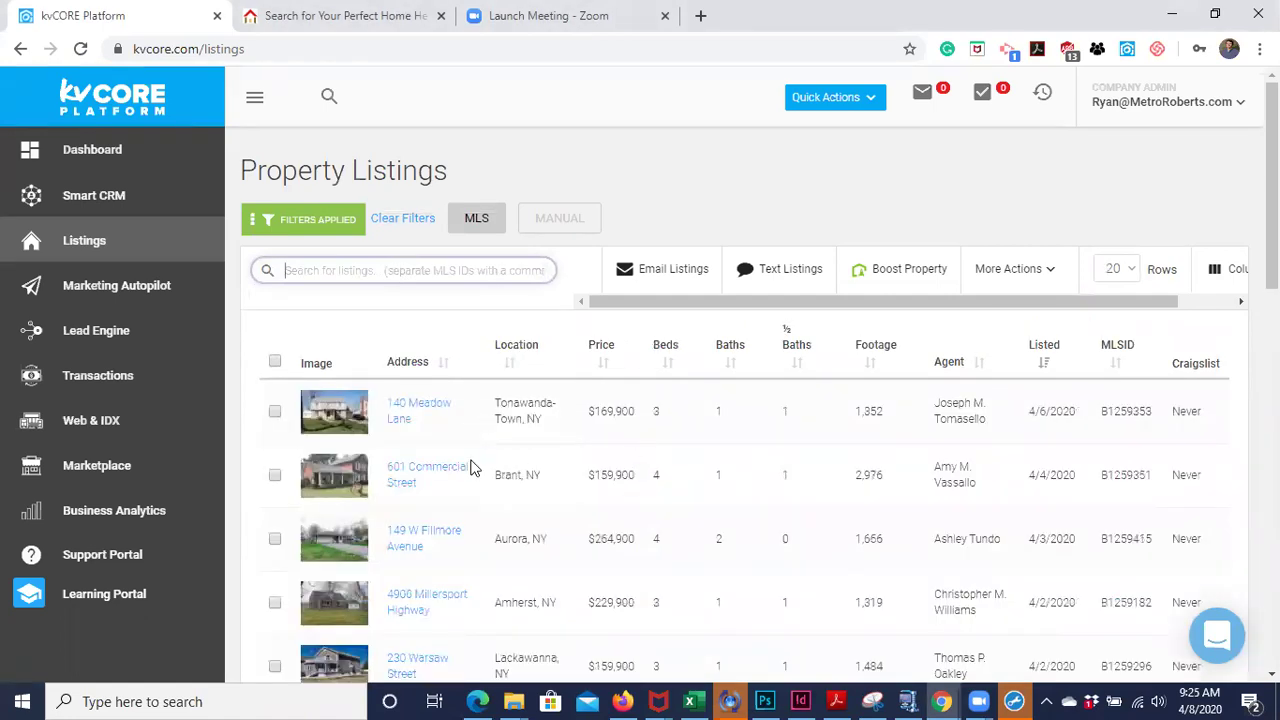
{"action": "left_click", "coordinate": [422, 475]}
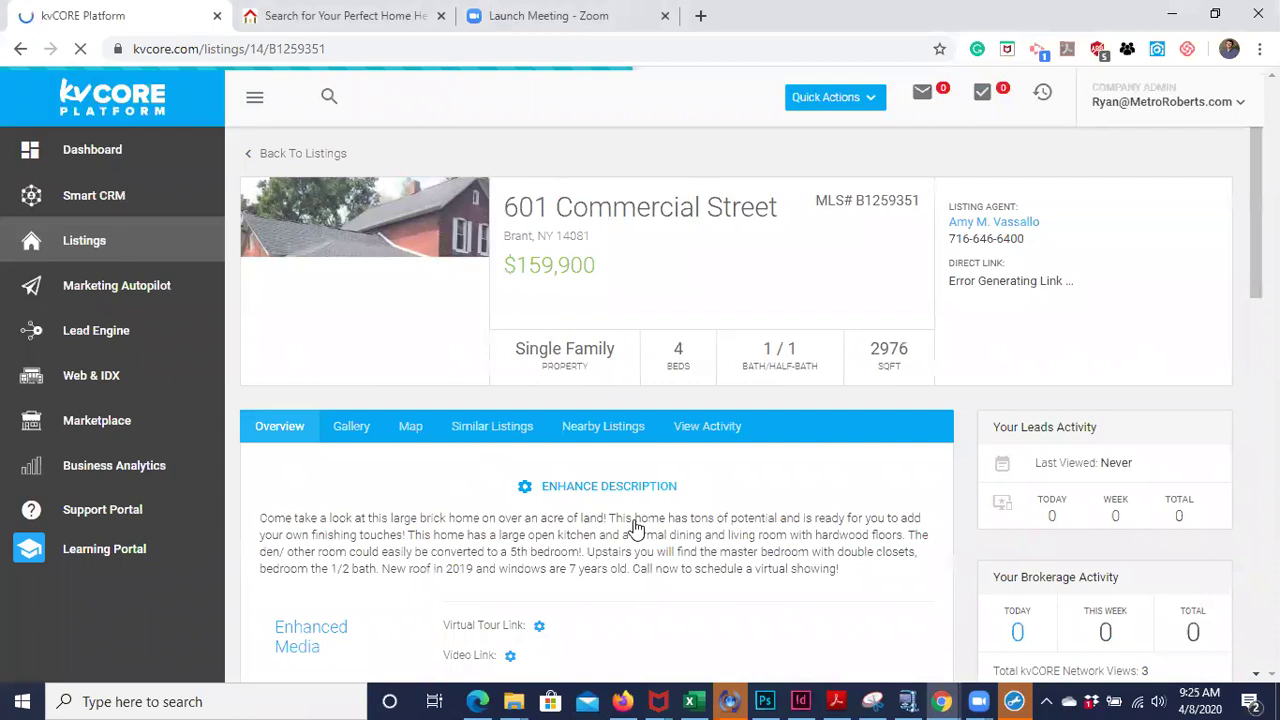
{"action": "scroll", "coordinate": [633, 527], "scroll_direction": "down", "scroll_amount": 1}
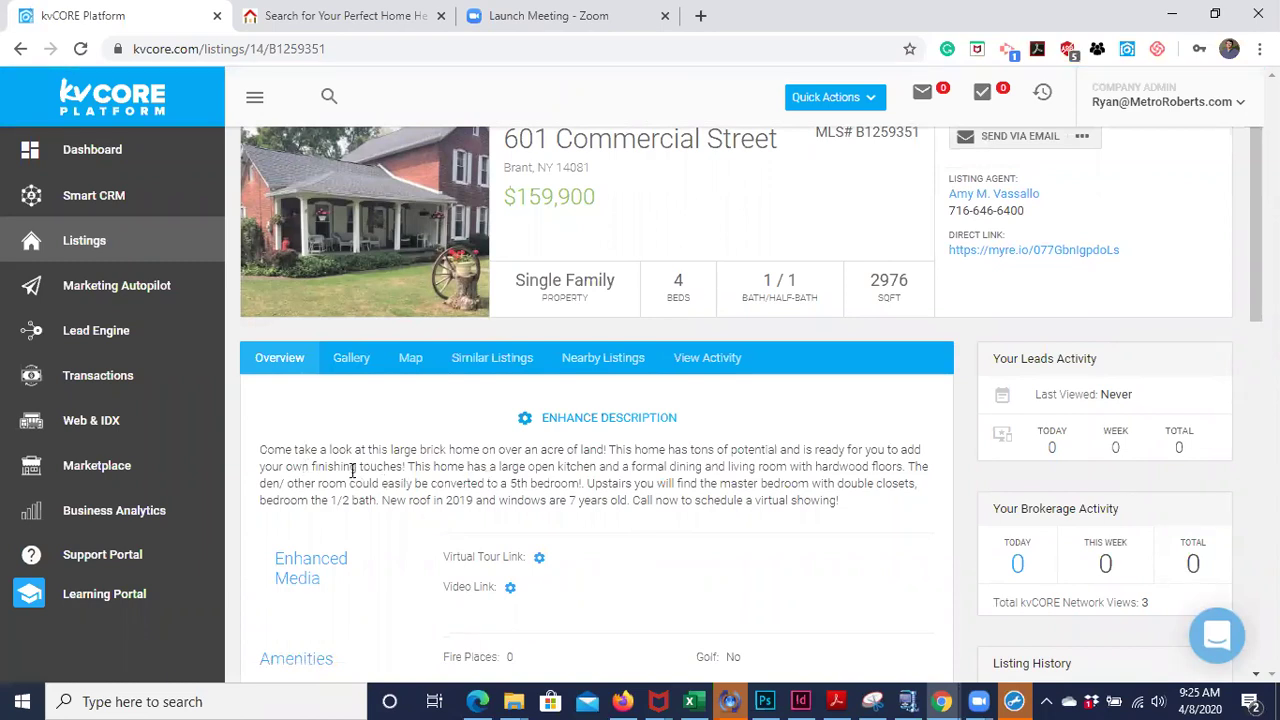
{"action": "scroll", "coordinate": [352, 470], "scroll_direction": "down", "scroll_amount": 1}
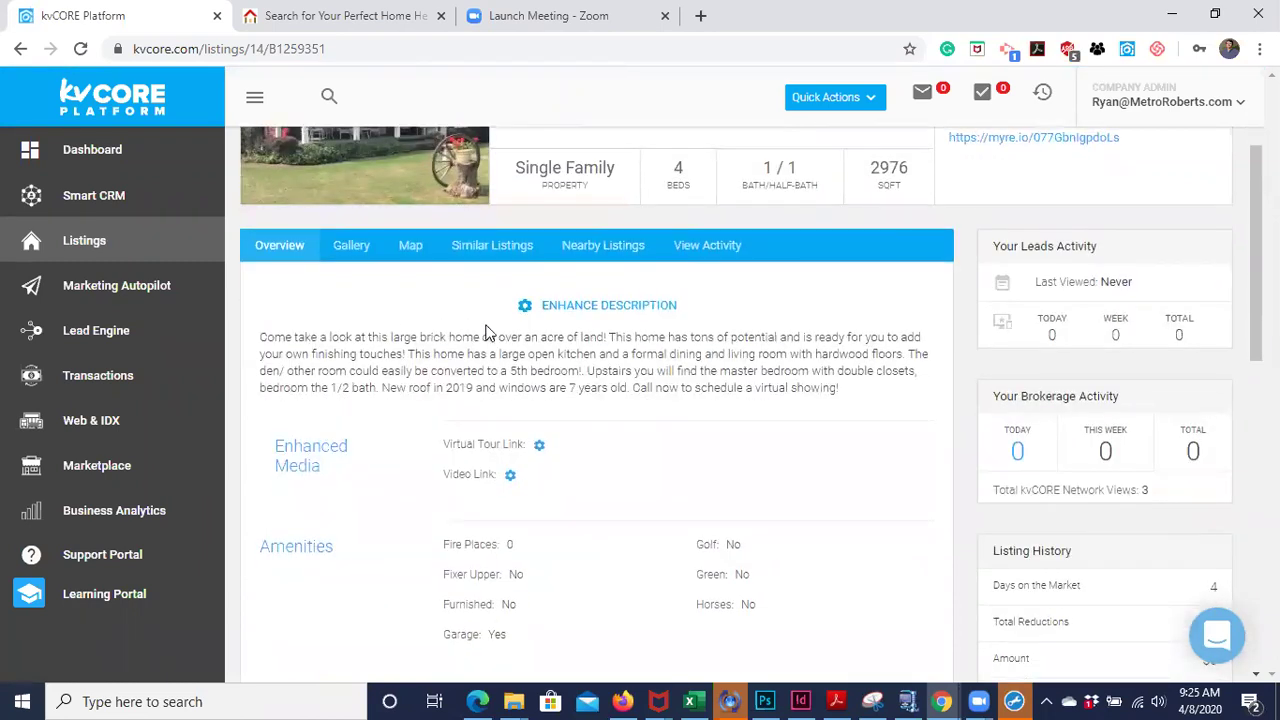
{"action": "scroll", "coordinate": [580, 360], "scroll_direction": "down", "scroll_amount": 1}
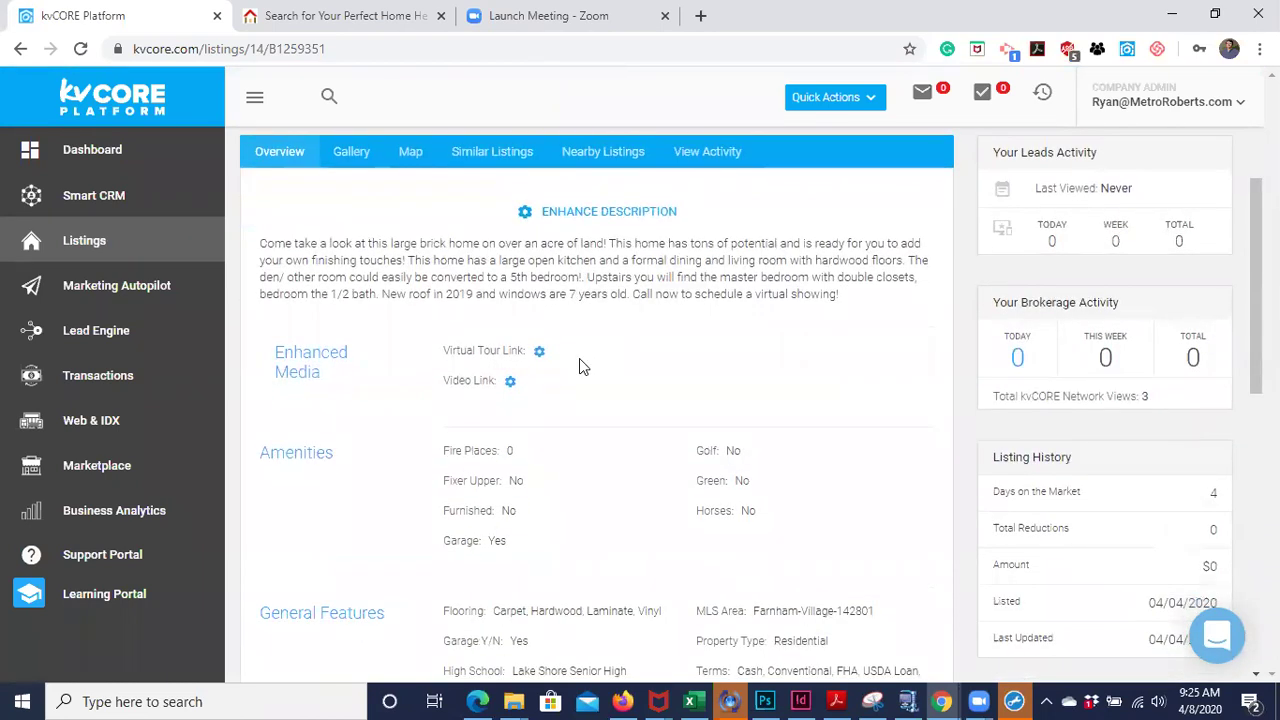
{"action": "scroll", "coordinate": [580, 362], "scroll_direction": "down", "scroll_amount": 3}
{"action": "scroll", "coordinate": [583, 366], "scroll_direction": "down", "scroll_amount": 4}
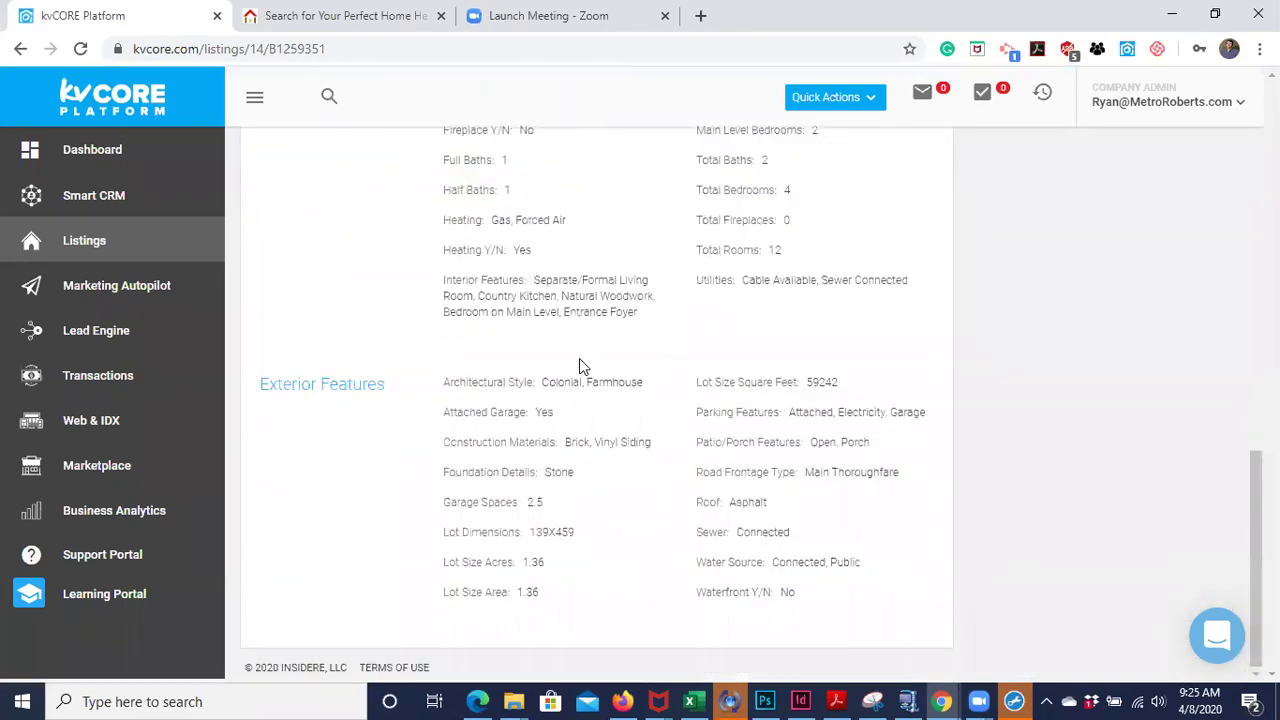
{"action": "scroll", "coordinate": [580, 365], "scroll_direction": "up", "scroll_amount": 8}
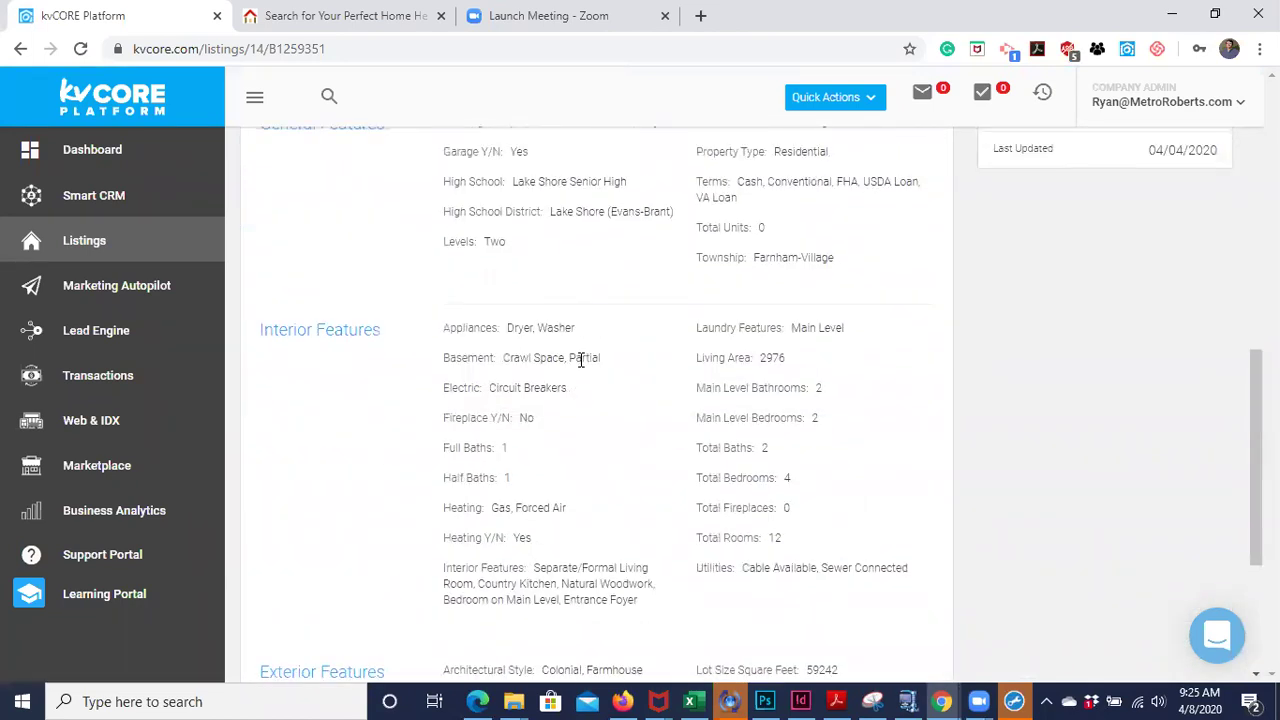
{"action": "scroll", "coordinate": [582, 367], "scroll_direction": "up", "scroll_amount": 3}
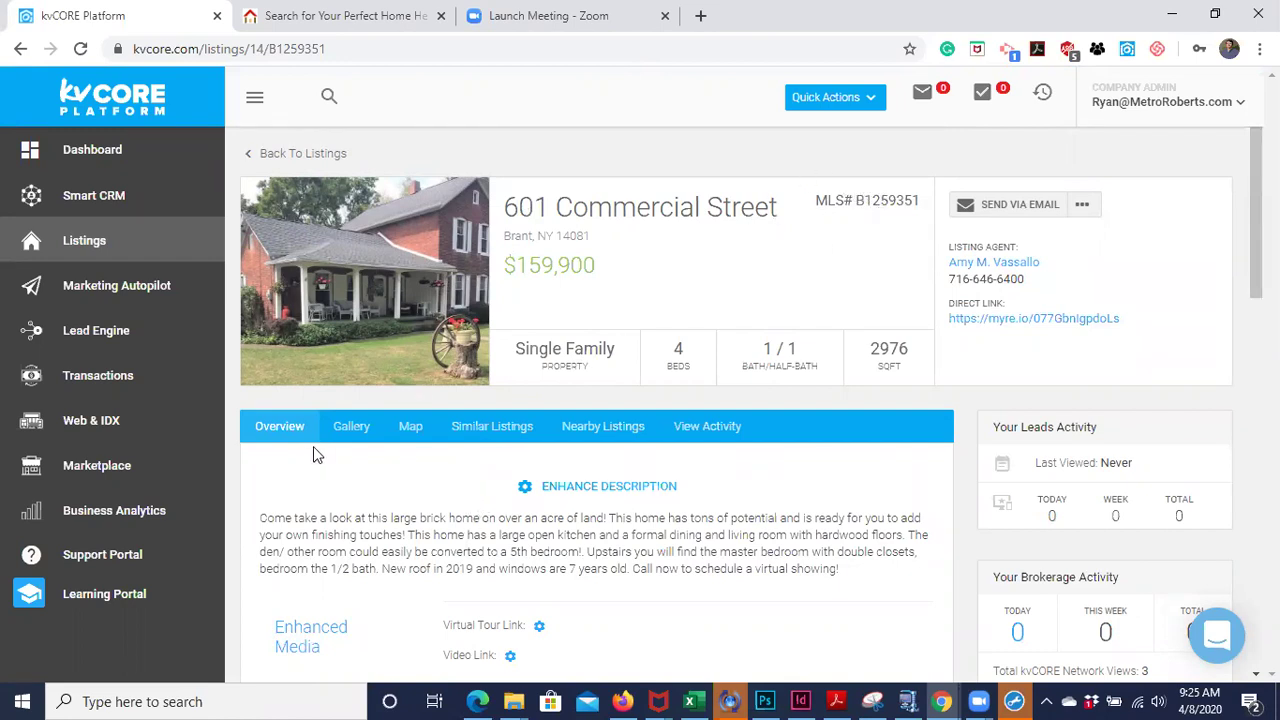
- View the listing's photo Gallery, then its Location map around Brant, Farnham and Lake Erie Beach
{"action": "left_click", "coordinate": [363, 441]}
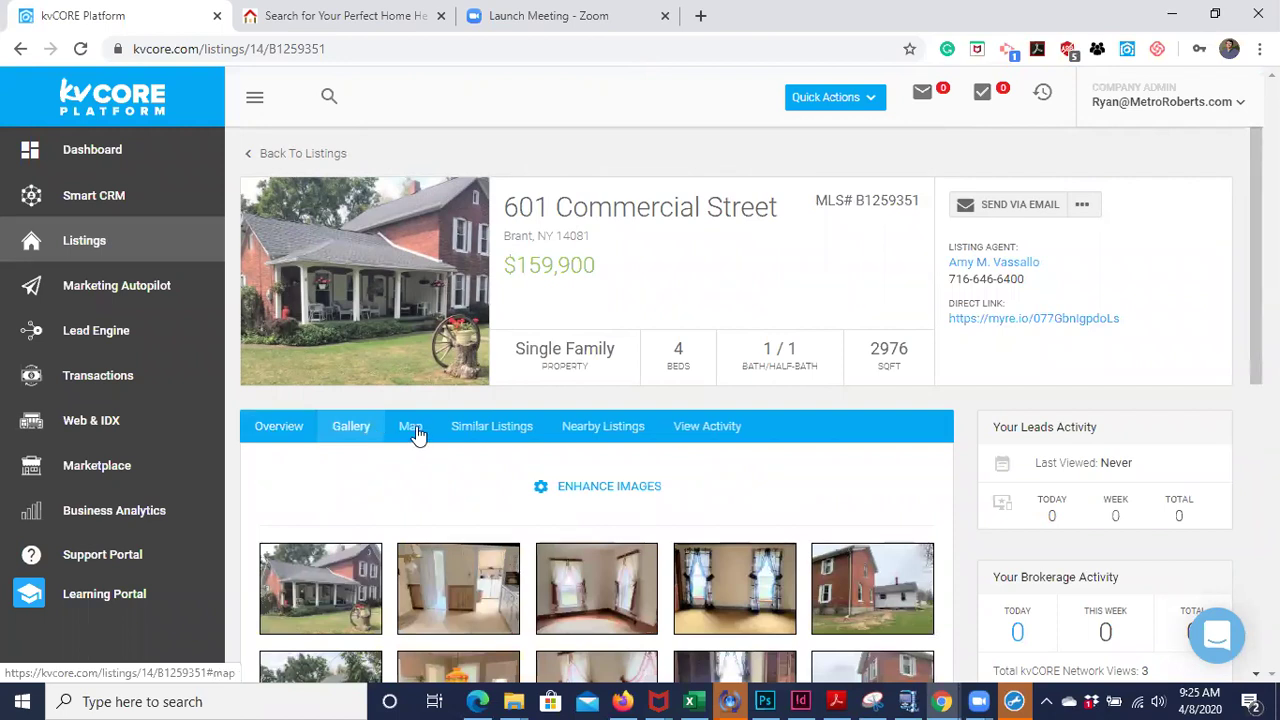
{"action": "left_click", "coordinate": [416, 433]}
{"action": "scroll", "coordinate": [512, 478], "scroll_direction": "down", "scroll_amount": 2}
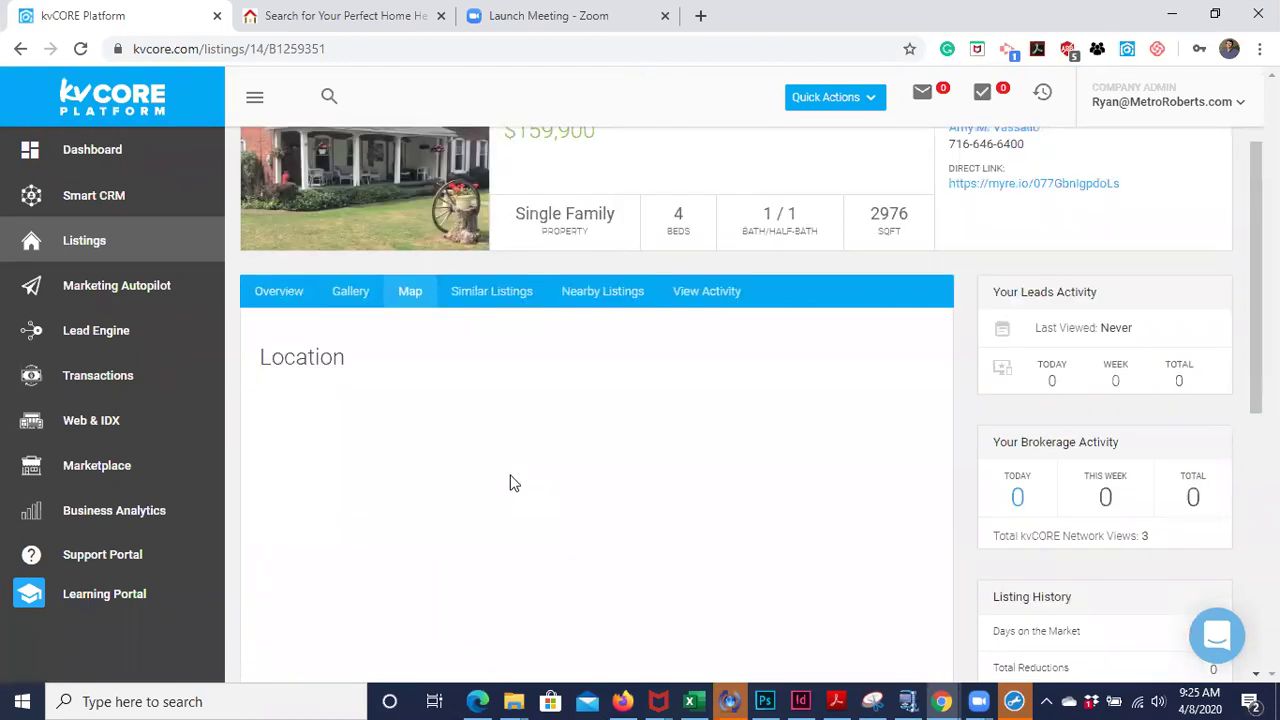
{"action": "scroll", "coordinate": [510, 474], "scroll_direction": "down", "scroll_amount": 1}
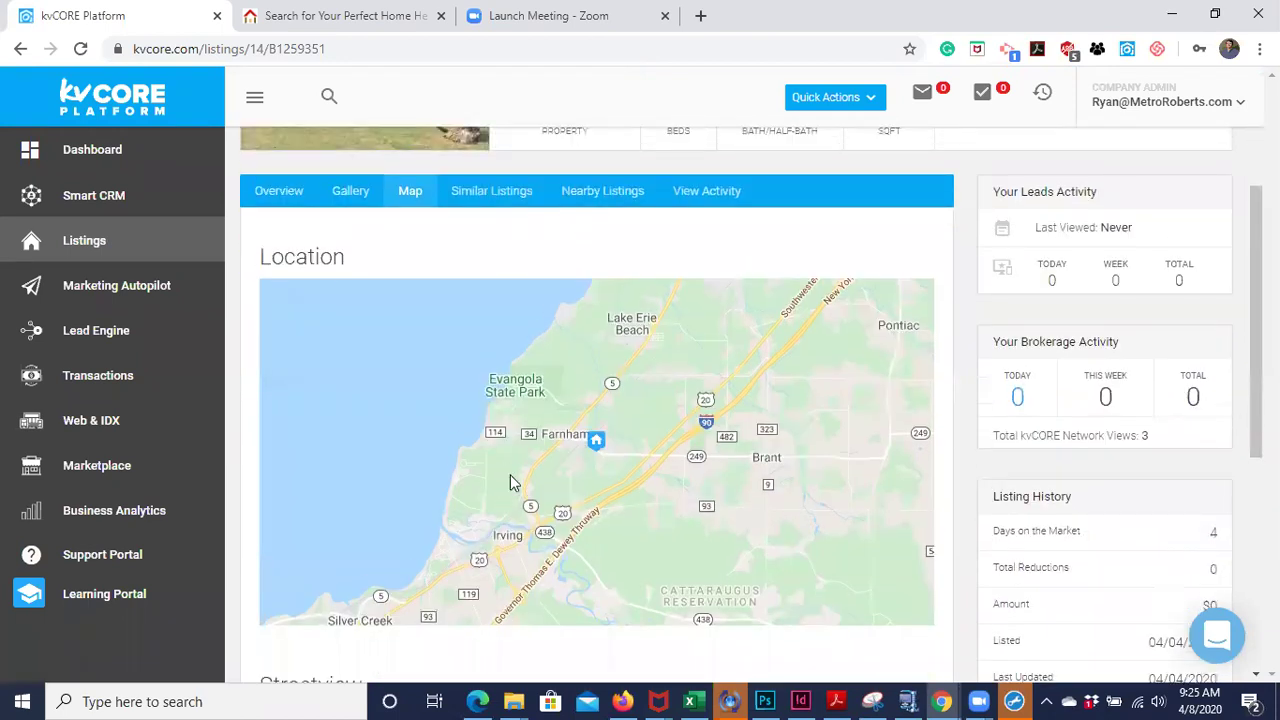
{"action": "scroll", "coordinate": [510, 476], "scroll_direction": "up", "scroll_amount": 3}
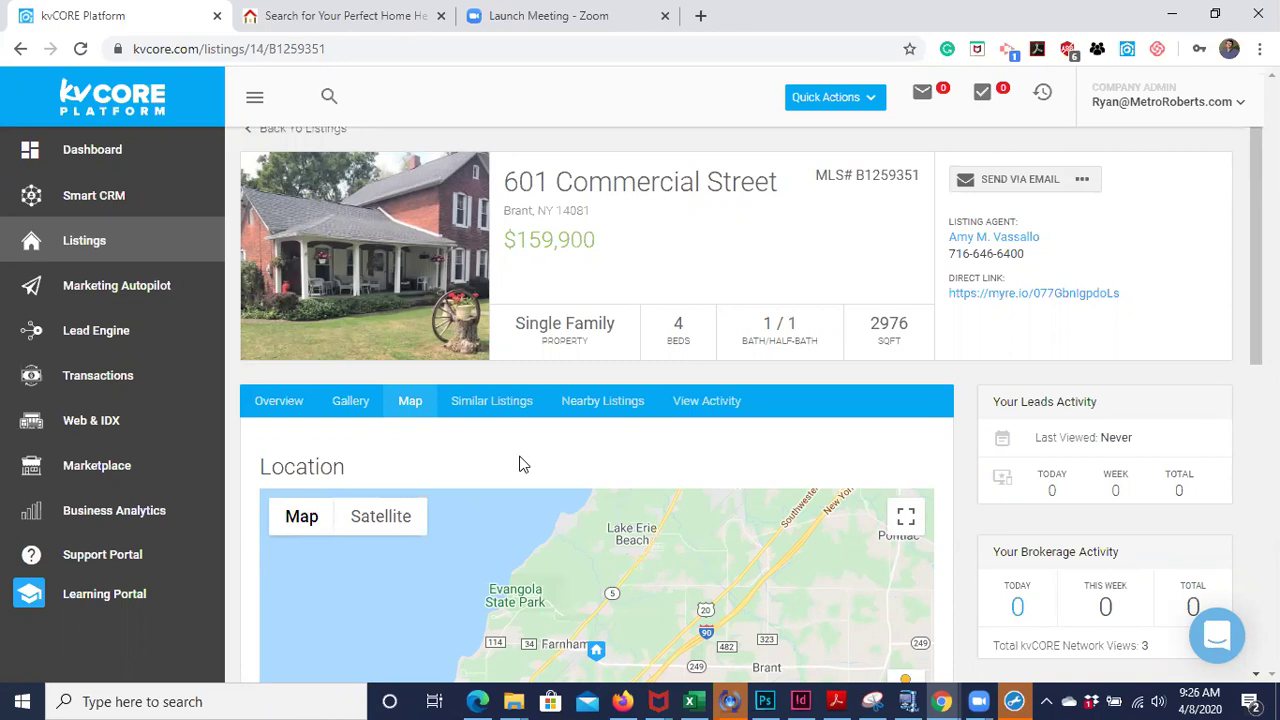
{"action": "scroll", "coordinate": [616, 202], "scroll_direction": "up", "scroll_amount": 1}
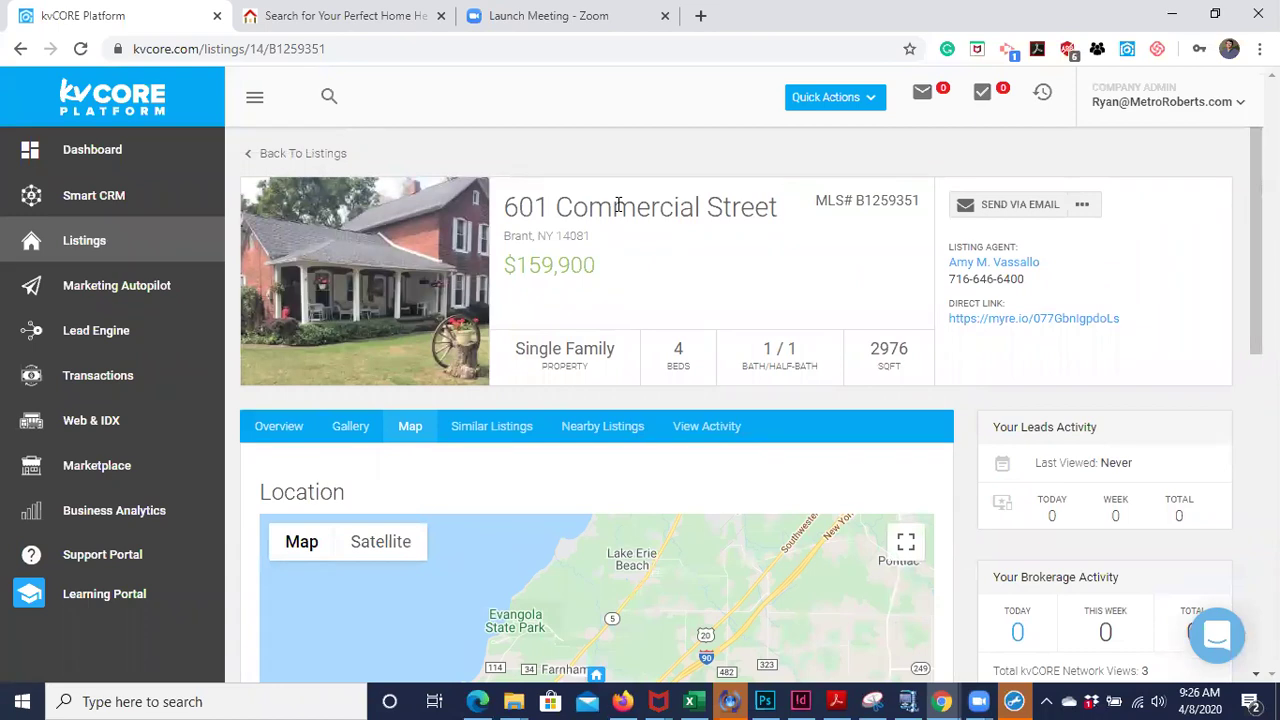
{"action": "left_click", "coordinate": [502, 431]}
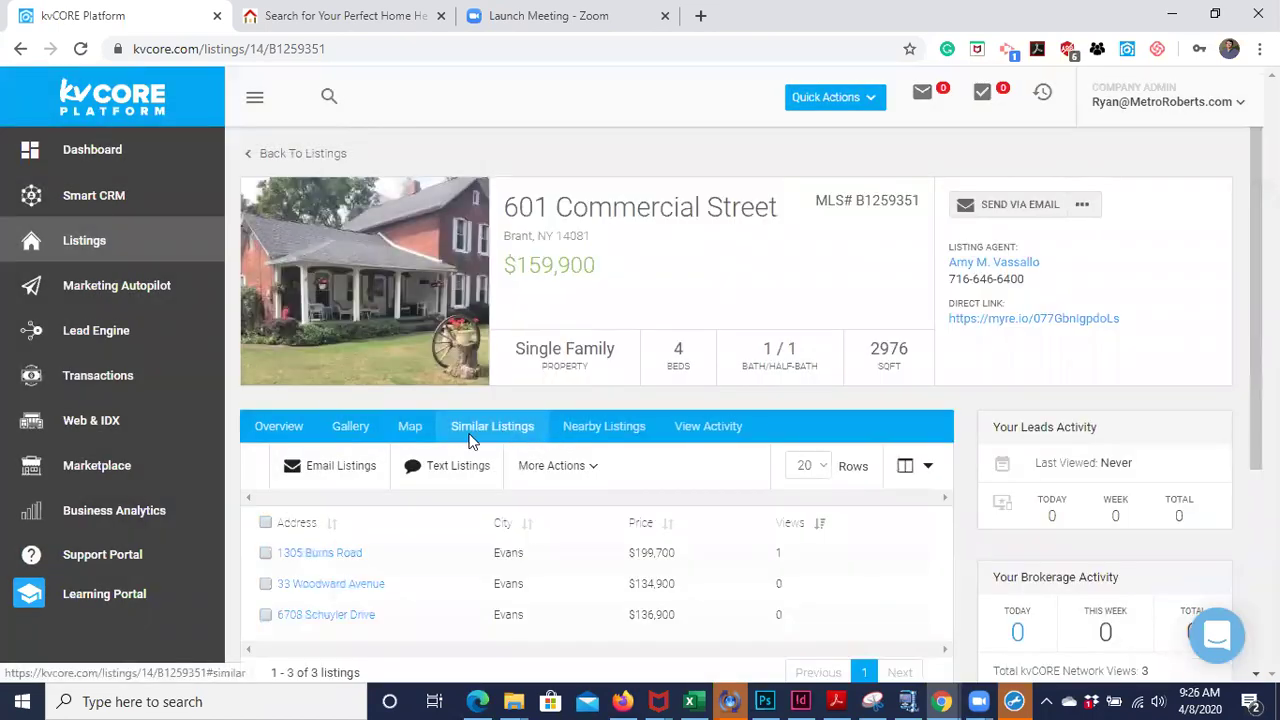
{"action": "scroll", "coordinate": [548, 538], "scroll_direction": "down", "scroll_amount": 2}
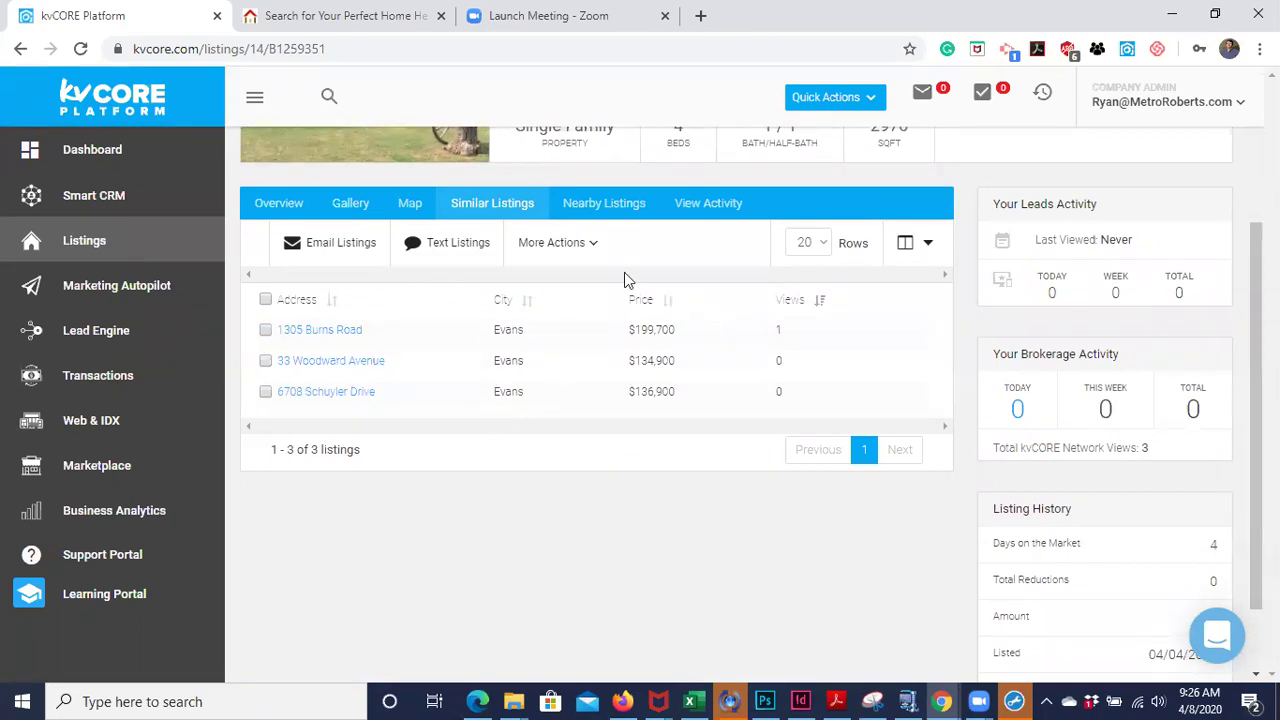
{"action": "left_click", "coordinate": [602, 203]}
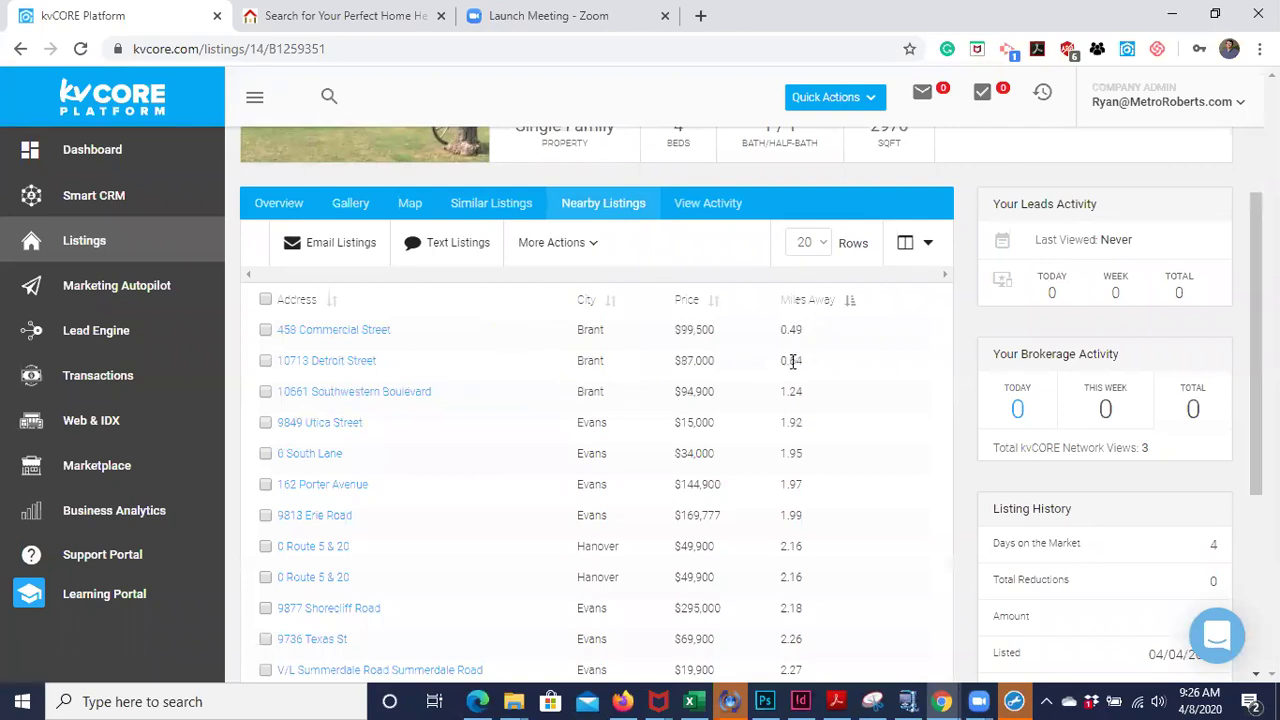
{"action": "scroll", "coordinate": [796, 358], "scroll_direction": "down", "scroll_amount": 1}
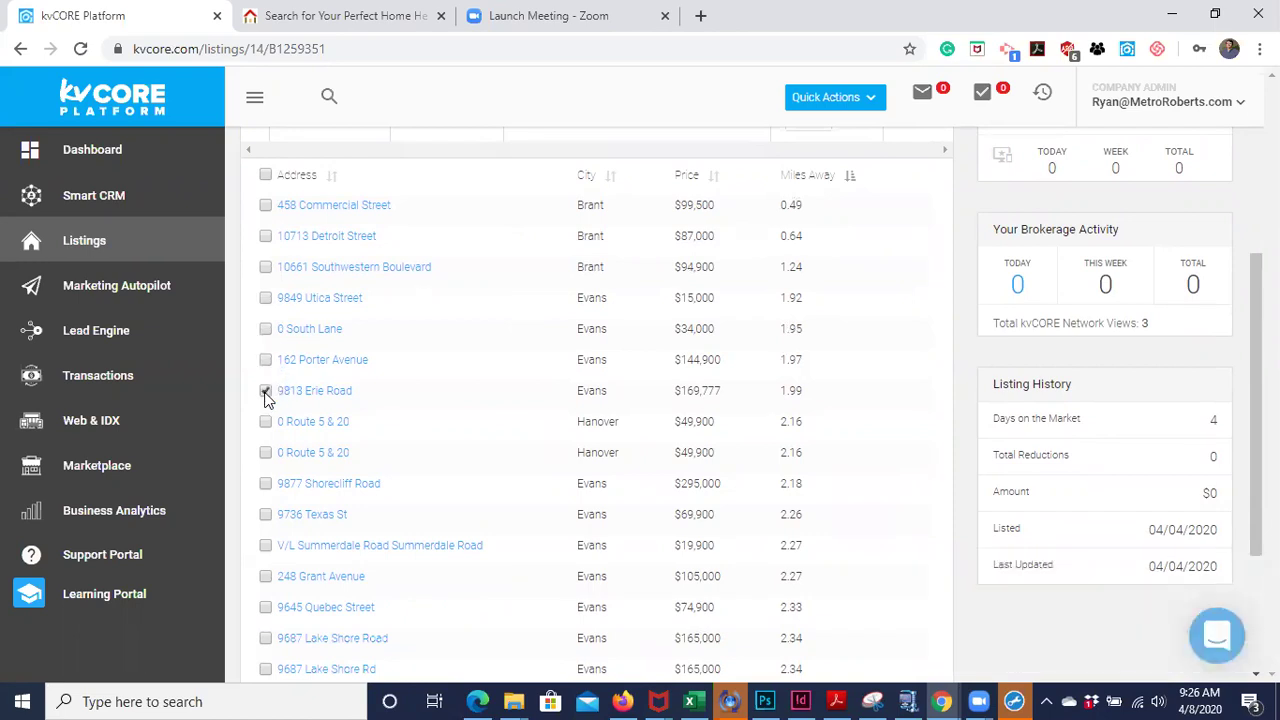
{"action": "left_click", "coordinate": [266, 360]}
{"action": "left_click", "coordinate": [266, 329]}
{"action": "left_click", "coordinate": [266, 299]}
{"action": "left_click", "coordinate": [266, 268]}
{"action": "left_click", "coordinate": [266, 236]}
{"action": "left_click", "coordinate": [266, 205]}
{"action": "scroll", "coordinate": [490, 341], "scroll_direction": "up", "scroll_amount": 3}
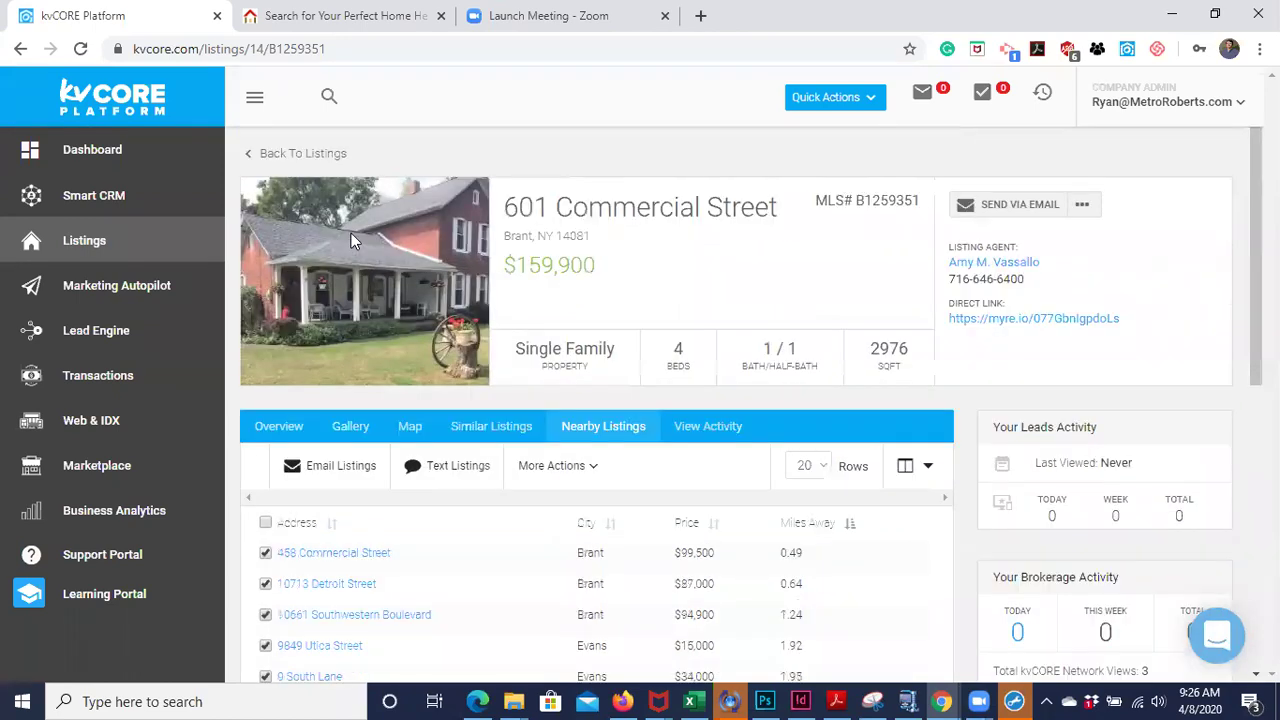
{"action": "scroll", "coordinate": [708, 652], "scroll_direction": "down", "scroll_amount": 1}
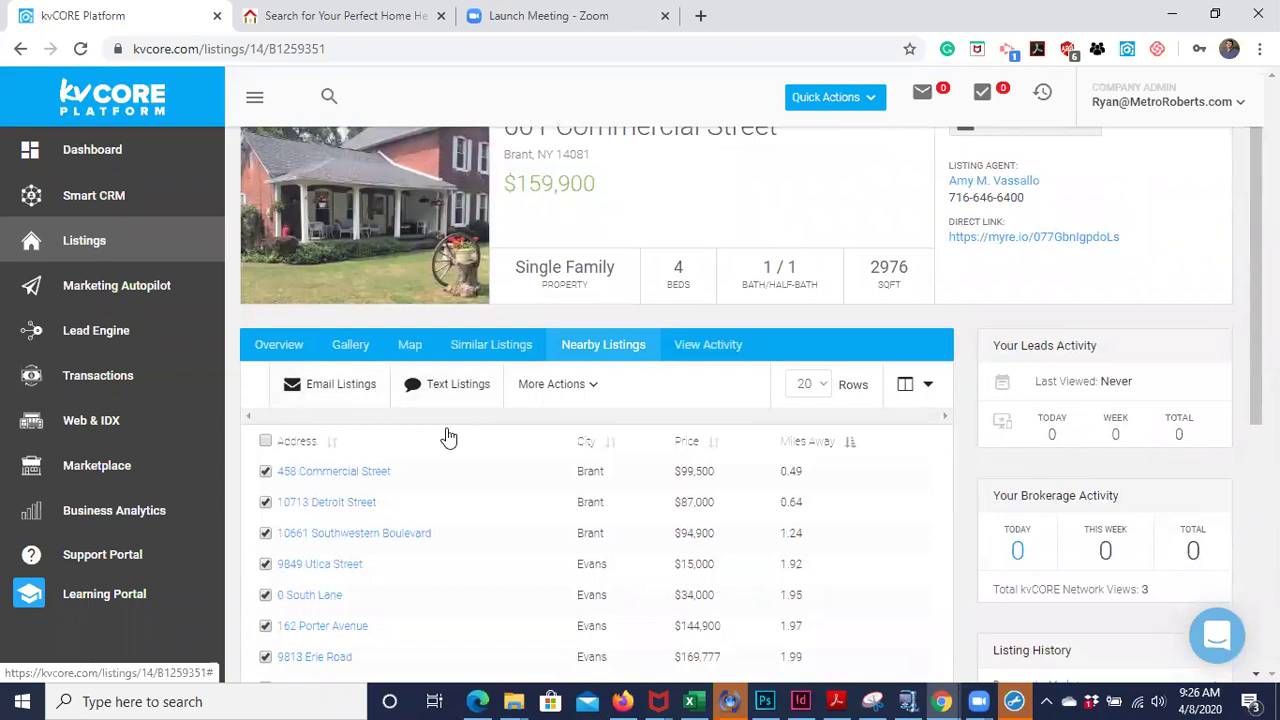
{"action": "scroll", "coordinate": [446, 434], "scroll_direction": "down", "scroll_amount": 1}
{"action": "left_click", "coordinate": [266, 342]}
{"action": "scroll", "coordinate": [542, 460], "scroll_direction": "up", "scroll_amount": 2}
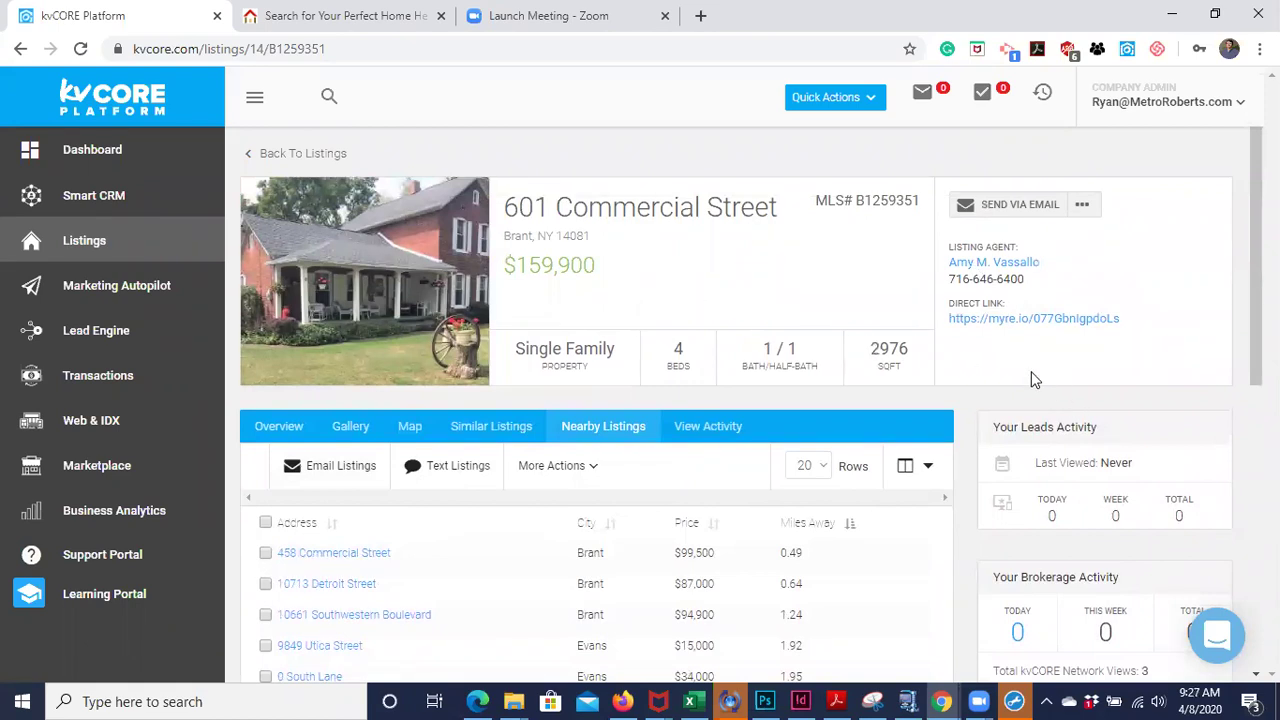
- Open the listing's Direct Link URL in a new Metro Roberts website tab
{"action": "left_click", "coordinate": [1014, 322]}
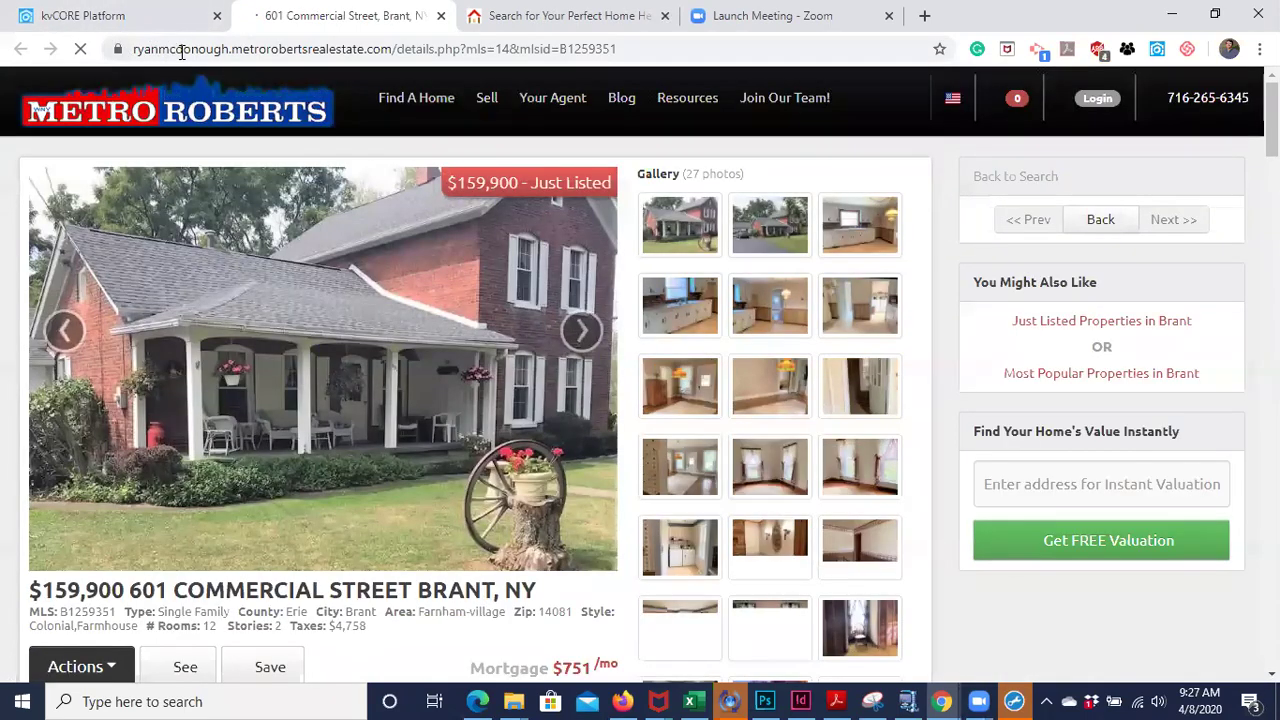
{"action": "left_click", "coordinate": [113, 15]}
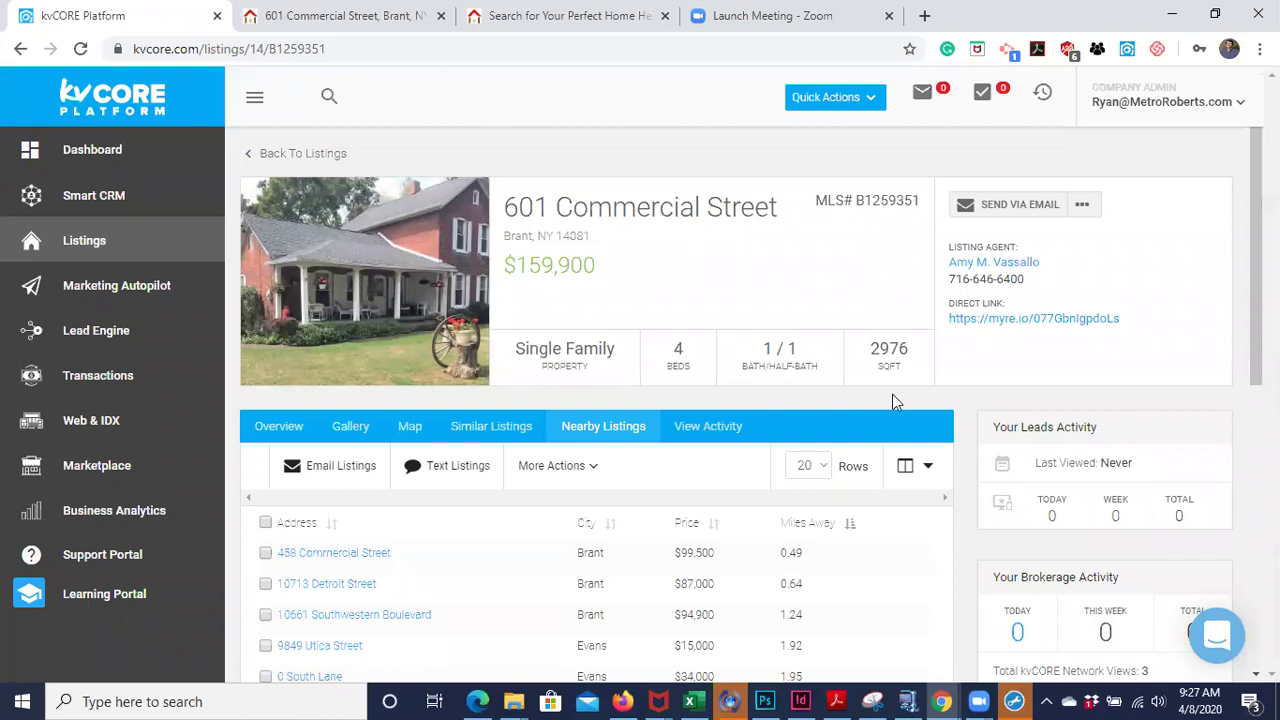
{"action": "left_click", "coordinate": [275, 12]}
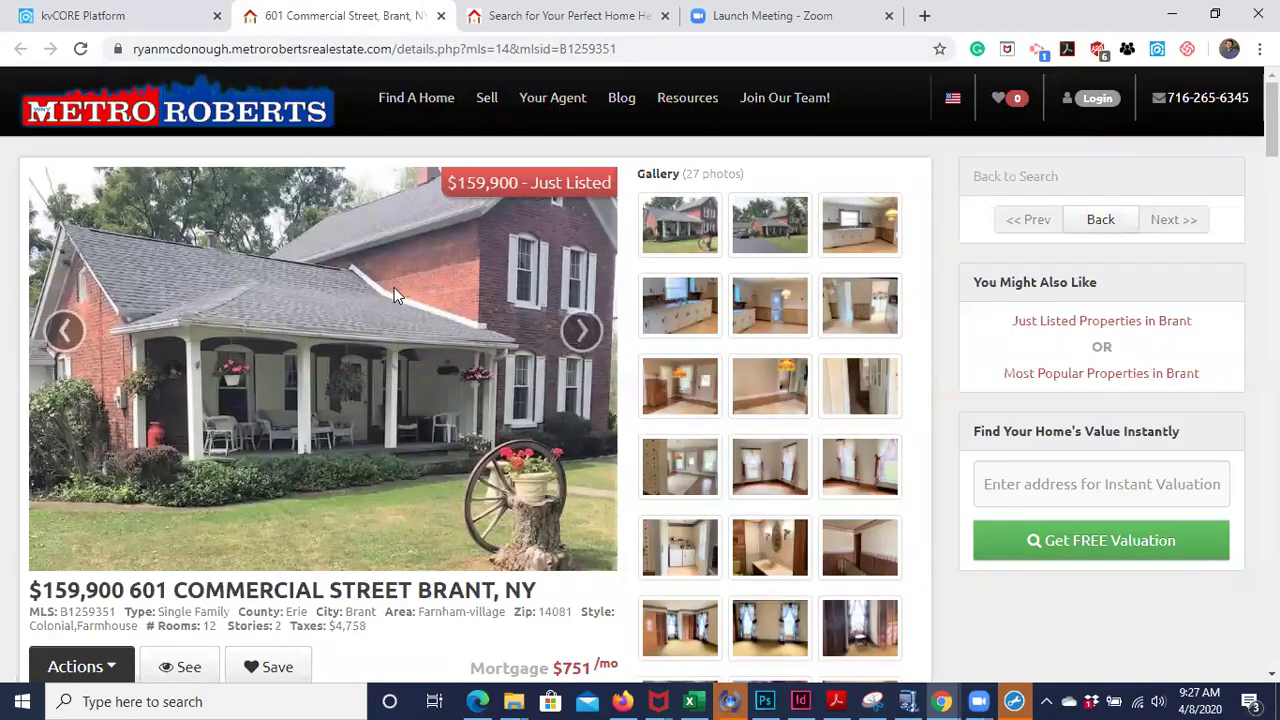
- Browse the public listing page ($159,900, Just Listed, 27 photos), then return to kvCORE
{"action": "scroll", "coordinate": [394, 287], "scroll_direction": "down", "scroll_amount": 8}
{"action": "scroll", "coordinate": [396, 292], "scroll_direction": "up", "scroll_amount": 3}
{"action": "scroll", "coordinate": [394, 287], "scroll_direction": "up", "scroll_amount": 4}
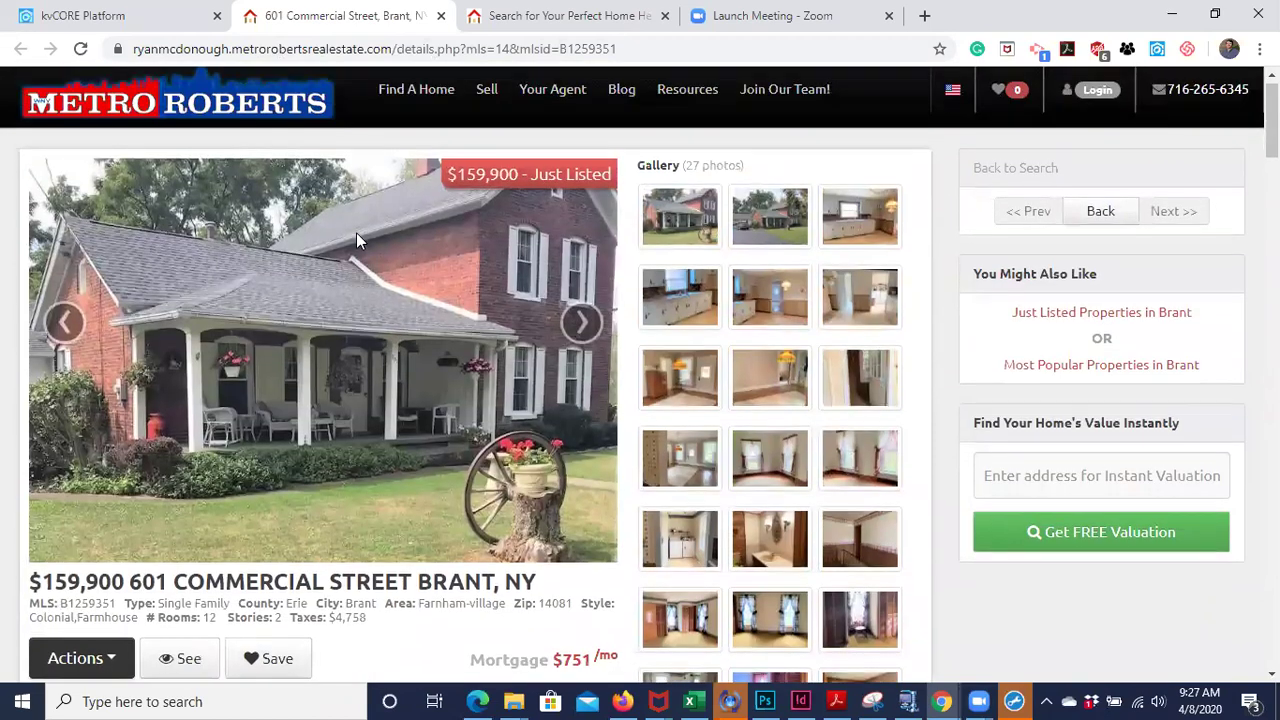
{"action": "scroll", "coordinate": [356, 232], "scroll_direction": "up", "scroll_amount": 2}
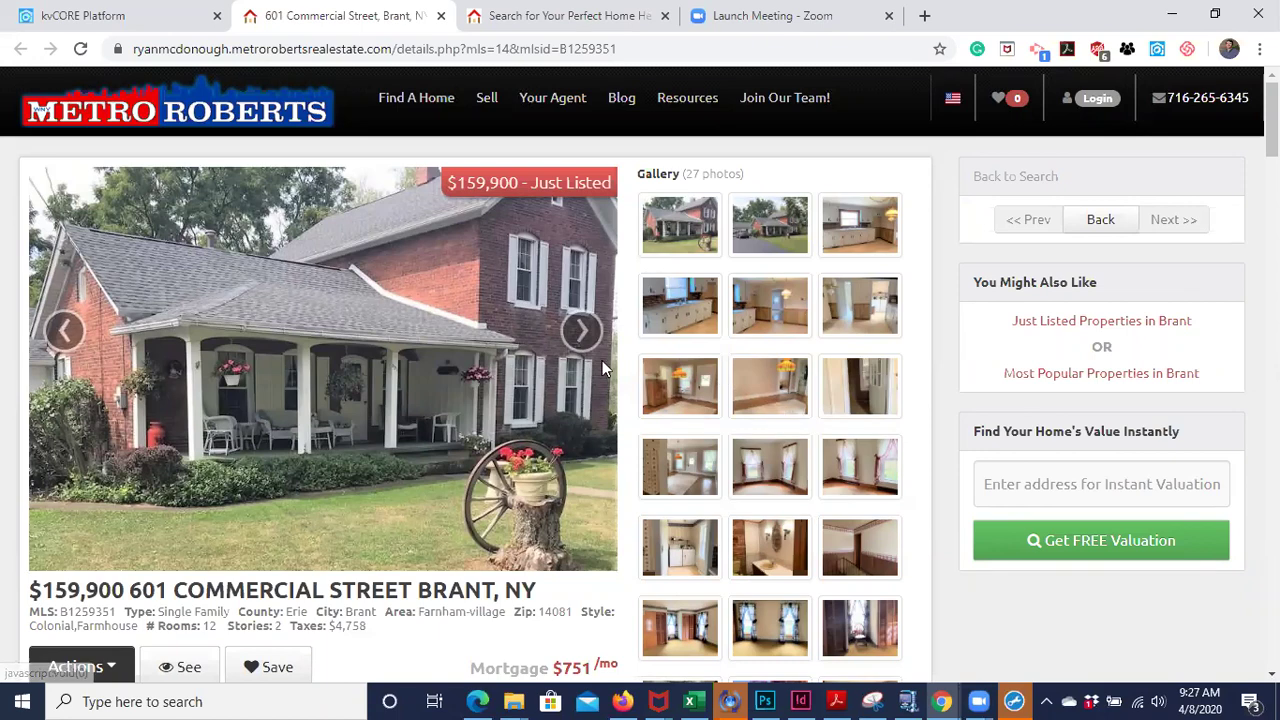
{"action": "scroll", "coordinate": [602, 368], "scroll_direction": "down", "scroll_amount": 2}
{"action": "scroll", "coordinate": [602, 368], "scroll_direction": "down", "scroll_amount": 2}
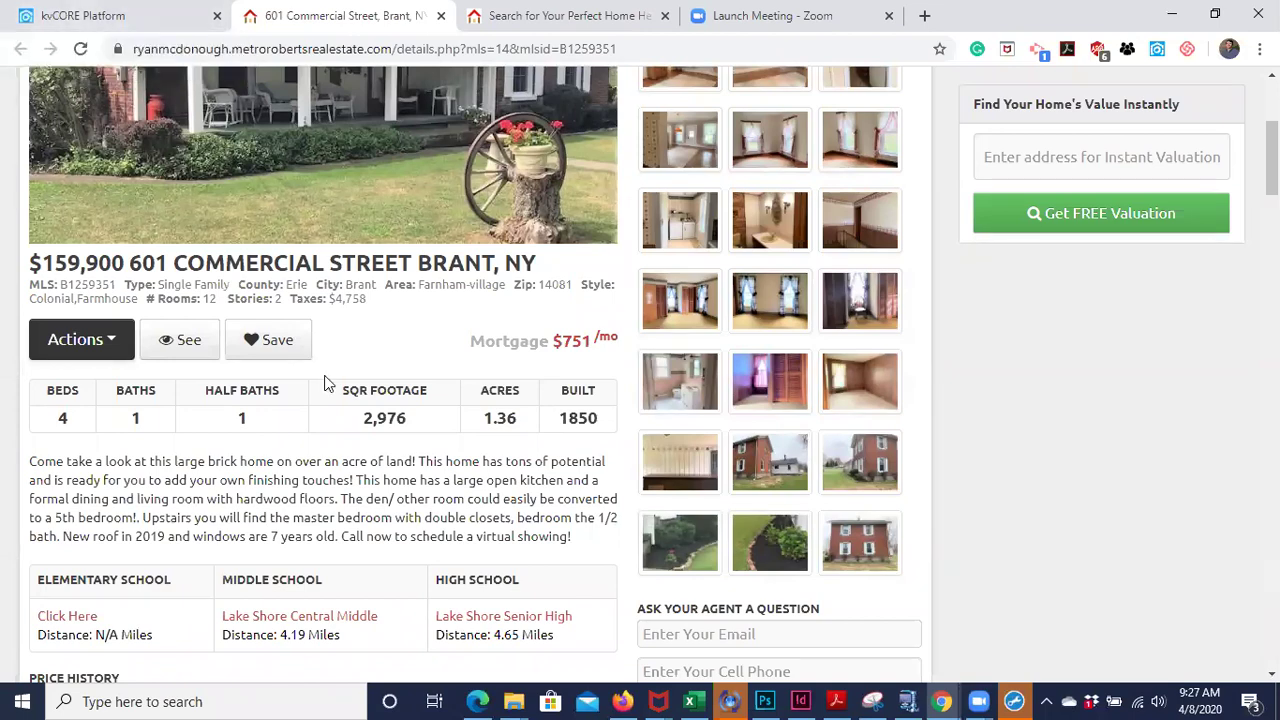
{"action": "scroll", "coordinate": [324, 378], "scroll_direction": "up", "scroll_amount": 3}
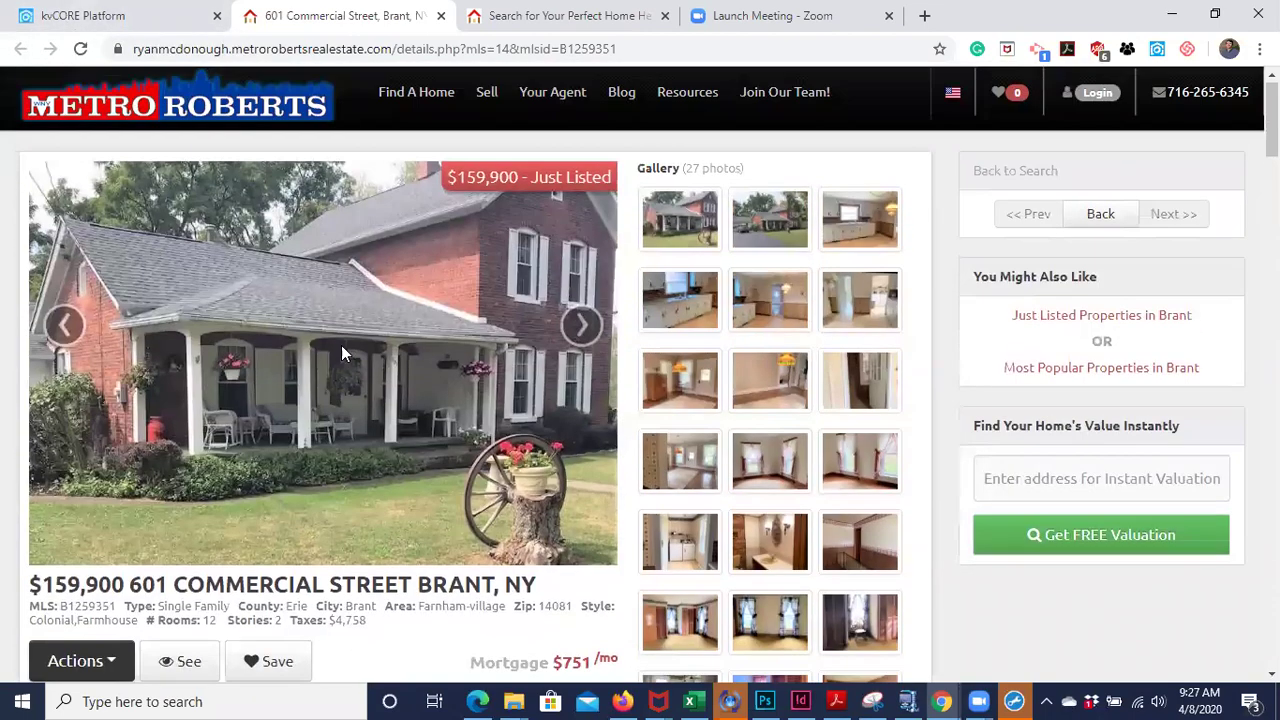
{"action": "scroll", "coordinate": [300, 444], "scroll_direction": "down", "scroll_amount": 1}
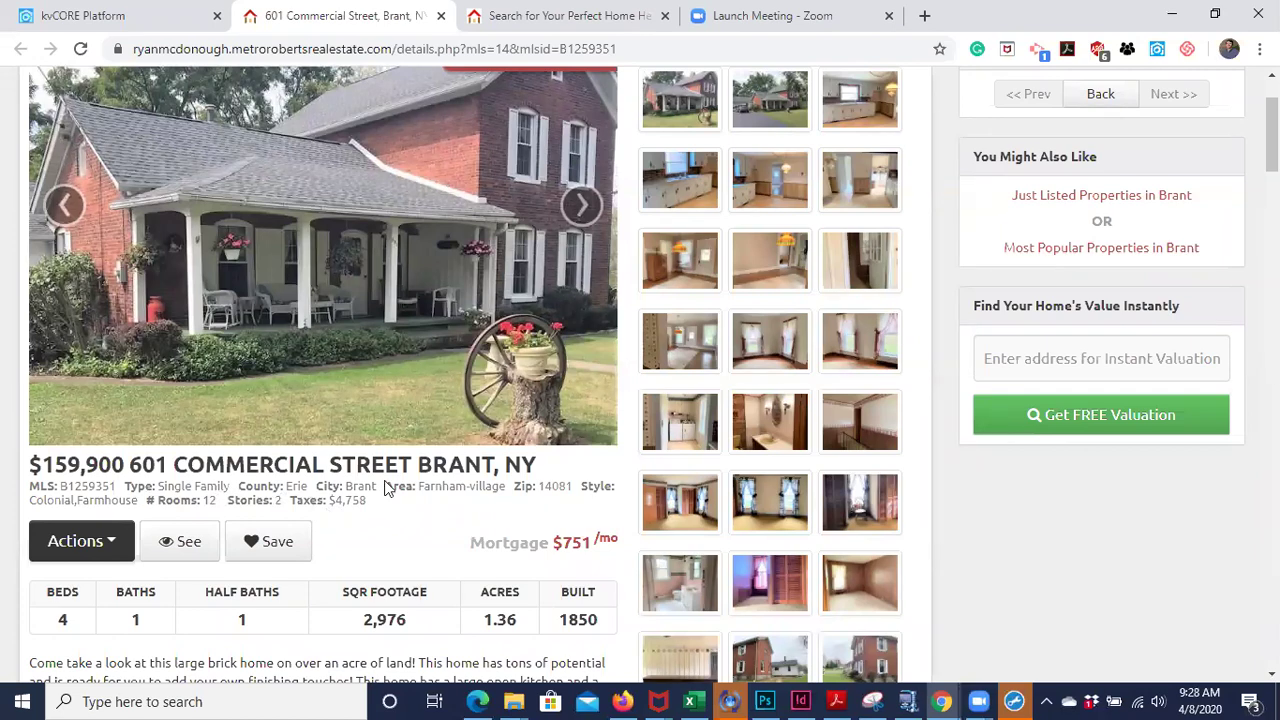
{"action": "scroll", "coordinate": [386, 488], "scroll_direction": "up", "scroll_amount": 2}
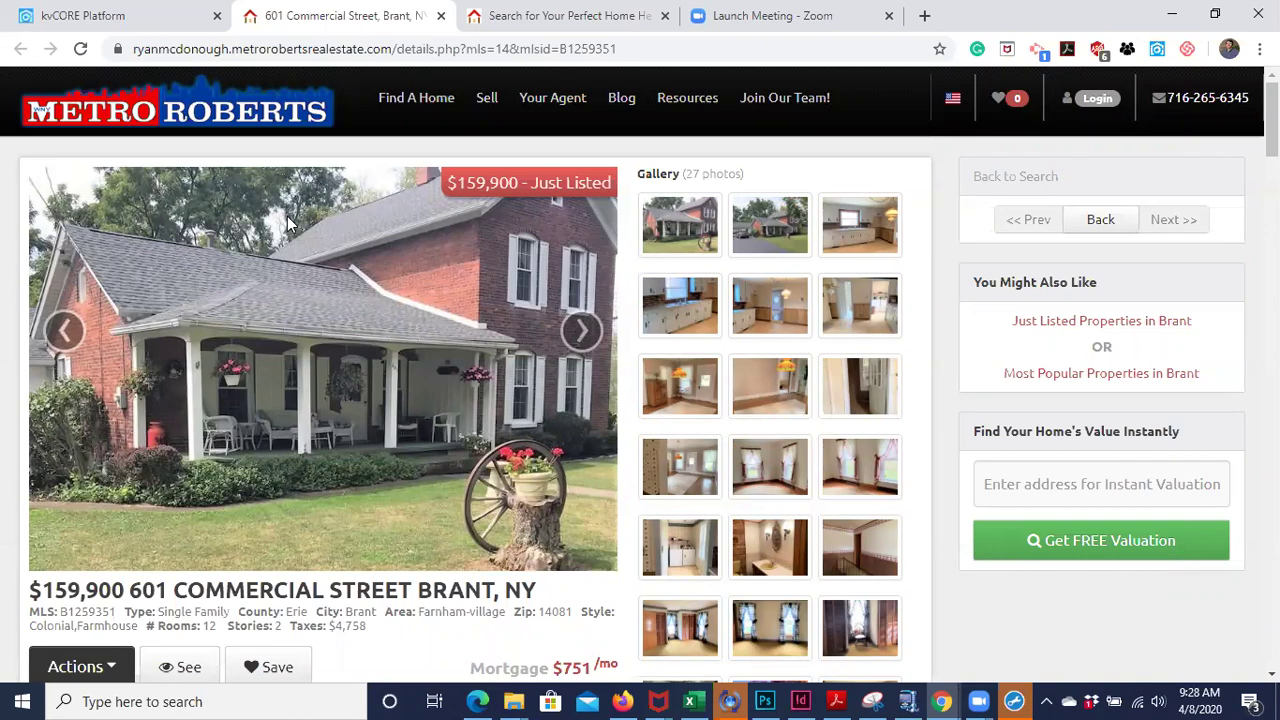
{"action": "left_click", "coordinate": [76, 18]}
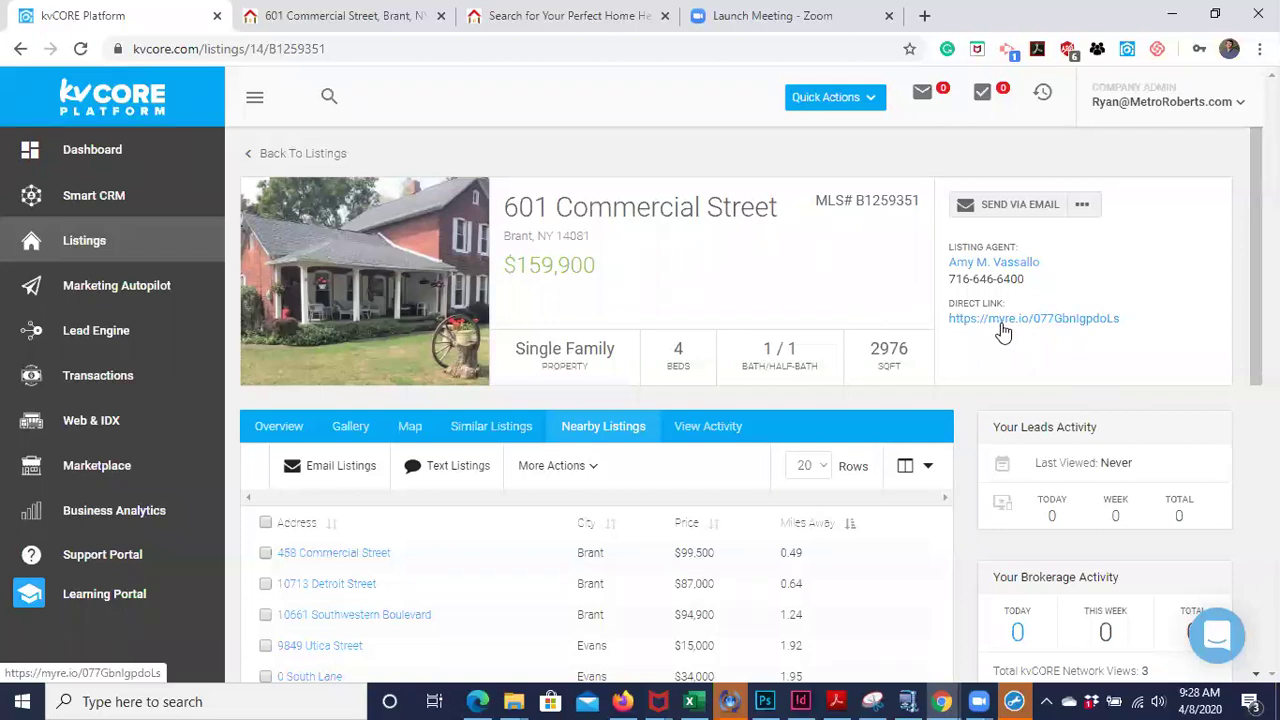
{"action": "left_click", "coordinate": [1084, 206]}
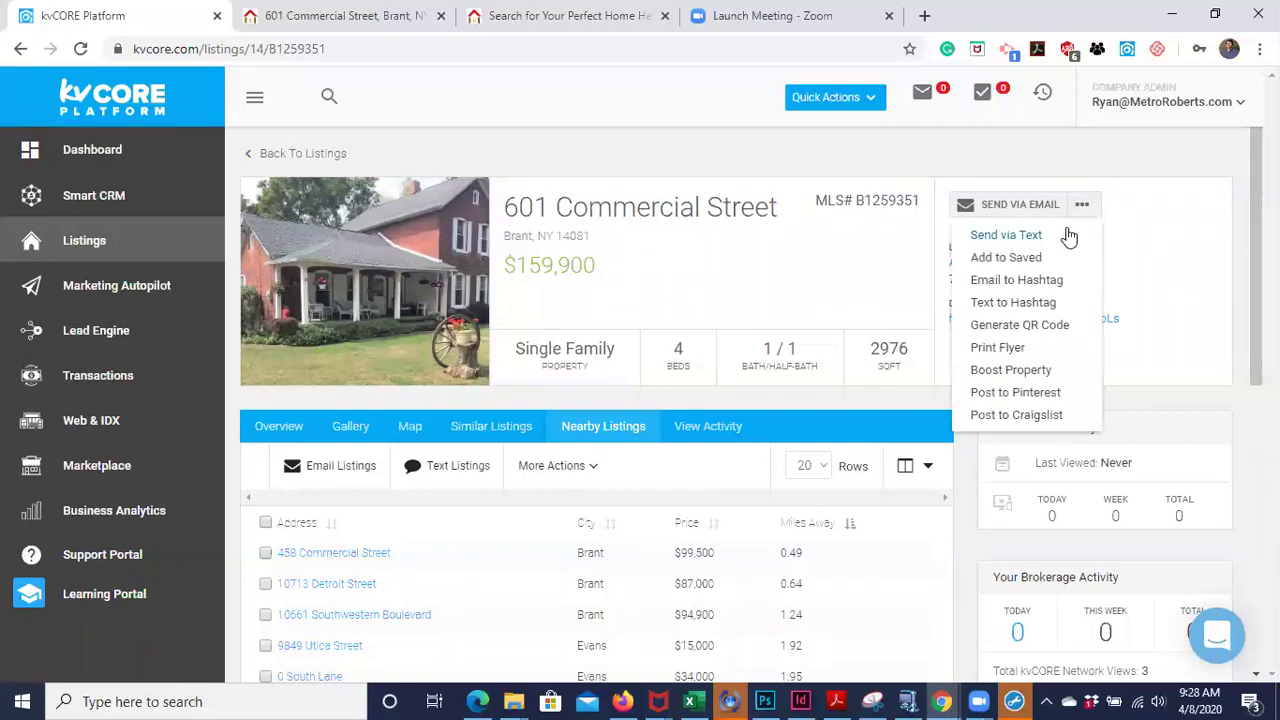
{"action": "left_click", "coordinate": [1084, 208]}
{"action": "left_click", "coordinate": [1085, 210]}
{"action": "left_click", "coordinate": [1130, 252]}
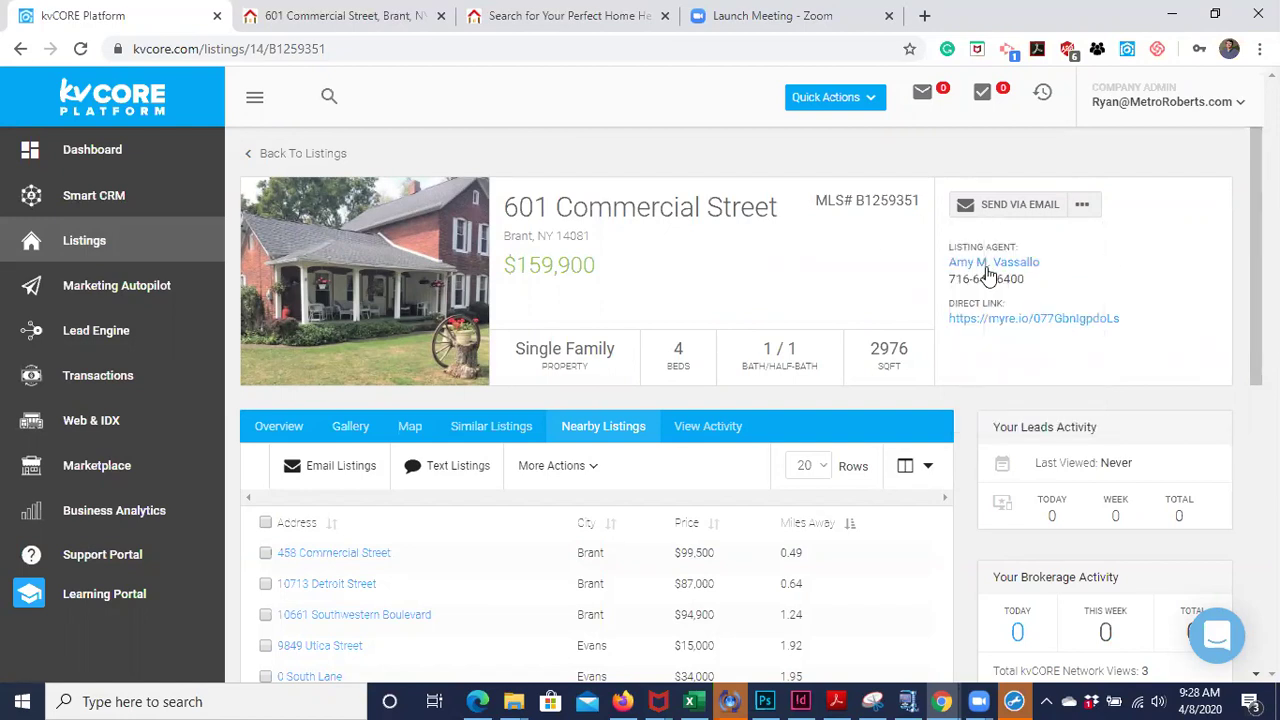
{"action": "left_click", "coordinate": [1082, 204]}
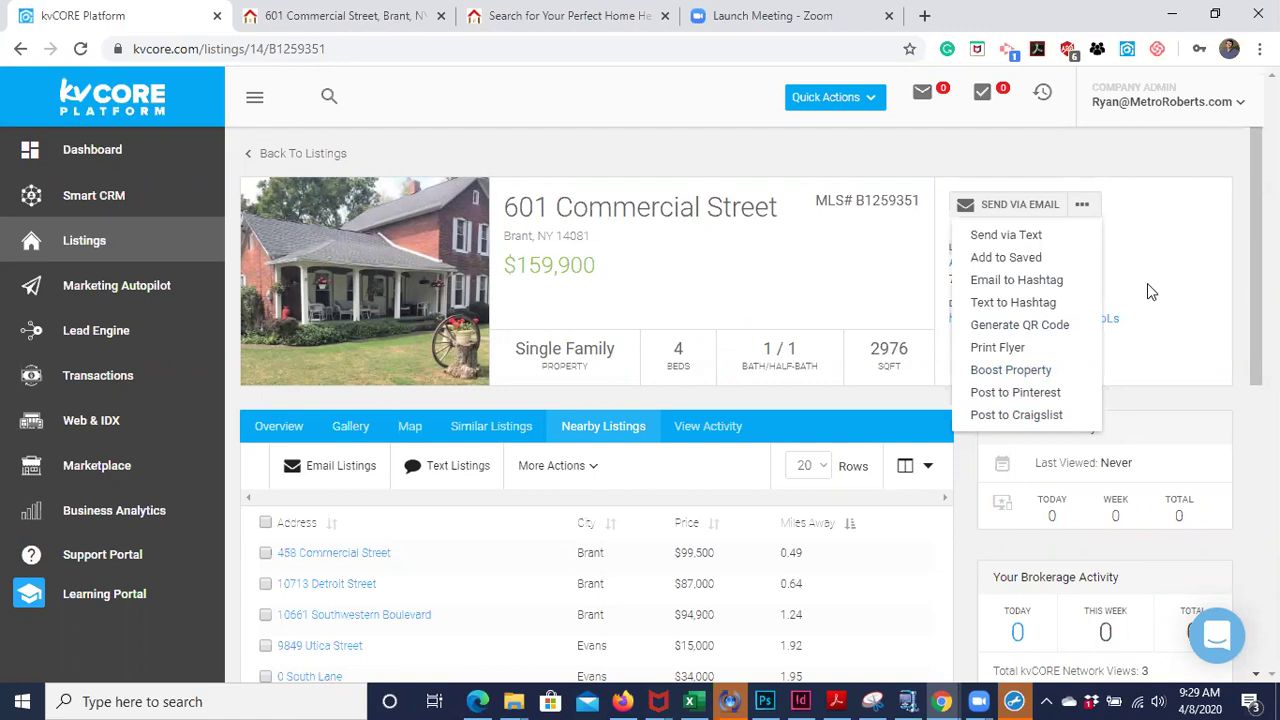
{"action": "left_click", "coordinate": [1099, 299]}
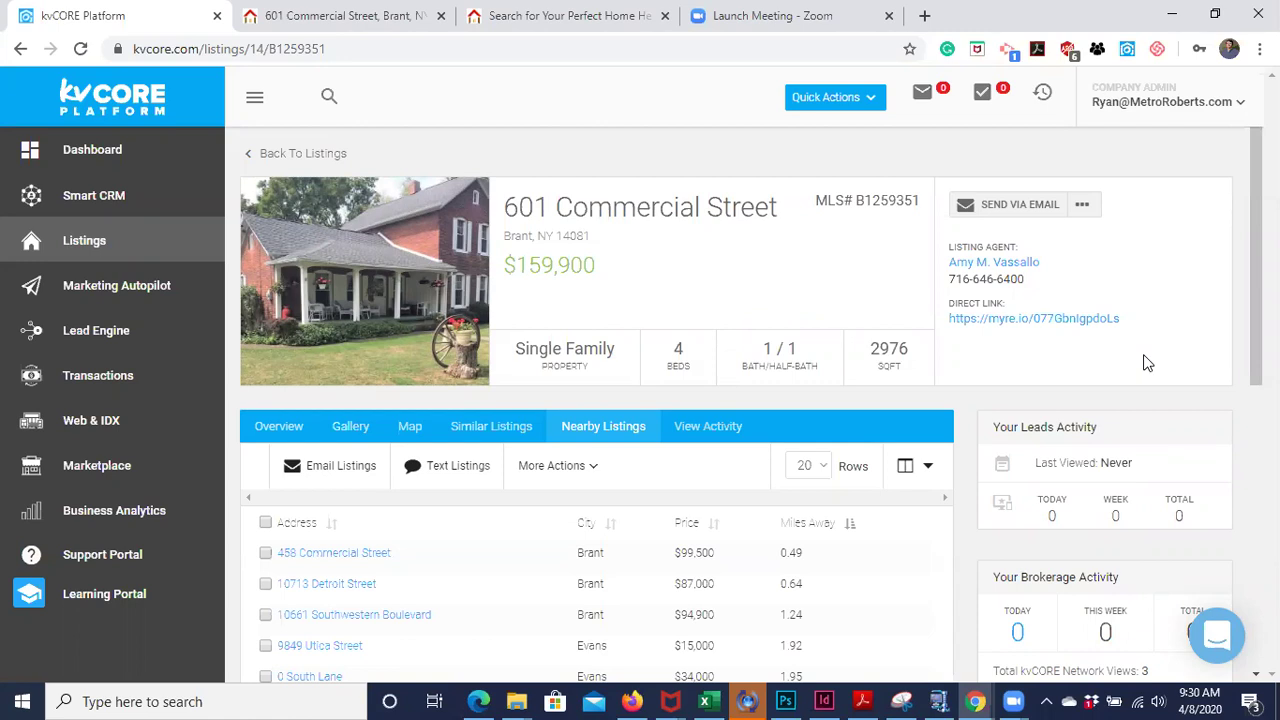
- Show the account dropdown with My Profile, Agents, Lenders, Teams, Offices, Websites and Lead Routing
{"action": "left_click", "coordinate": [1168, 104]}
{"action": "left_click", "coordinate": [1131, 112]}
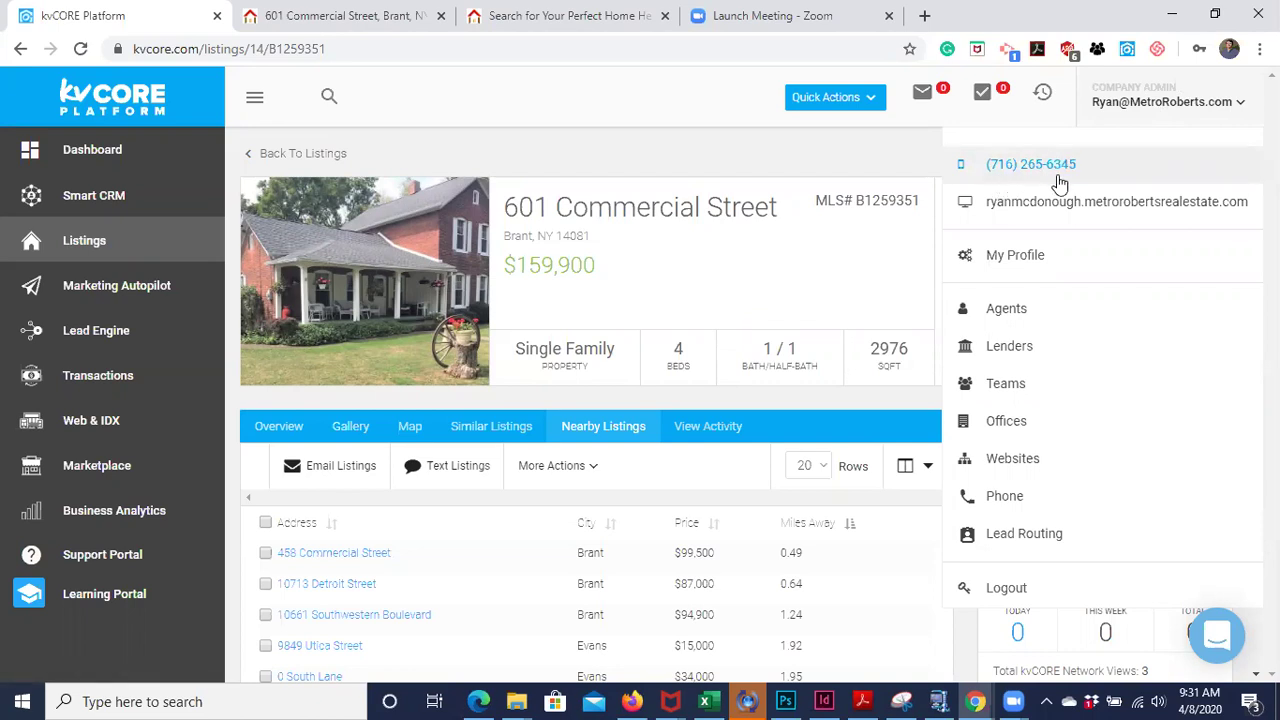
{"action": "left_click", "coordinate": [1153, 112]}
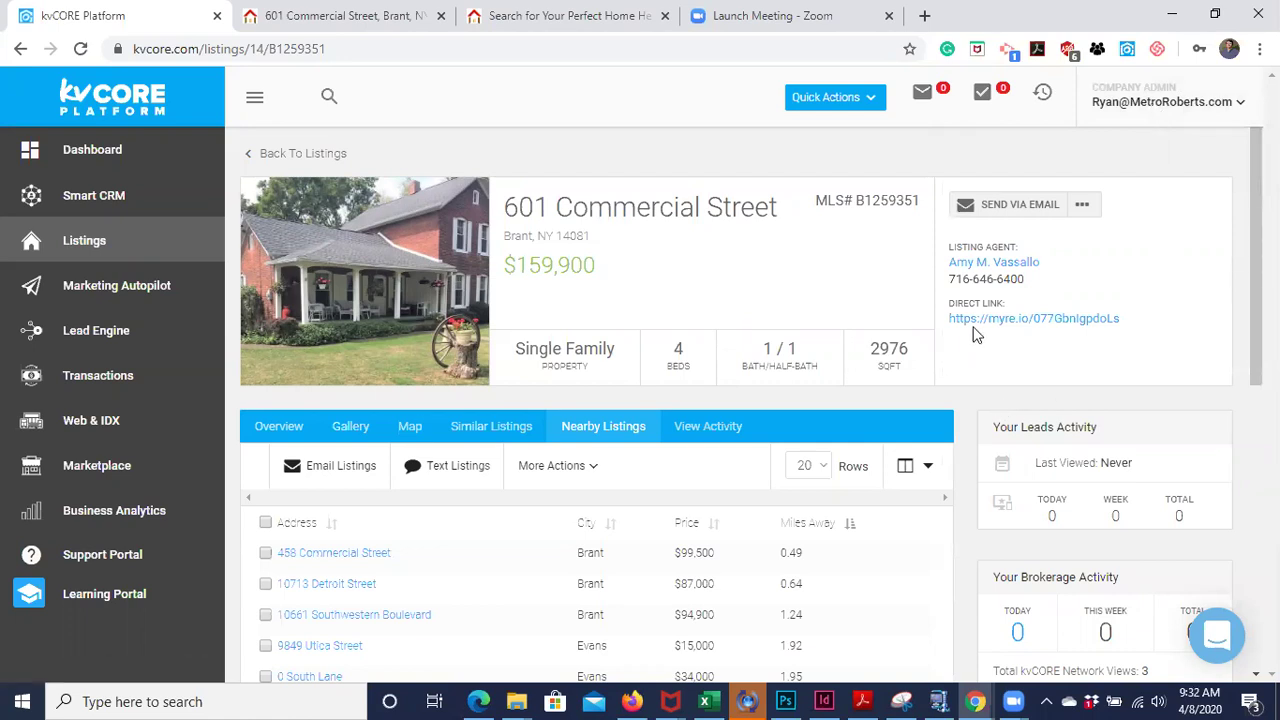
{"action": "left_click", "coordinate": [410, 40]}
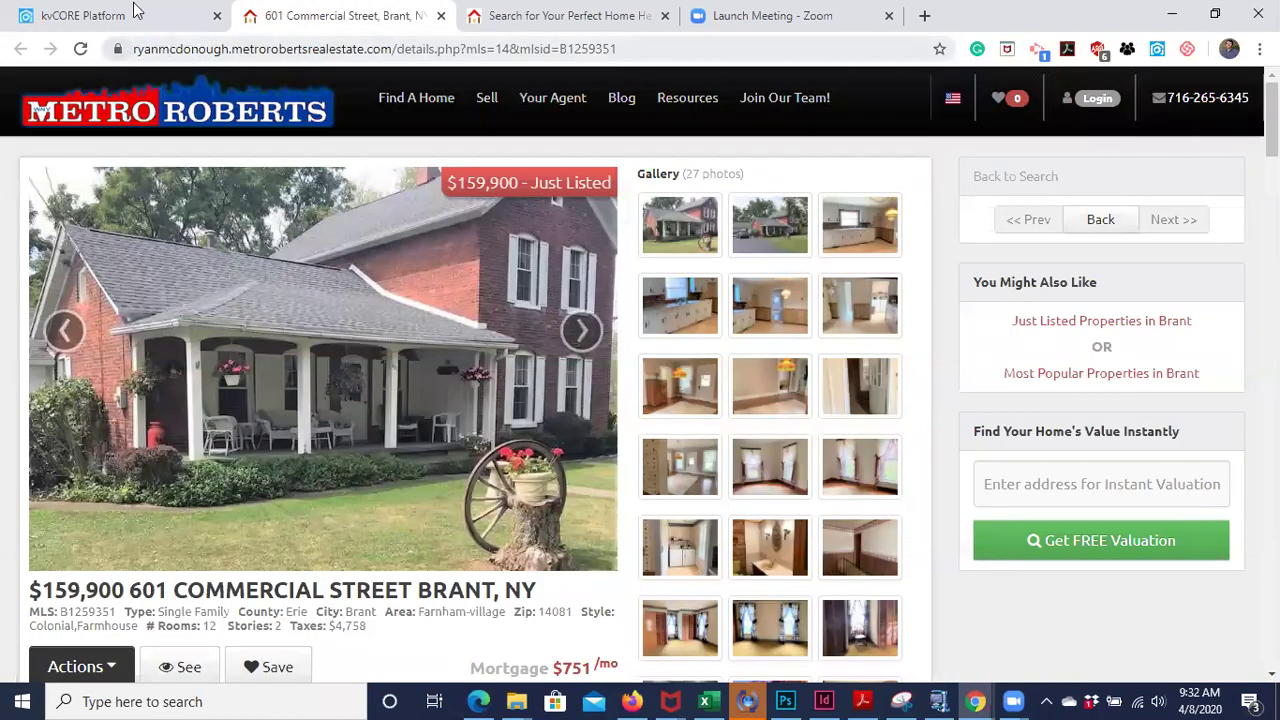
{"action": "left_click", "coordinate": [100, 17]}
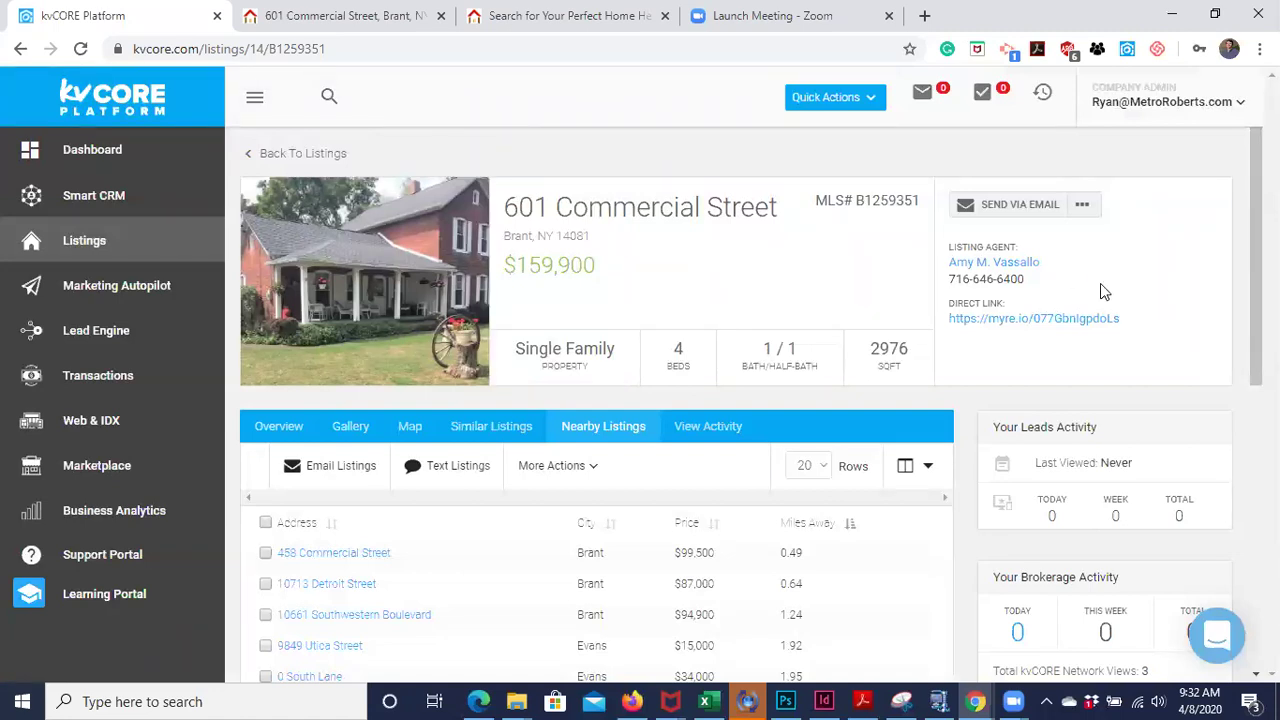
{"action": "left_click", "coordinate": [1136, 110]}
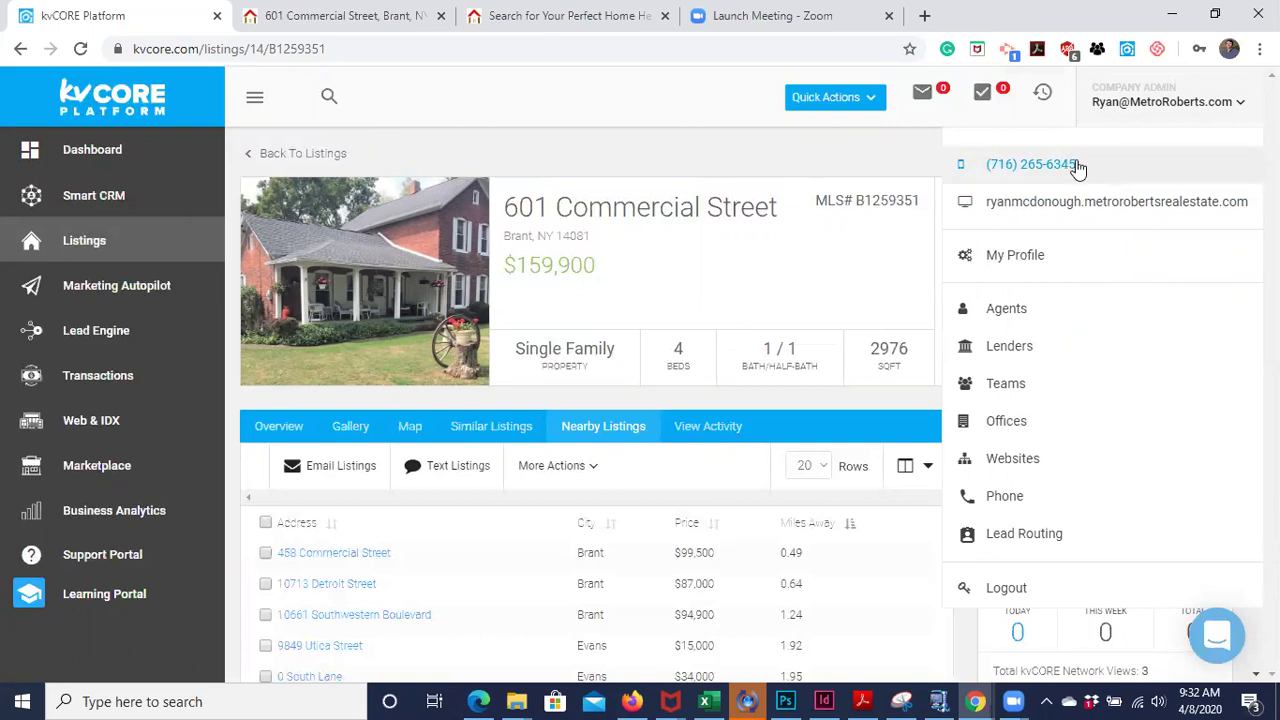
{"action": "left_click", "coordinate": [1134, 104]}
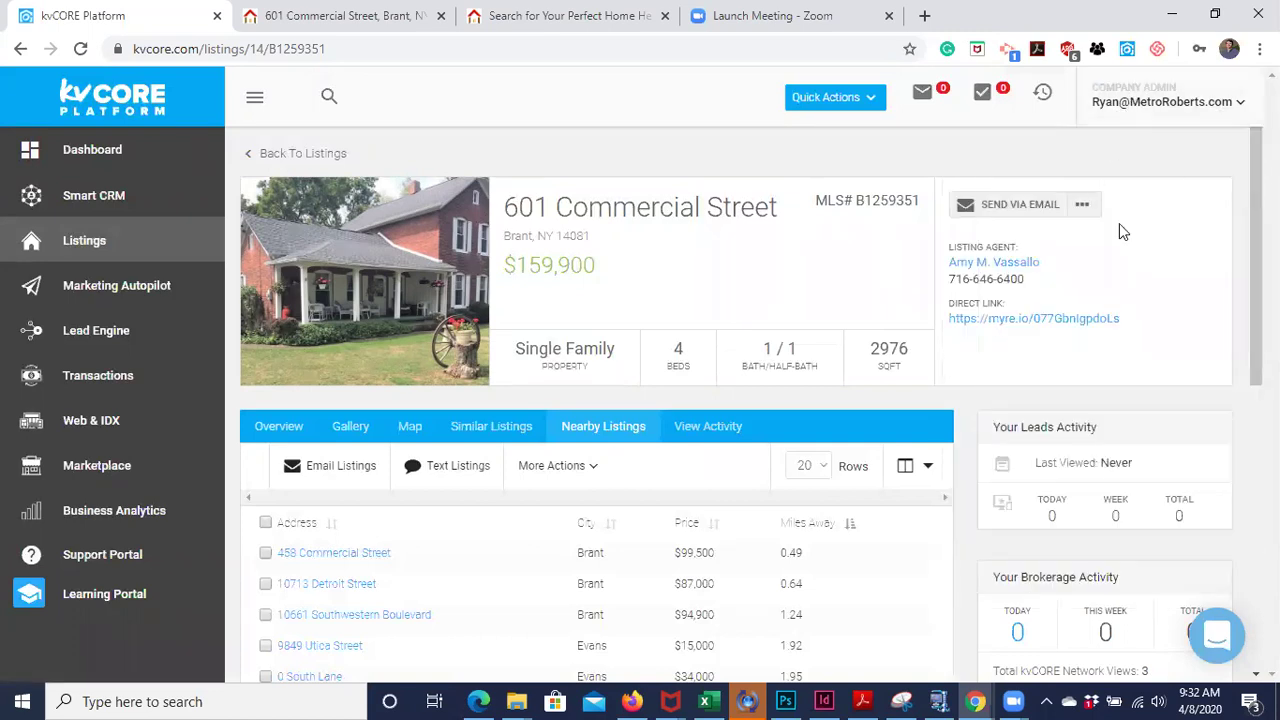
{"action": "scroll", "coordinate": [1131, 254], "scroll_direction": "down", "scroll_amount": 1}
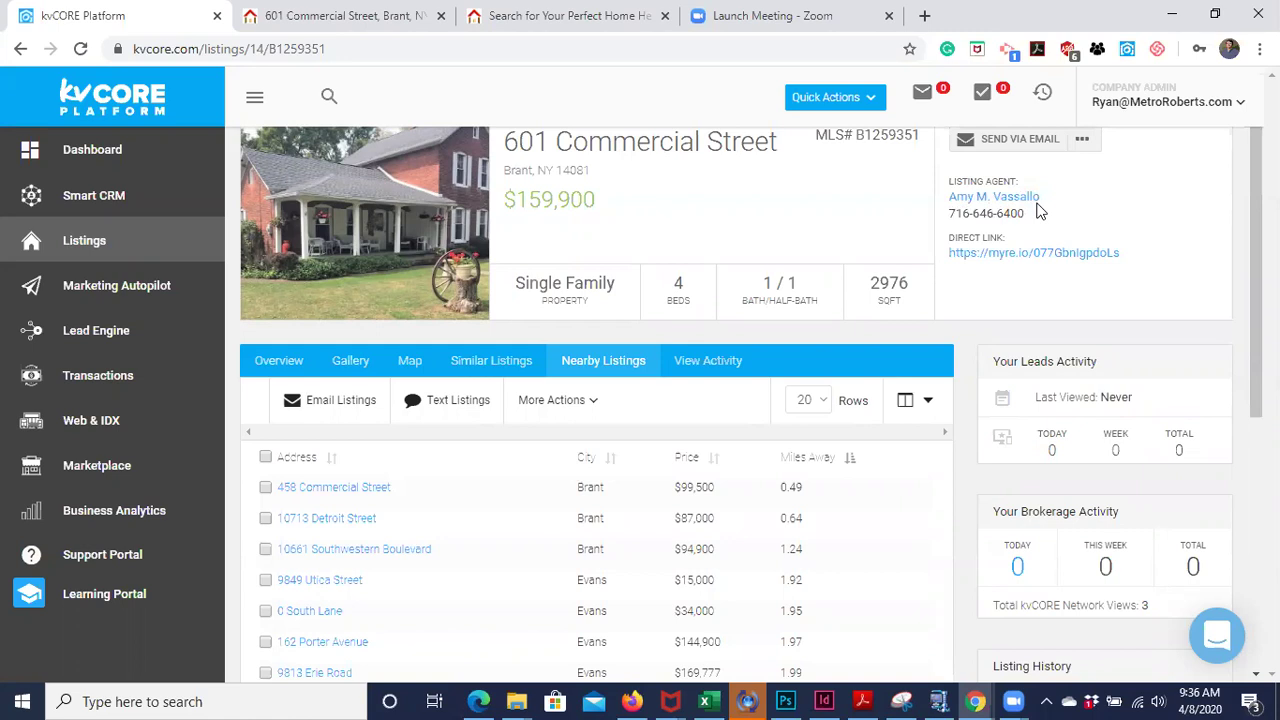
{"action": "left_click", "coordinate": [1082, 139]}
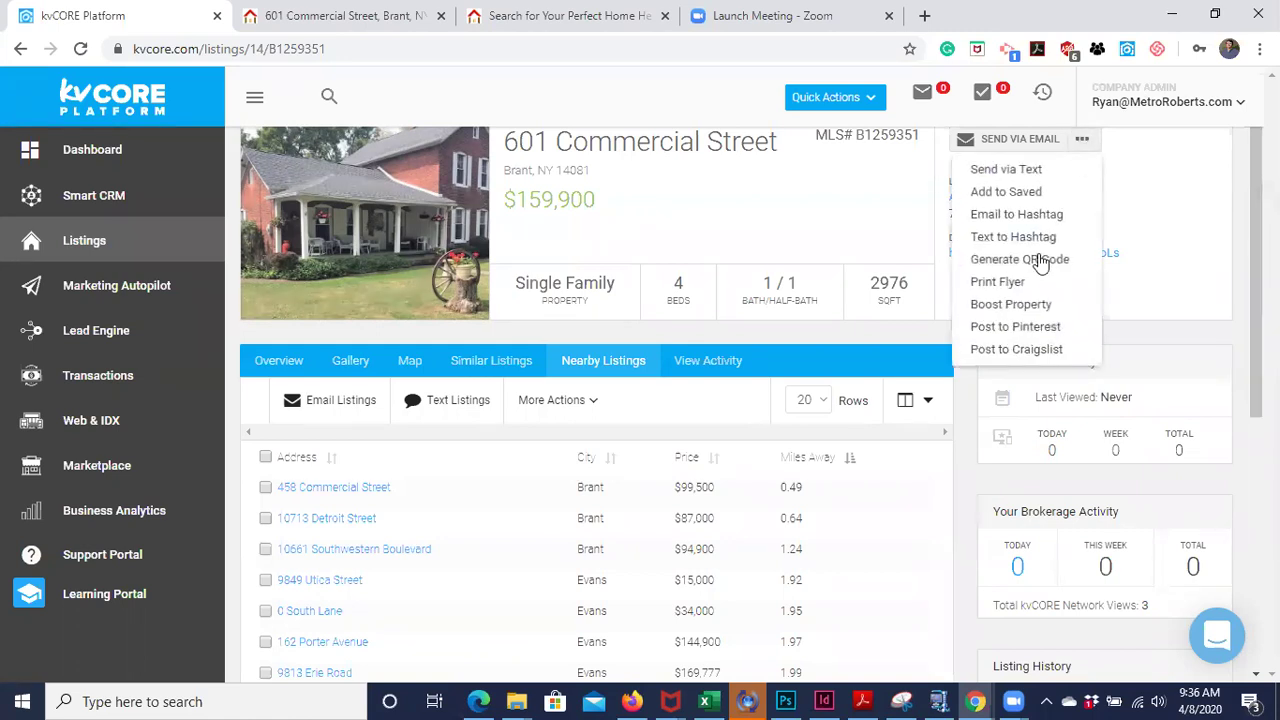
{"action": "left_click", "coordinate": [1010, 304]}
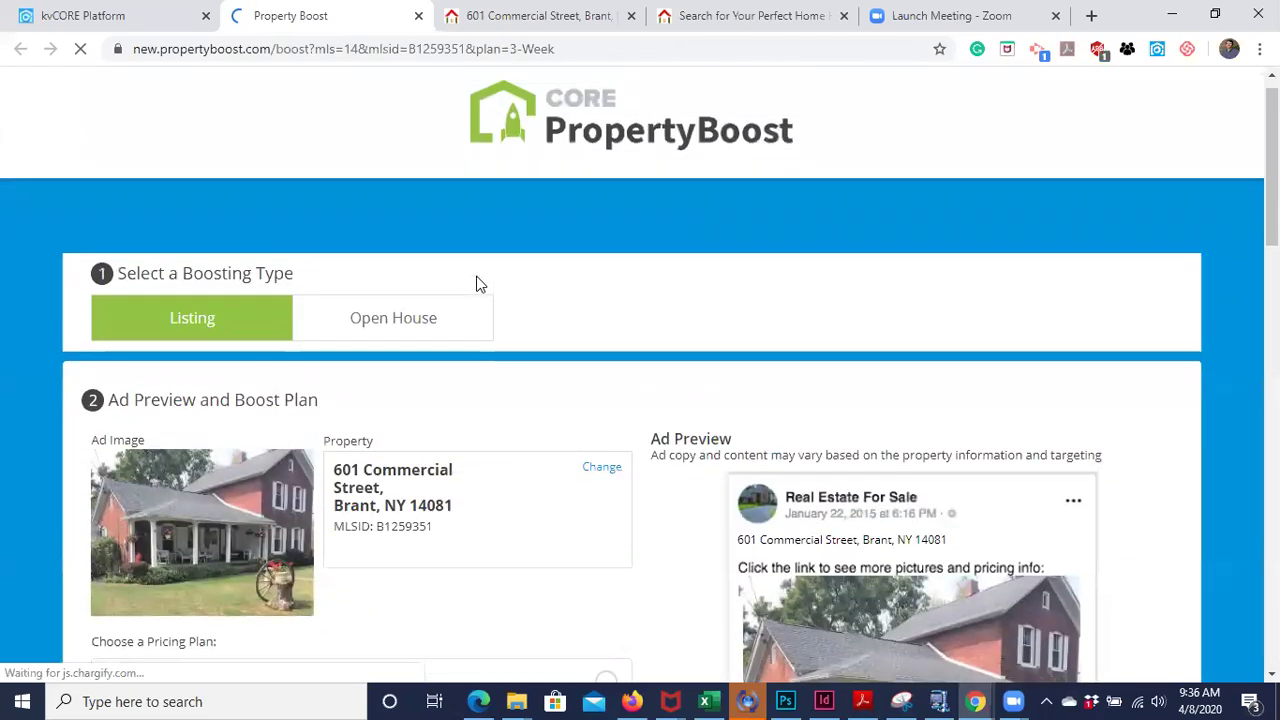
- Set the boosting type to Open House and review the ad preview and pricing plans
{"action": "left_click", "coordinate": [374, 348]}
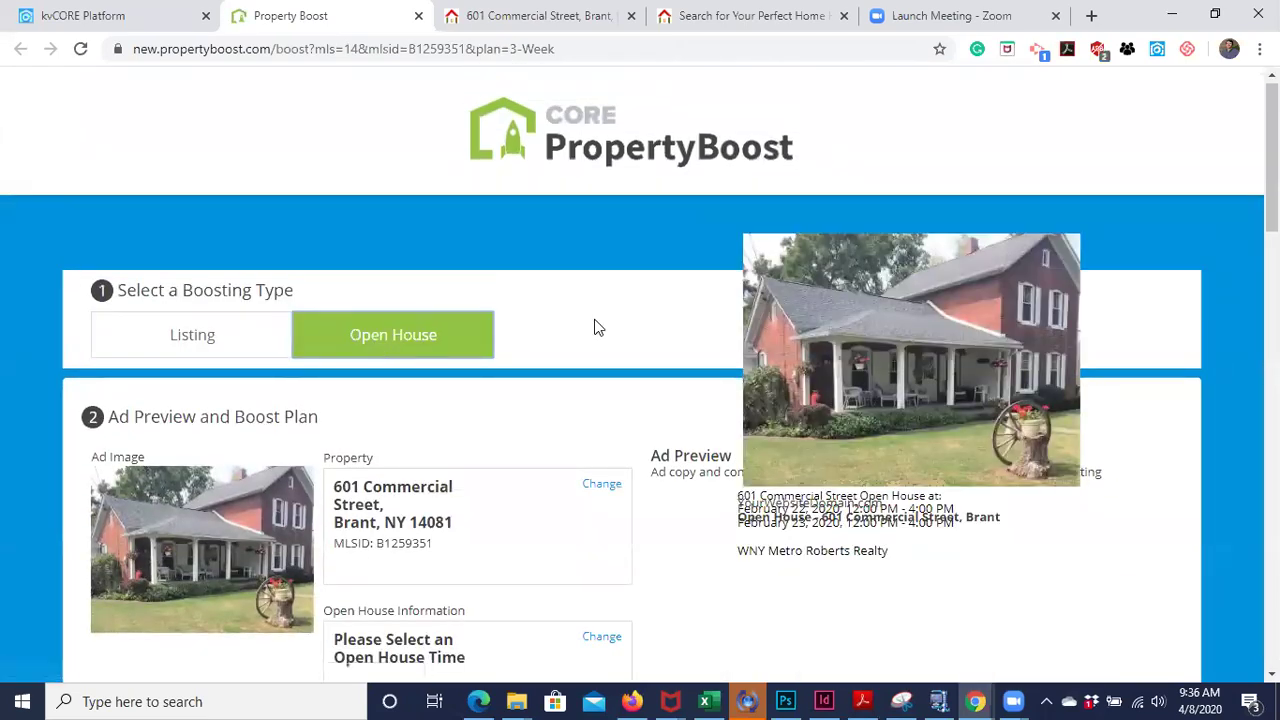
{"action": "scroll", "coordinate": [618, 335], "scroll_direction": "down", "scroll_amount": 3}
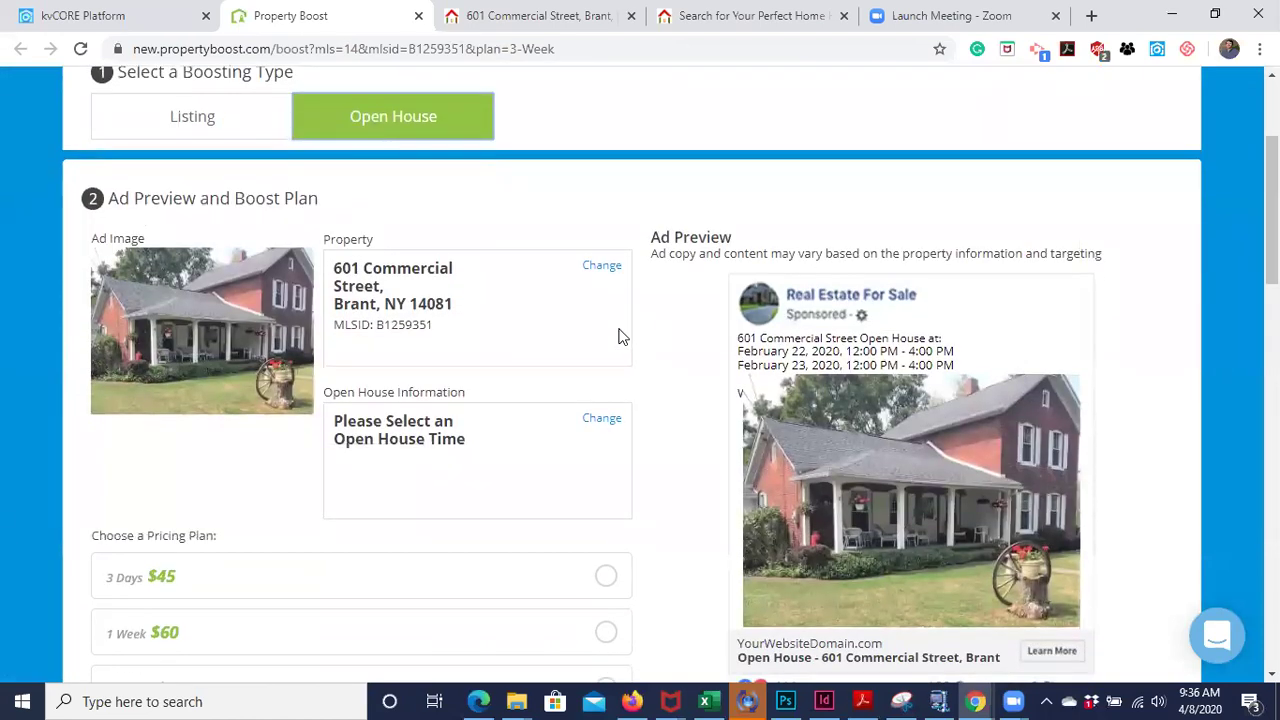
{"action": "scroll", "coordinate": [677, 400], "scroll_direction": "down", "scroll_amount": 2}
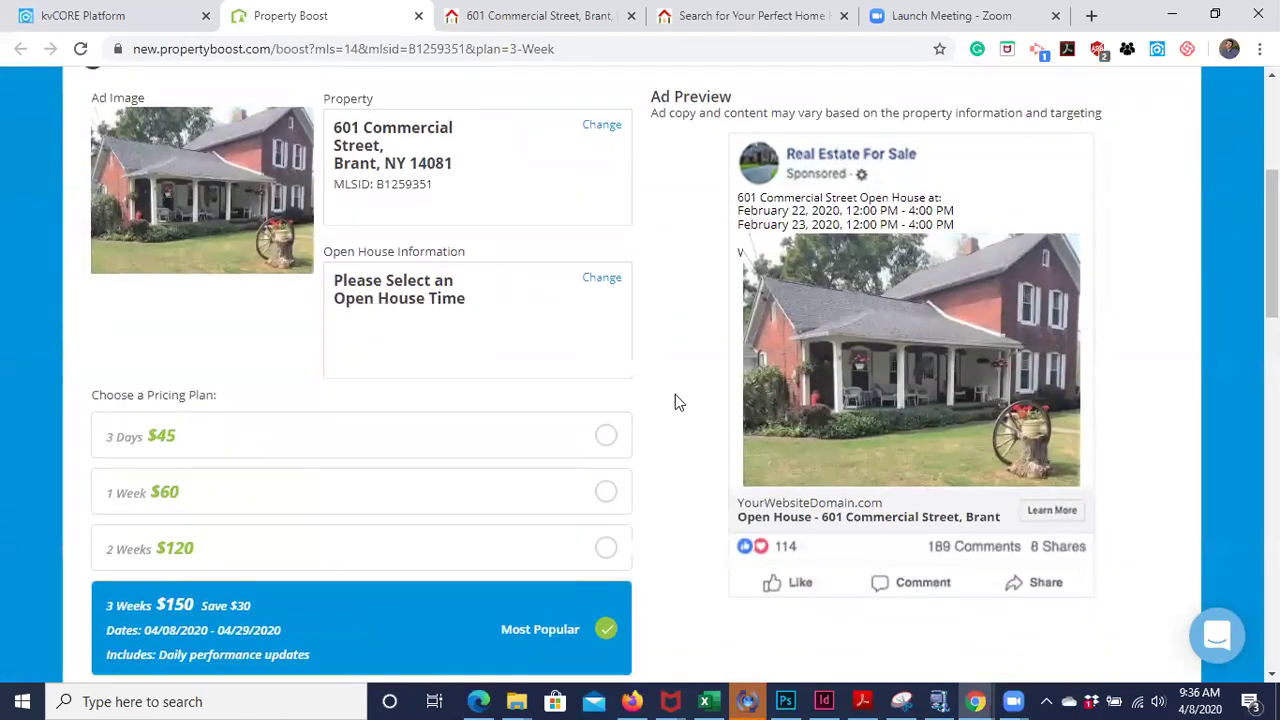
{"action": "scroll", "coordinate": [677, 402], "scroll_direction": "down", "scroll_amount": 1}
{"action": "scroll", "coordinate": [677, 402], "scroll_direction": "up", "scroll_amount": 2}
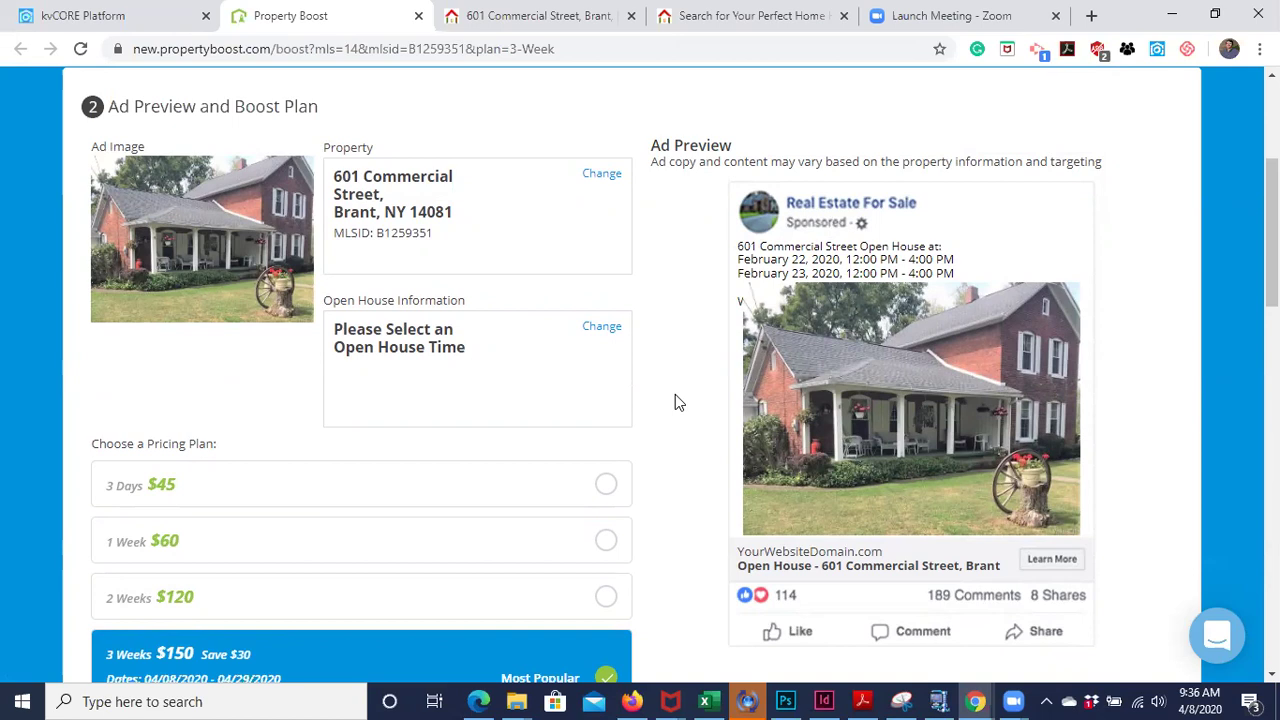
{"action": "scroll", "coordinate": [654, 246], "scroll_direction": "up", "scroll_amount": 1}
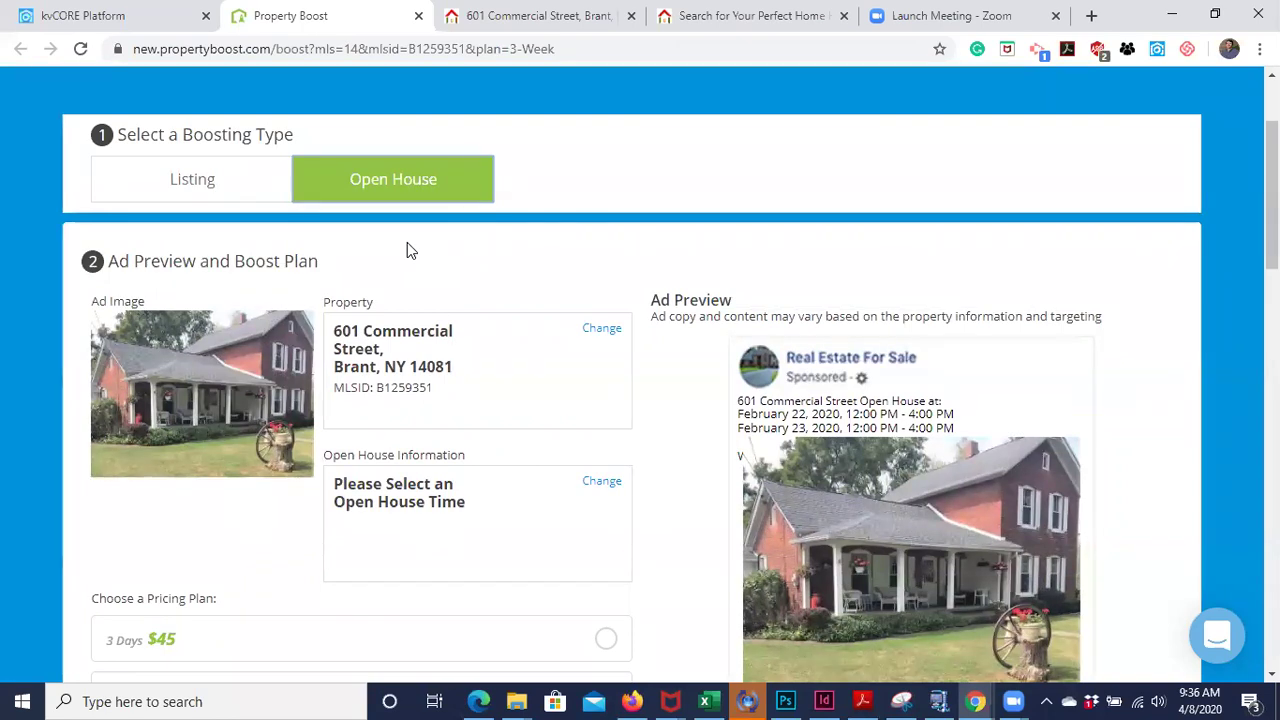
{"action": "scroll", "coordinate": [407, 250], "scroll_direction": "down", "scroll_amount": 2}
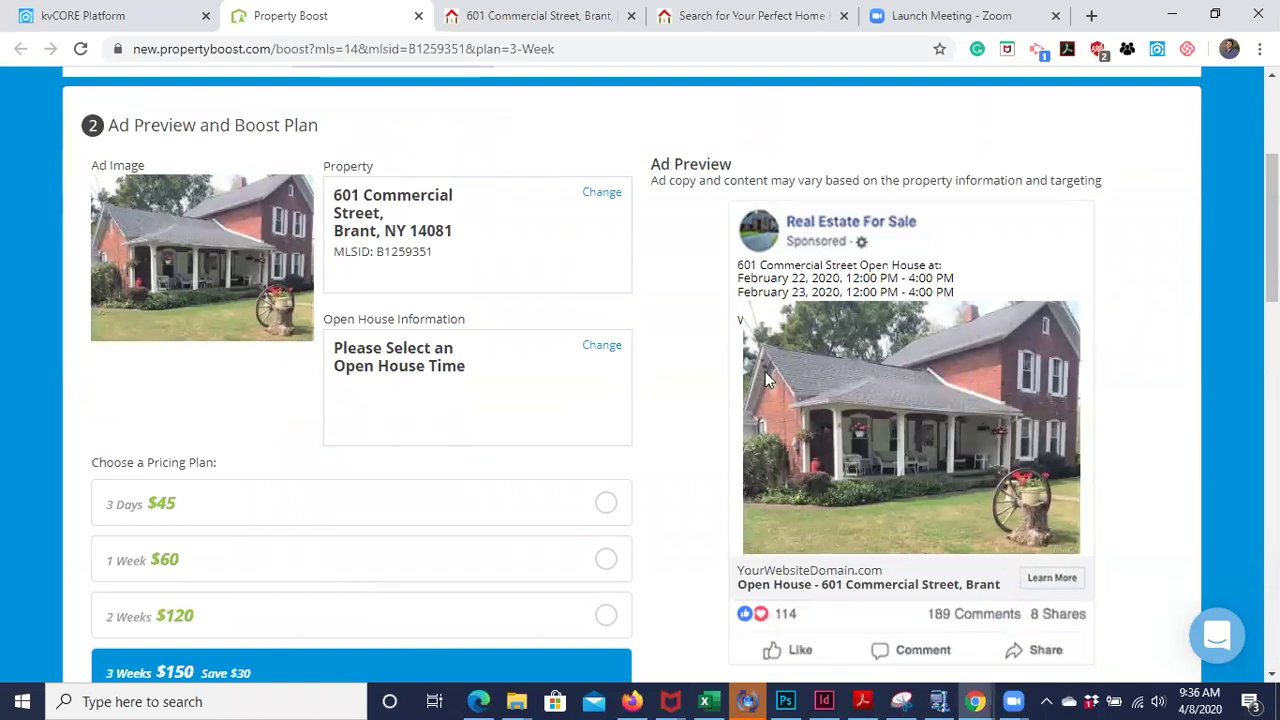
- Select the 3 Days $45 pricing plan for the Property Boost ad
{"action": "scroll", "coordinate": [660, 421], "scroll_direction": "down", "scroll_amount": 1}
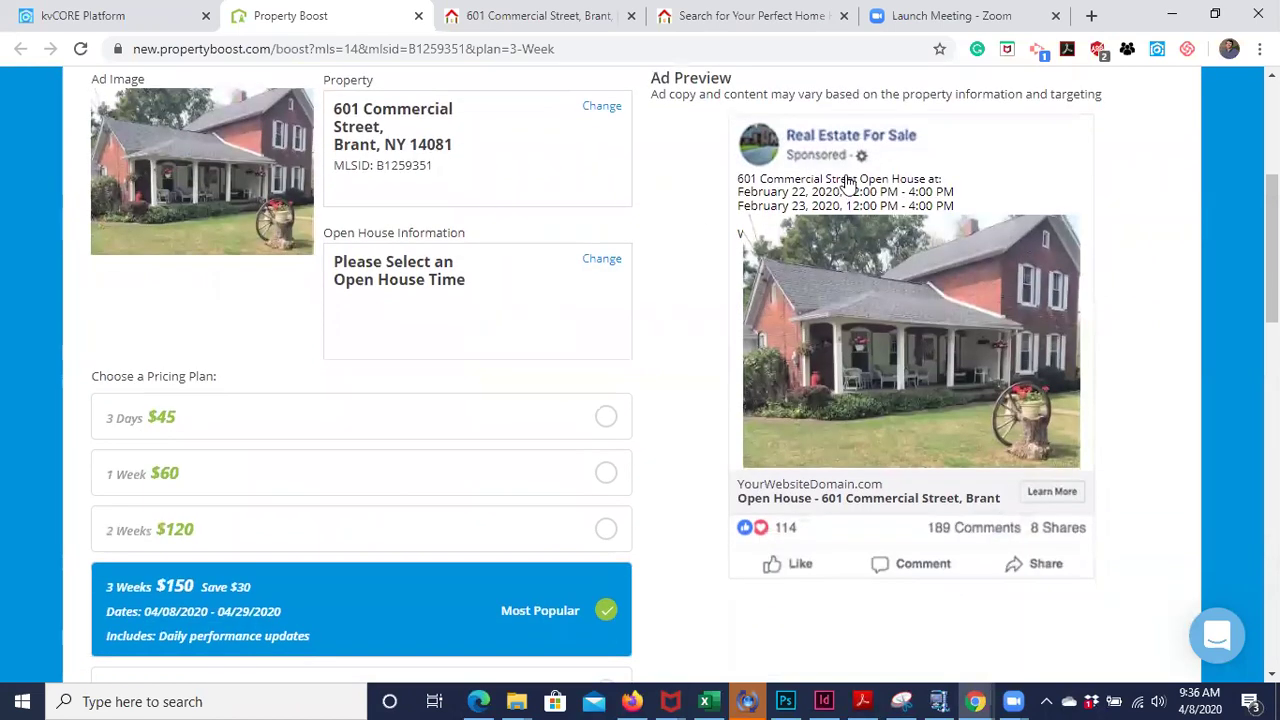
{"action": "scroll", "coordinate": [680, 256], "scroll_direction": "up", "scroll_amount": 2}
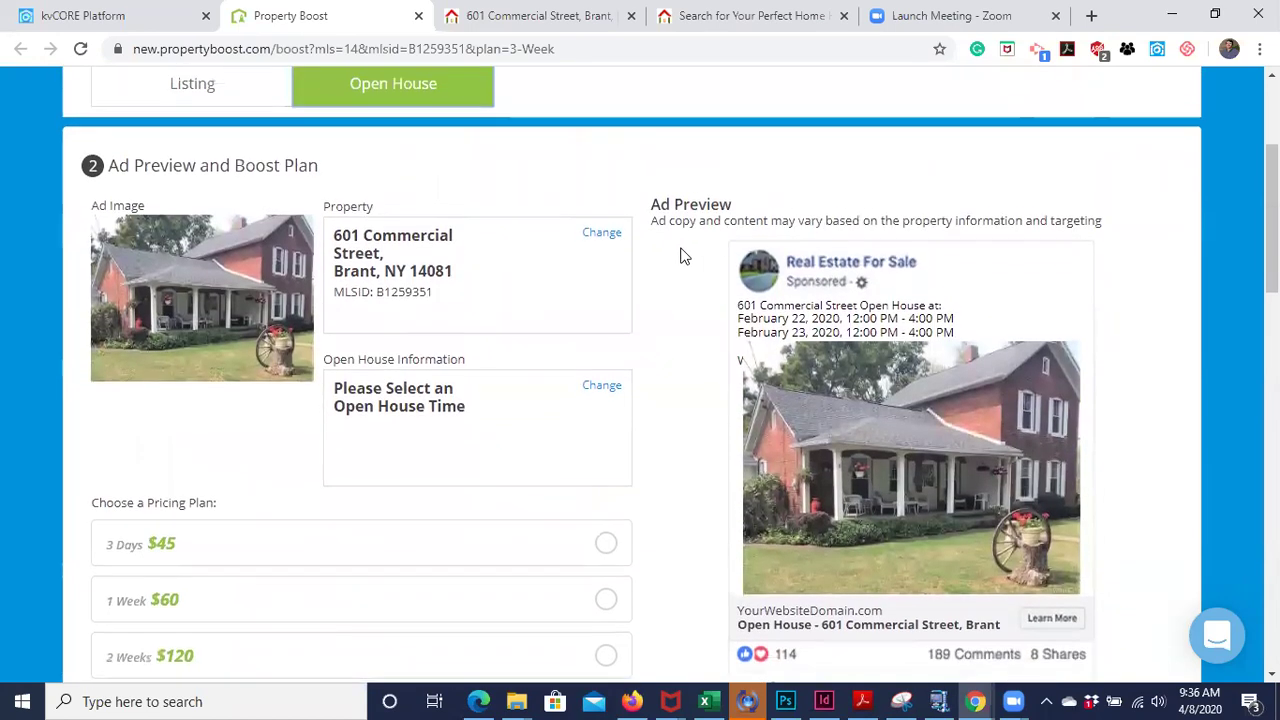
{"action": "scroll", "coordinate": [680, 257], "scroll_direction": "down", "scroll_amount": 2}
{"action": "scroll", "coordinate": [680, 256], "scroll_direction": "down", "scroll_amount": 1}
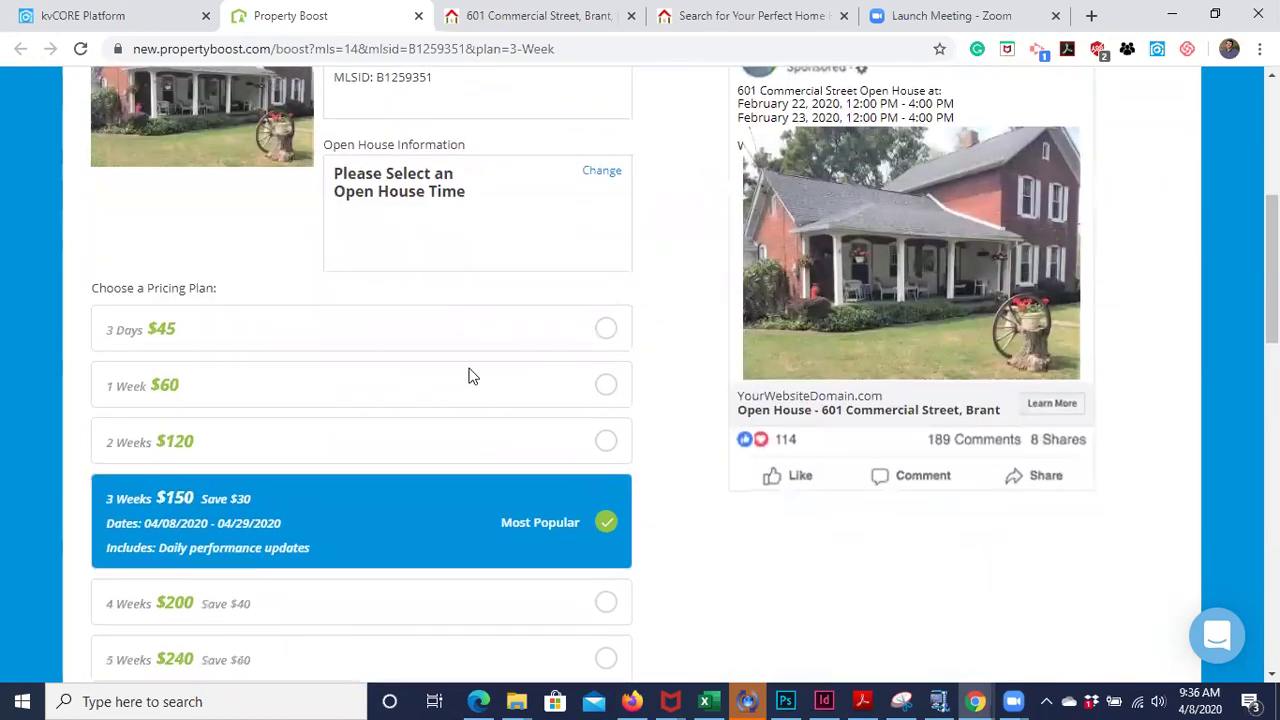
{"action": "left_click", "coordinate": [225, 340]}
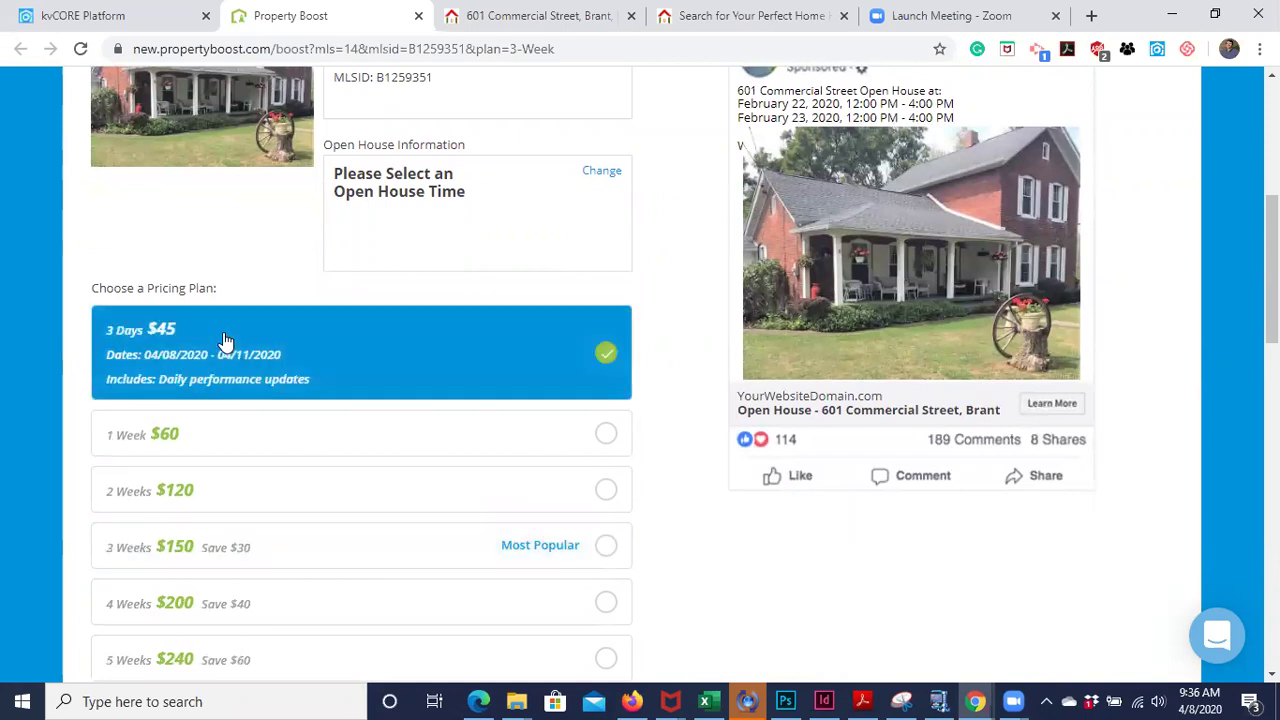
- Check the Billing Information section, then return to the kvCORE listing tab
{"action": "scroll", "coordinate": [673, 480], "scroll_direction": "down", "scroll_amount": 2}
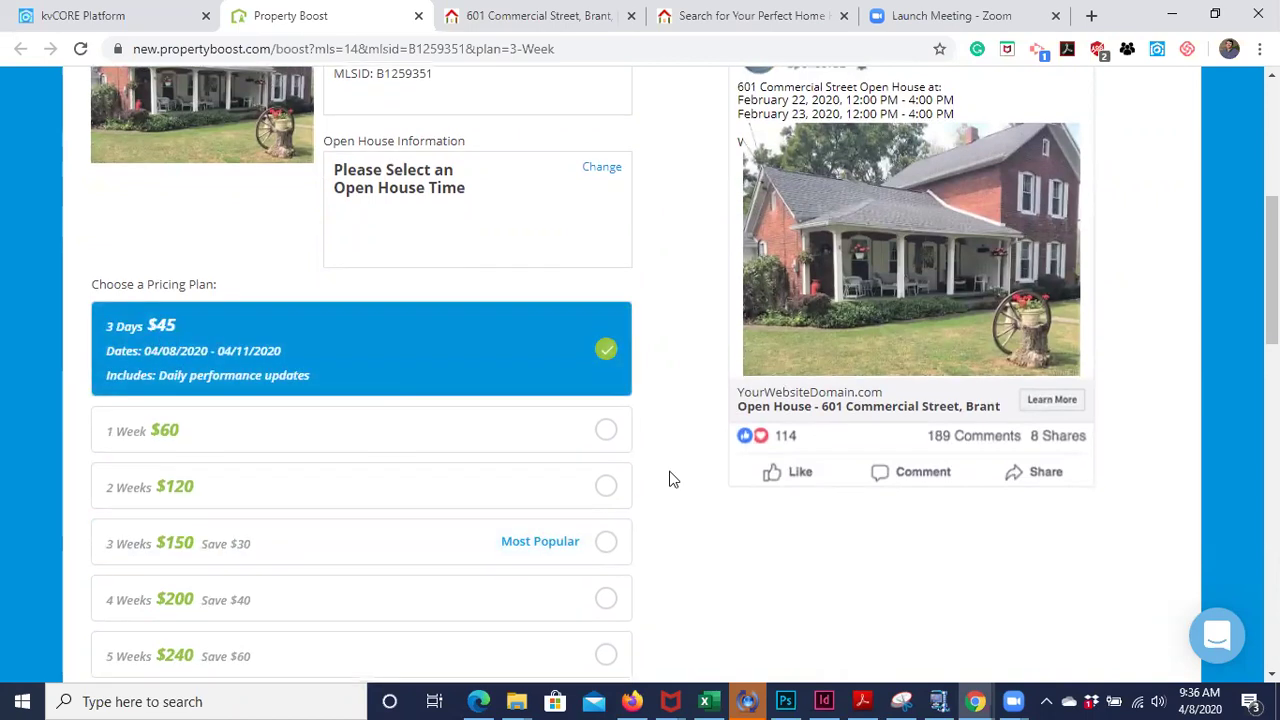
{"action": "scroll", "coordinate": [673, 480], "scroll_direction": "down", "scroll_amount": 6}
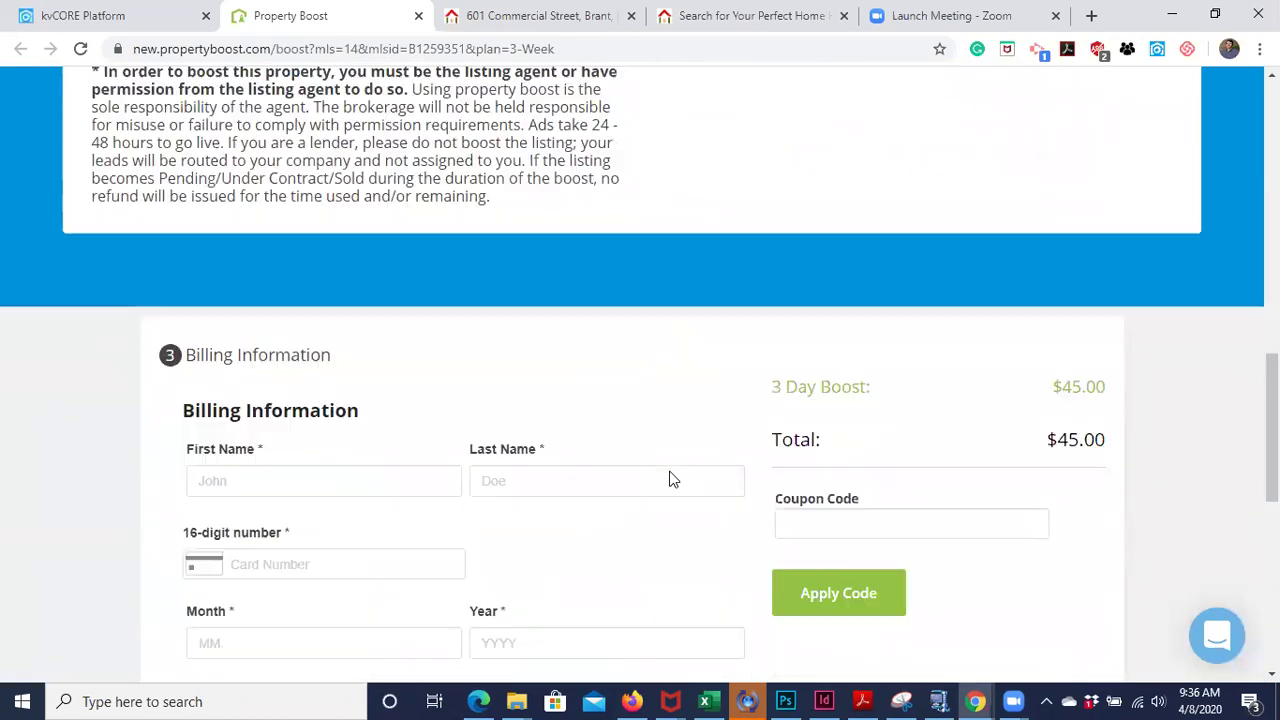
{"action": "scroll", "coordinate": [673, 480], "scroll_direction": "up", "scroll_amount": 8}
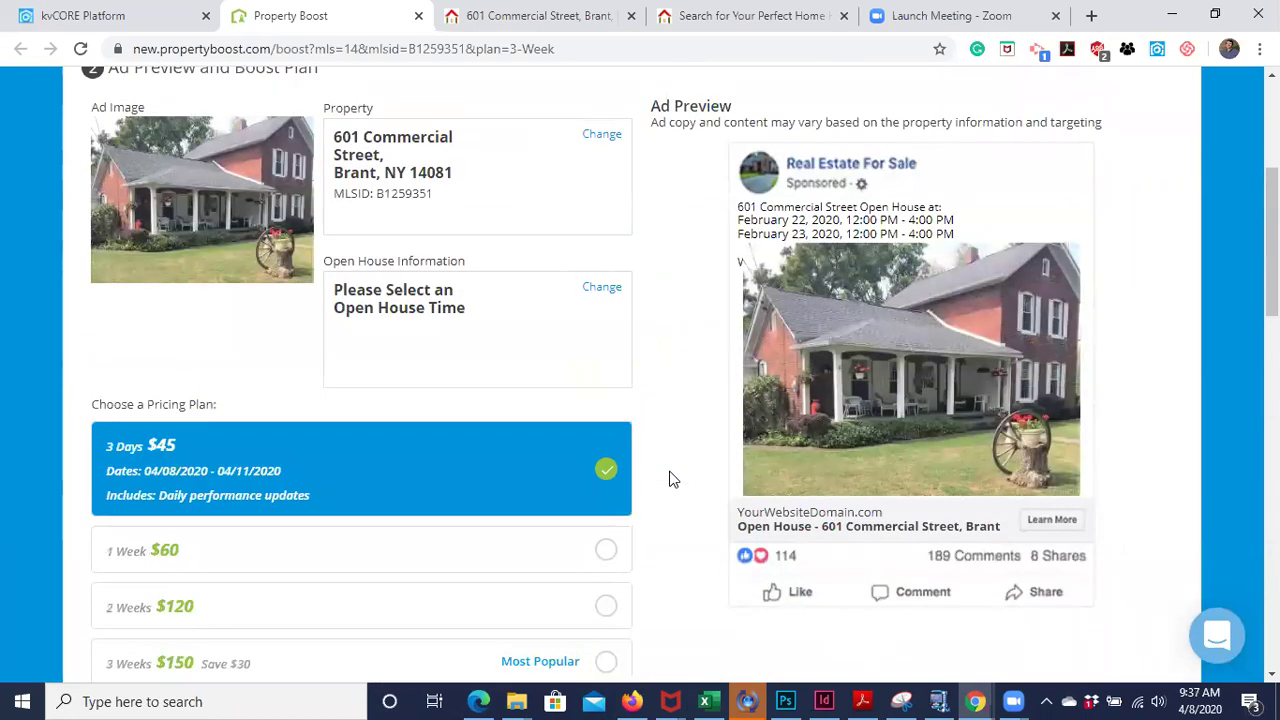
{"action": "left_click", "coordinate": [109, 15]}
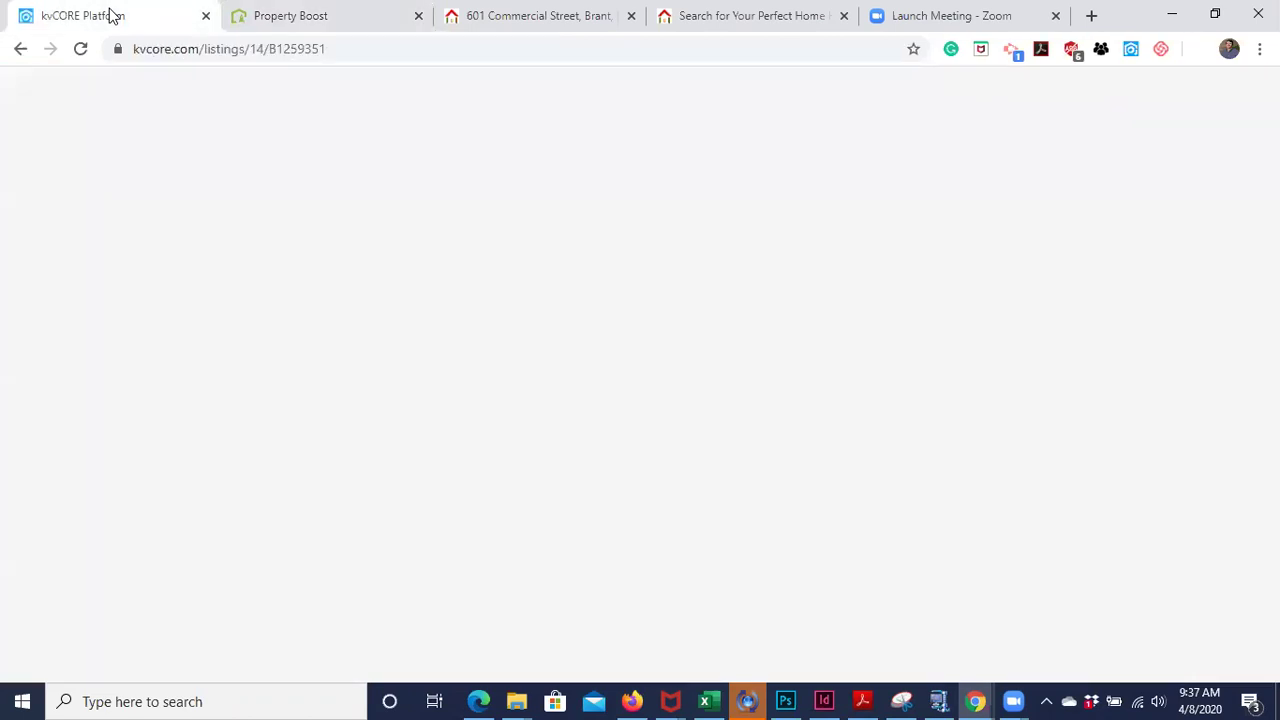
{"action": "left_click", "coordinate": [267, 22]}
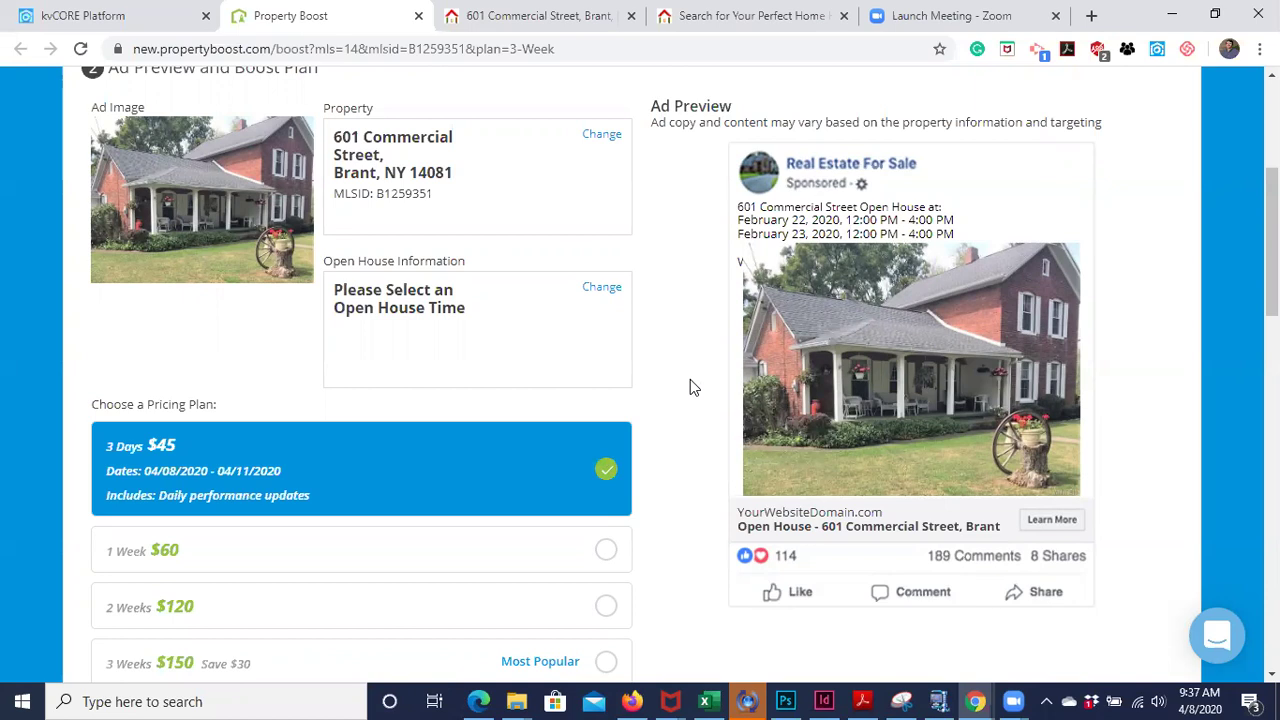
{"action": "scroll", "coordinate": [690, 387], "scroll_direction": "down", "scroll_amount": 1}
{"action": "scroll", "coordinate": [475, 218], "scroll_direction": "up", "scroll_amount": 5}
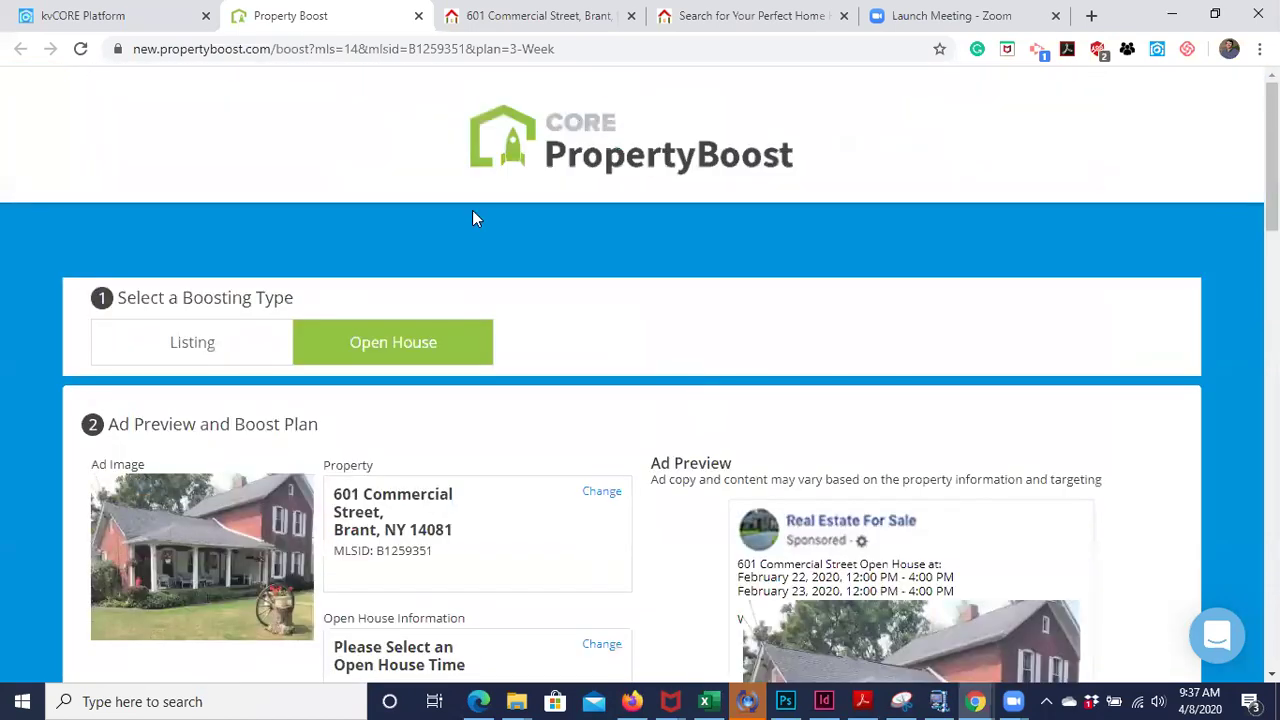
{"action": "left_click", "coordinate": [100, 20]}
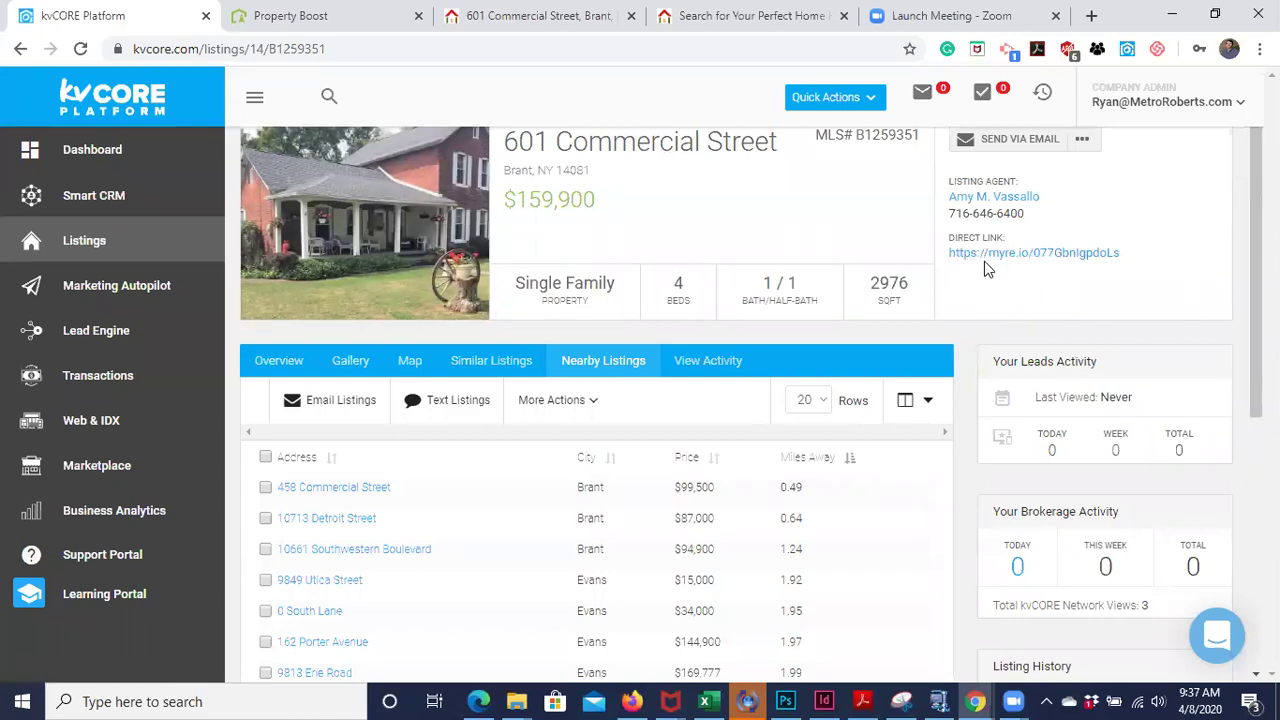
{"action": "left_click", "coordinate": [475, 16]}
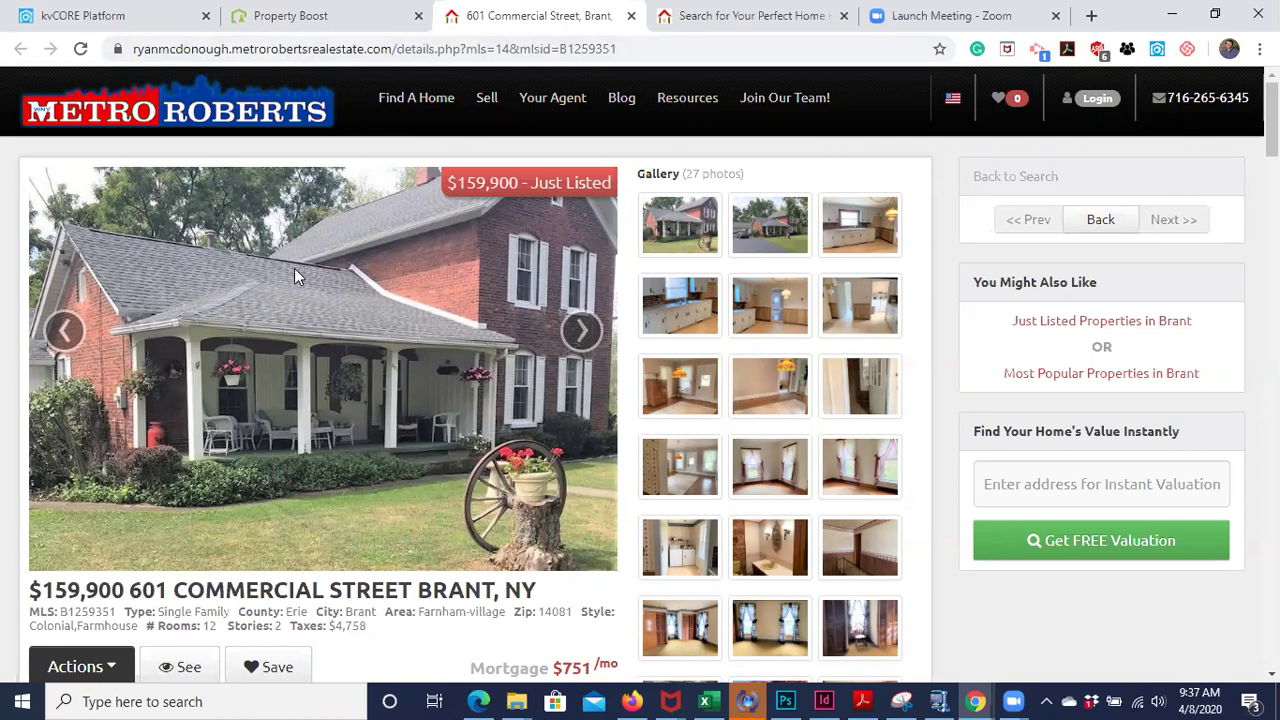
{"action": "left_click", "coordinate": [72, 20]}
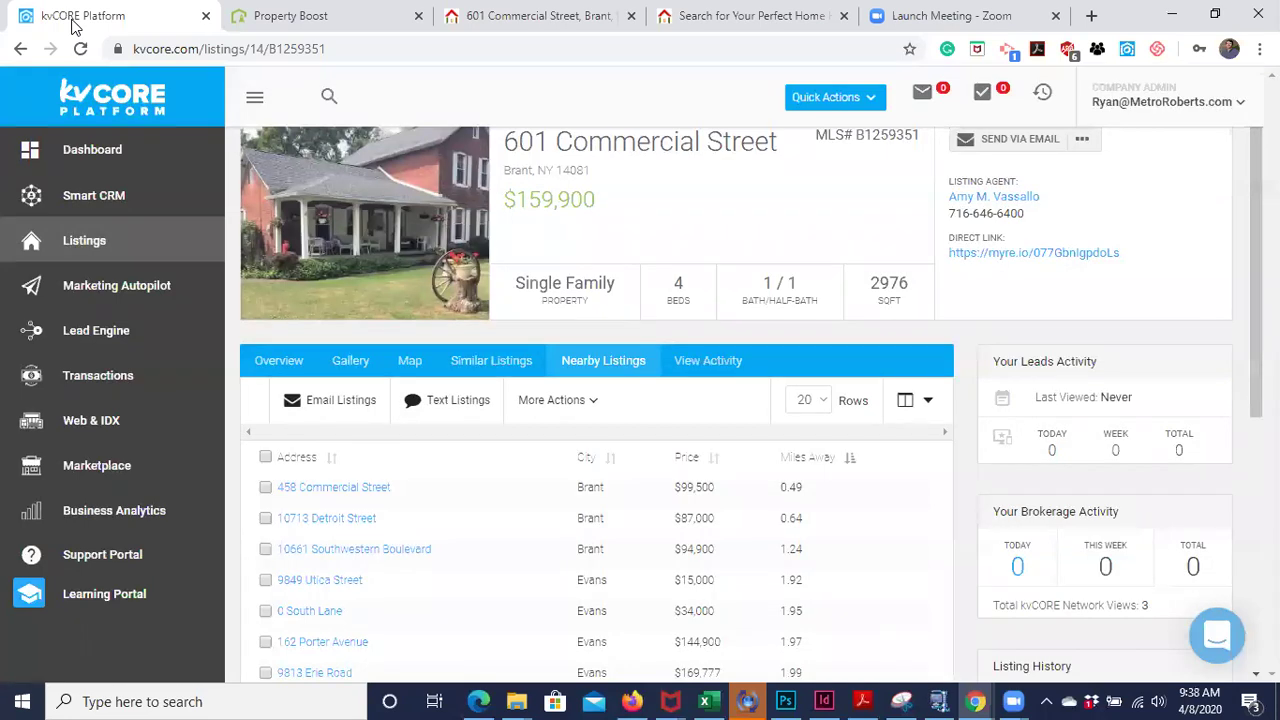
- Show the Marketing Autopilot page listing Smart Campaigns through Birthdays & Anniversaries
{"action": "left_click", "coordinate": [128, 286]}
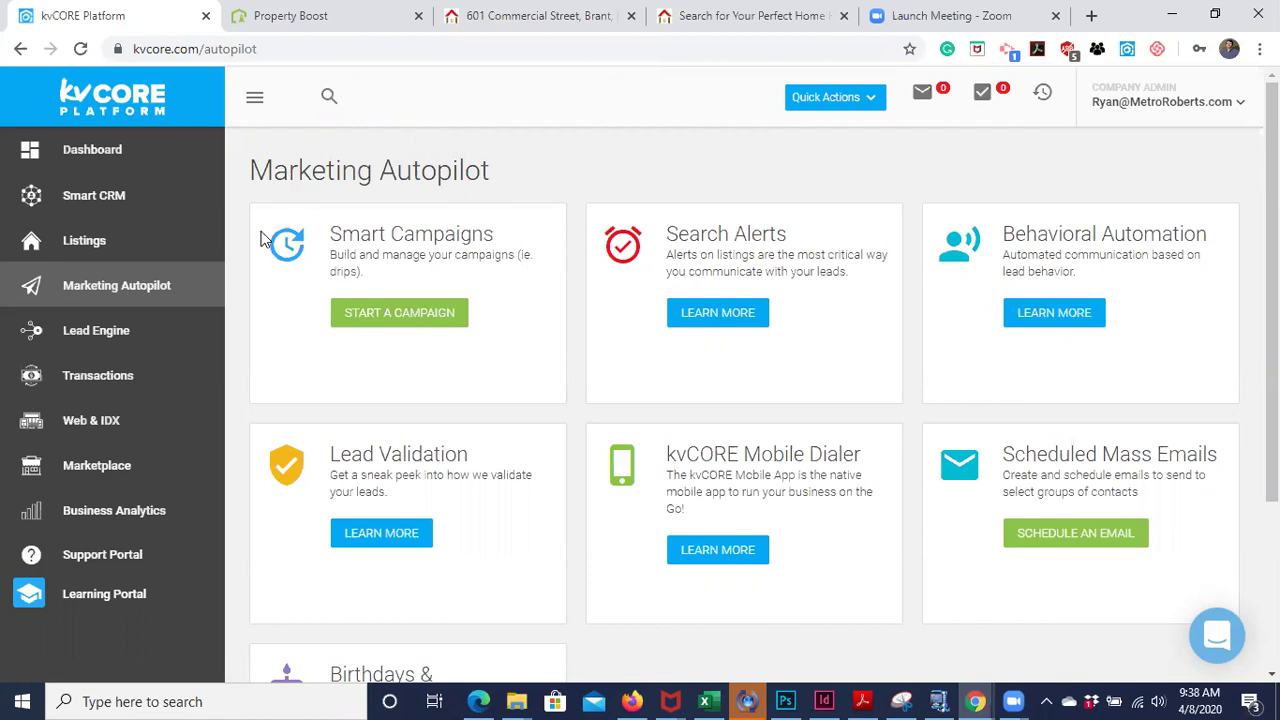
{"action": "scroll", "coordinate": [575, 335], "scroll_direction": "down", "scroll_amount": 1}
{"action": "scroll", "coordinate": [575, 335], "scroll_direction": "up", "scroll_amount": 1}
{"action": "scroll", "coordinate": [588, 537], "scroll_direction": "down", "scroll_amount": 1}
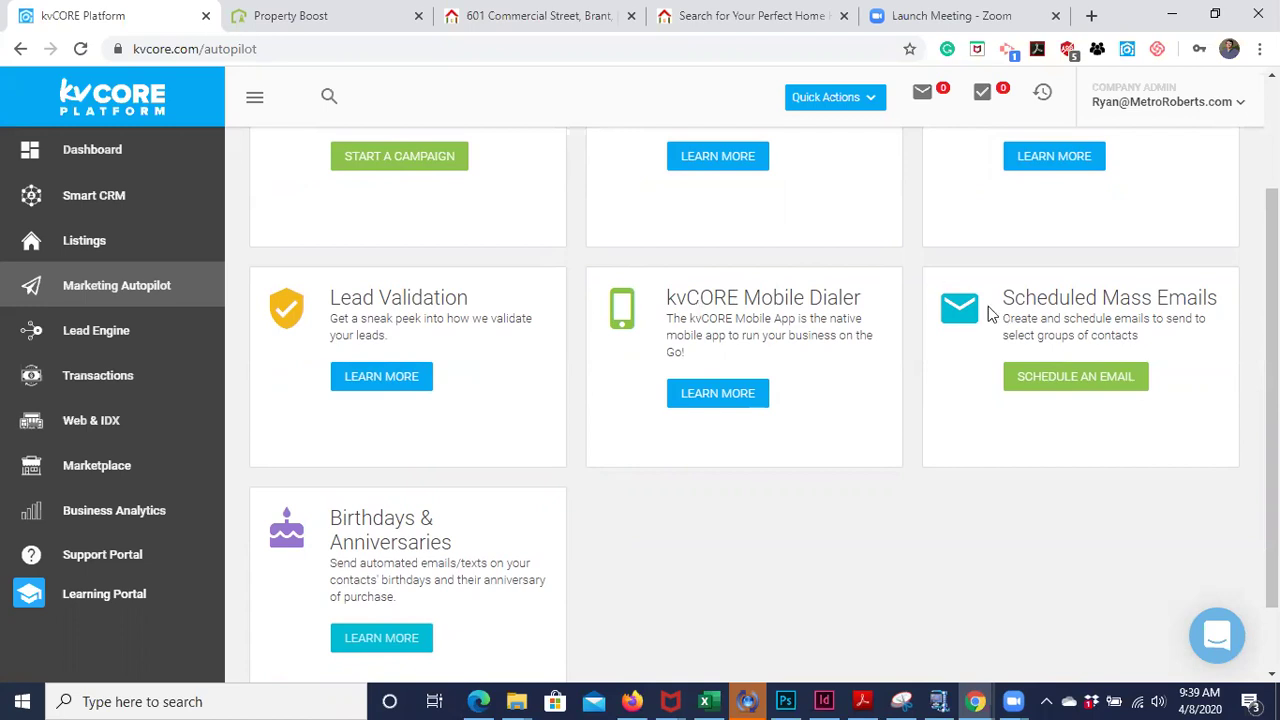
{"action": "scroll", "coordinate": [973, 445], "scroll_direction": "down", "scroll_amount": 1}
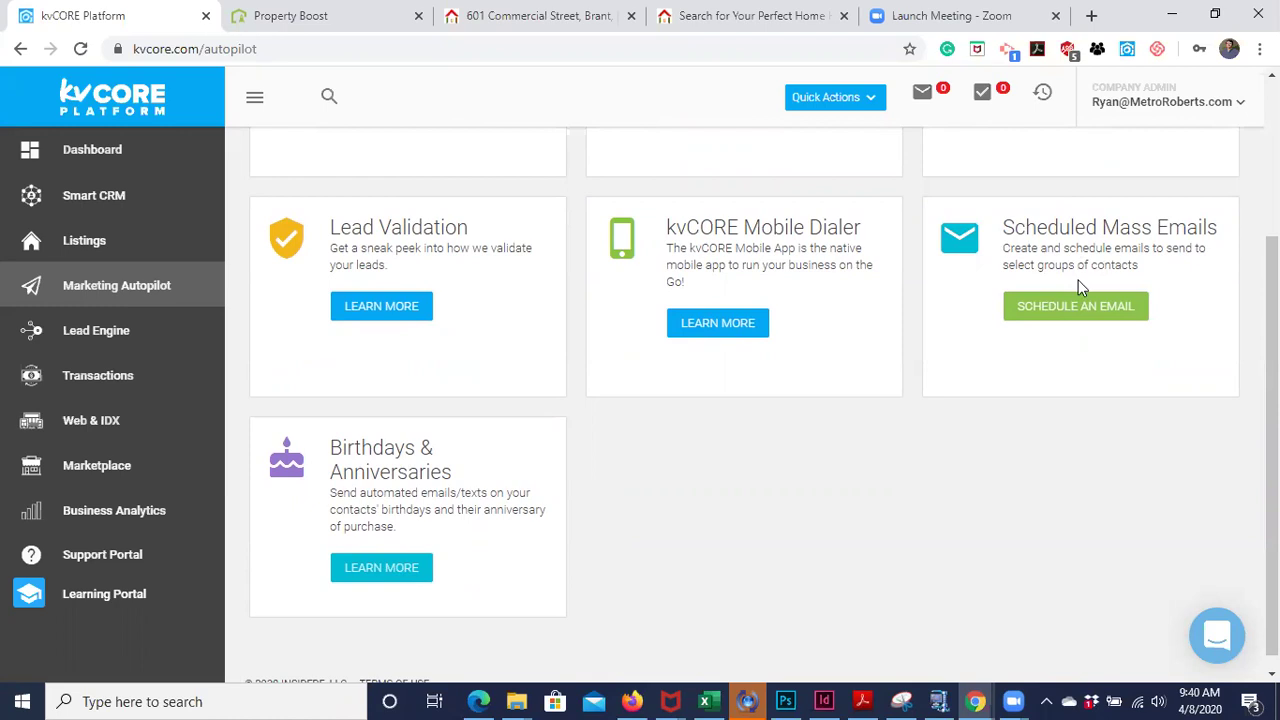
{"action": "scroll", "coordinate": [935, 390], "scroll_direction": "down", "scroll_amount": 1}
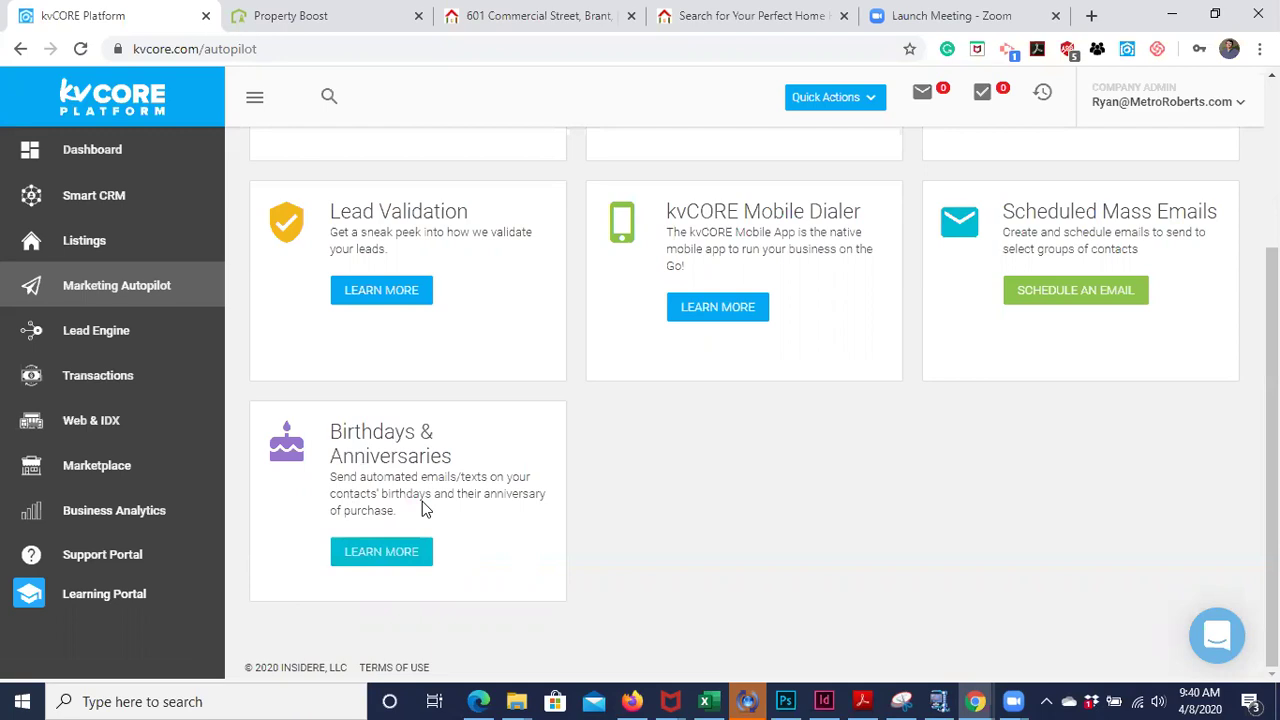
{"action": "scroll", "coordinate": [969, 528], "scroll_direction": "up", "scroll_amount": 1}
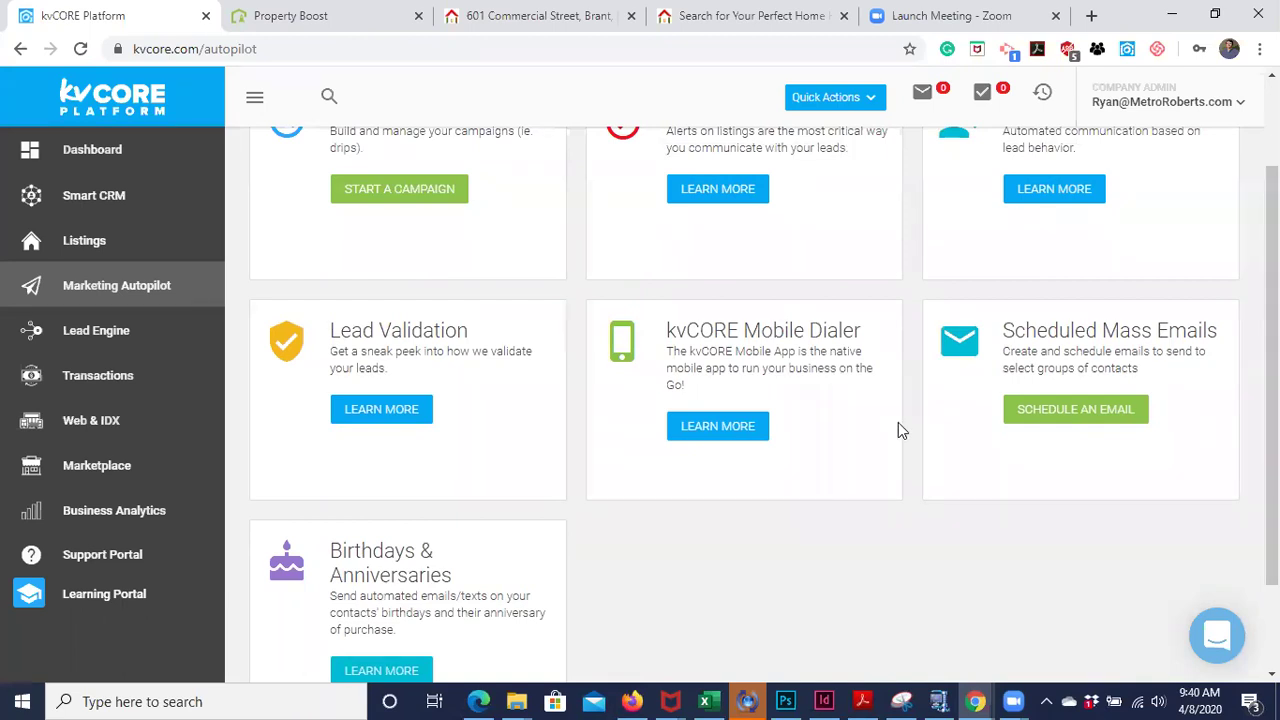
{"action": "scroll", "coordinate": [898, 430], "scroll_direction": "up", "scroll_amount": 1}
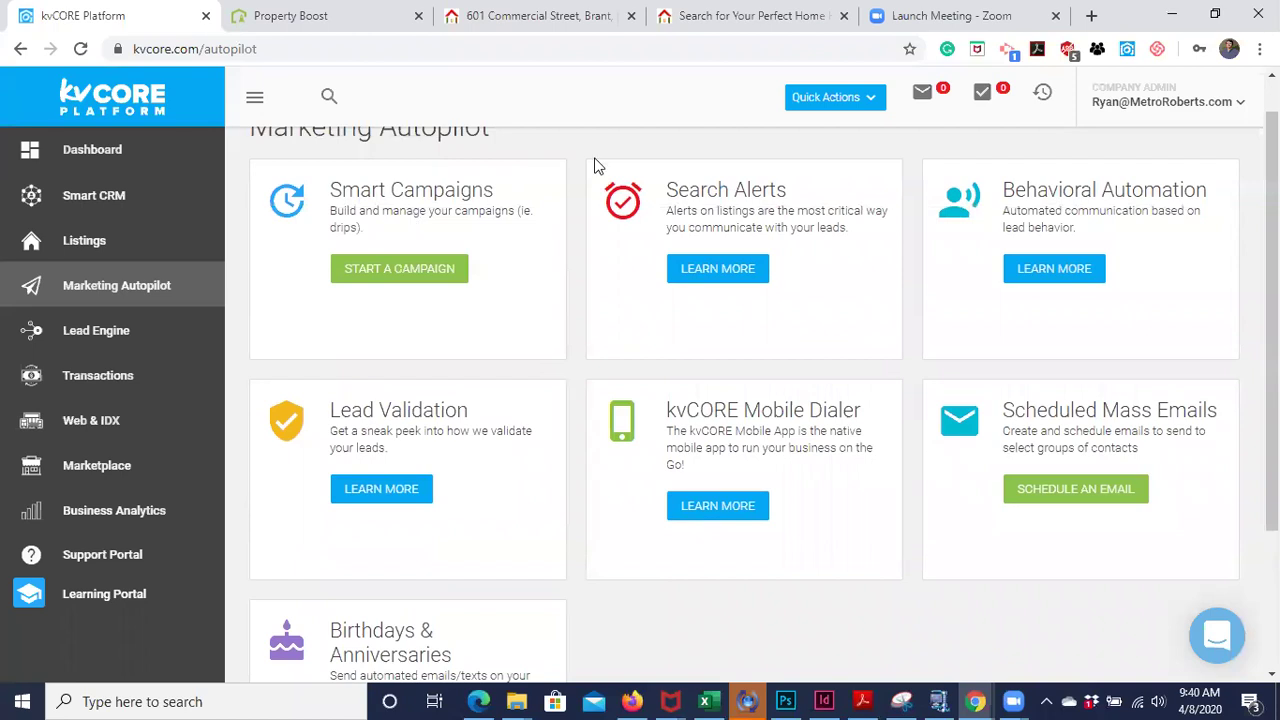
{"action": "scroll", "coordinate": [920, 249], "scroll_direction": "up", "scroll_amount": 1}
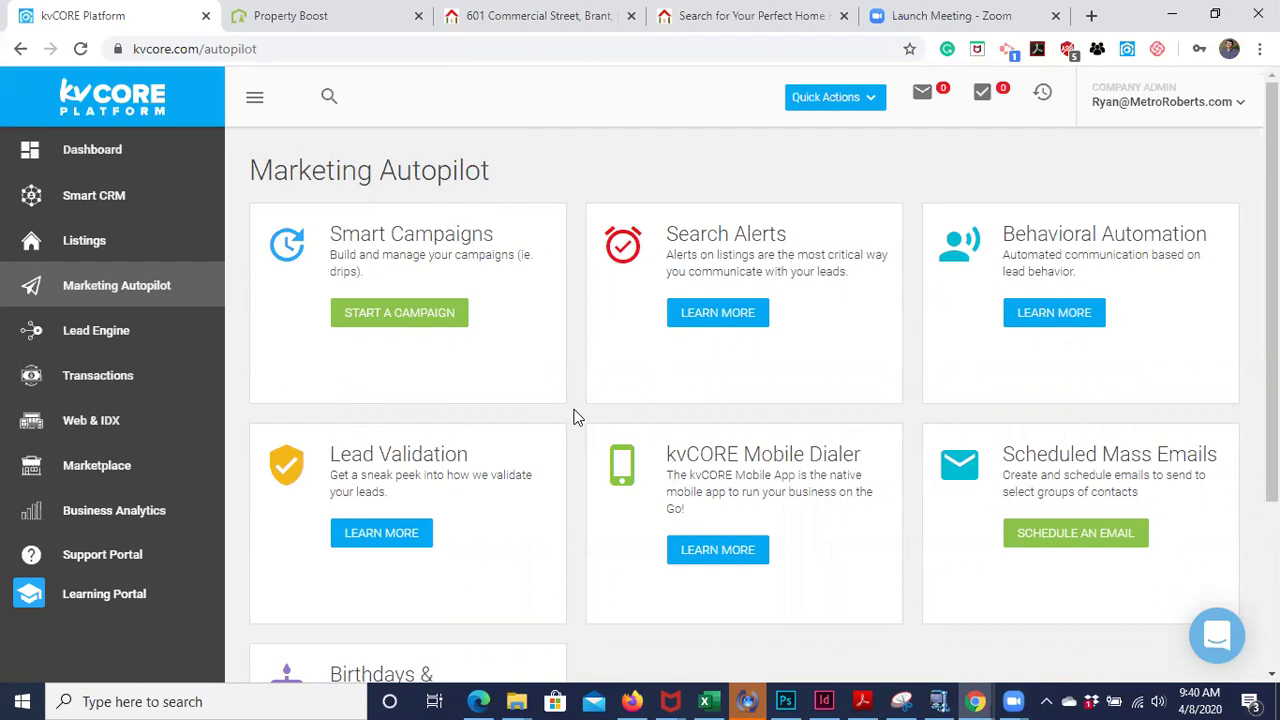
{"action": "scroll", "coordinate": [575, 417], "scroll_direction": "down", "scroll_amount": 1}
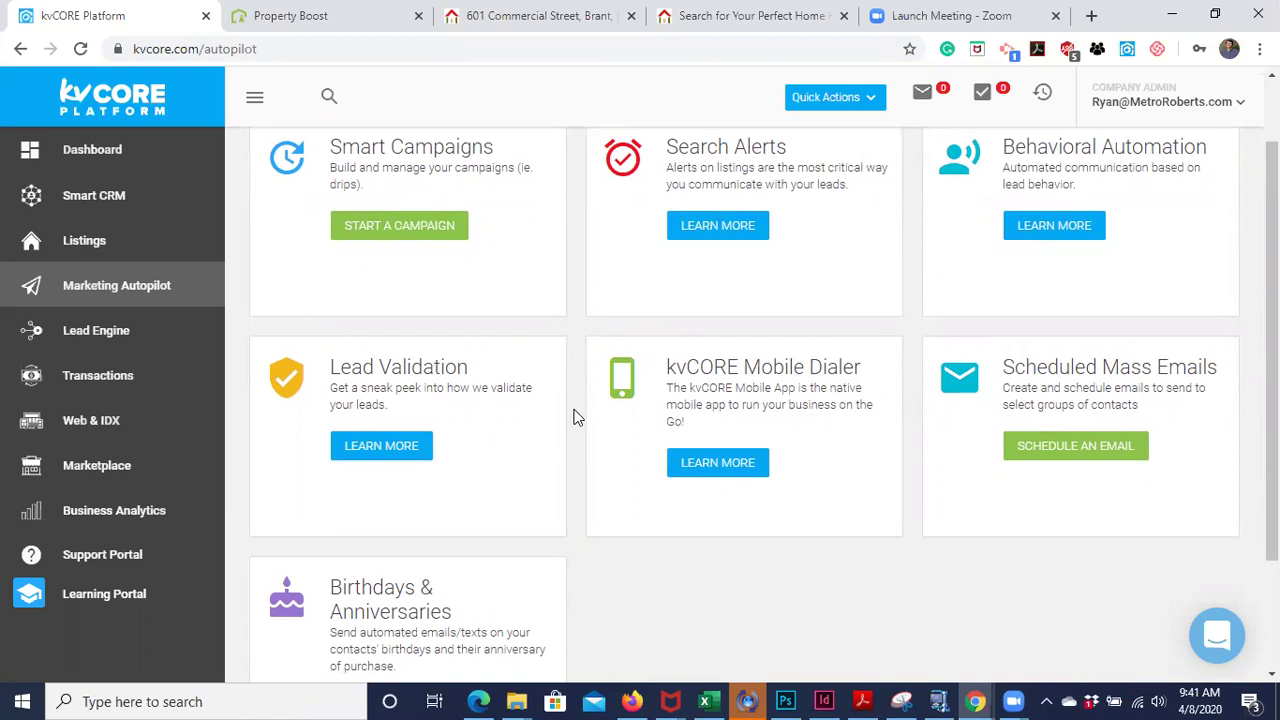
{"action": "scroll", "coordinate": [575, 417], "scroll_direction": "down", "scroll_amount": 2}
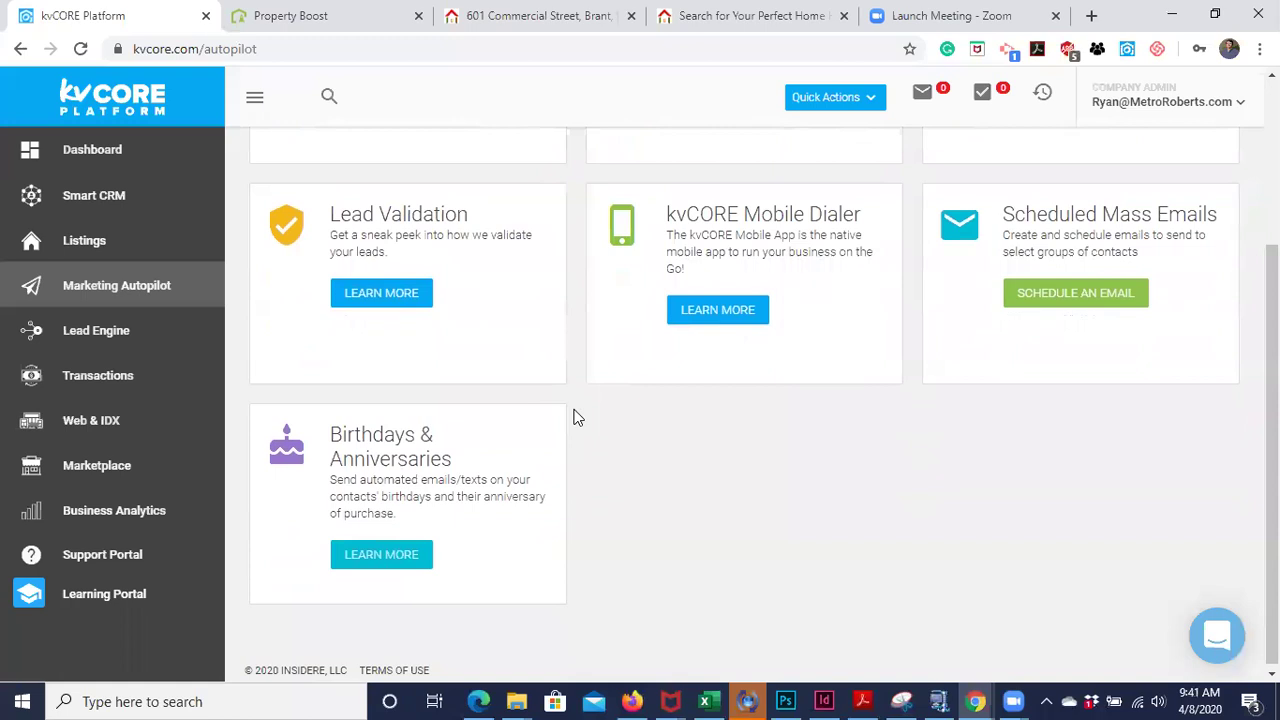
- Show the Lead Engine tool cards, from Call Capture and Bulk Import to Host a Virtual Open House
{"action": "left_click", "coordinate": [125, 343]}
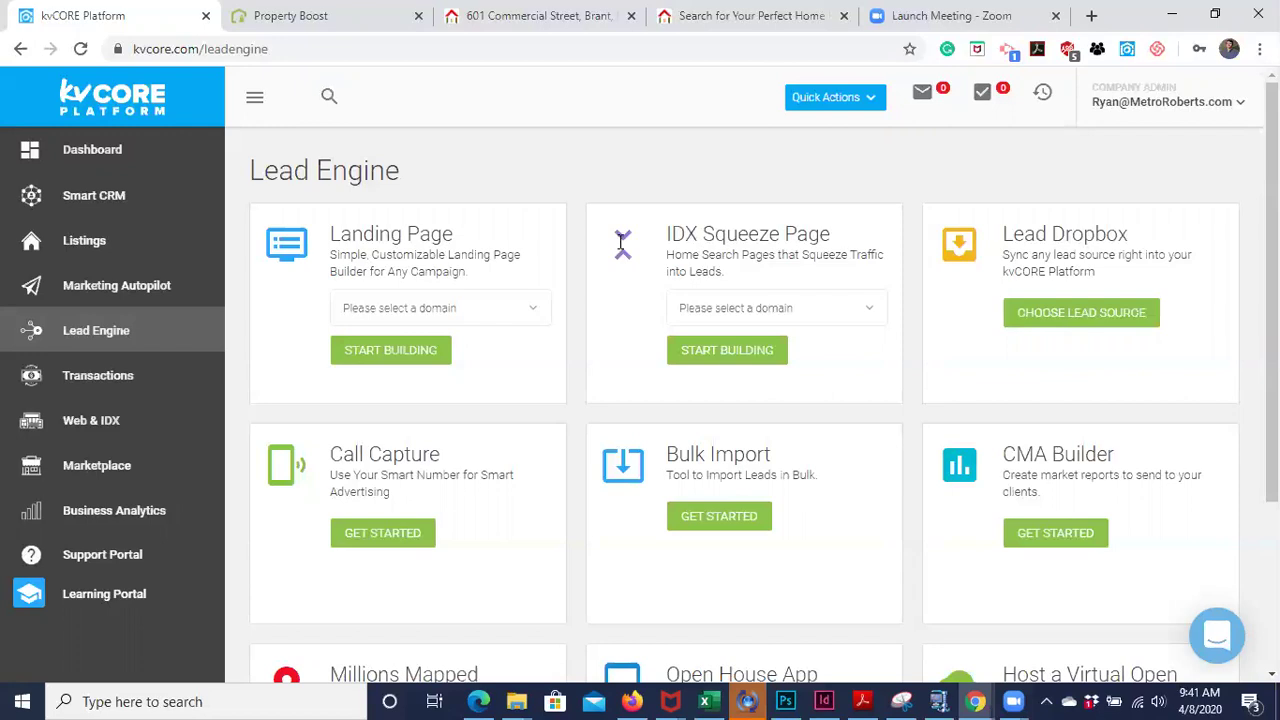
{"action": "scroll", "coordinate": [622, 240], "scroll_direction": "down", "scroll_amount": 2}
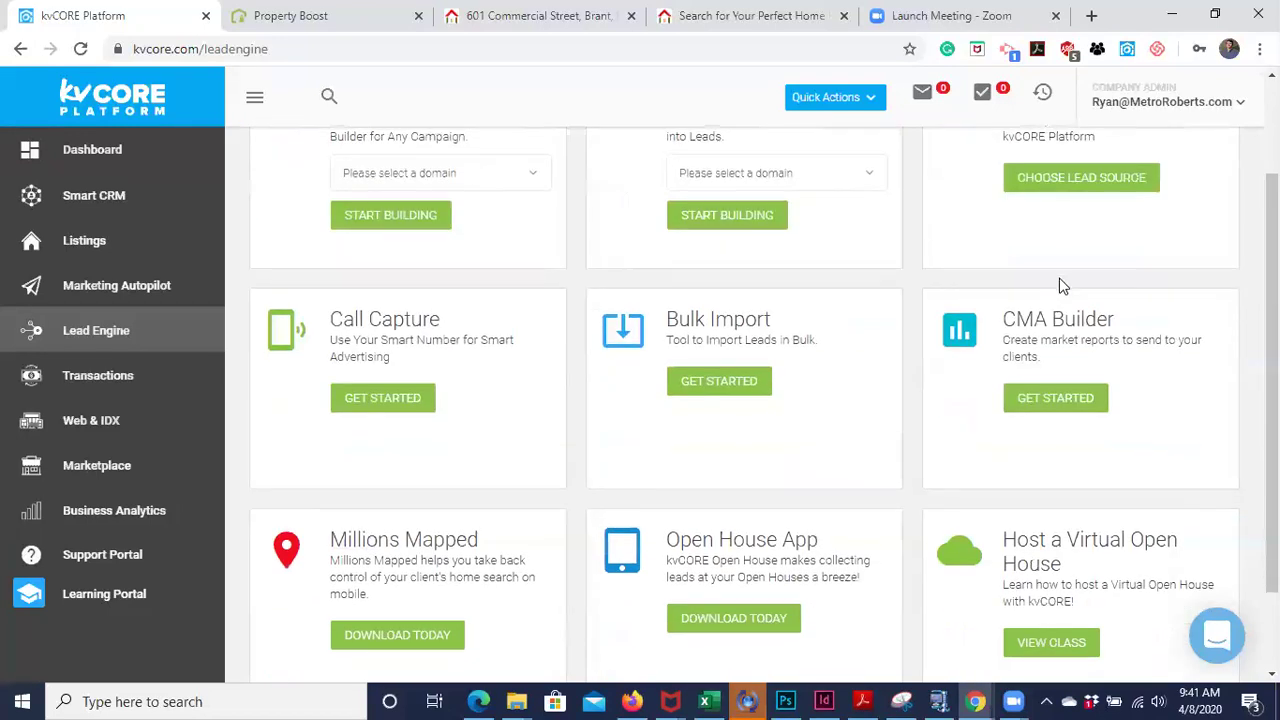
{"action": "scroll", "coordinate": [1000, 240], "scroll_direction": "up", "scroll_amount": 1}
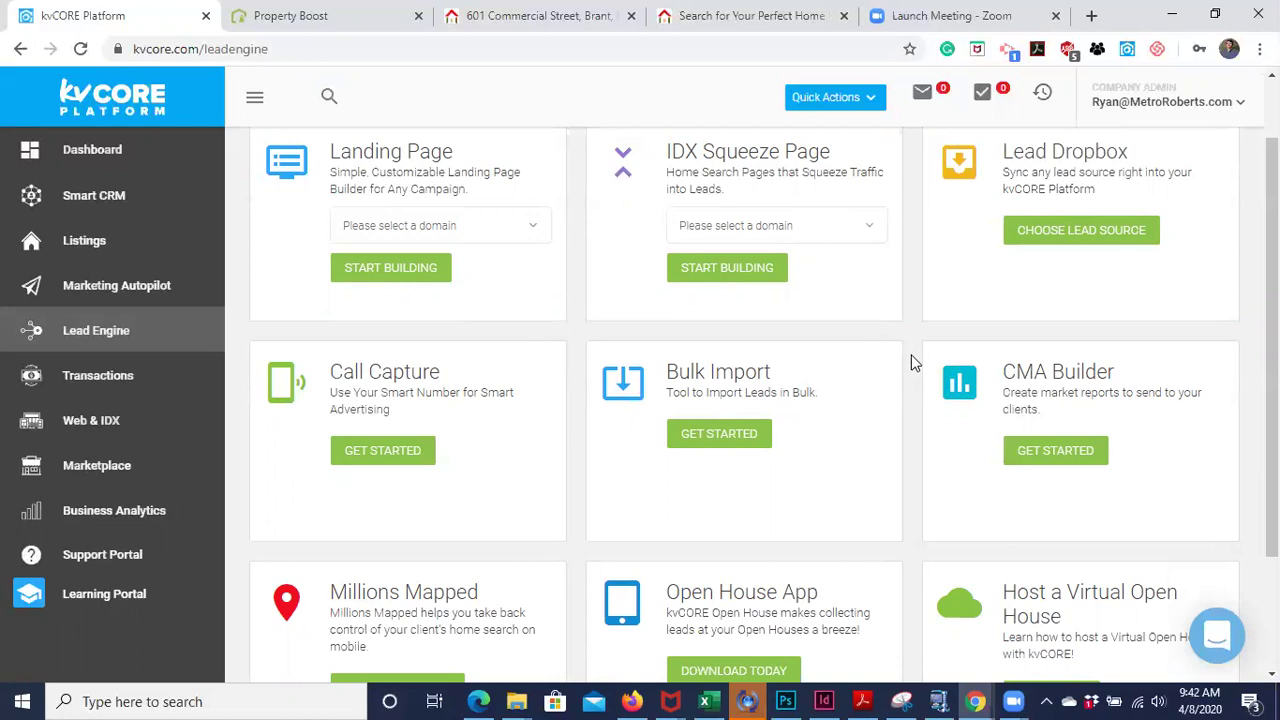
{"action": "scroll", "coordinate": [911, 363], "scroll_direction": "down", "scroll_amount": 1}
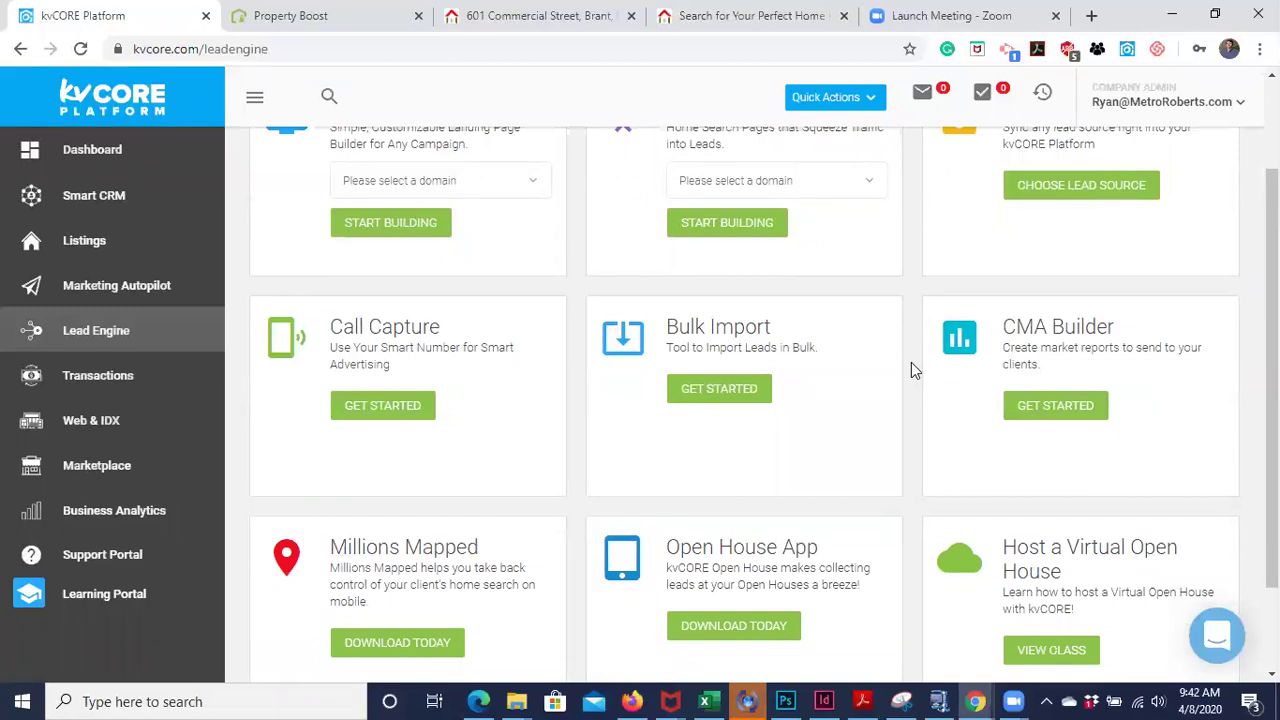
{"action": "scroll", "coordinate": [911, 363], "scroll_direction": "down", "scroll_amount": 3}
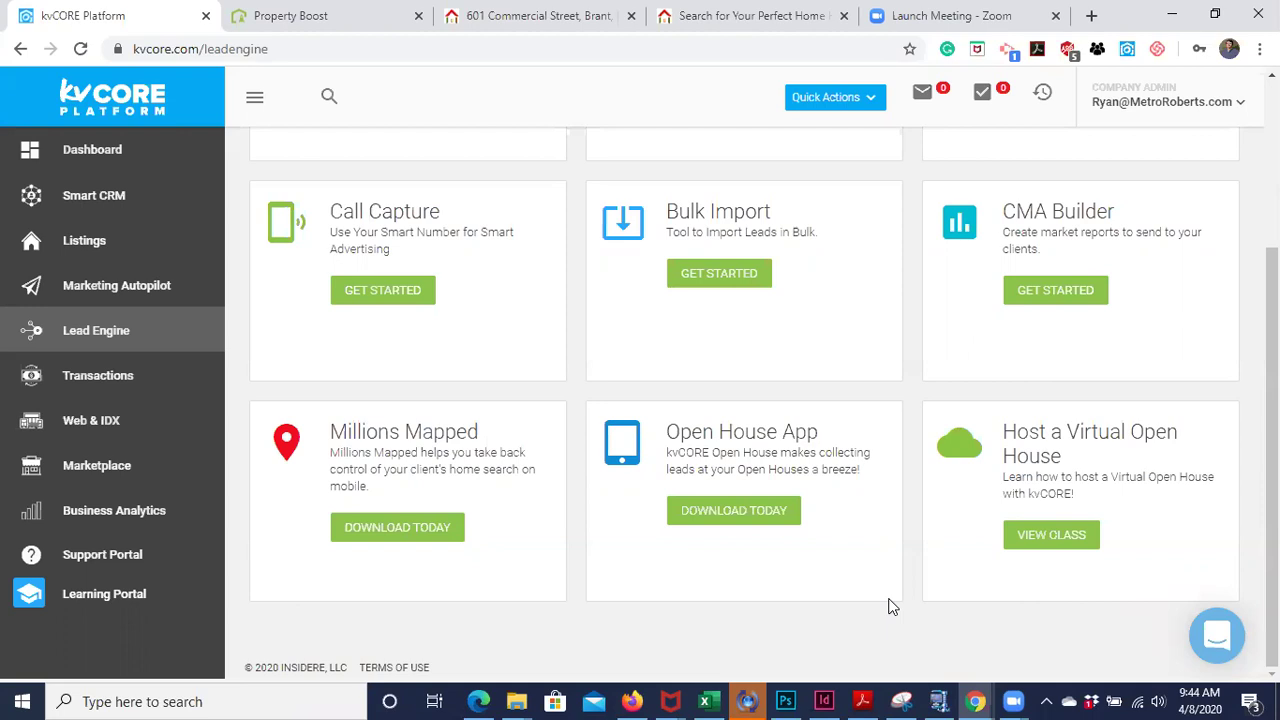
{"action": "triple_click", "coordinate": [910, 591]}
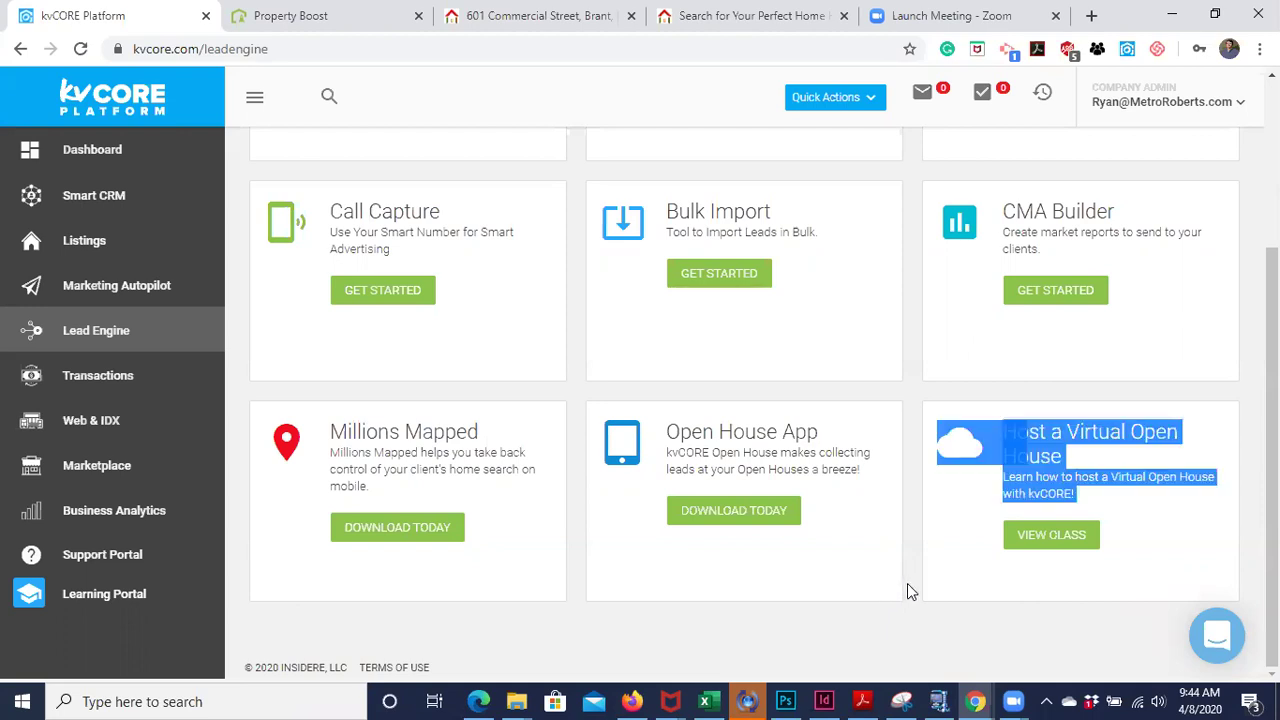
{"action": "left_click", "coordinate": [908, 590]}
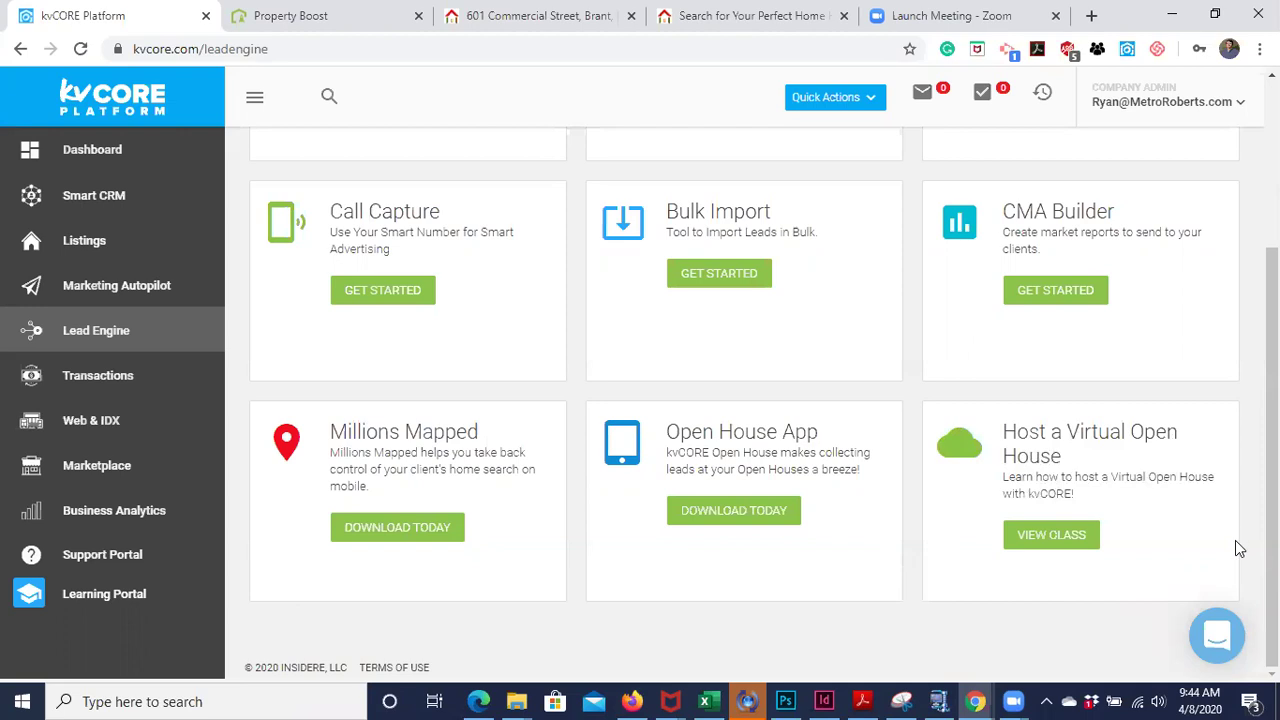